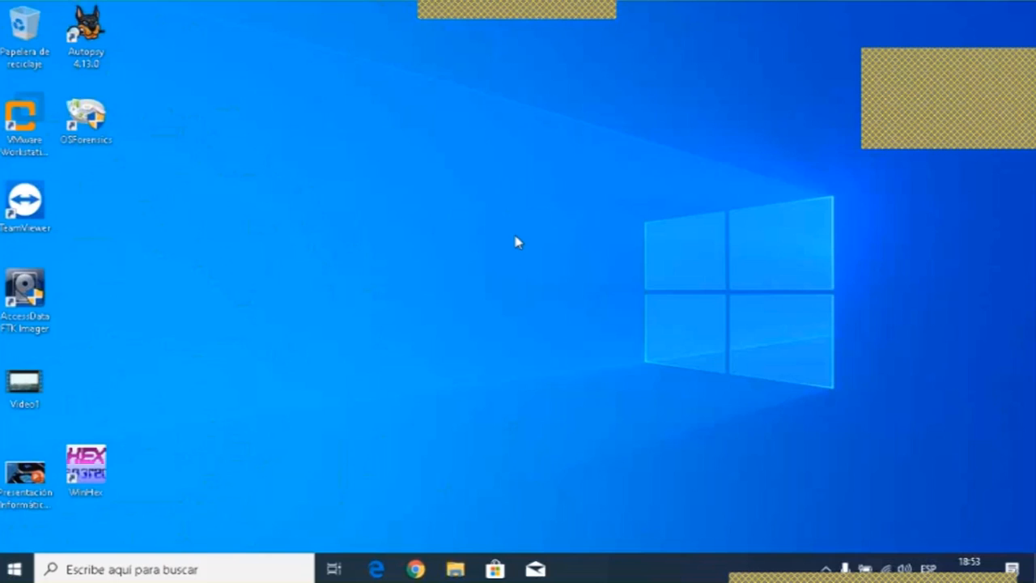
- Search for "panel" and open Panel de control
click(205, 569)
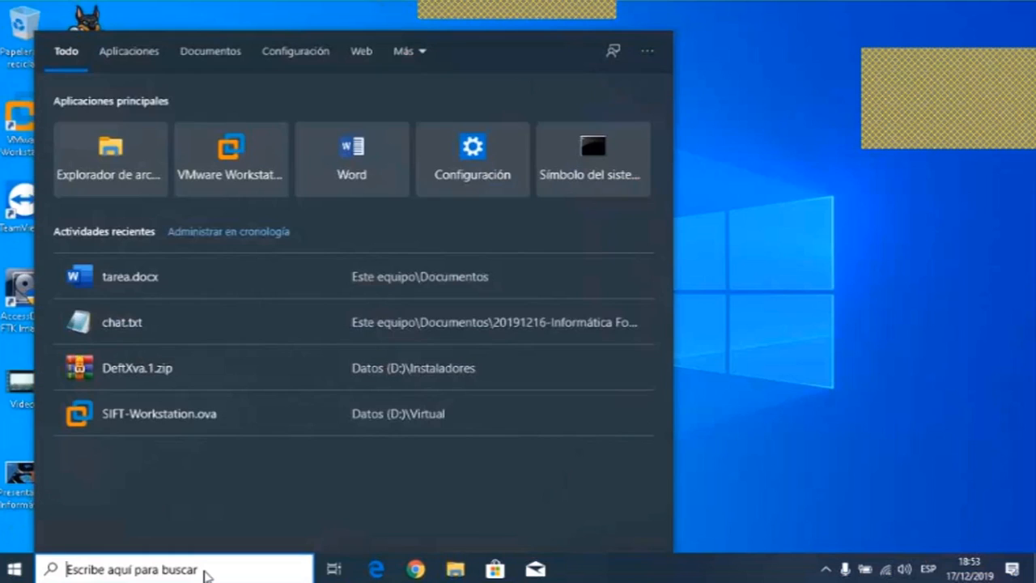
text(panel)
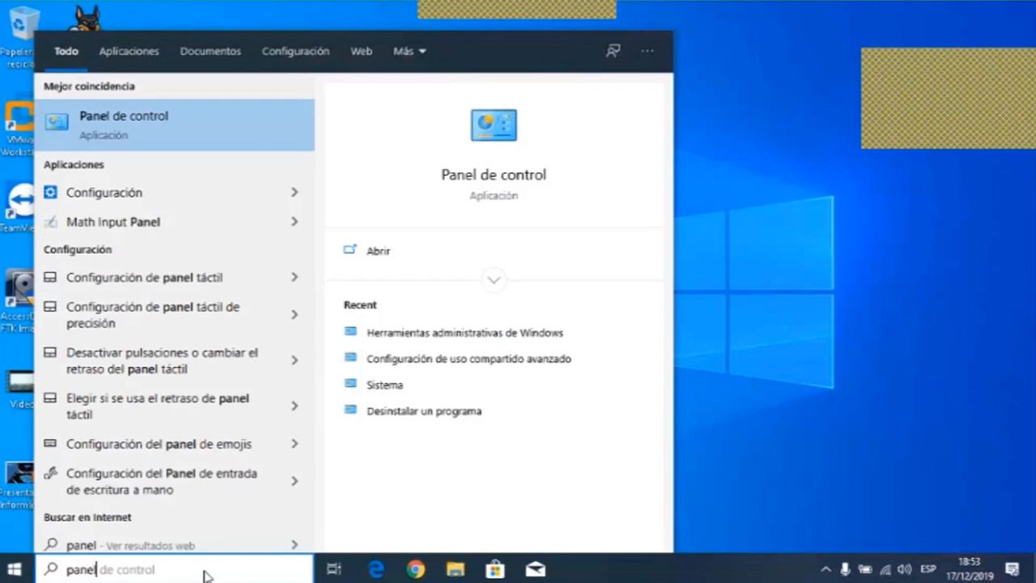
click(157, 116)
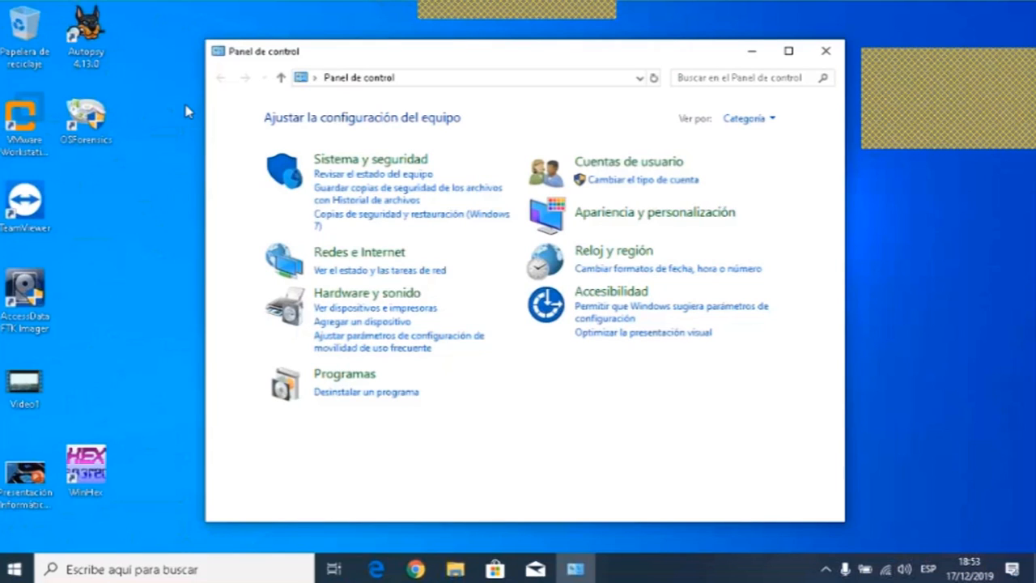
- Open Sistema y seguridad and go to Herramientas administrativas
click(341, 164)
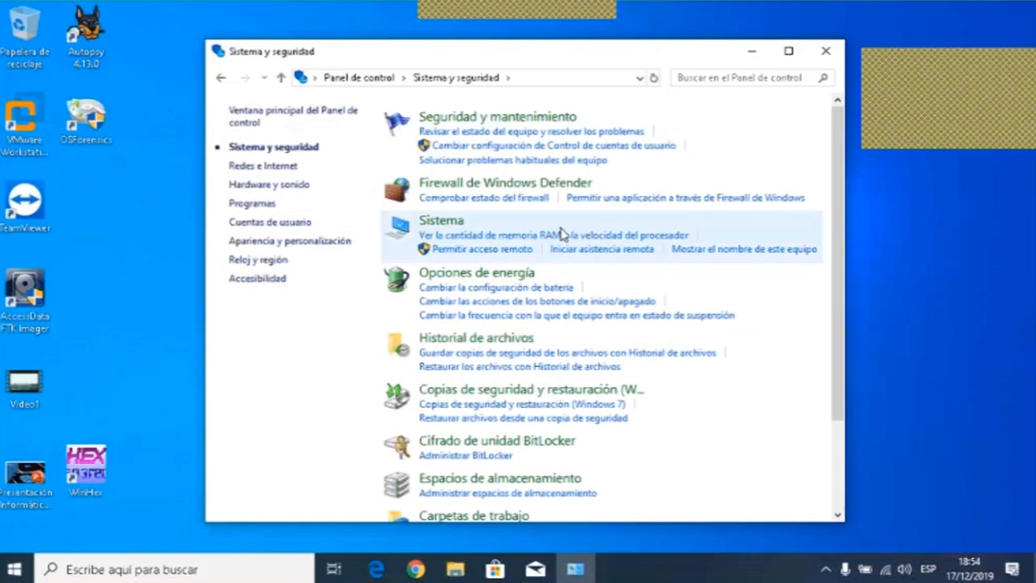
scroll(563, 234, down, 1)
scroll(563, 233, down, 4)
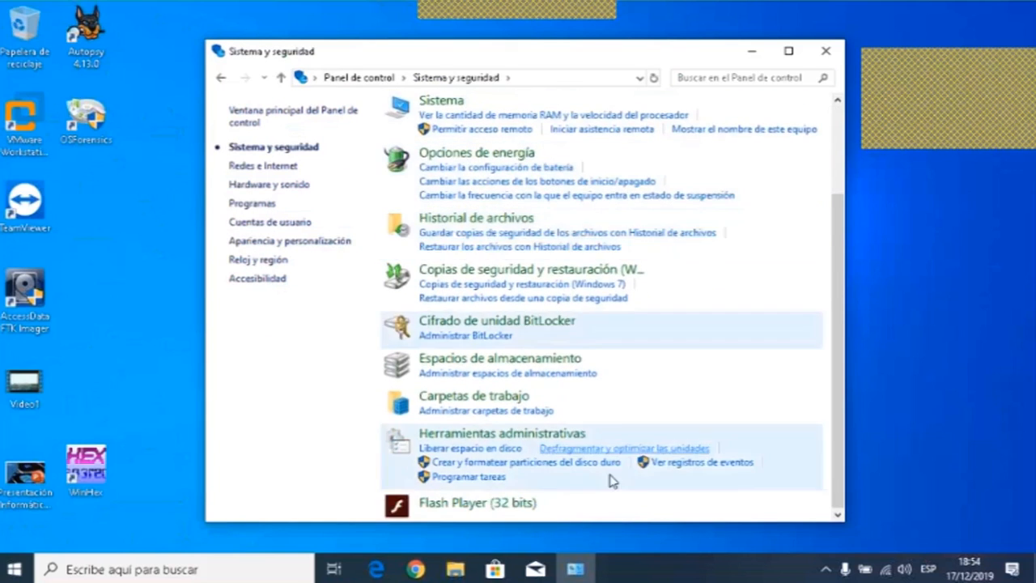
click(478, 434)
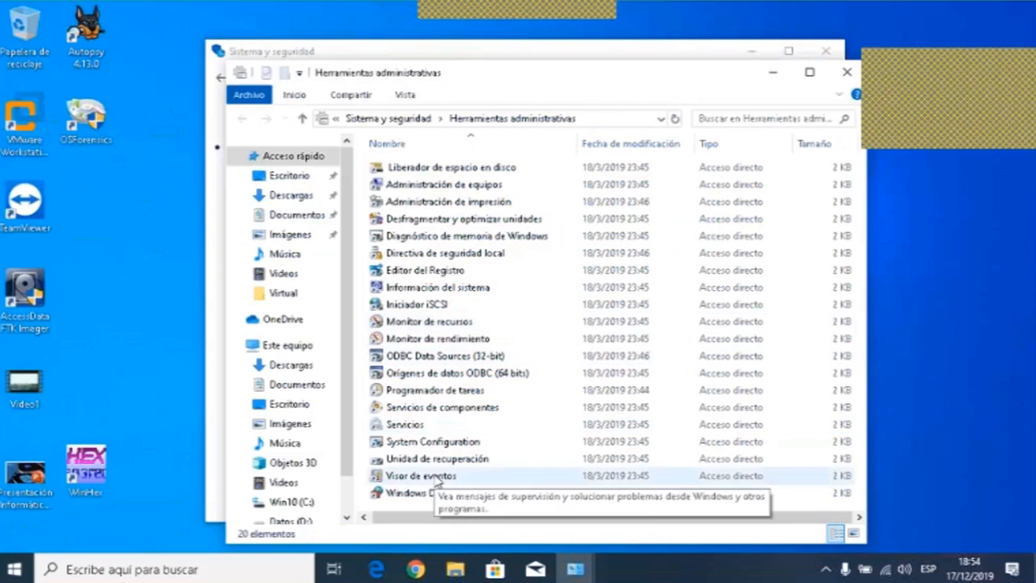
- Launch Visor de eventos from the administrative tools and maximize its window
click(437, 477)
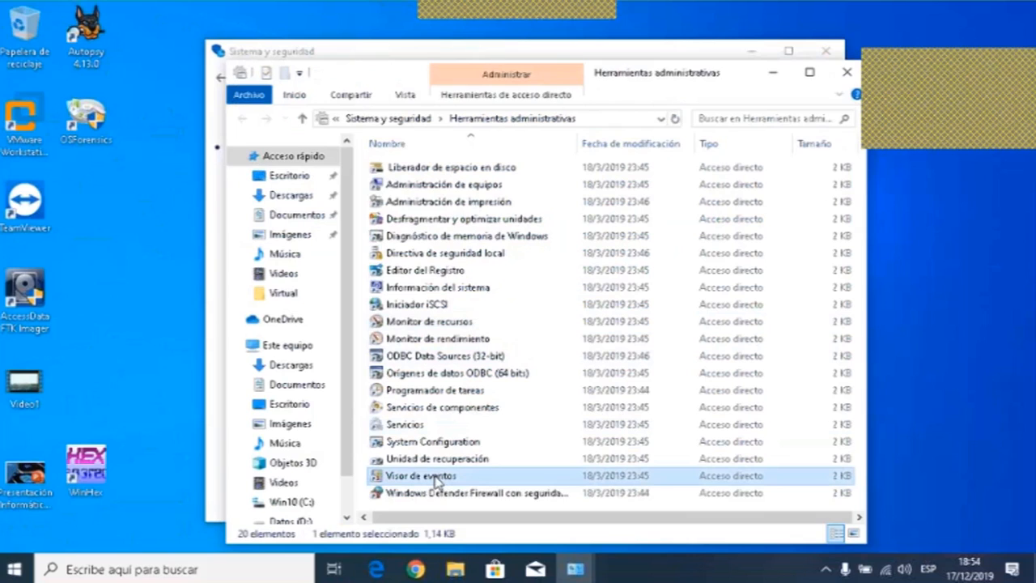
click(438, 477)
key(Escape)
double_click(396, 475)
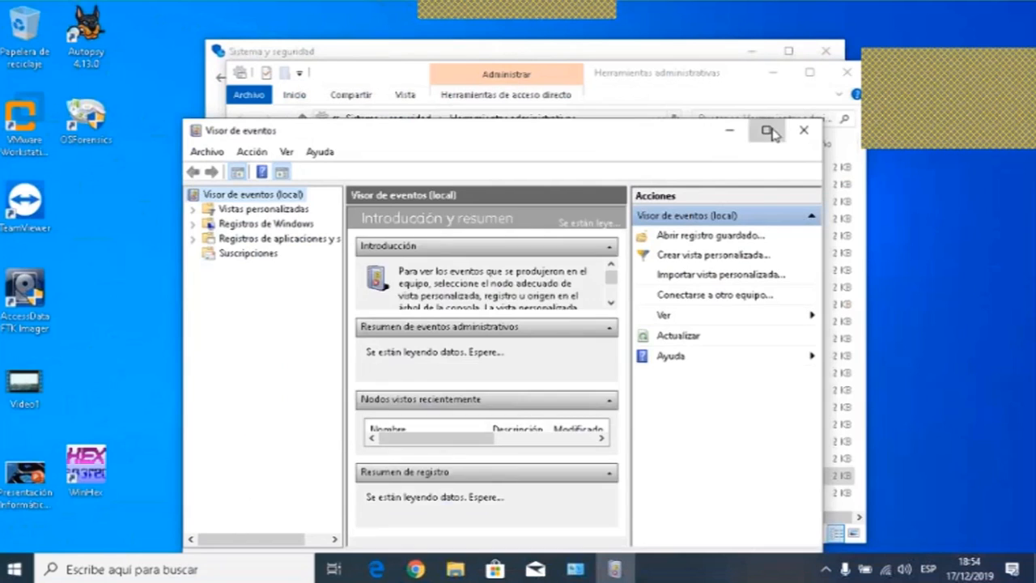
click(768, 132)
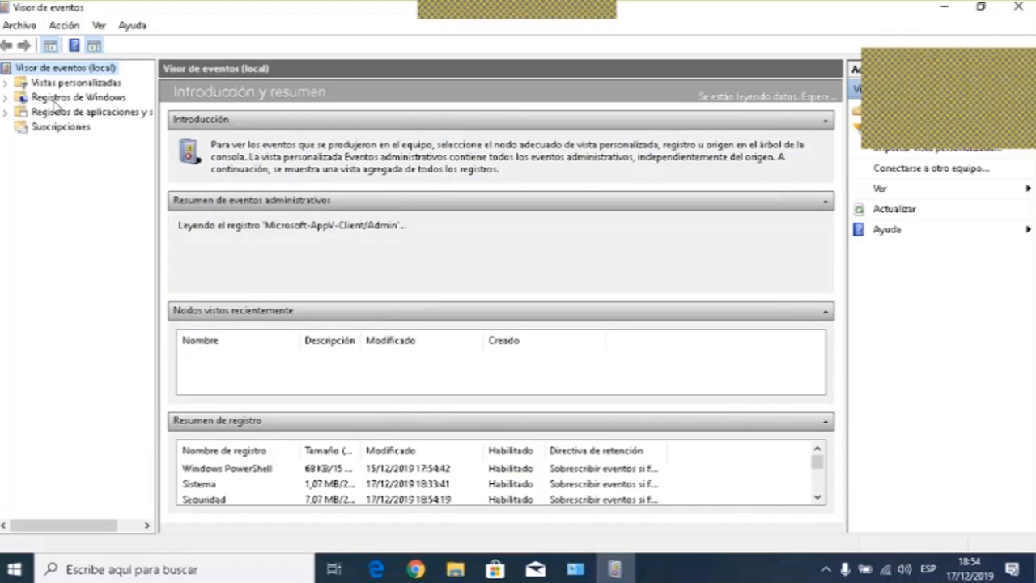
- Expand Registros de Windows, open the Aplicación log and select the Perflib error event
click(7, 98)
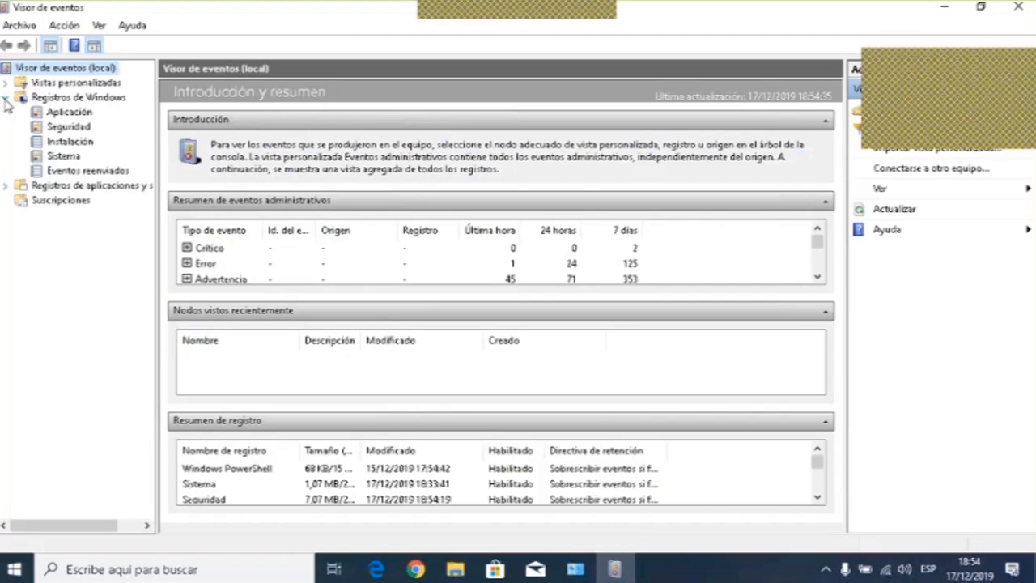
click(71, 114)
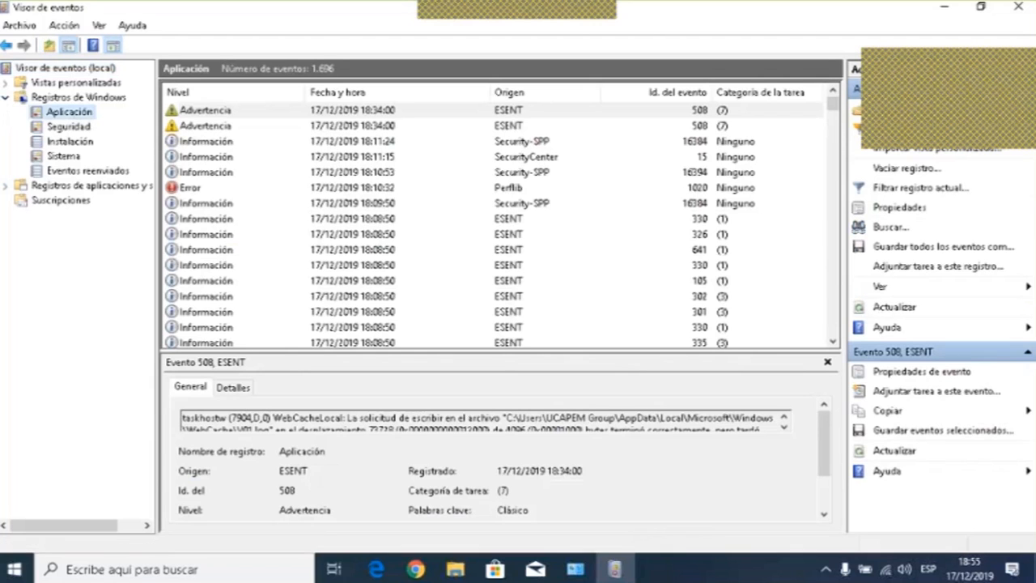
click(184, 190)
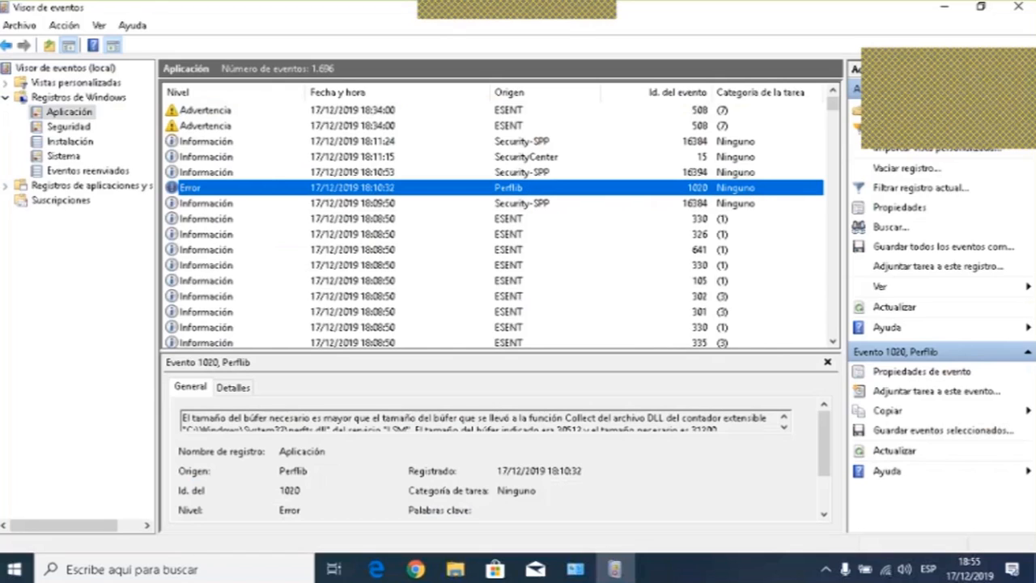
- Open the Perflib error event's properties, select its description text, and close the dialog
double_click(296, 197)
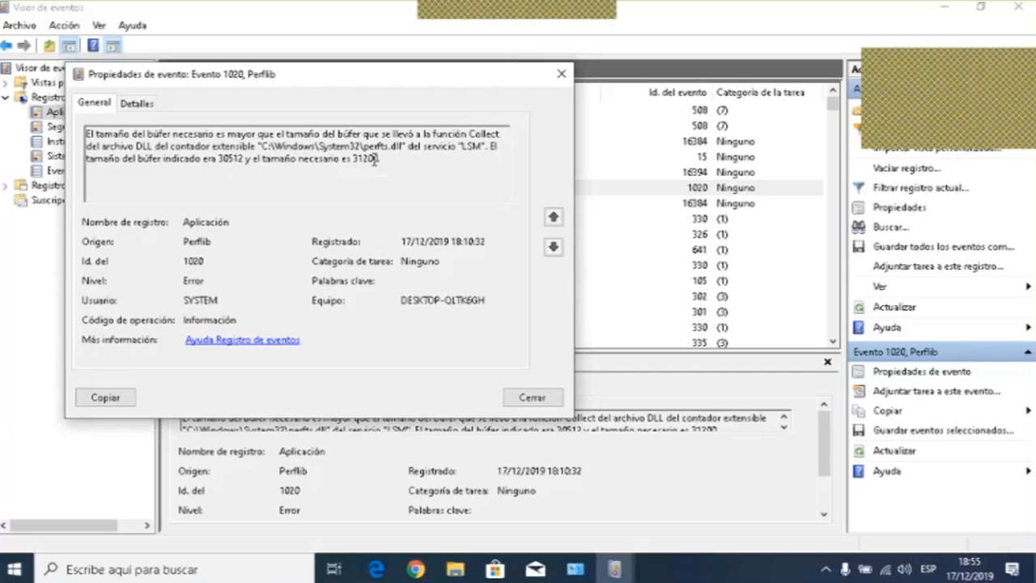
drag(387, 156, 86, 132)
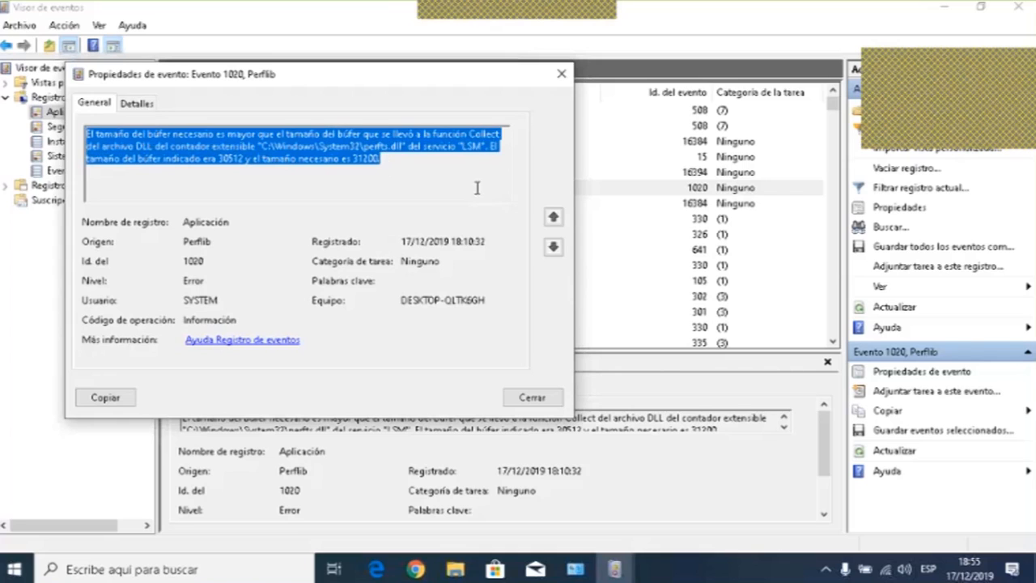
click(390, 161)
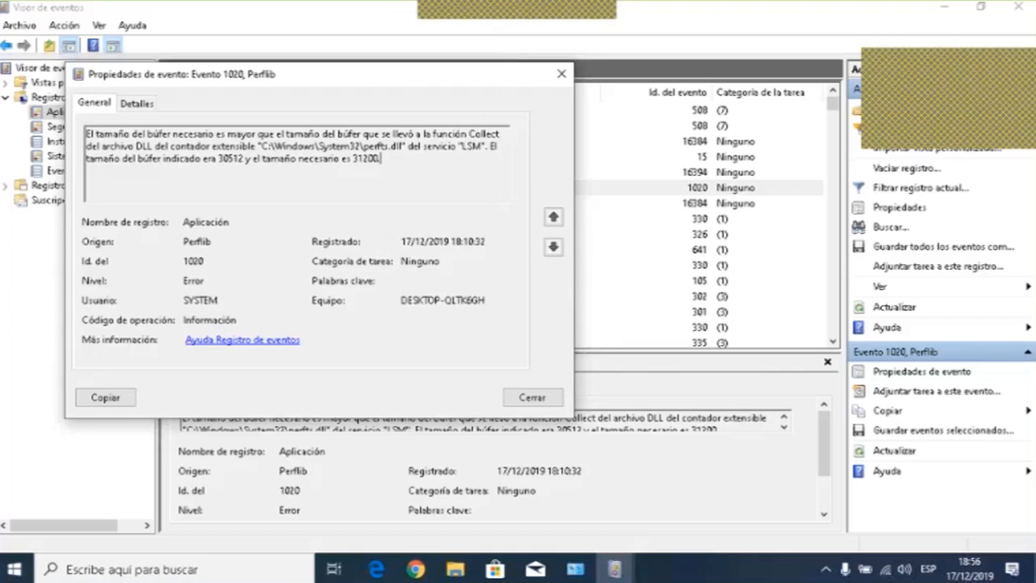
key(Escape)
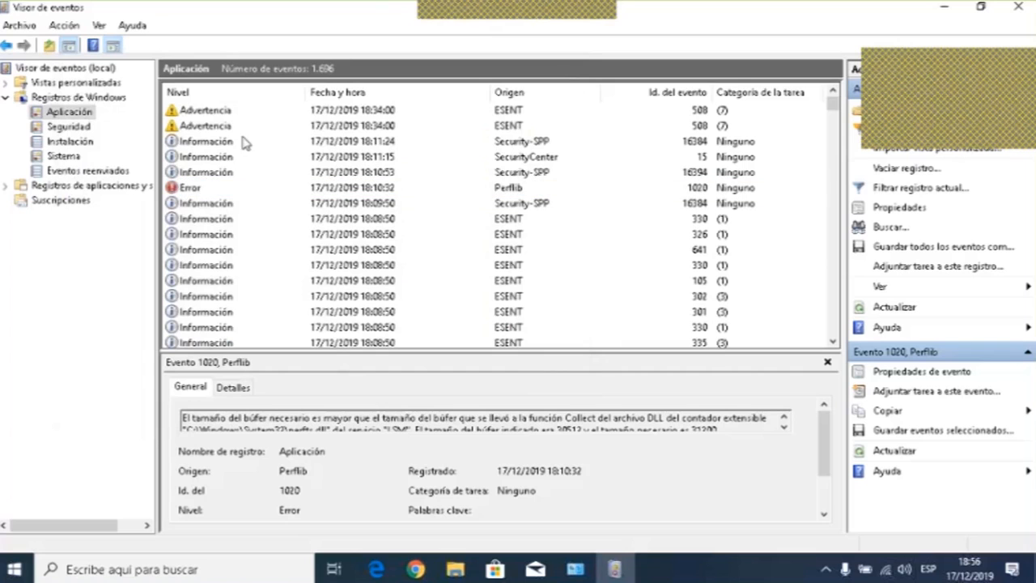
- Browse several events in the Aplicación log and scroll further down the list
click(198, 110)
click(209, 140)
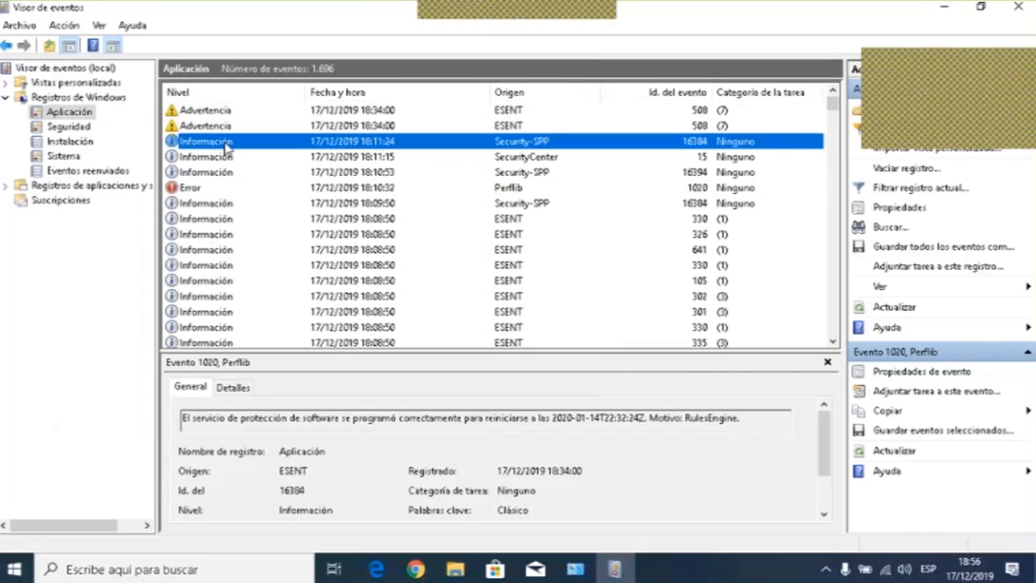
ctrl+click(276, 188)
scroll(275, 188, down, 5)
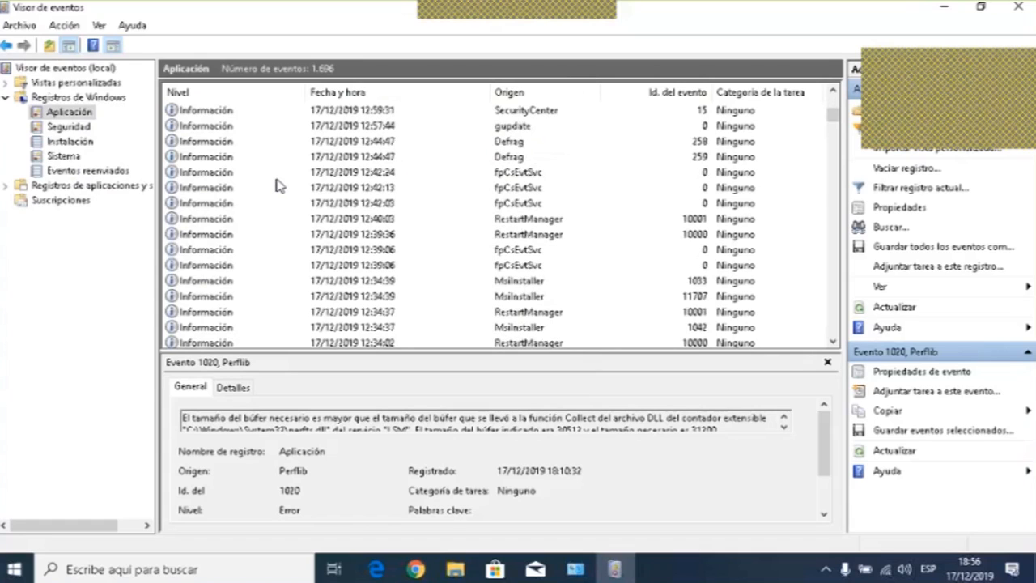
- Open the Seguridad log and browse its Auditoría correcta entries
click(68, 127)
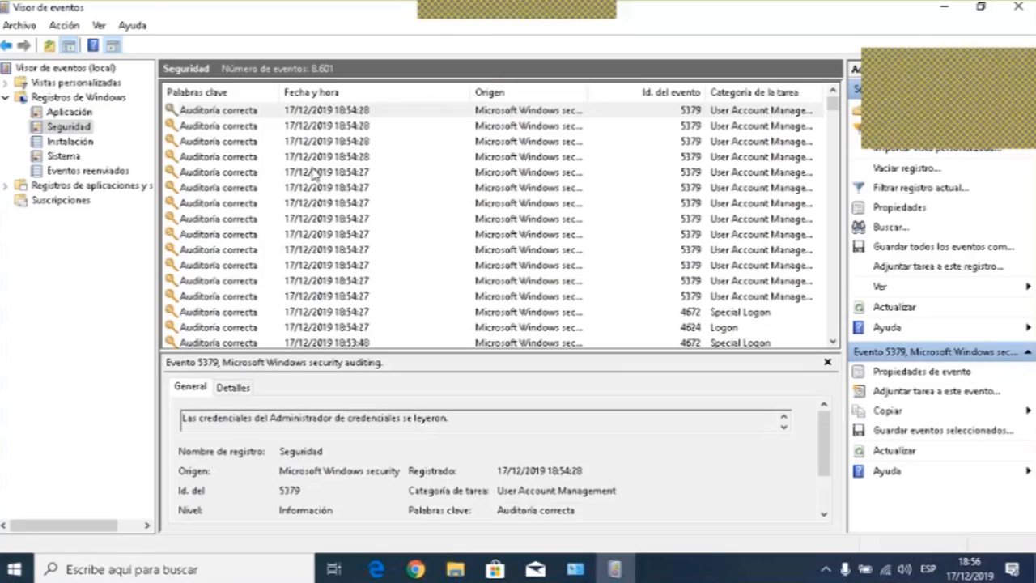
click(236, 114)
click(241, 126)
click(251, 141)
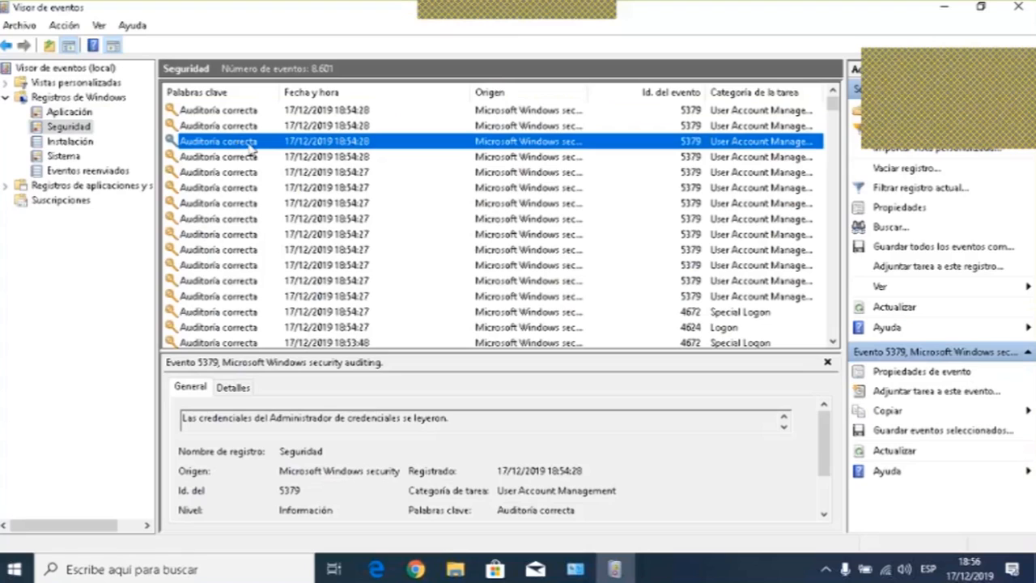
click(250, 157)
click(245, 174)
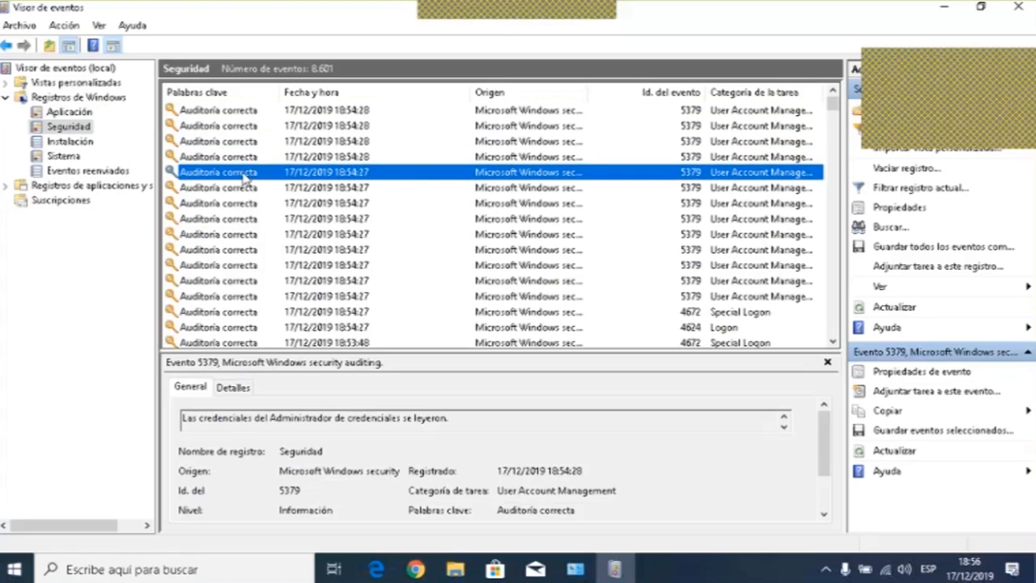
scroll(245, 174, down, 10)
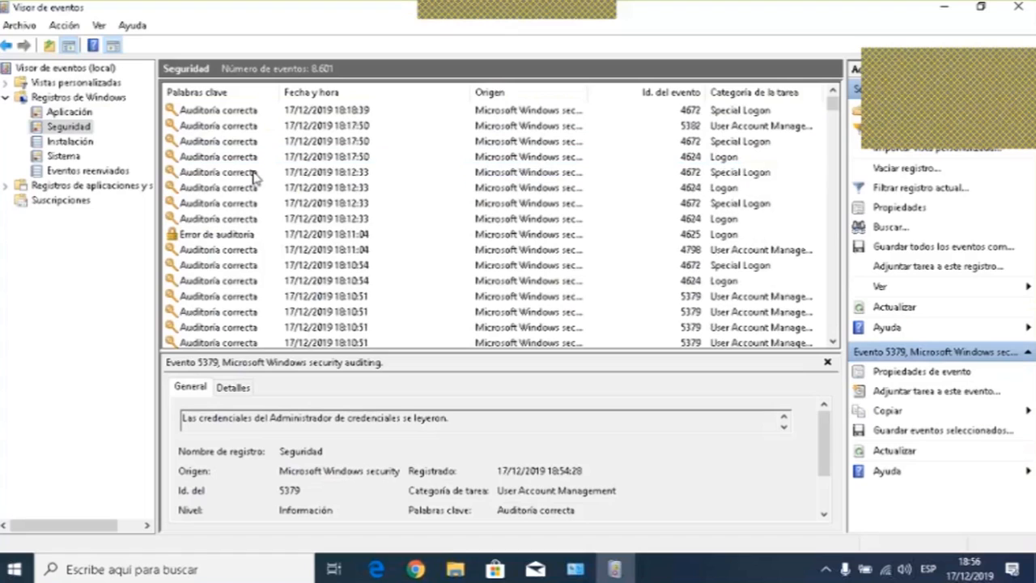
- Open the properties of the Error de auditoría event and select the account name in its description
click(225, 237)
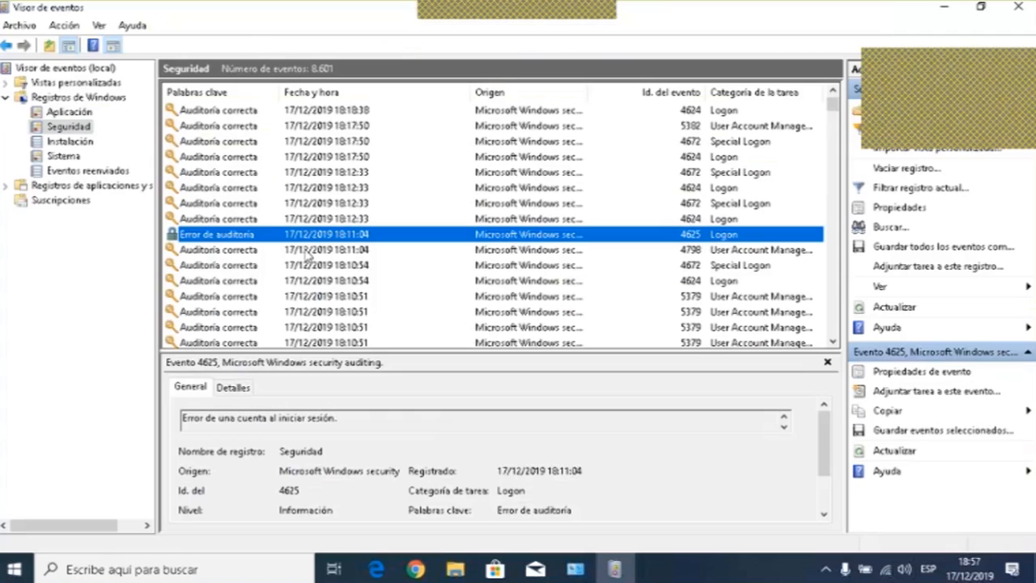
double_click(257, 235)
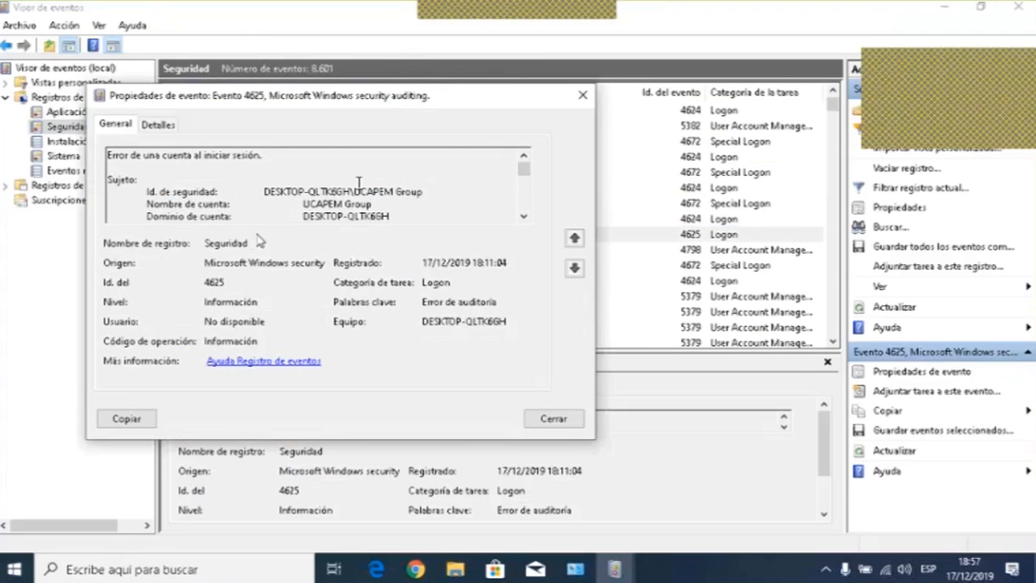
double_click(358, 204)
drag(352, 210, 321, 207)
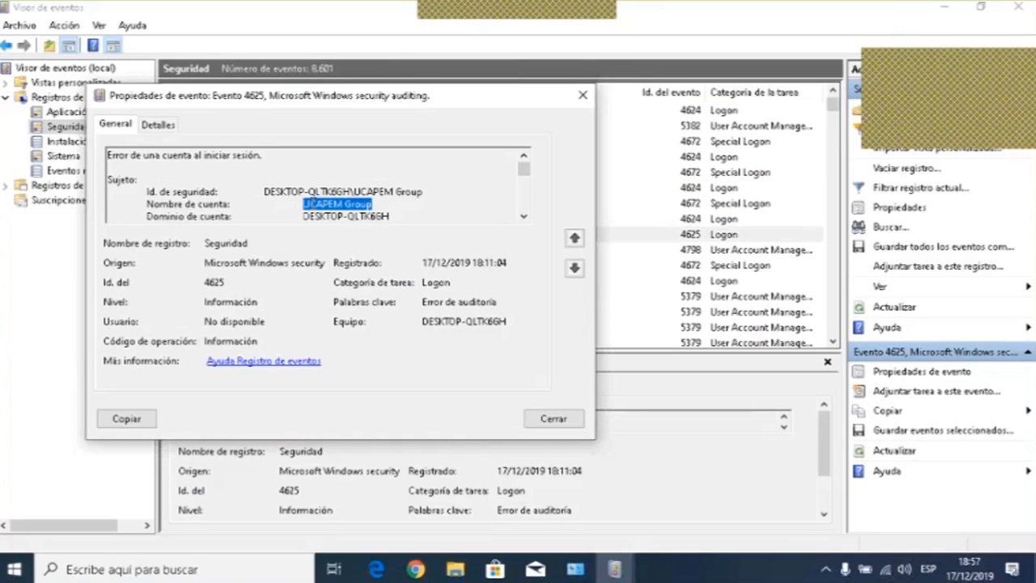
- Scroll through the failed logon event's full description, then close the properties dialog
click(524, 216)
click(523, 217)
click(524, 217)
click(524, 218)
click(523, 217)
click(524, 217)
click(523, 218)
click(523, 217)
click(523, 218)
click(523, 218)
click(524, 218)
click(523, 218)
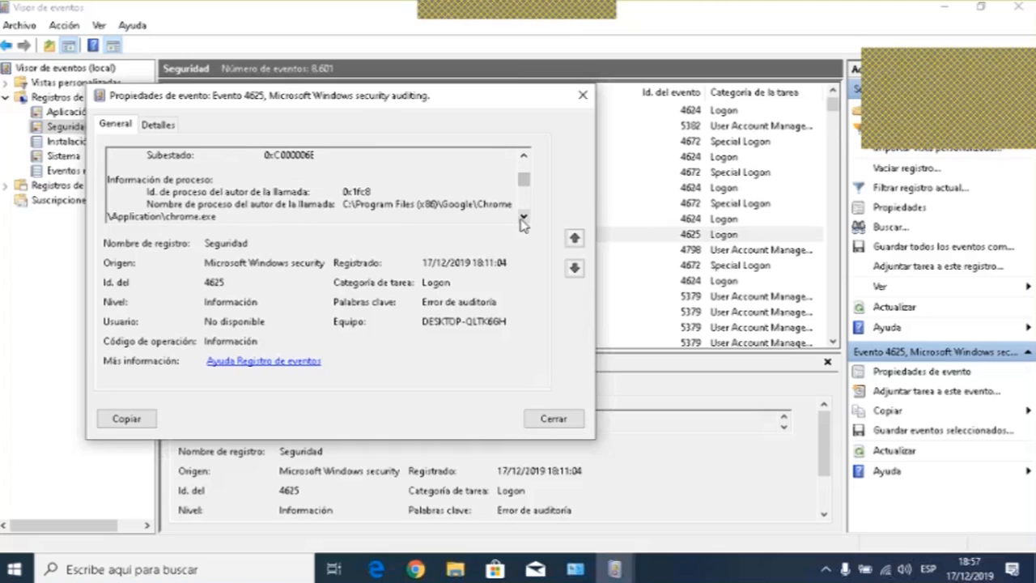
click(523, 217)
click(524, 217)
click(524, 218)
click(523, 218)
click(524, 217)
click(524, 218)
click(523, 218)
click(524, 218)
click(523, 218)
click(524, 217)
click(524, 217)
click(524, 217)
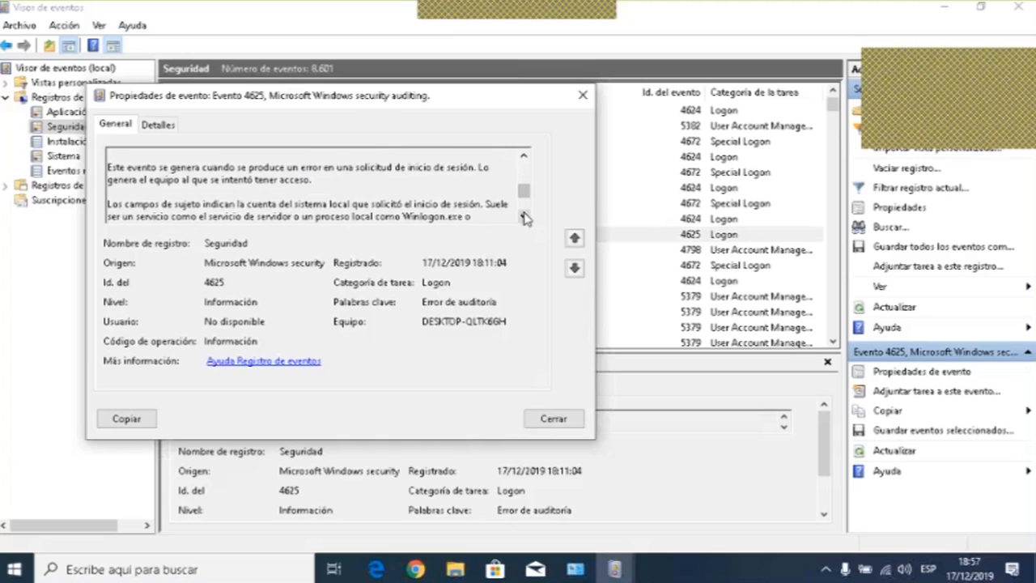
click(524, 218)
click(524, 217)
click(524, 218)
click(524, 218)
click(524, 217)
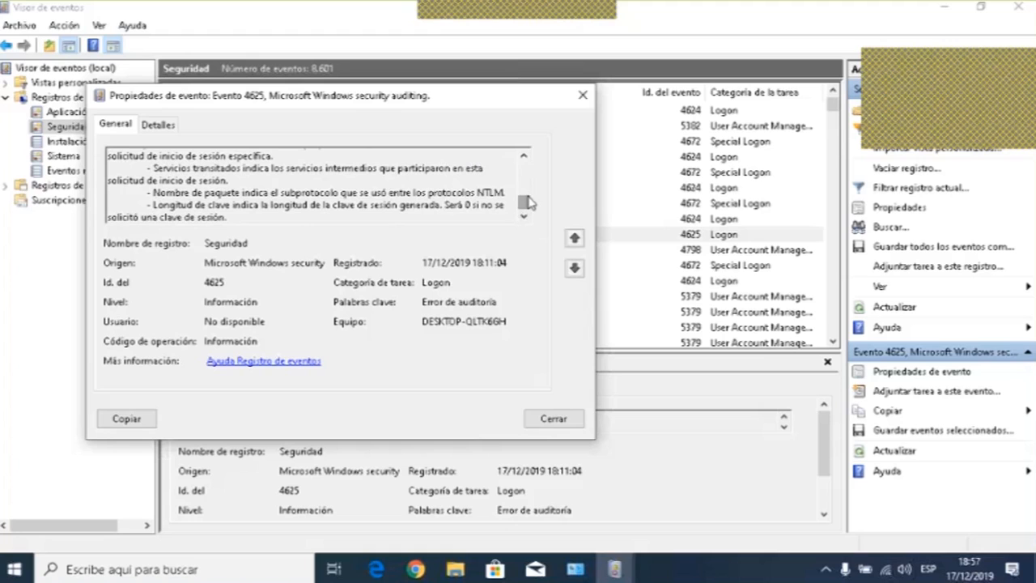
click(584, 98)
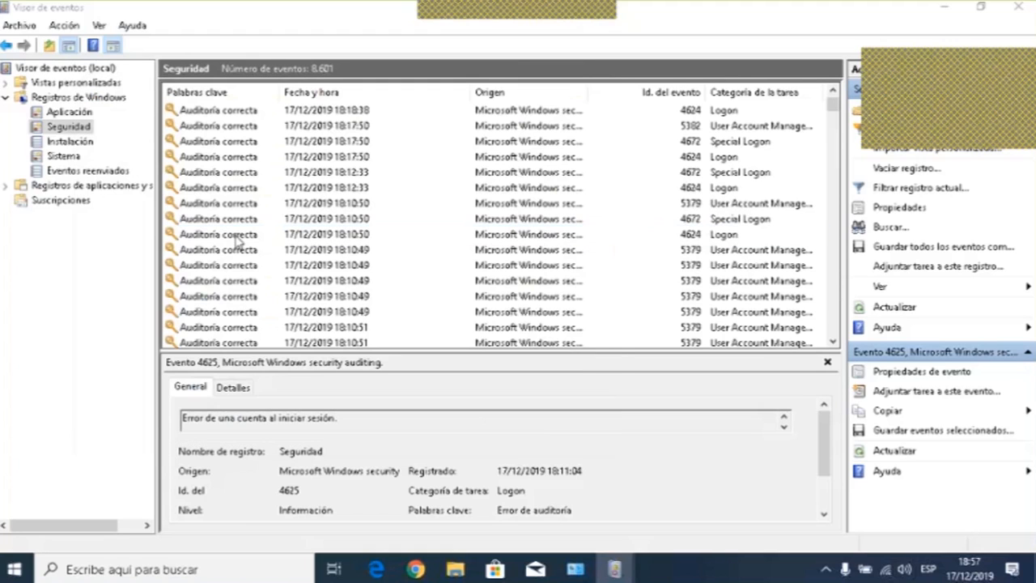
- Open the Instalación log and inspect several of its Servicing events
scroll(241, 243, down, 10)
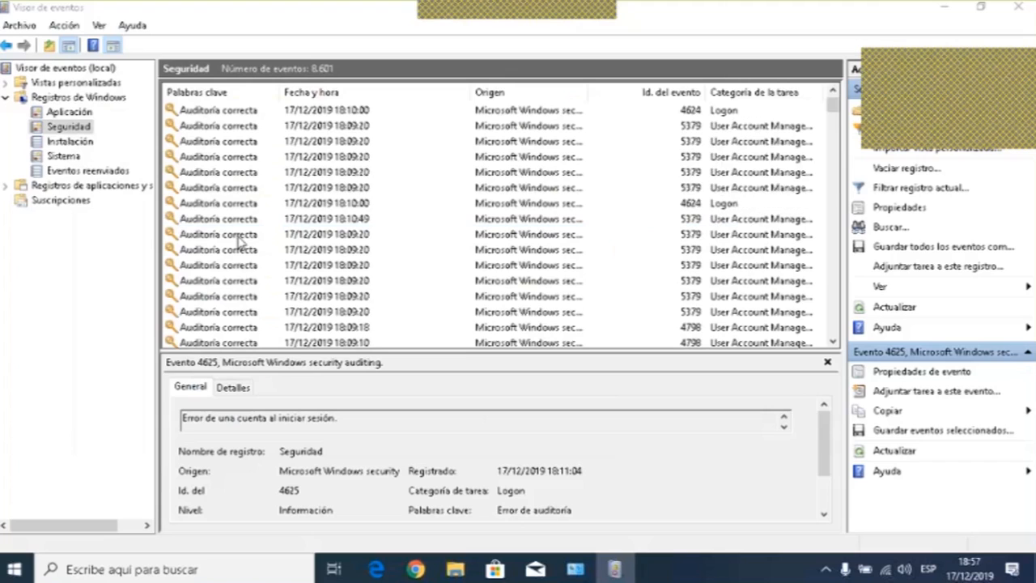
scroll(243, 240, down, 5)
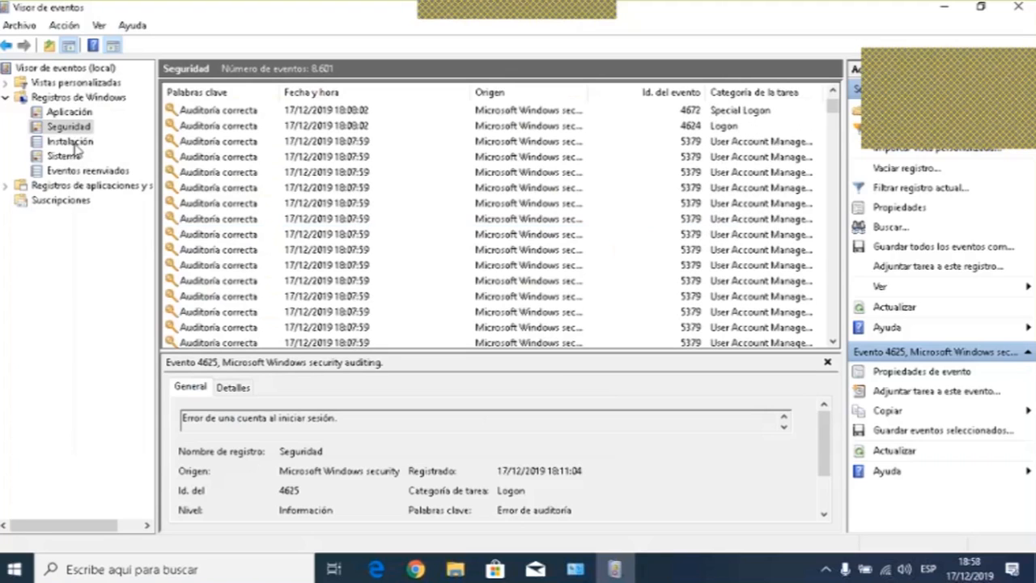
click(71, 142)
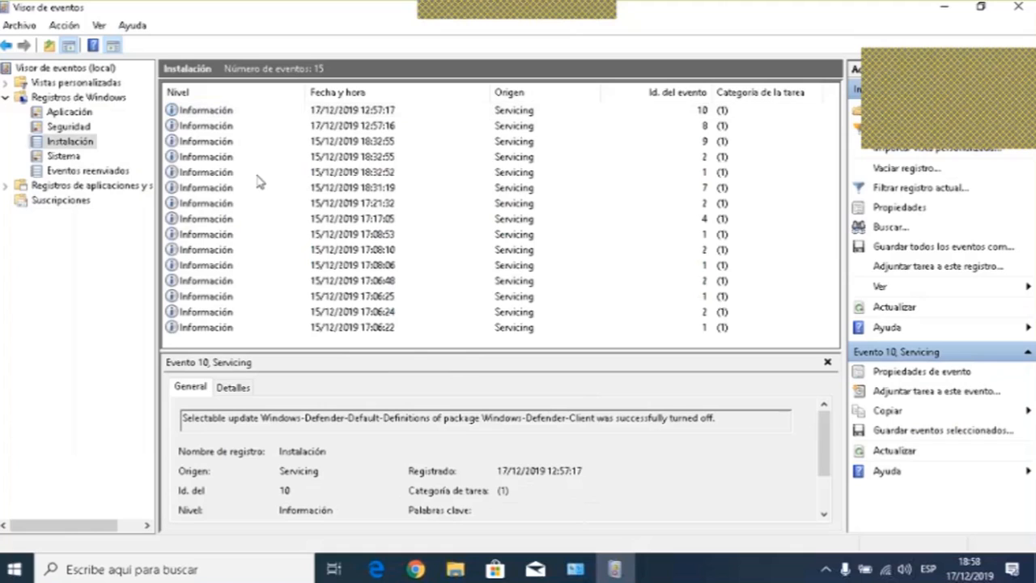
click(254, 173)
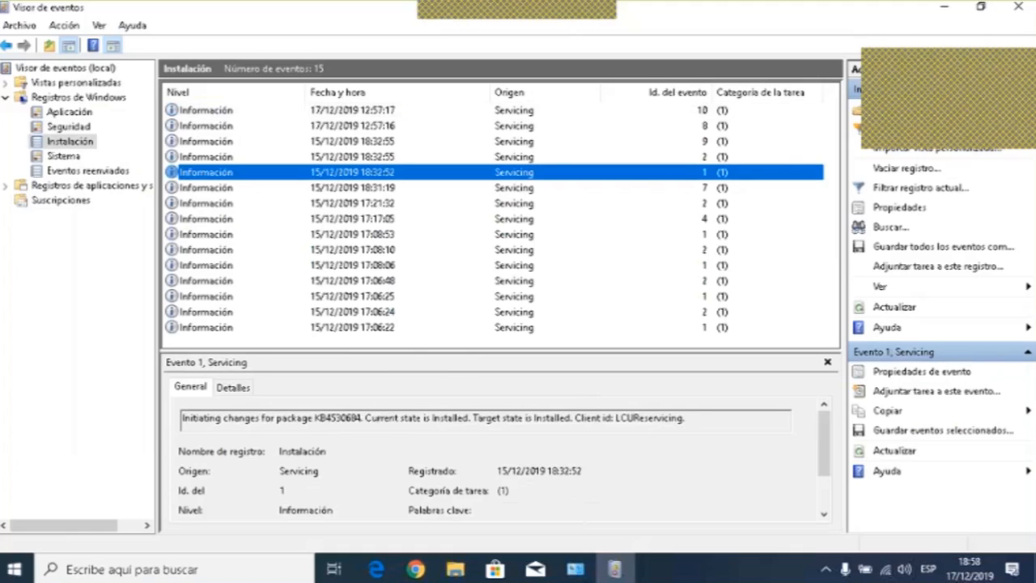
click(216, 173)
click(217, 157)
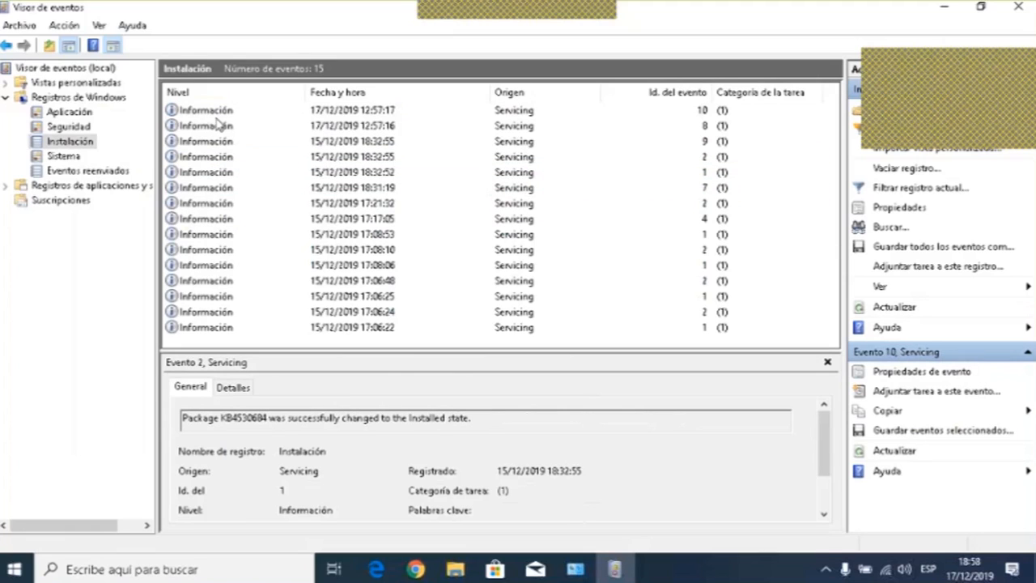
click(217, 158)
click(217, 203)
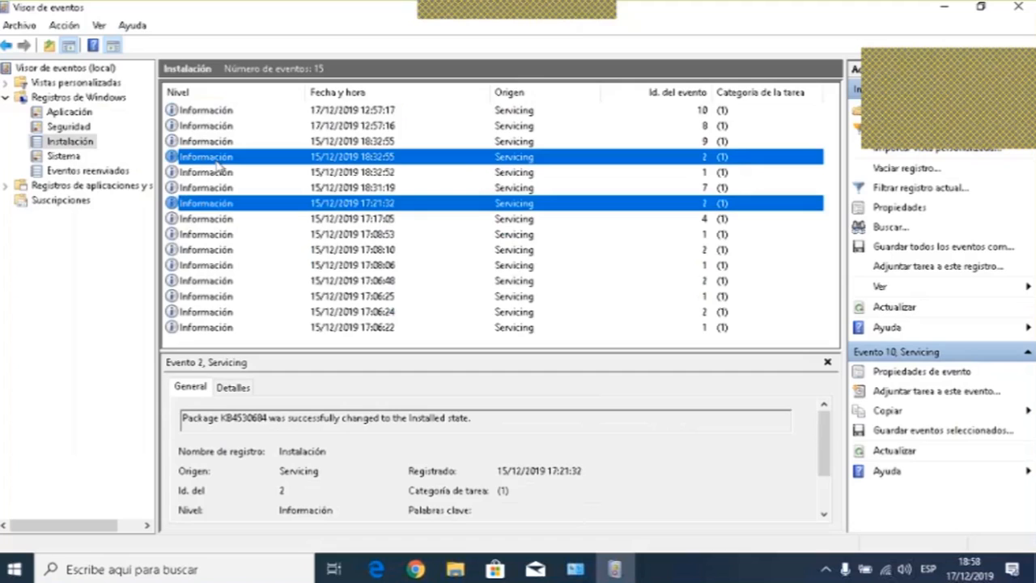
- Open the Sistema log, select the DNS Client Events warning, and scroll down to inspect the disk Error events
click(62, 156)
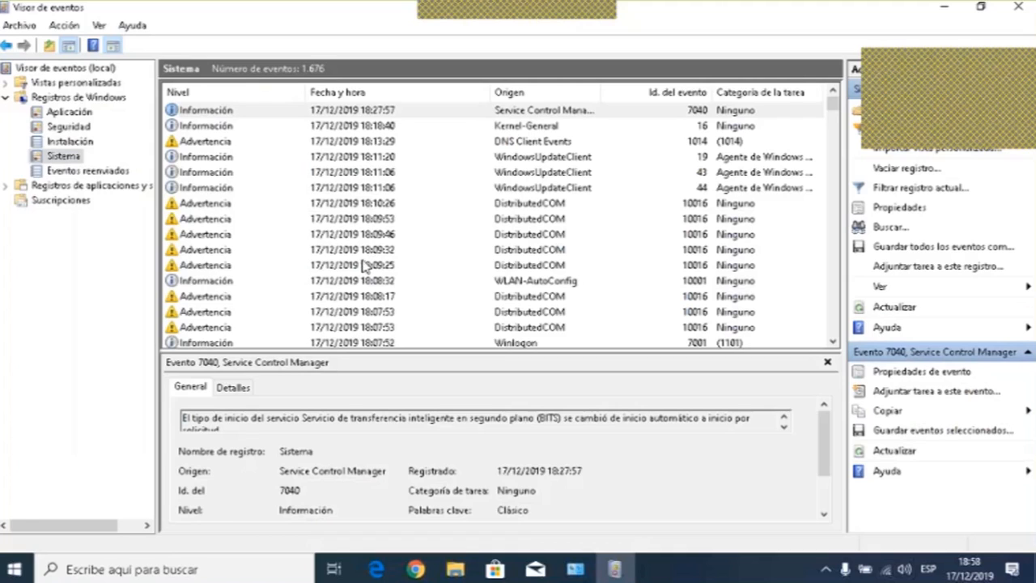
click(249, 142)
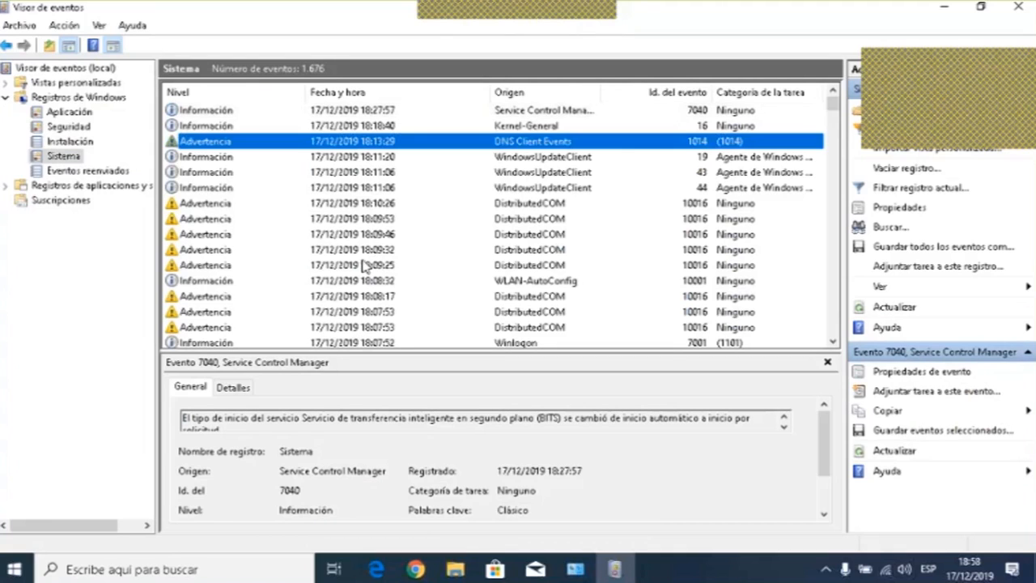
scroll(249, 222, down, 2)
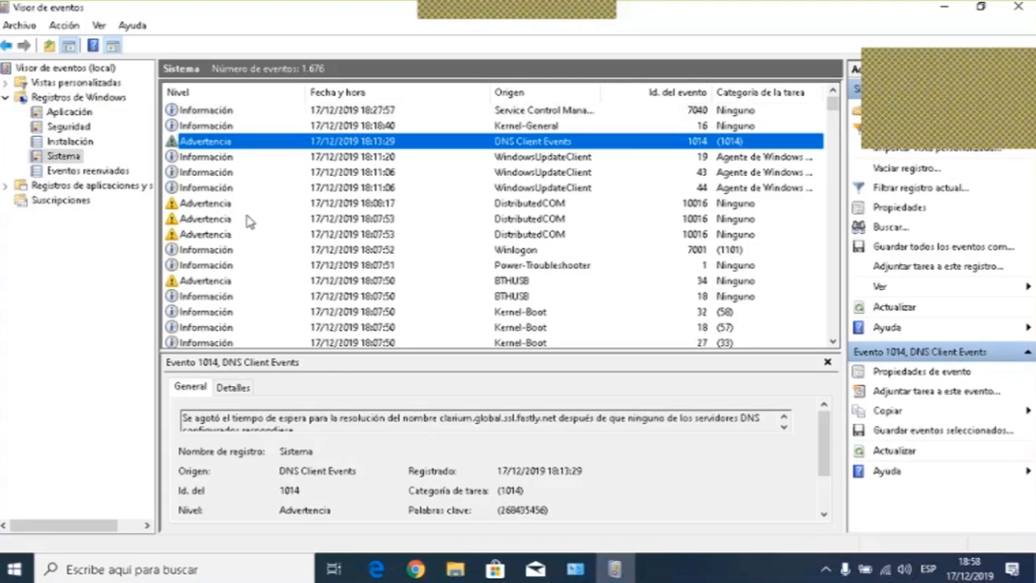
scroll(248, 220, down, 8)
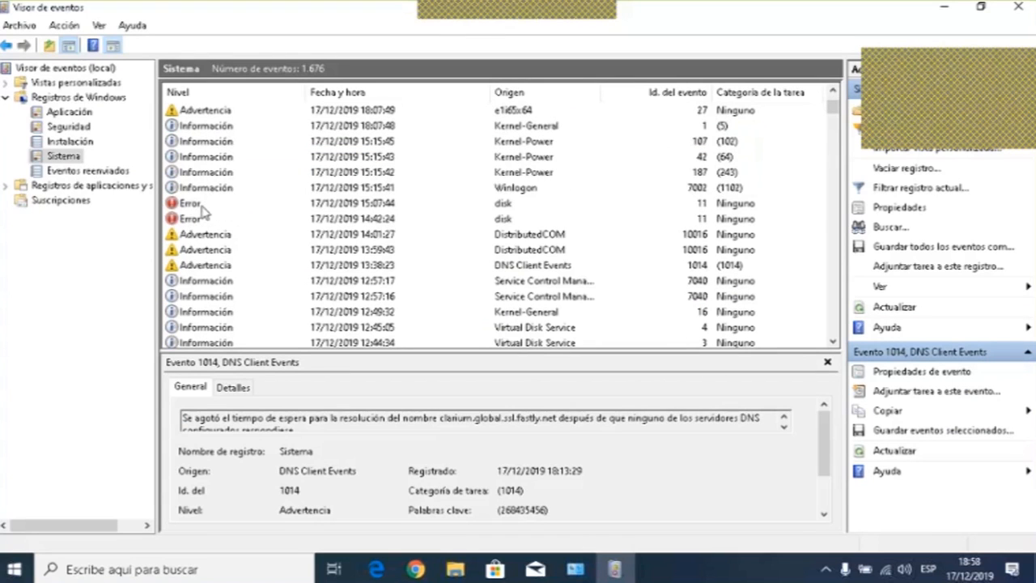
click(202, 207)
click(192, 219)
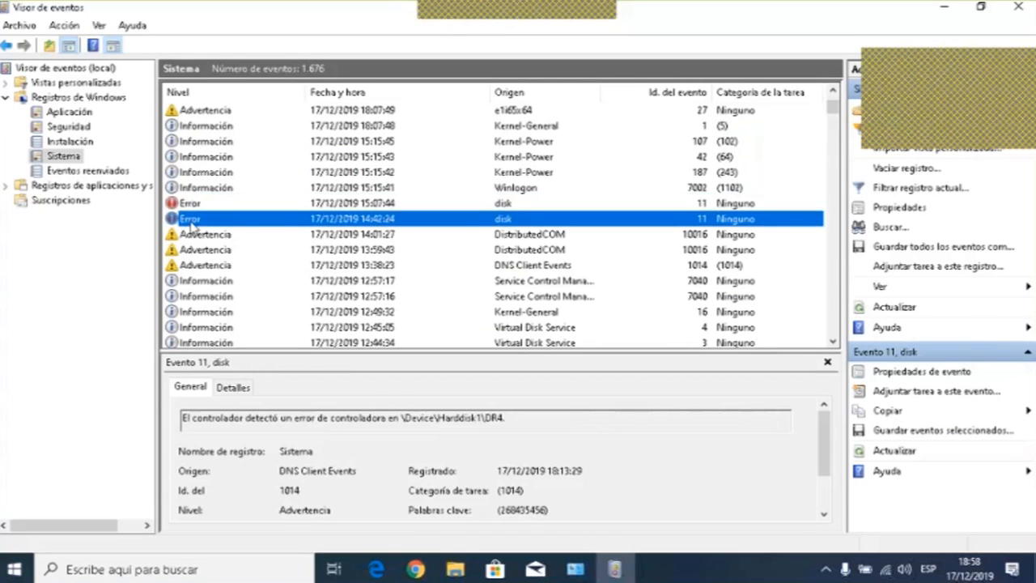
- Scroll down through the Sistema log and inspect the Kernel-Power Crítico event and the Application Popup error
scroll(267, 204, down, 3)
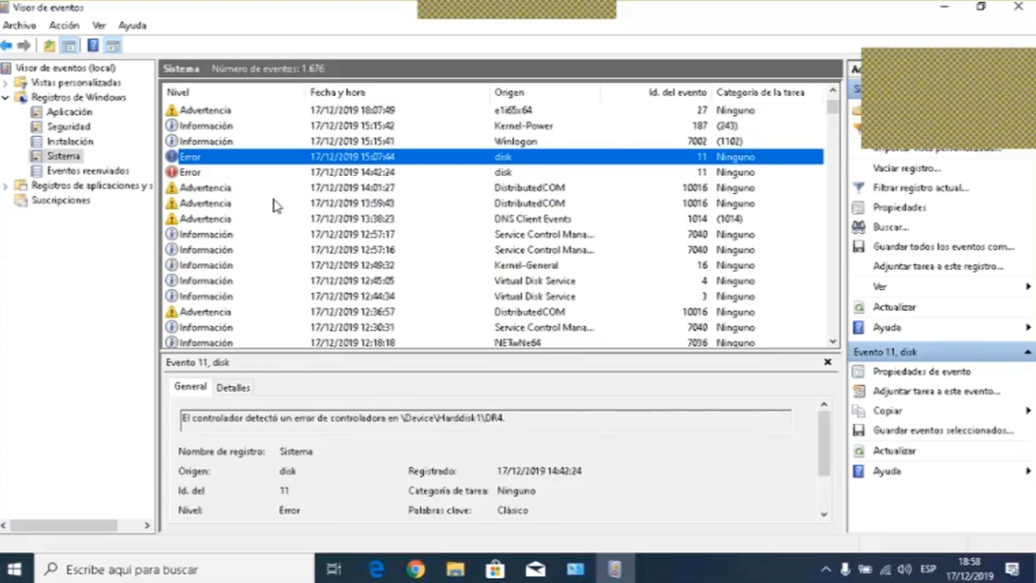
scroll(273, 204, down, 10)
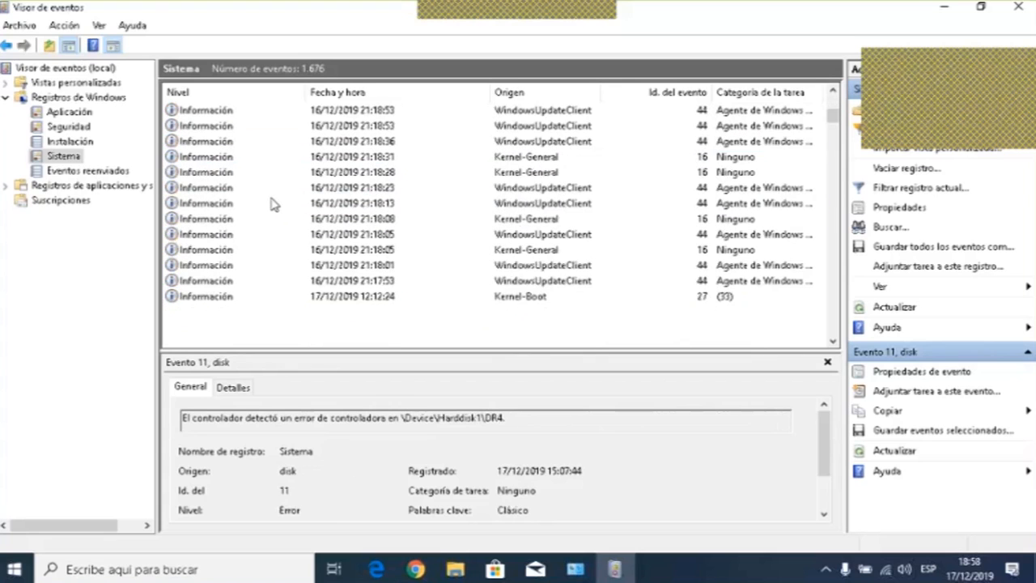
scroll(271, 204, down, 10)
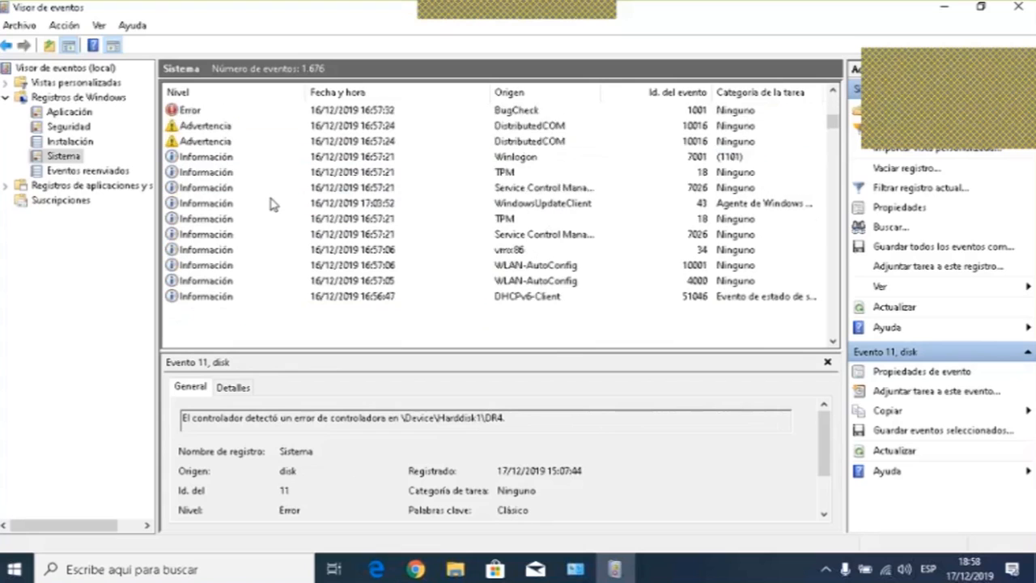
scroll(271, 204, down, 3)
scroll(271, 203, down, 5)
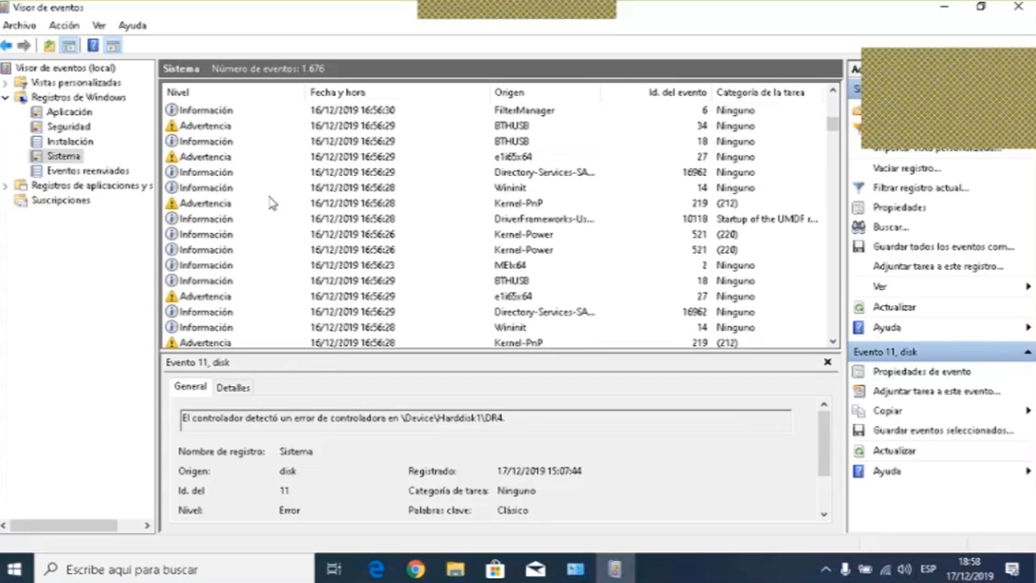
click(215, 189)
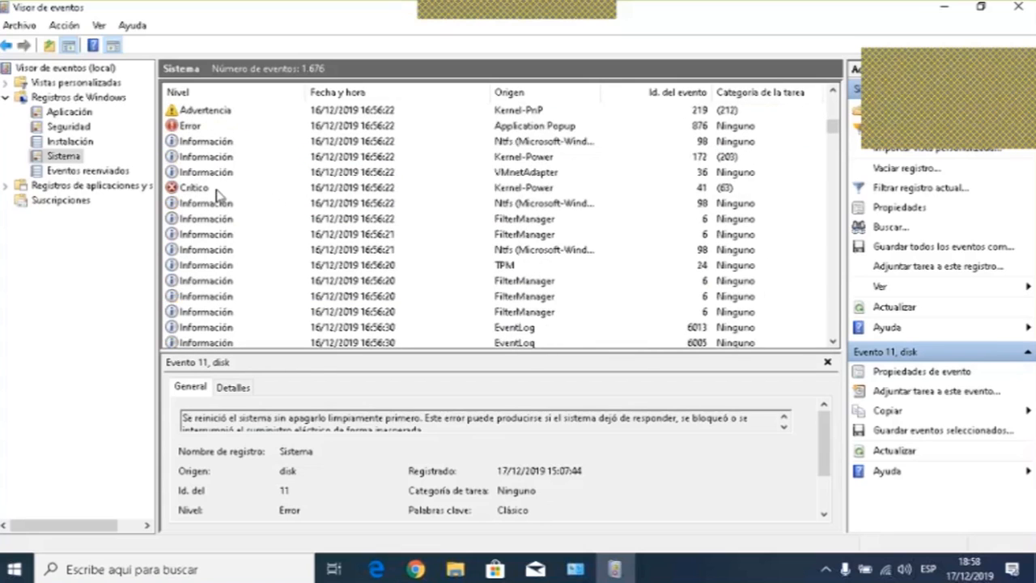
click(234, 191)
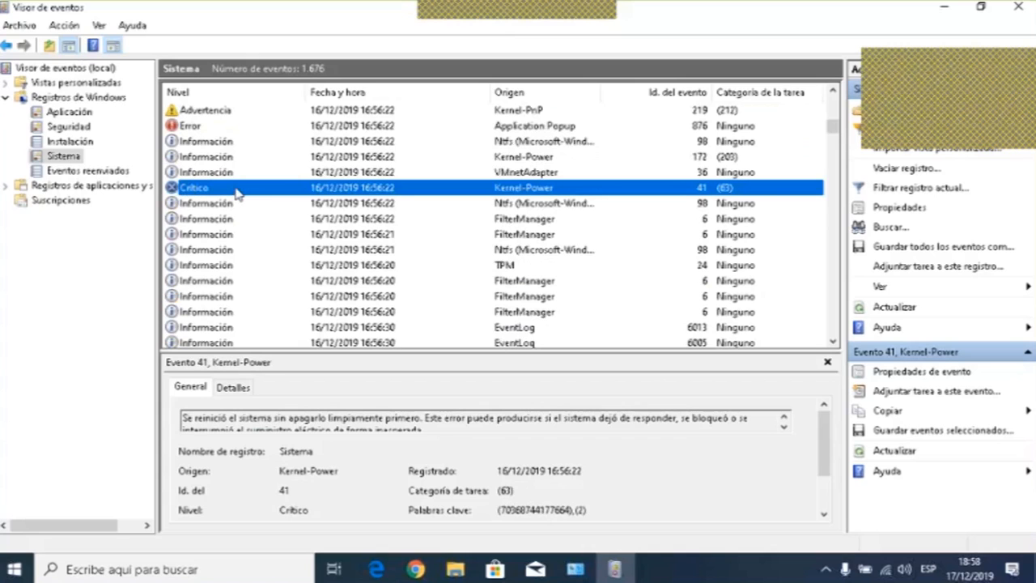
click(210, 125)
- Scroll further down the Sistema log and inspect the Kernel-PnP warning and Application Popup error at 8:34:36
scroll(238, 174, down, 3)
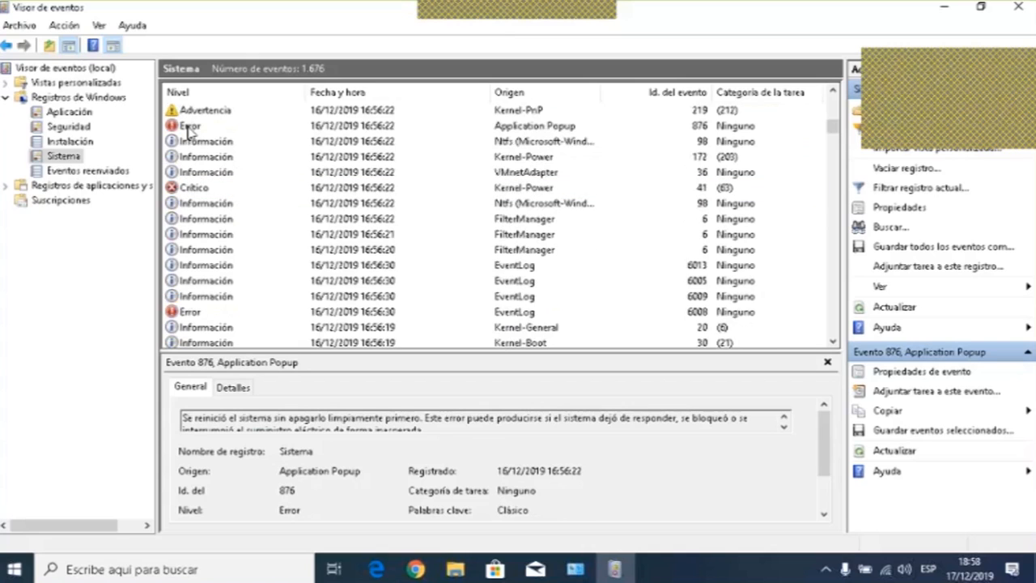
scroll(238, 174, down, 10)
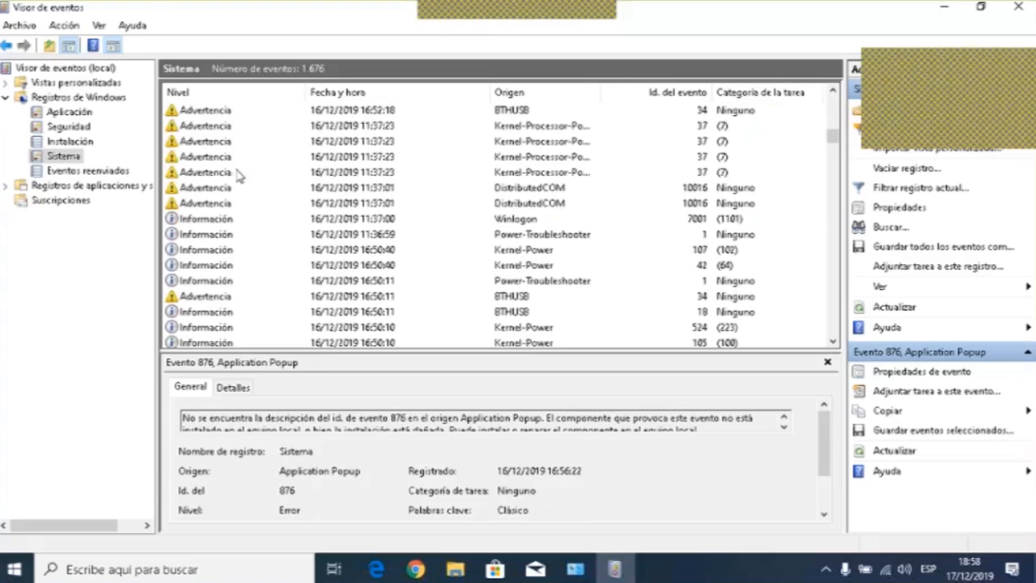
scroll(239, 174, down, 6)
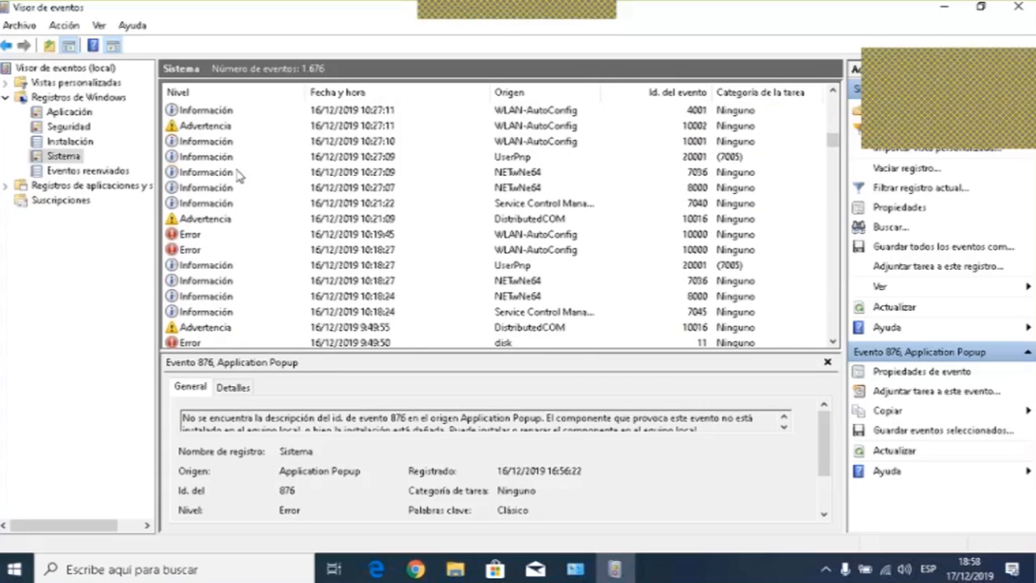
scroll(239, 174, down, 6)
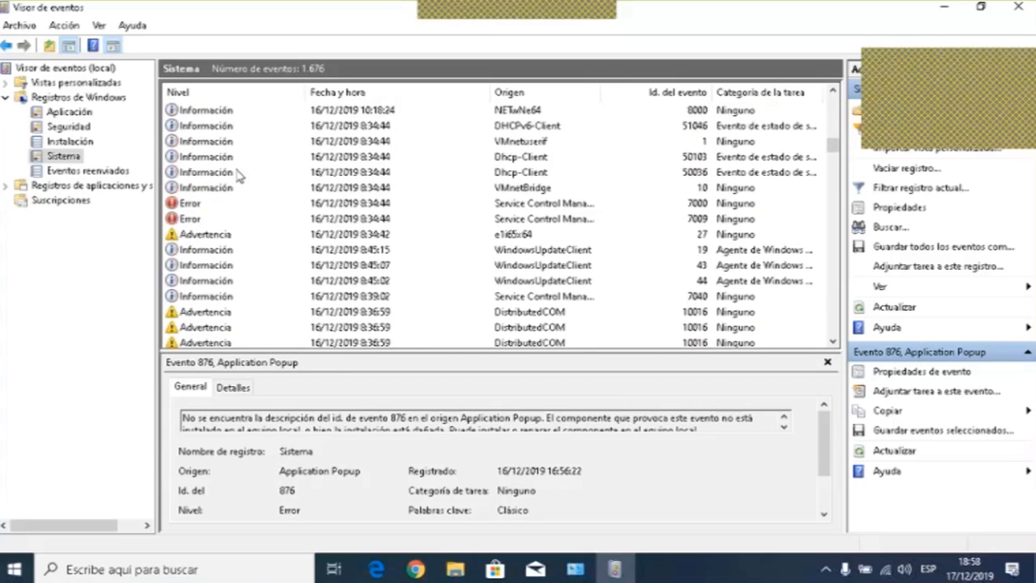
scroll(238, 174, down, 5)
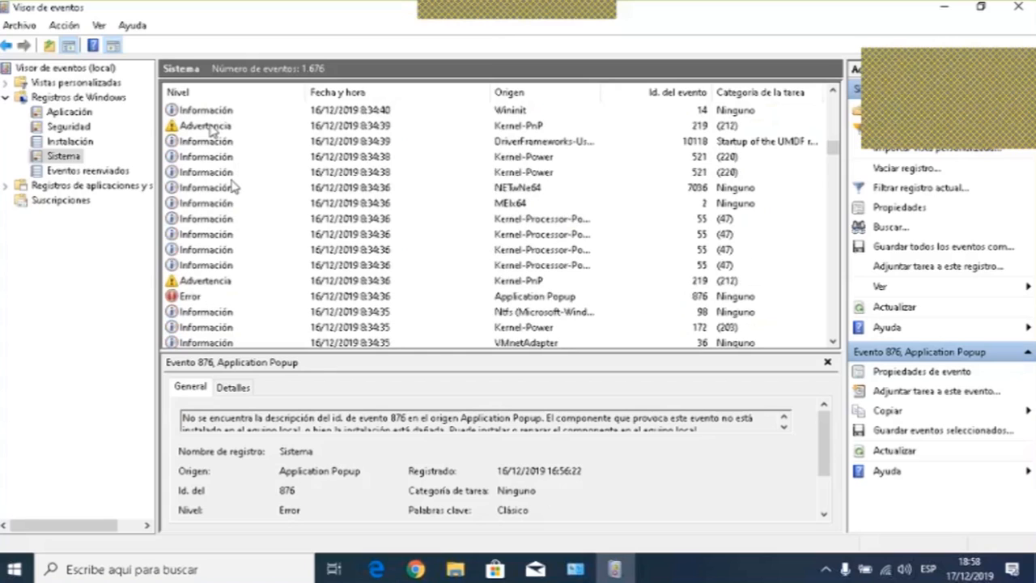
click(232, 280)
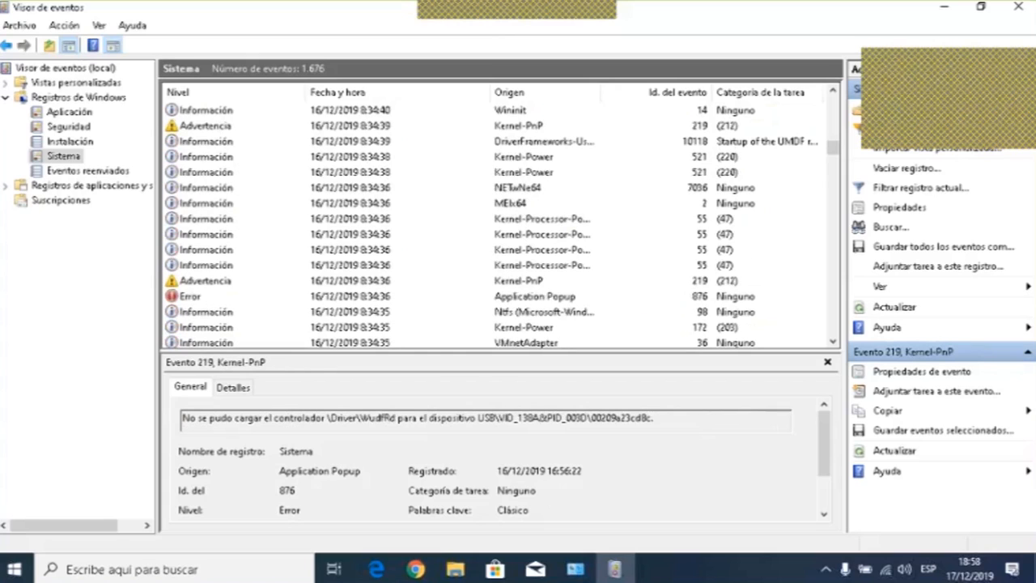
key(Down)
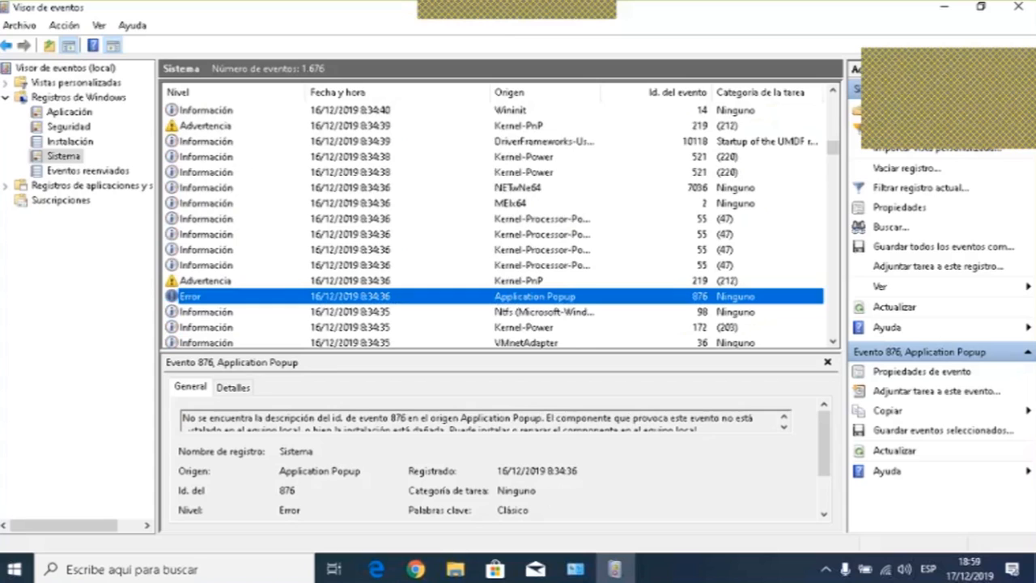
scroll(346, 266, down, 1)
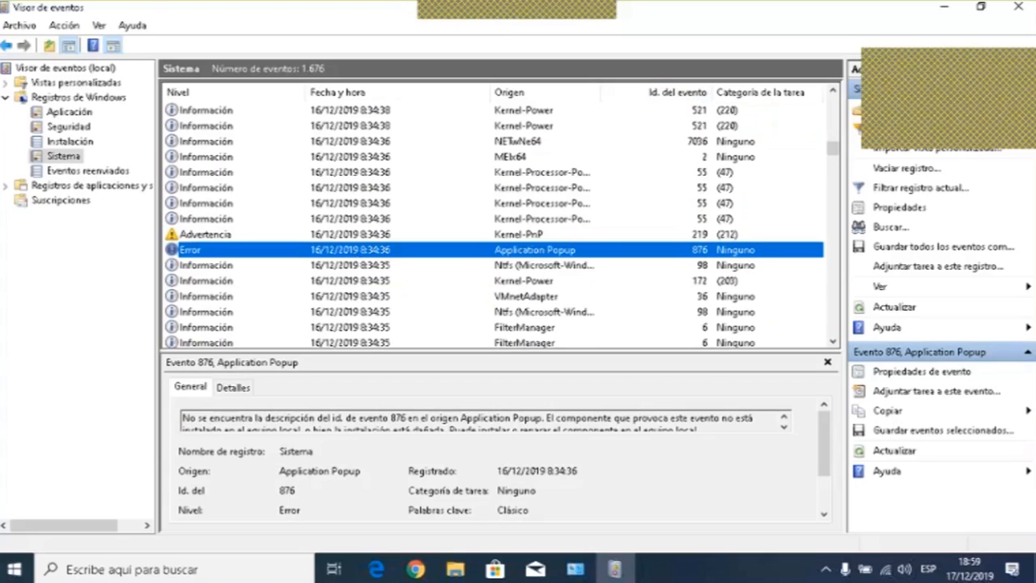
- Step through the neighbouring Kernel-PnP, Kernel-Processor-Power and NETwNe64 events to compare their descriptions
click(698, 233)
click(700, 199)
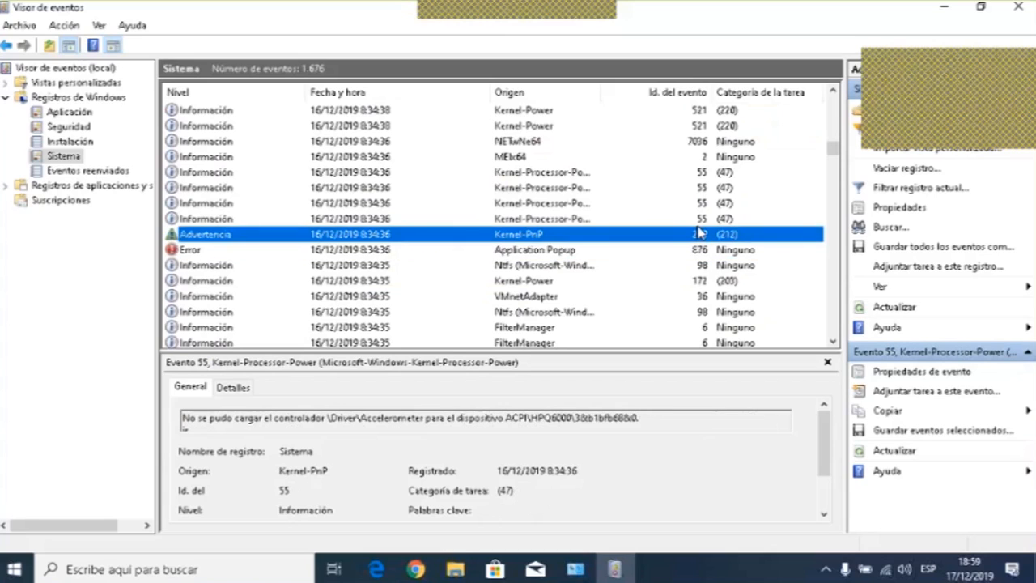
click(701, 188)
click(703, 173)
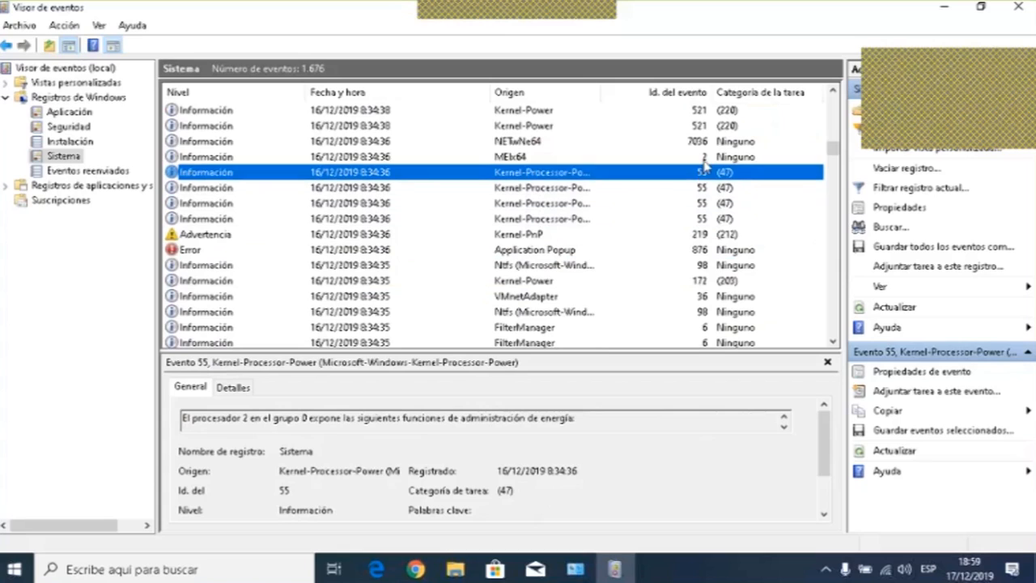
click(704, 157)
click(701, 143)
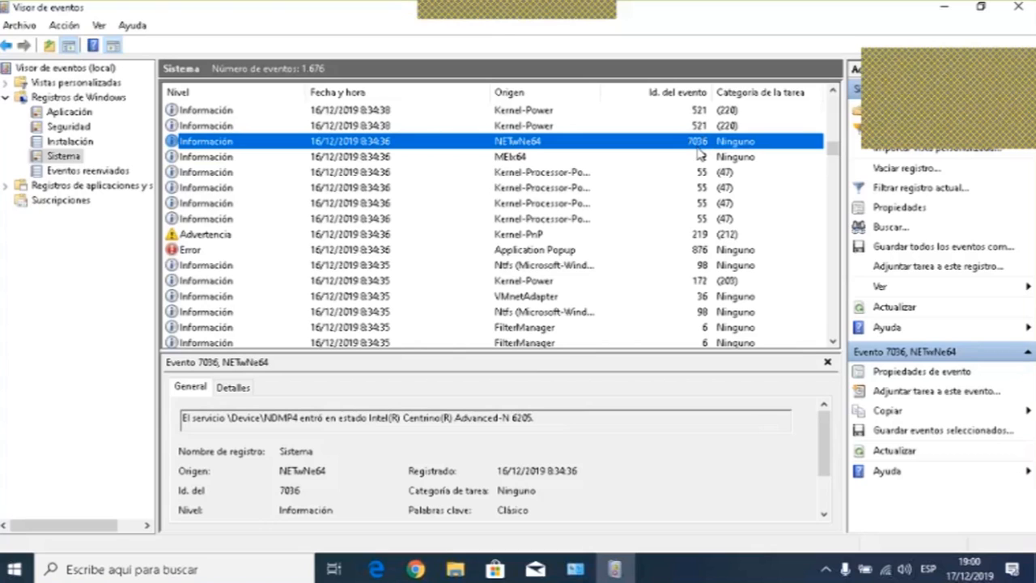
- Re-inspect the Kernel-PnP warning, the Application Popup error and the Kernel-Processor-Power events around them
click(207, 234)
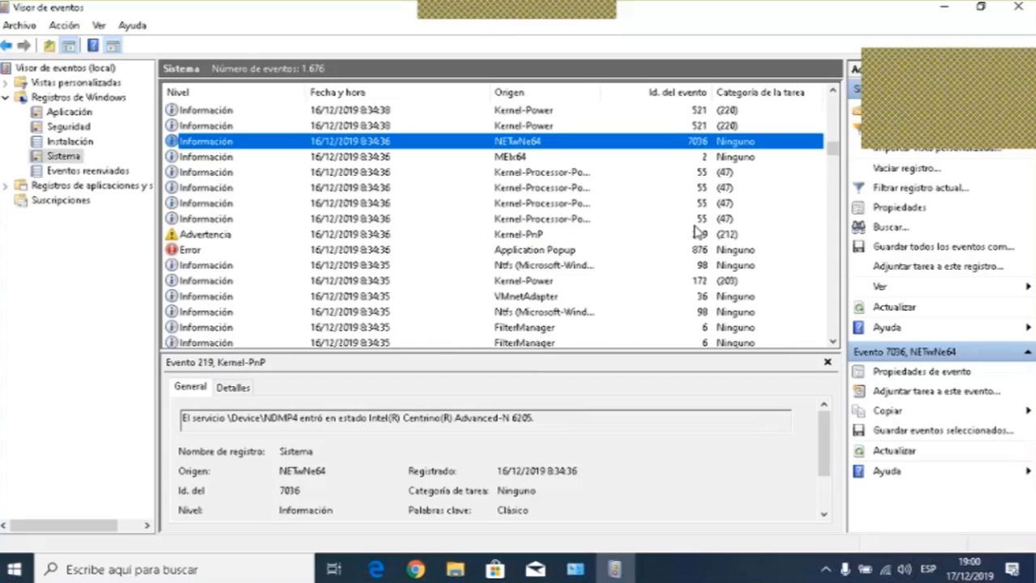
click(694, 253)
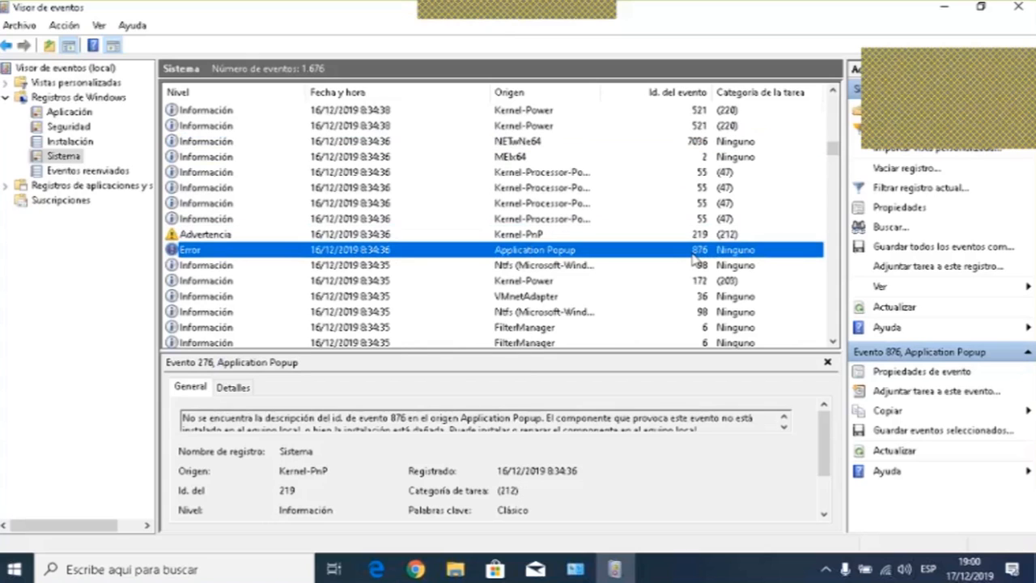
click(682, 172)
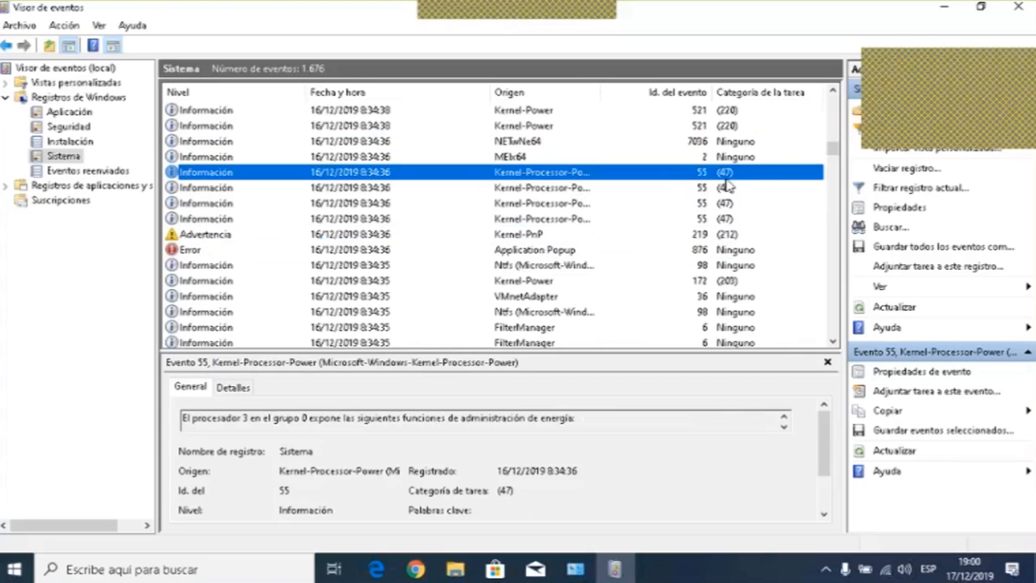
click(701, 186)
click(699, 203)
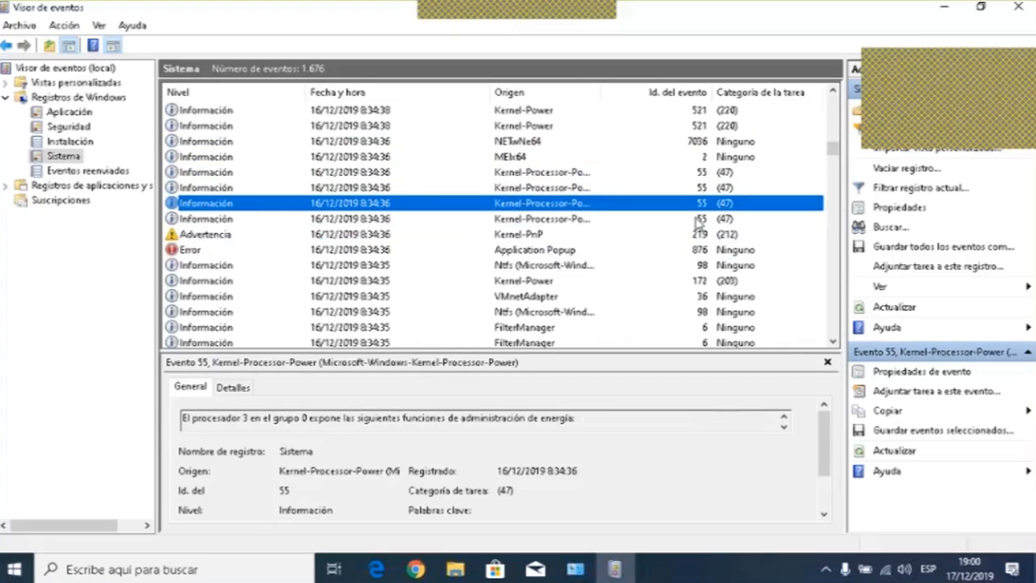
click(690, 173)
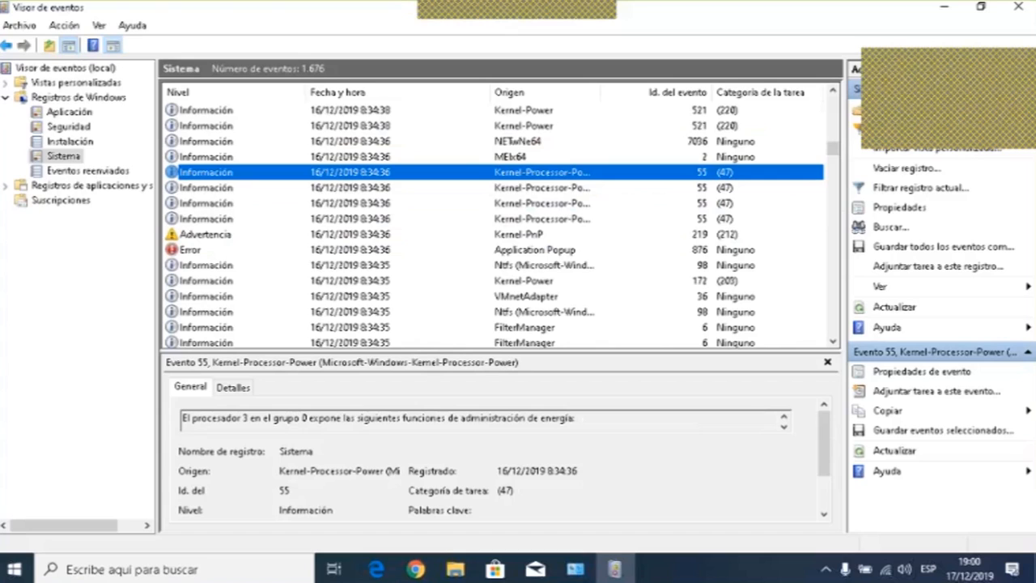
- Scroll up to inspect the TPM event, then scroll down through older Sistema log entries
scroll(671, 223, up, 1)
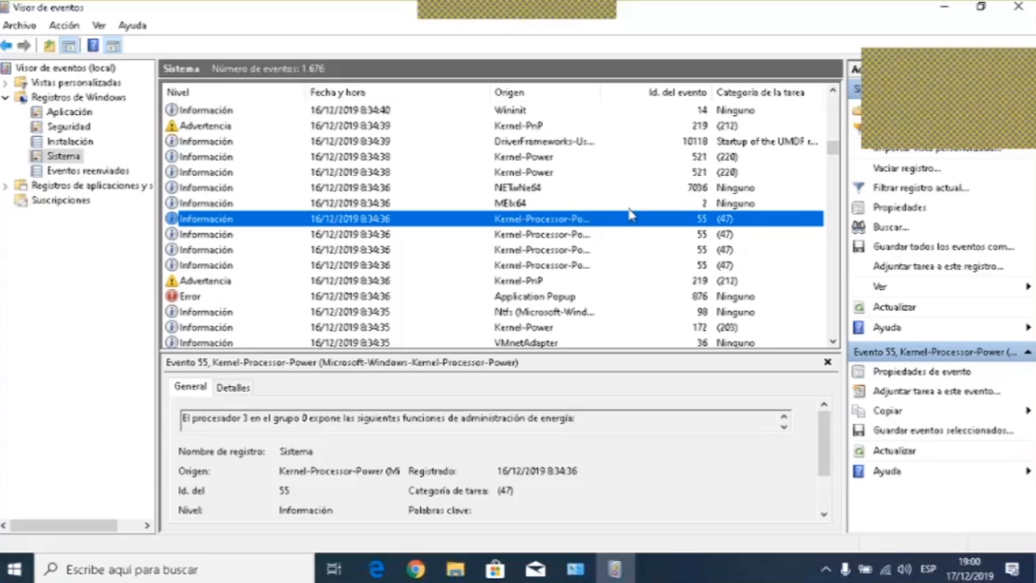
scroll(639, 212, up, 6)
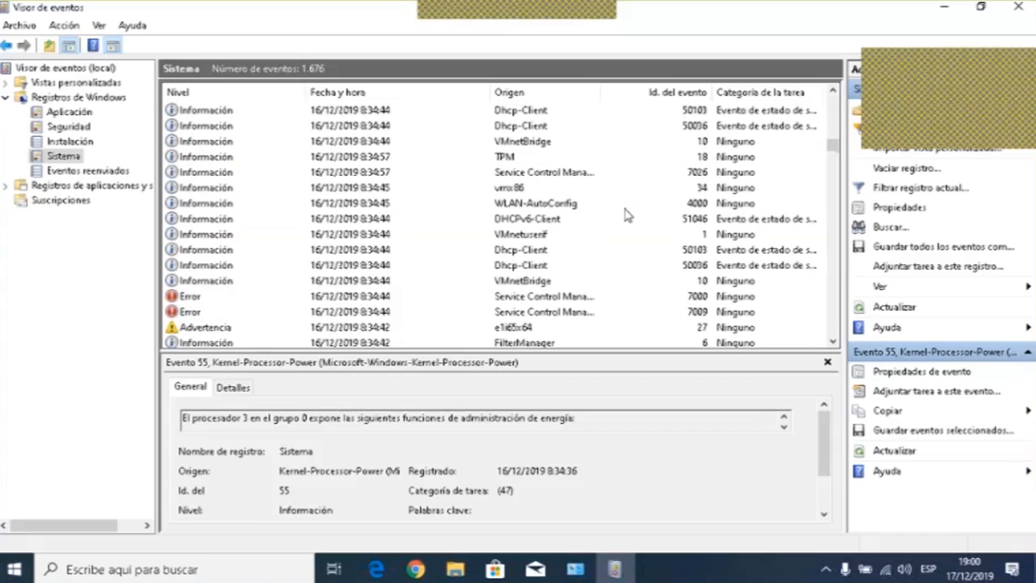
click(700, 158)
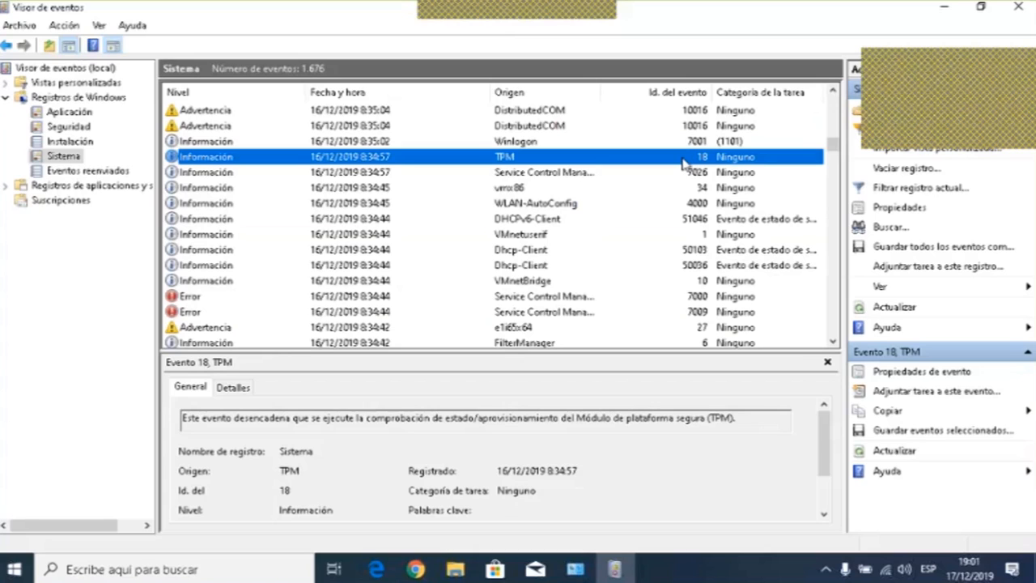
scroll(623, 185, down, 3)
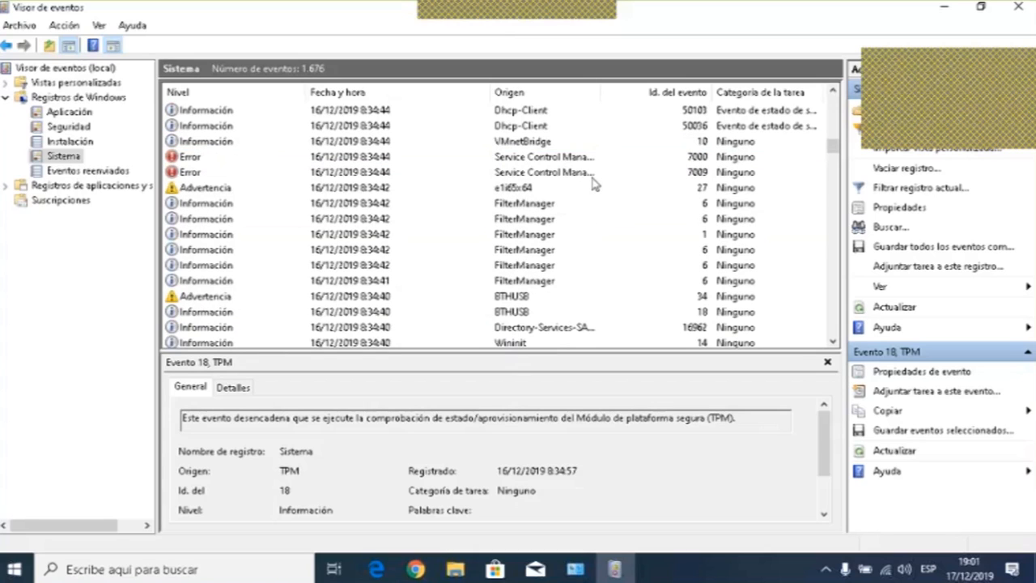
scroll(595, 182, down, 5)
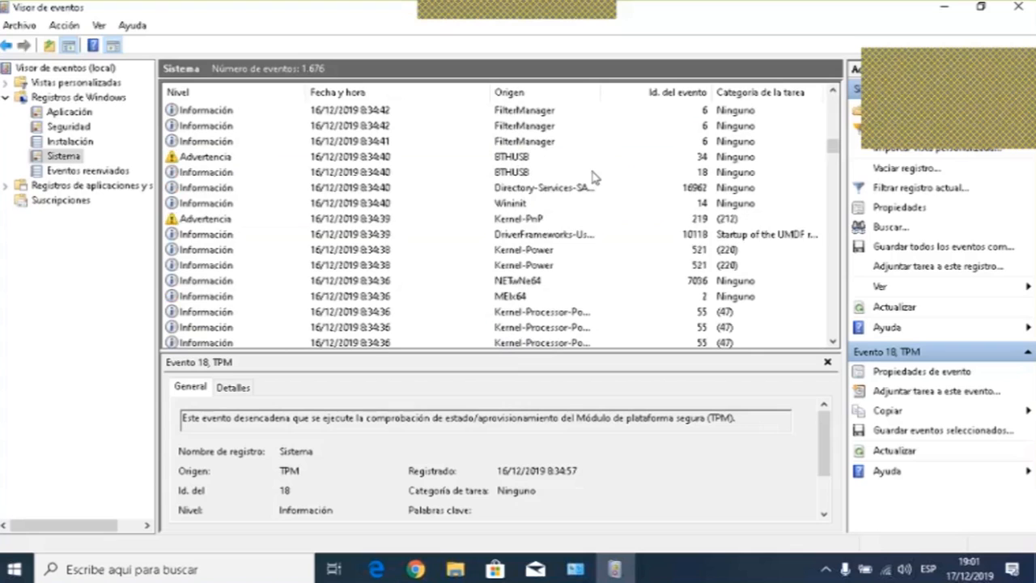
scroll(594, 178, down, 5)
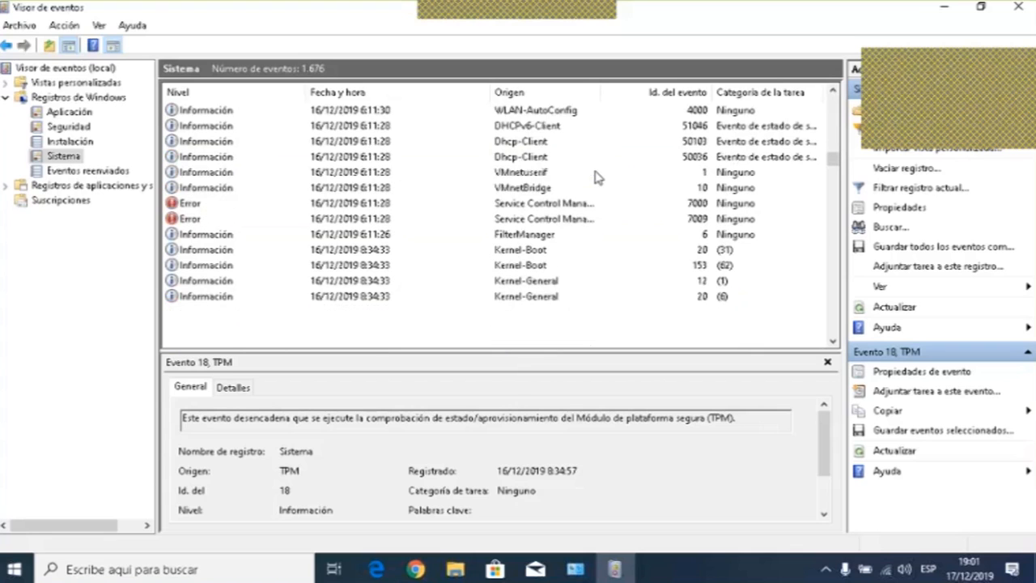
scroll(595, 178, down, 5)
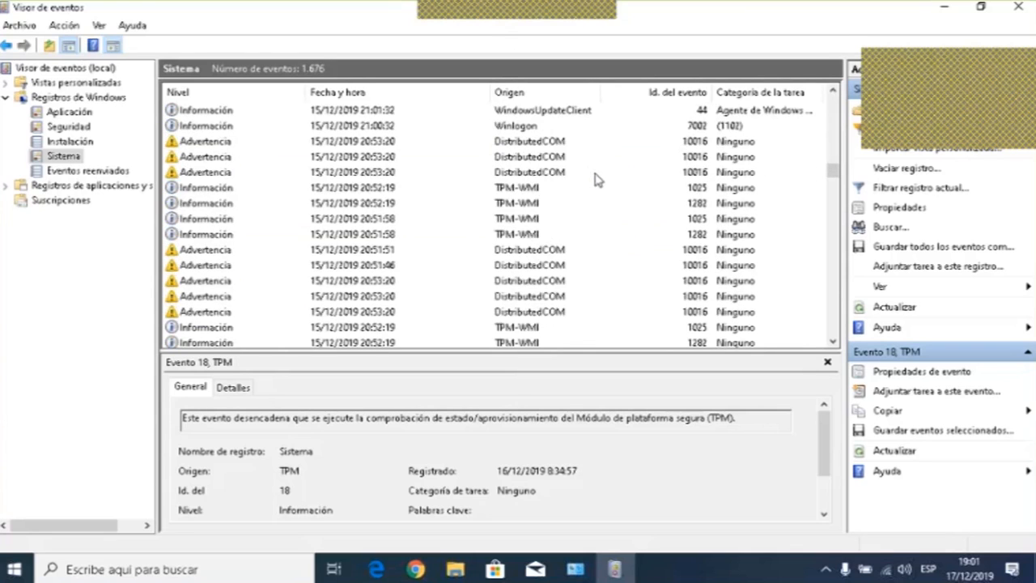
scroll(595, 179, down, 5)
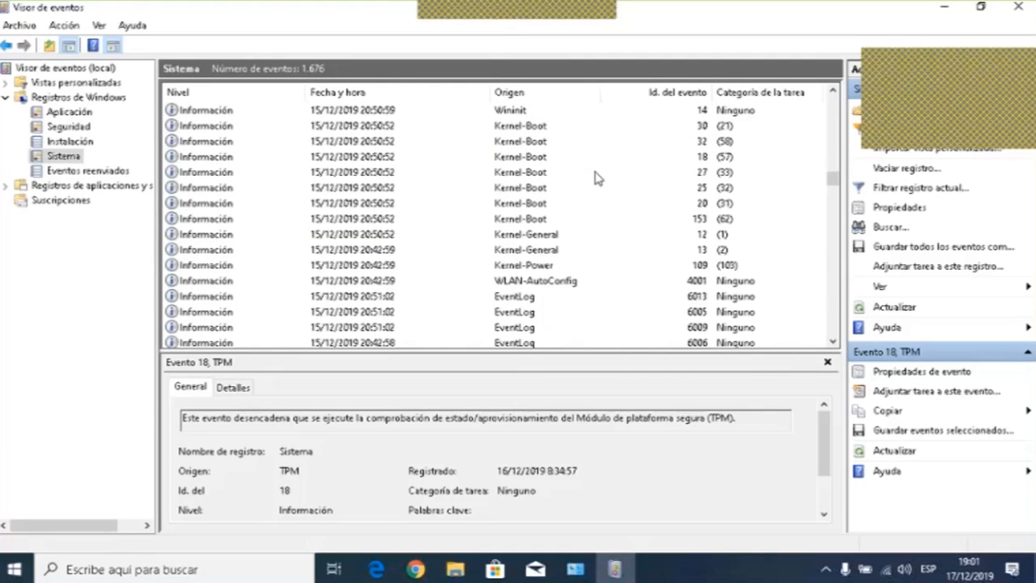
- Scroll down the Sistema log and inspect the User32, DistributedCOM and TPM-WMI events from 20:41–20:42
scroll(595, 178, down, 9)
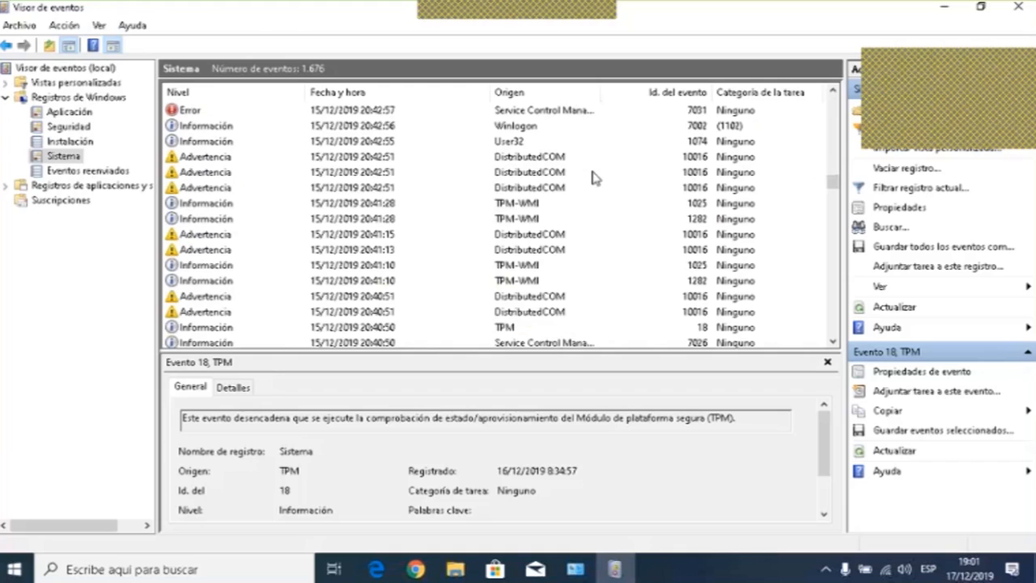
click(510, 142)
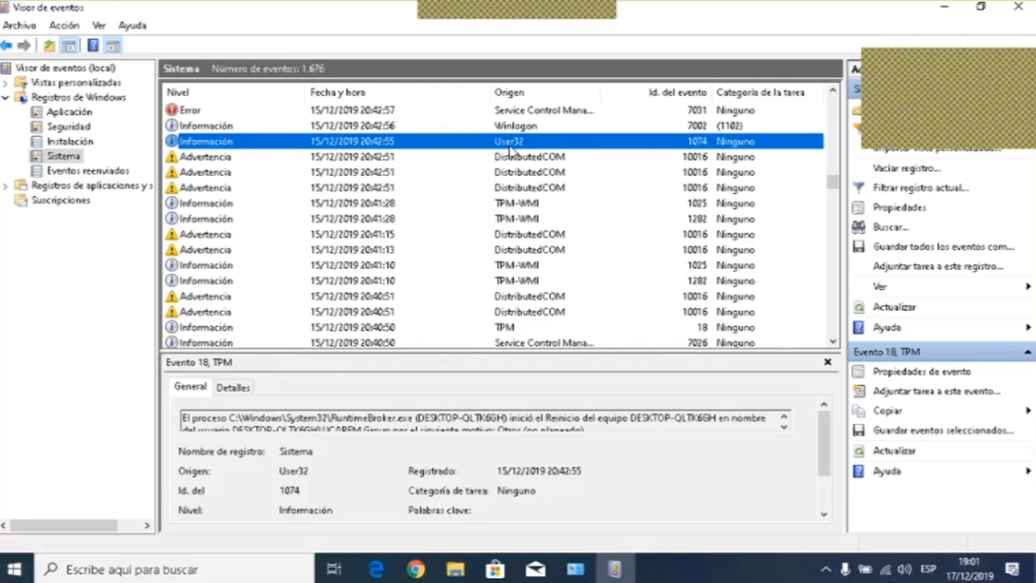
key(Down)
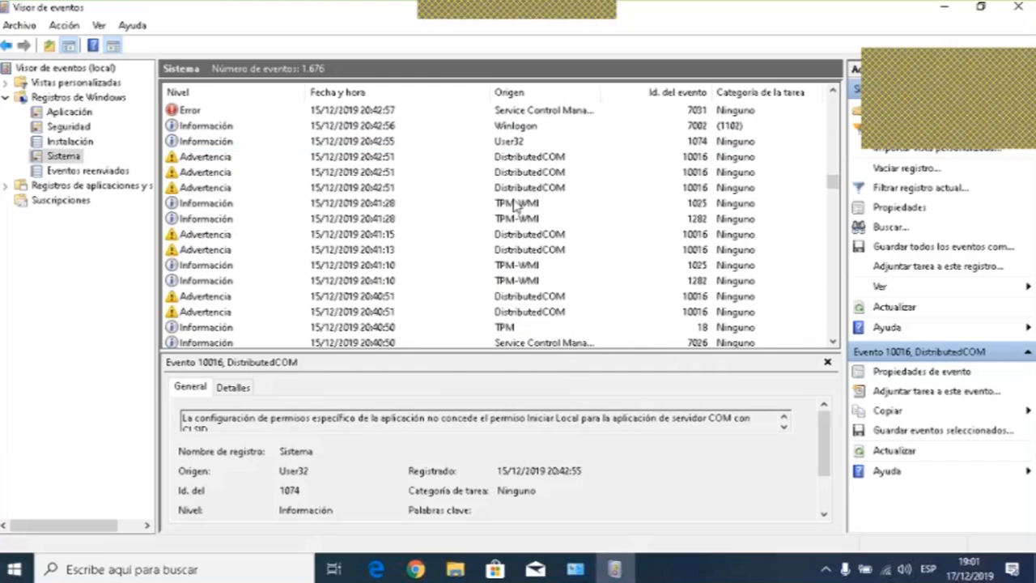
click(509, 203)
key(Down)
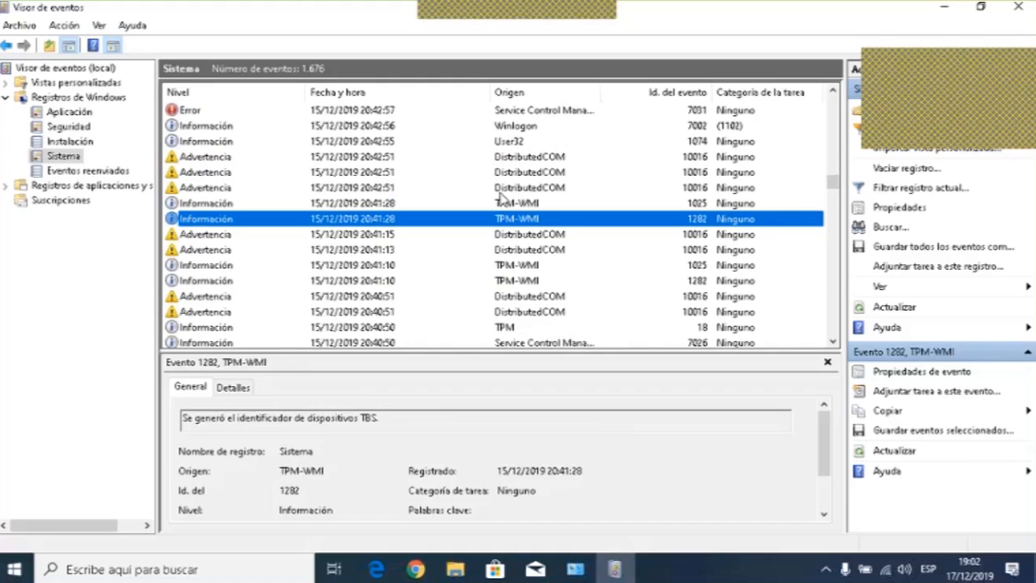
- Scroll through older Sistema entries, then close Event Viewer and the Sistema y seguridad window
scroll(446, 152, down, 4)
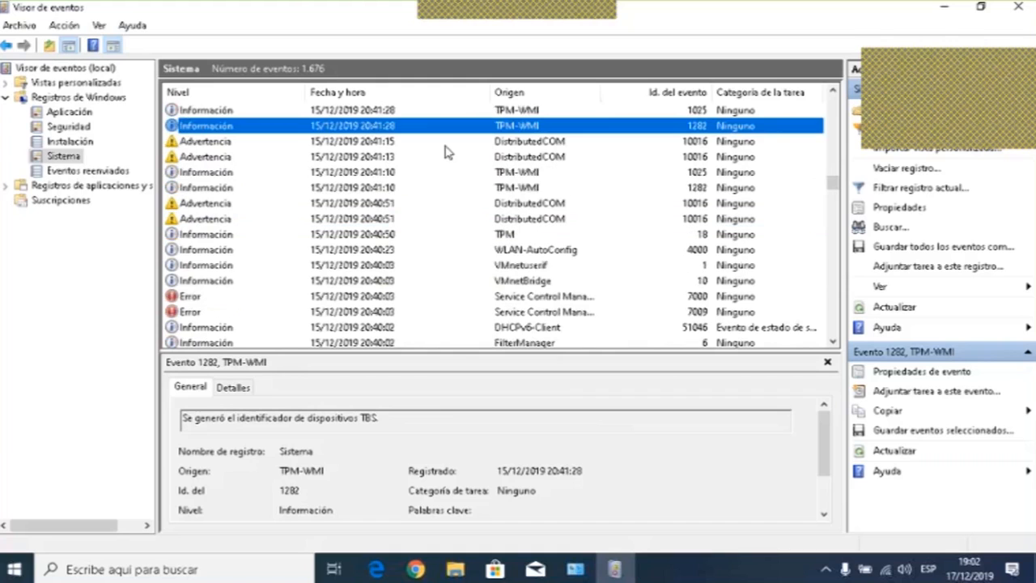
scroll(447, 152, down, 3)
scroll(446, 152, down, 3)
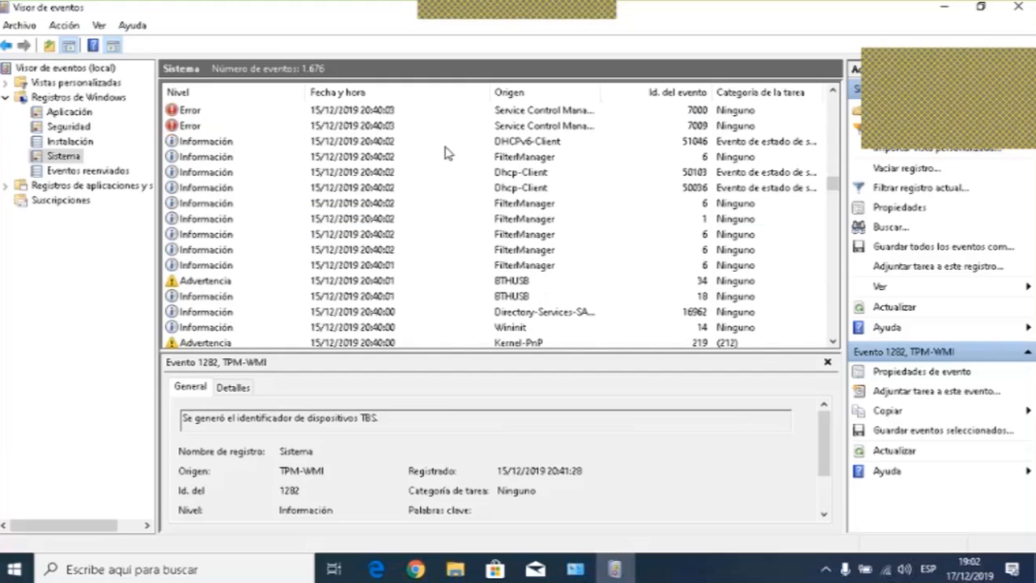
scroll(447, 152, down, 2)
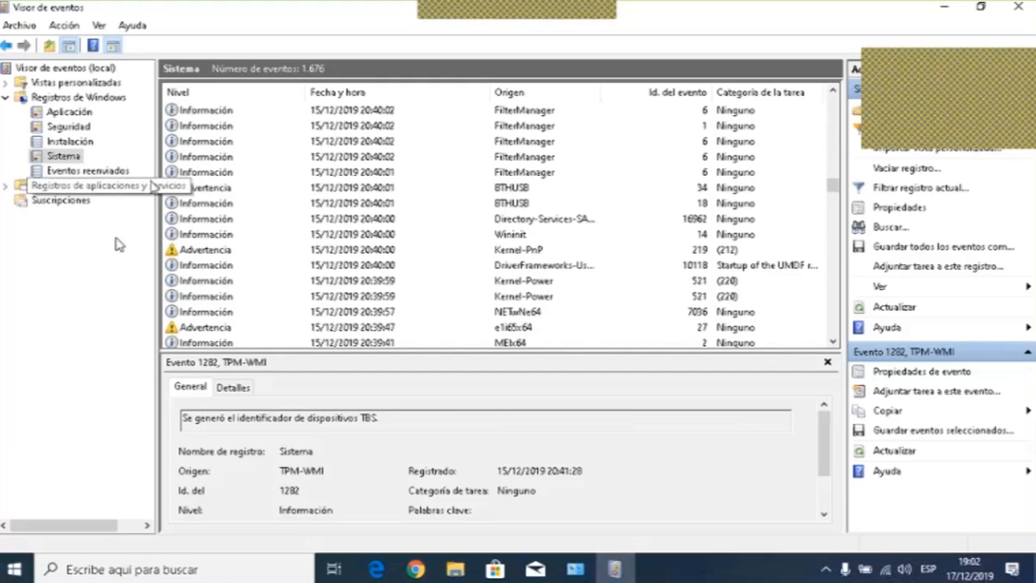
click(1017, 6)
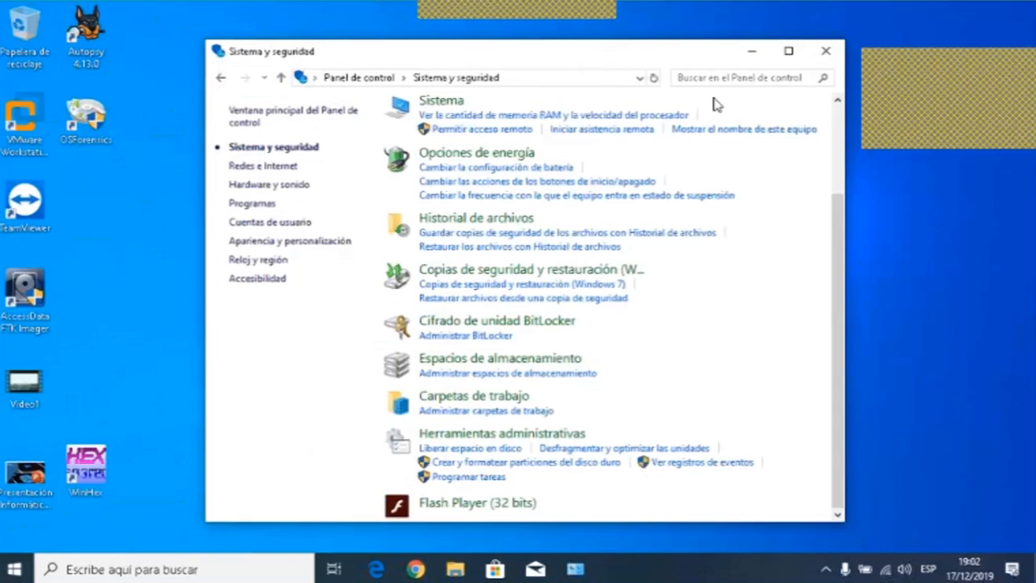
click(826, 51)
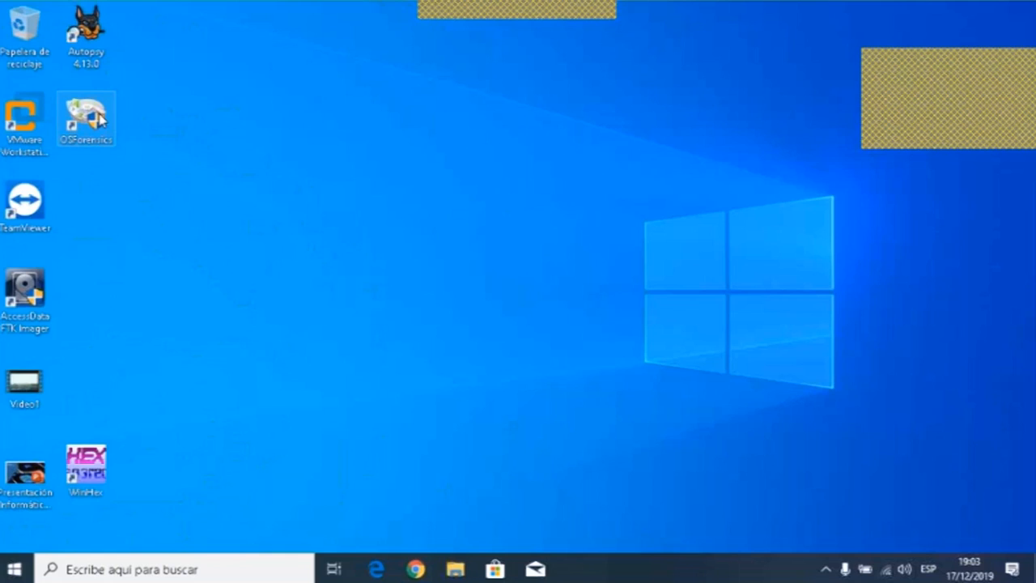
click(99, 119)
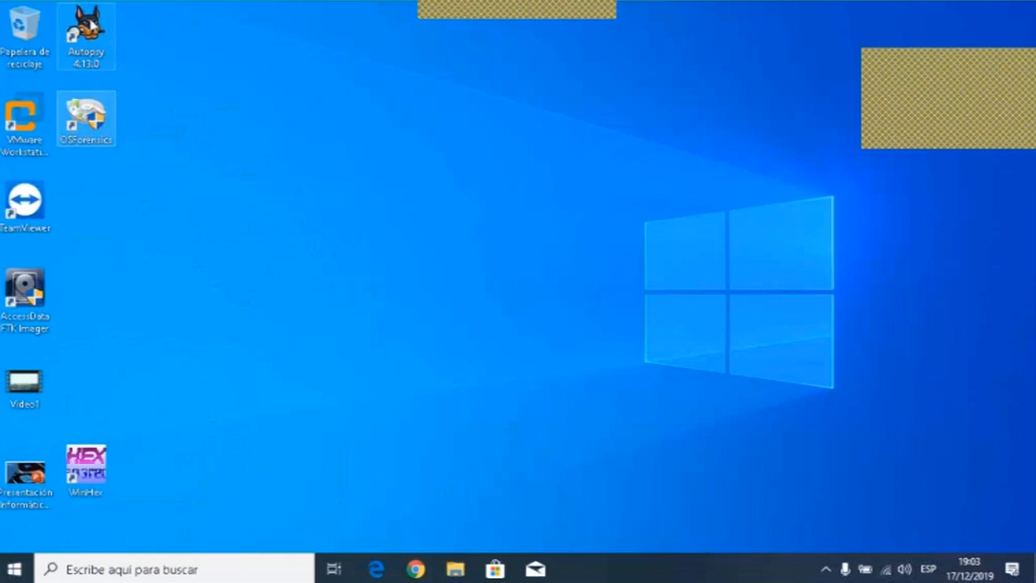
click(91, 26)
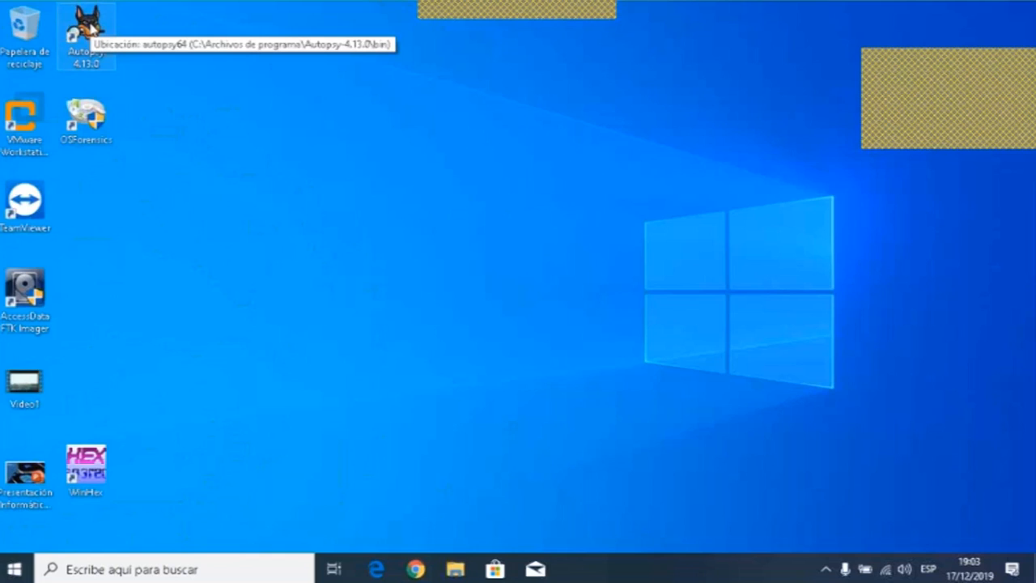
double_click(92, 26)
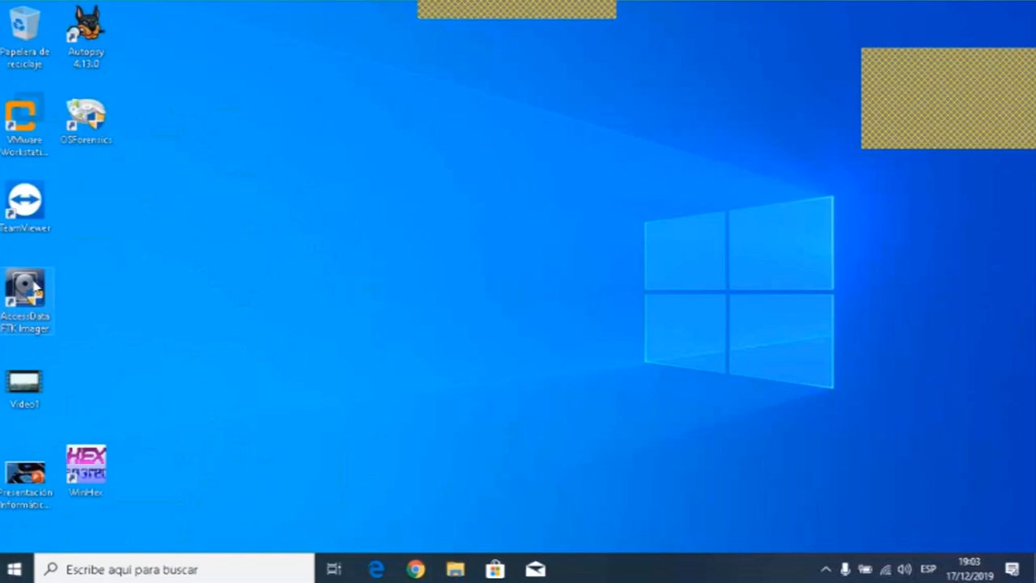
double_click(34, 285)
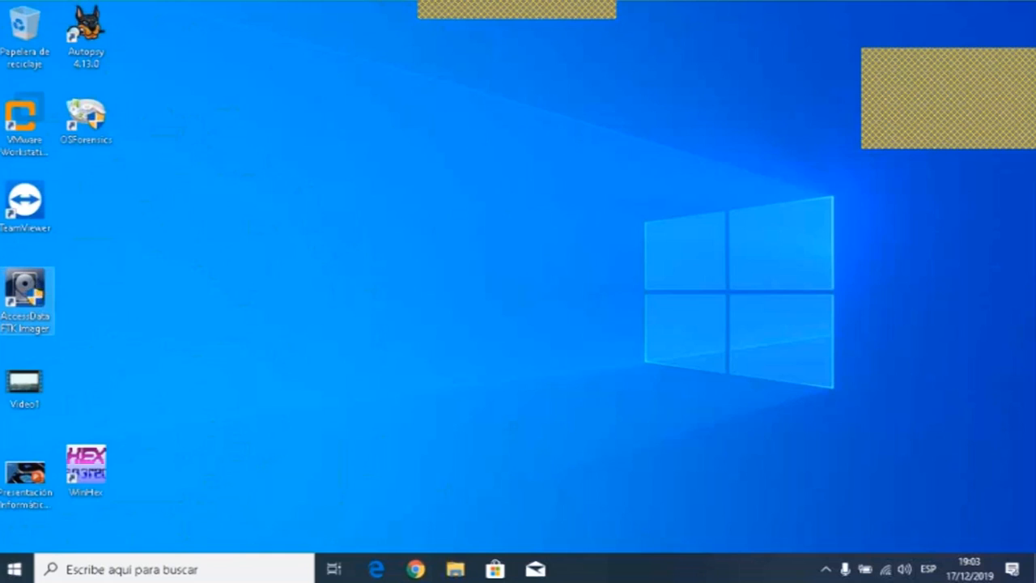
double_click(86, 469)
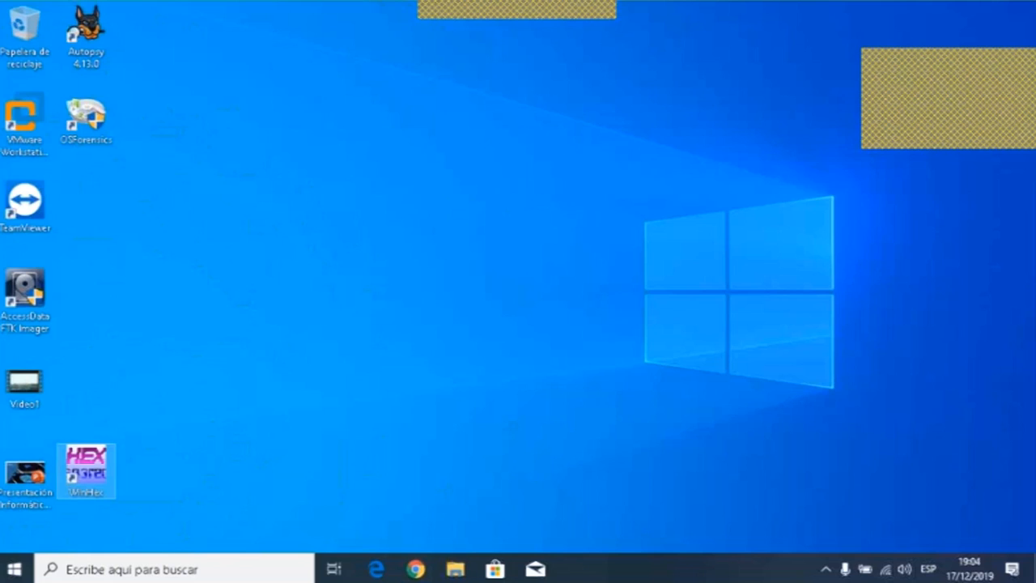
- Launch VMware Workstation and power on the Deft virtual machine
double_click(32, 117)
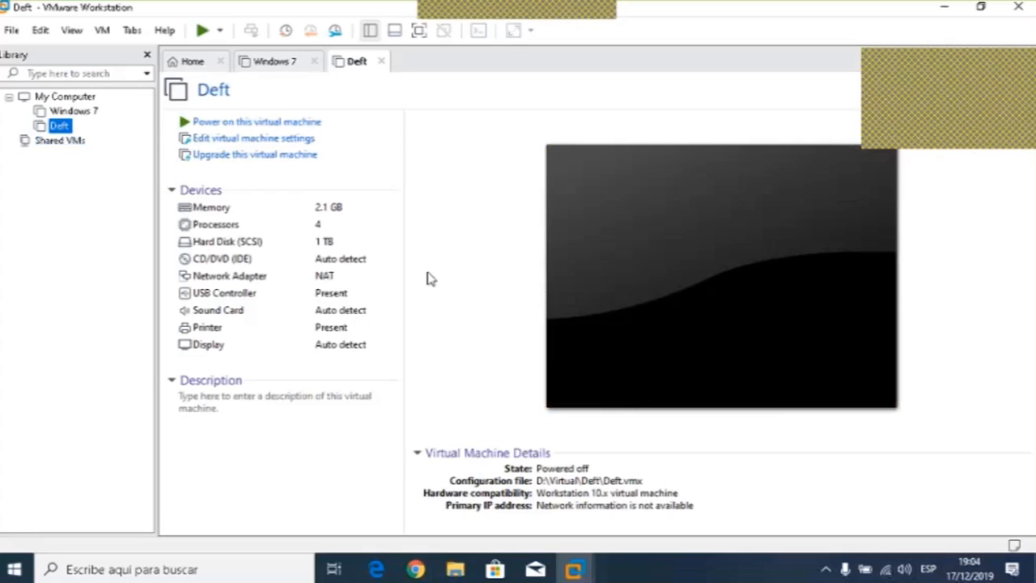
click(279, 122)
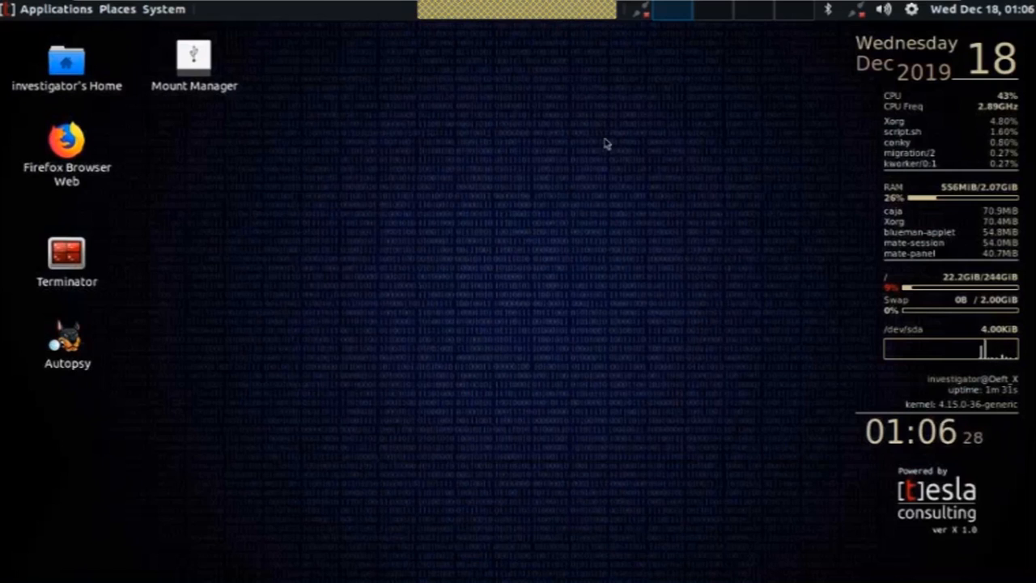
- Shut down the Deft system from its System menu
click(154, 16)
click(212, 248)
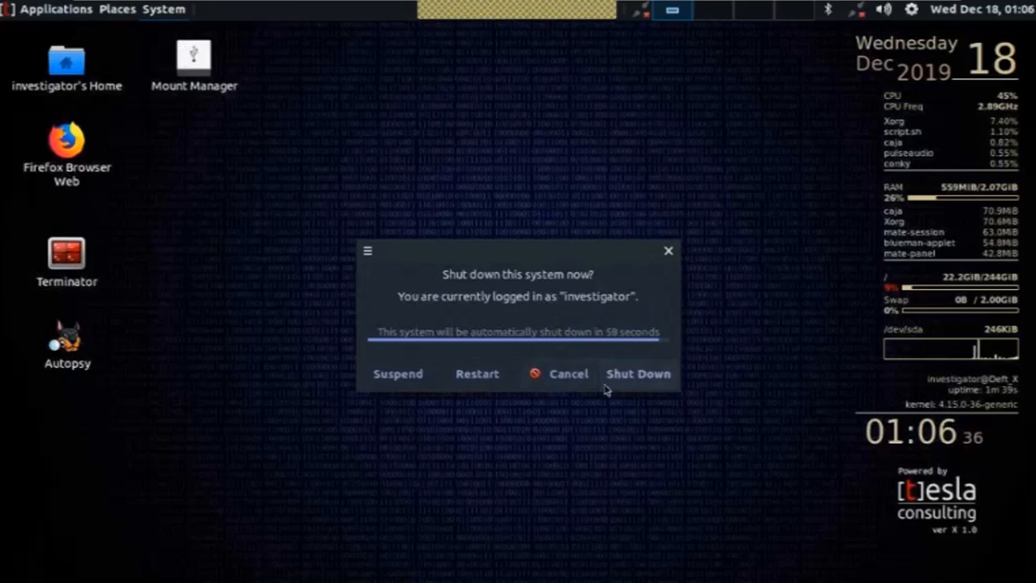
click(608, 389)
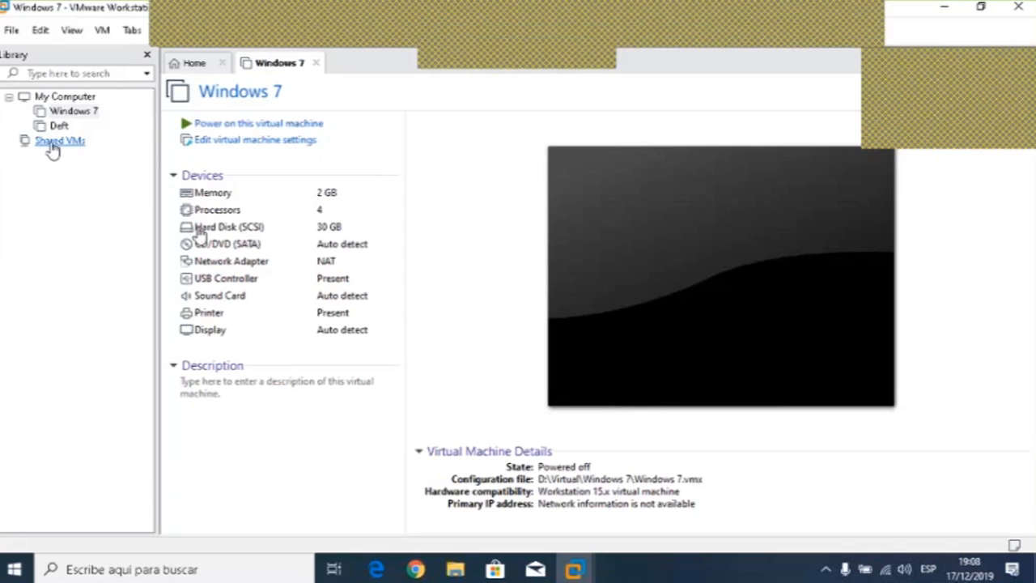
- Start the New Virtual Machine Wizard from the Home tab with the Custom (advanced) configuration
click(247, 434)
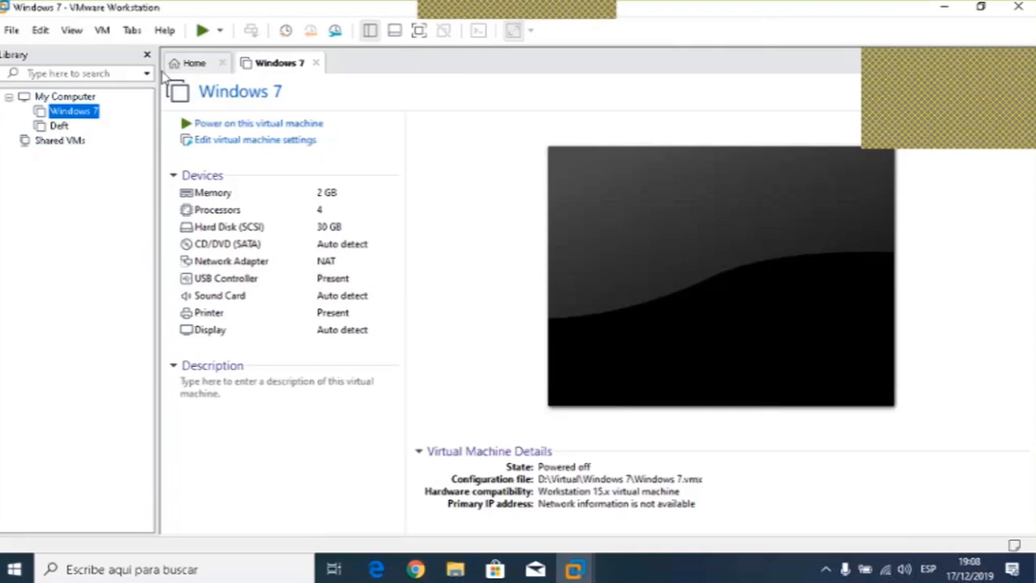
click(194, 63)
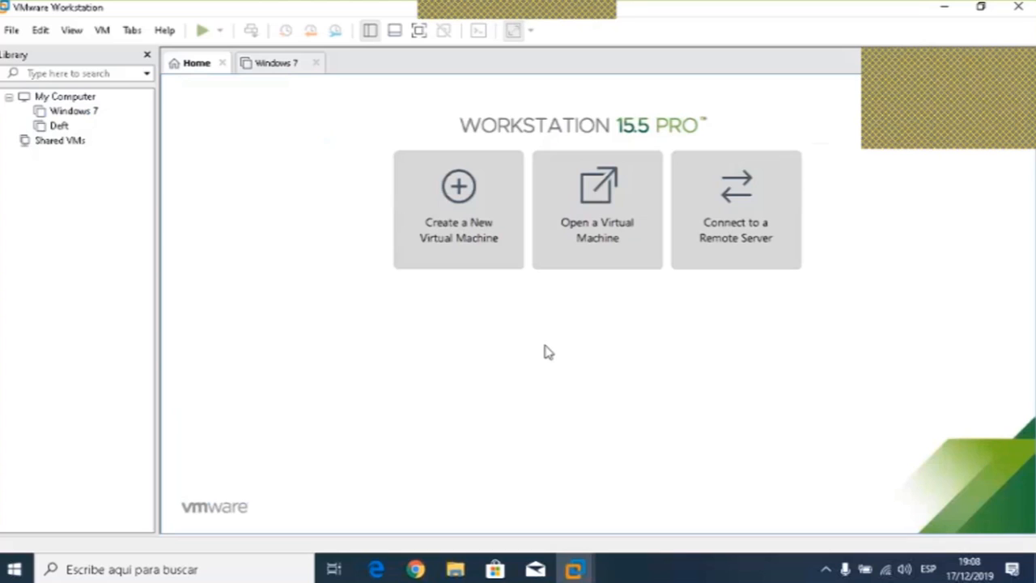
click(467, 228)
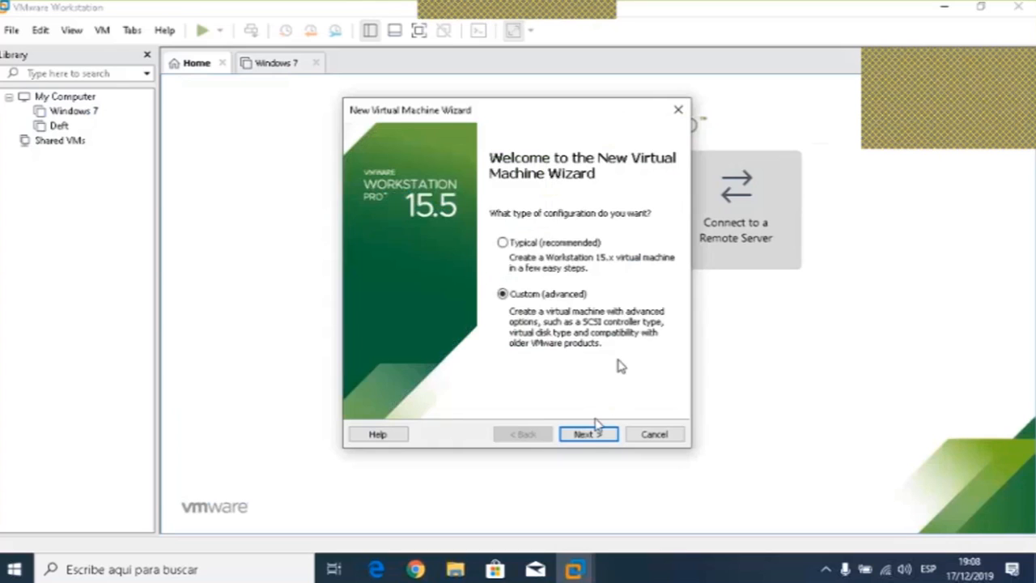
click(591, 436)
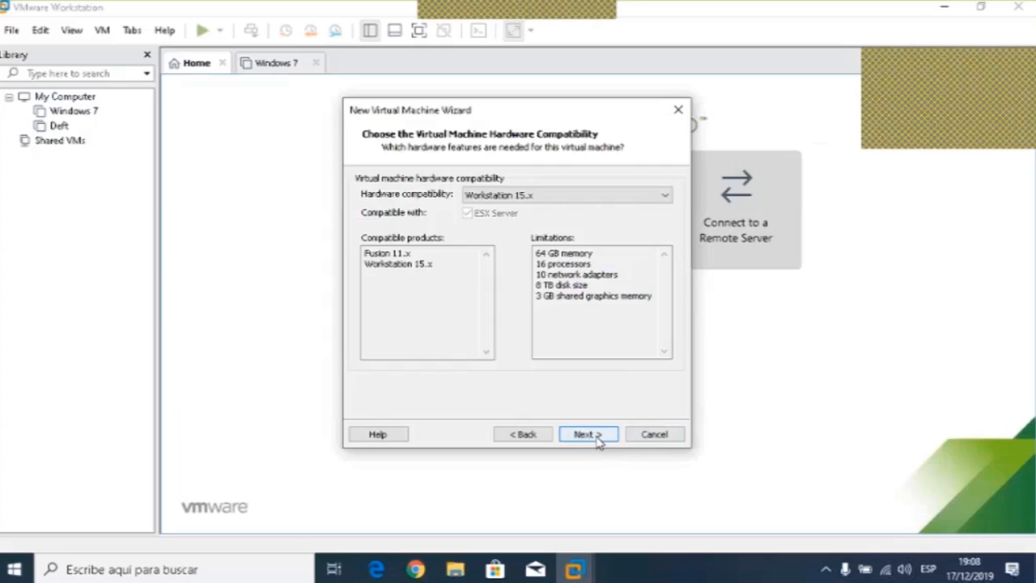
- Keep Workstation 15.x compatibility and choose the installer disc image caine11.0.iso
click(597, 439)
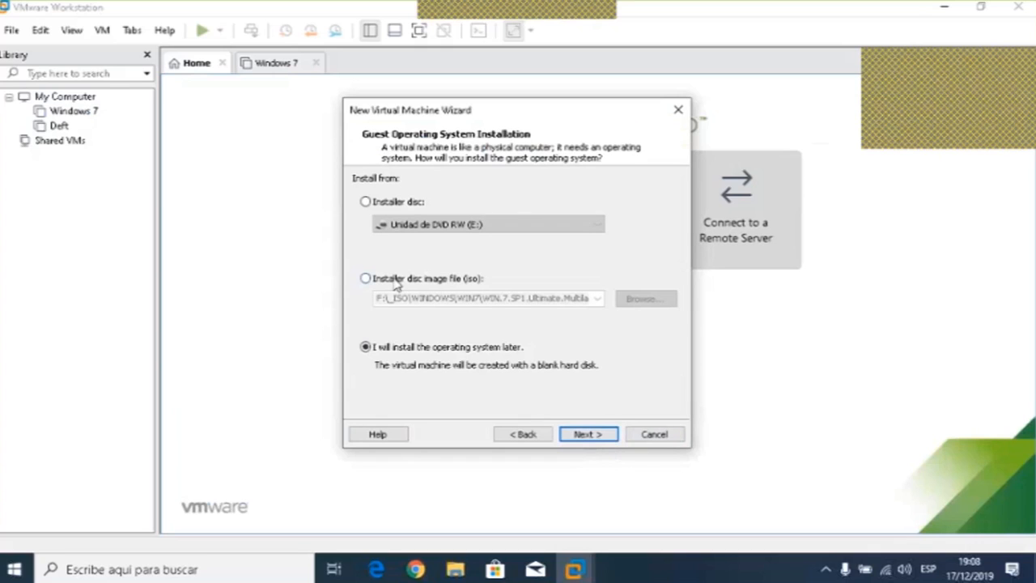
click(396, 279)
click(645, 298)
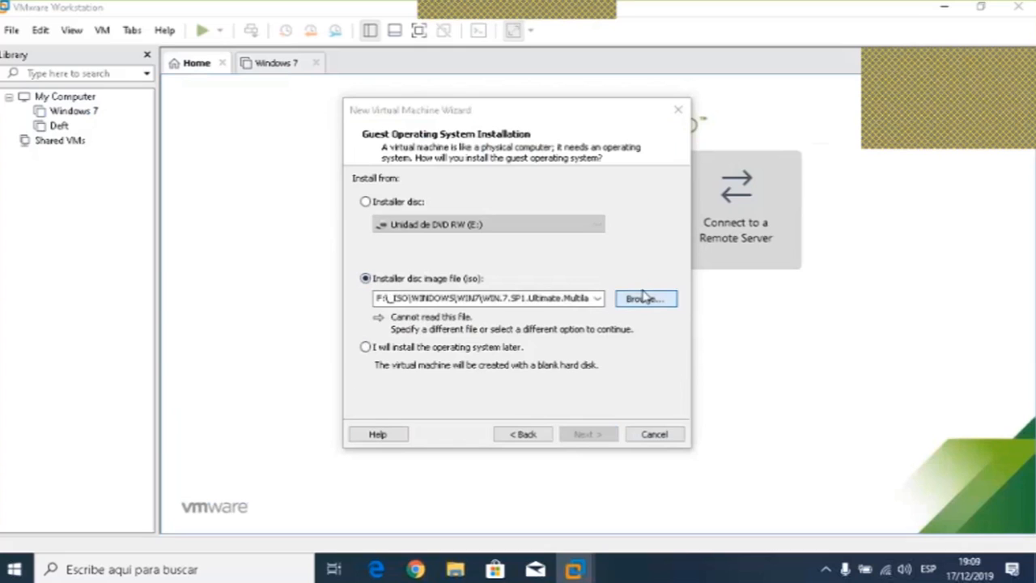
double_click(530, 285)
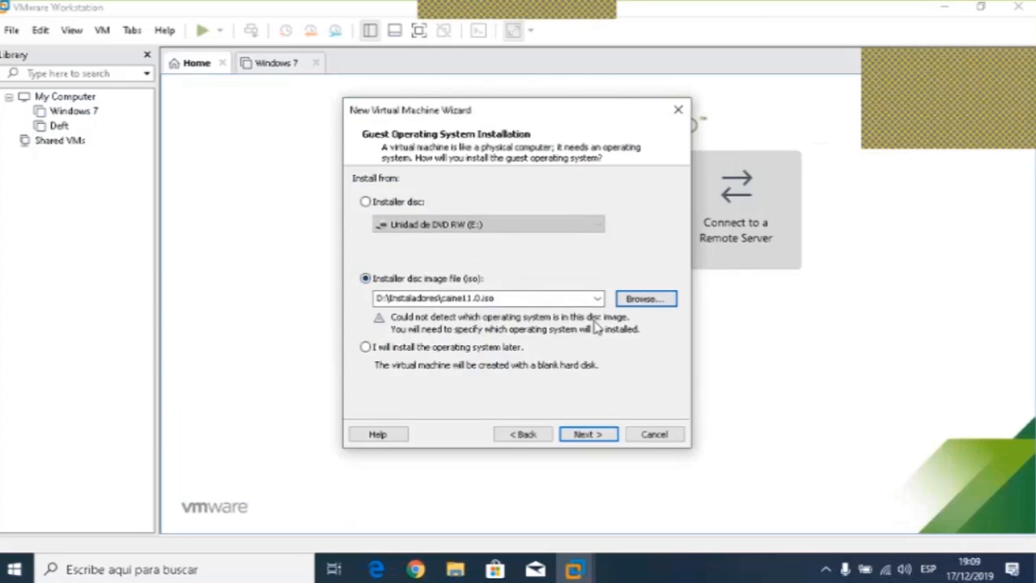
- Advance through the following wizard pages with their default settings
click(589, 433)
click(589, 435)
click(591, 435)
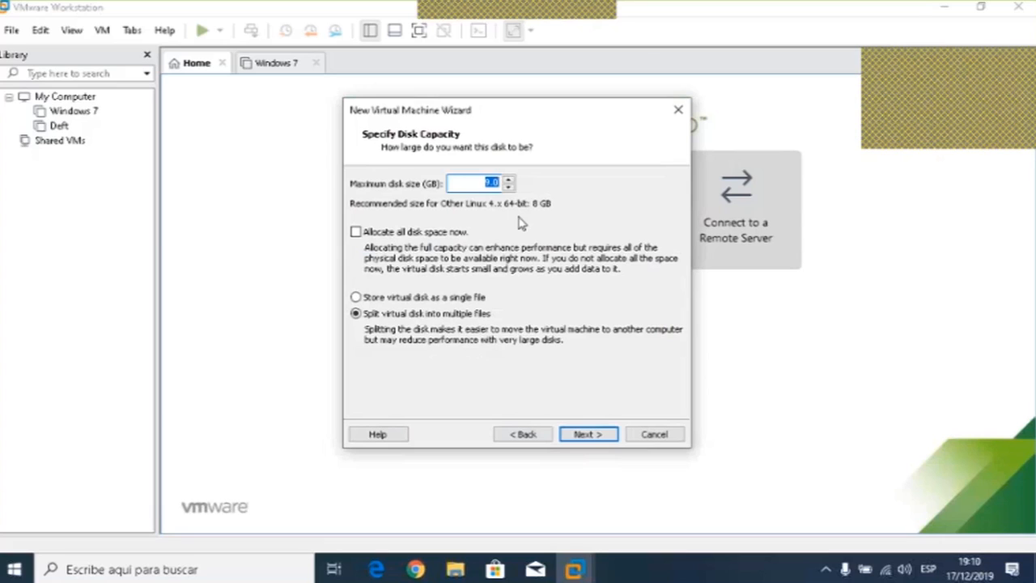
- Set a 30 GB maximum disk size stored as a single file, then finish creating the Caine virtual machine
text(30)
click(356, 297)
click(612, 432)
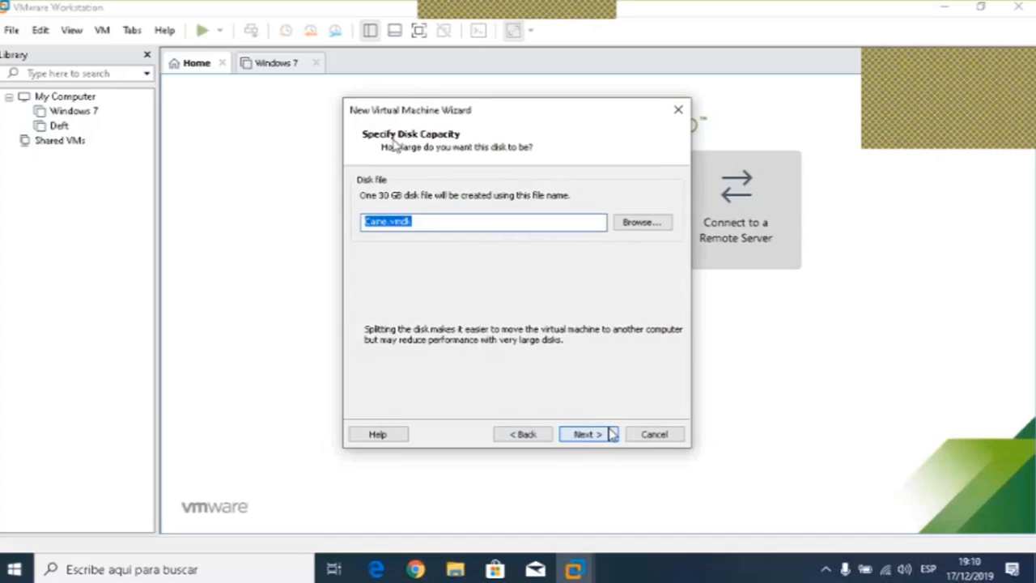
click(602, 439)
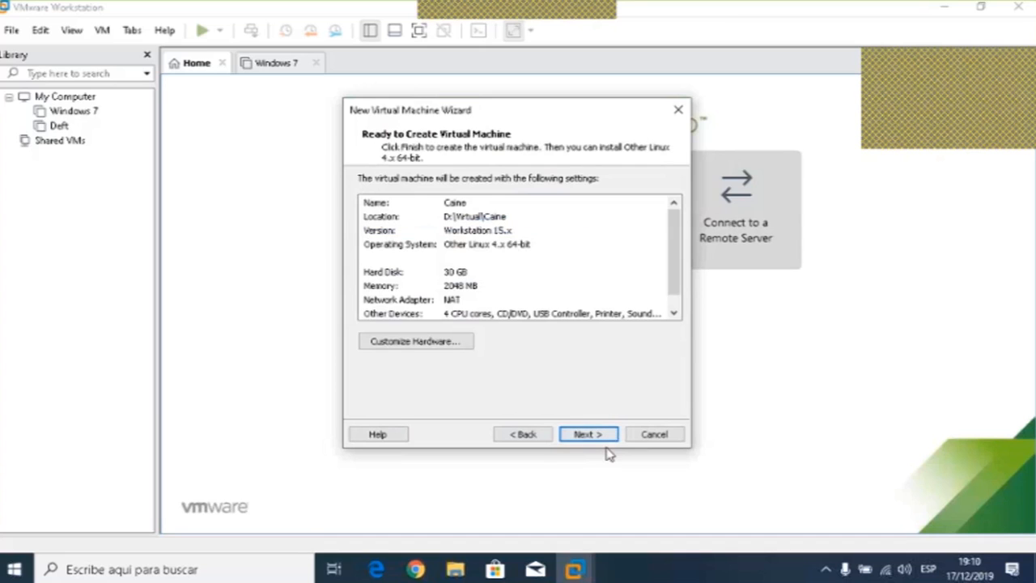
click(590, 434)
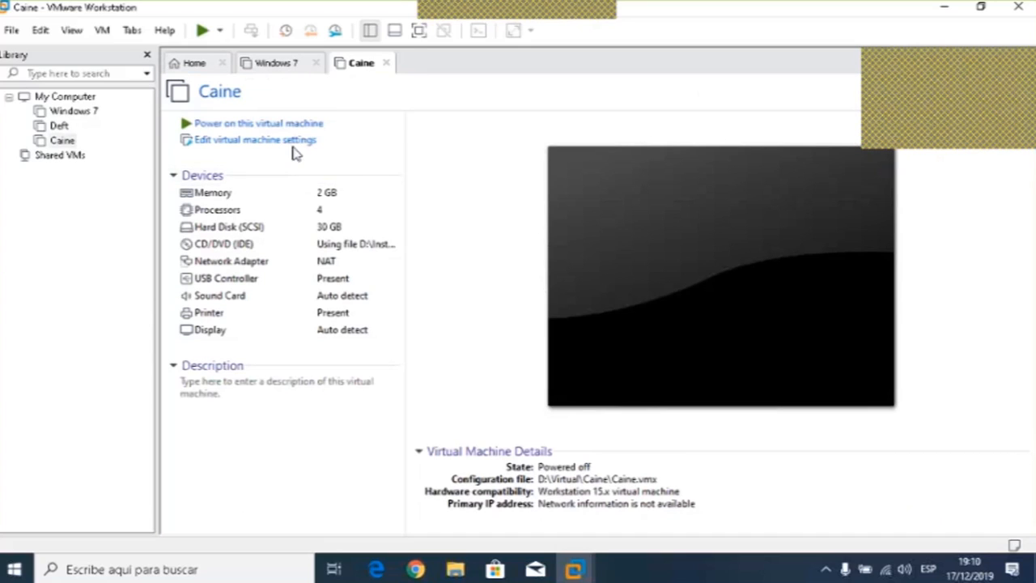
- Power on the Caine virtual machine and switch to full-screen view
click(312, 124)
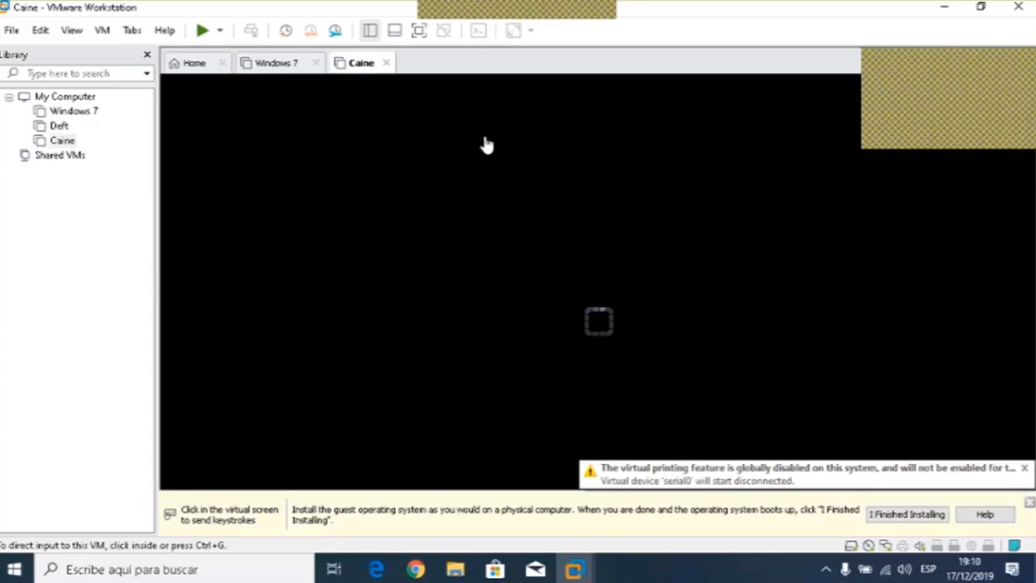
click(103, 33)
mouse_move(72, 32)
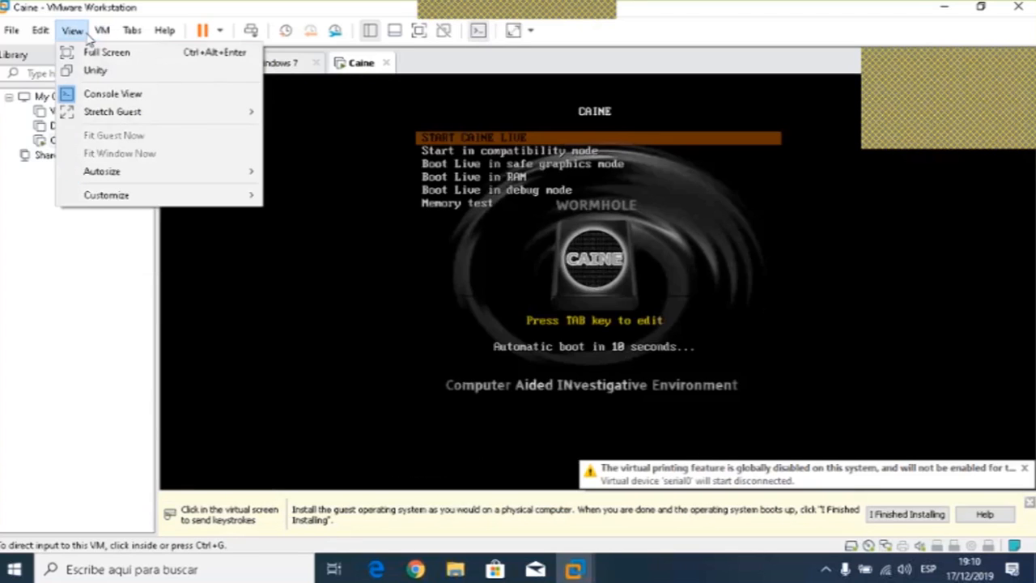
click(86, 50)
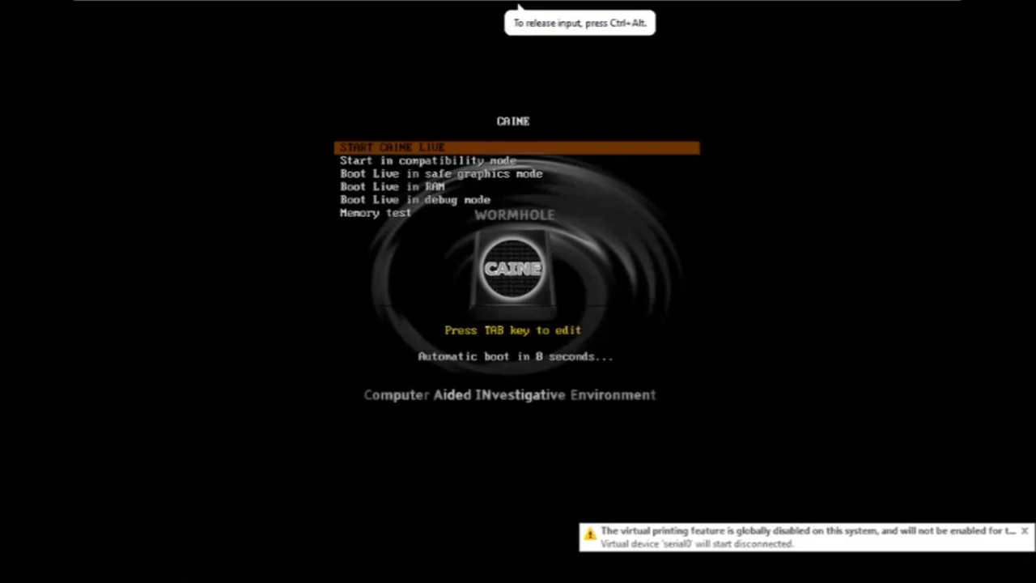
- Boot the START CAINE LIVE option from the boot menu
key(Down)
key(Up)
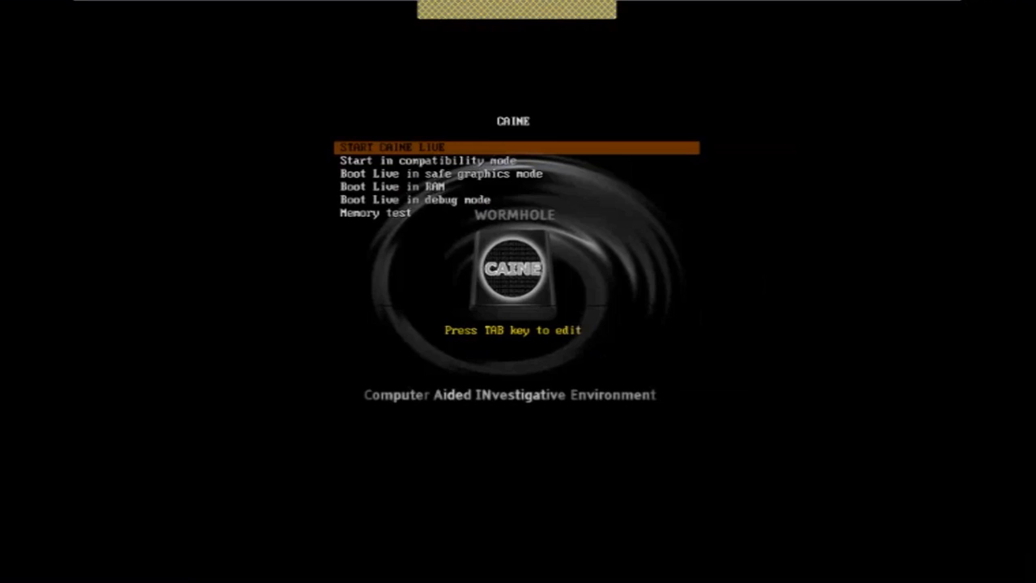
key(Return)
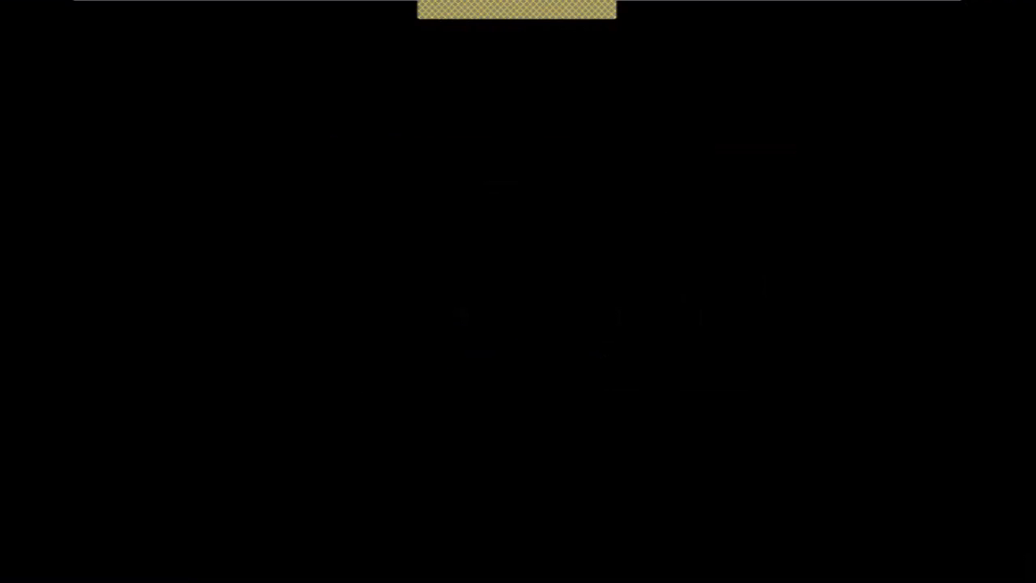
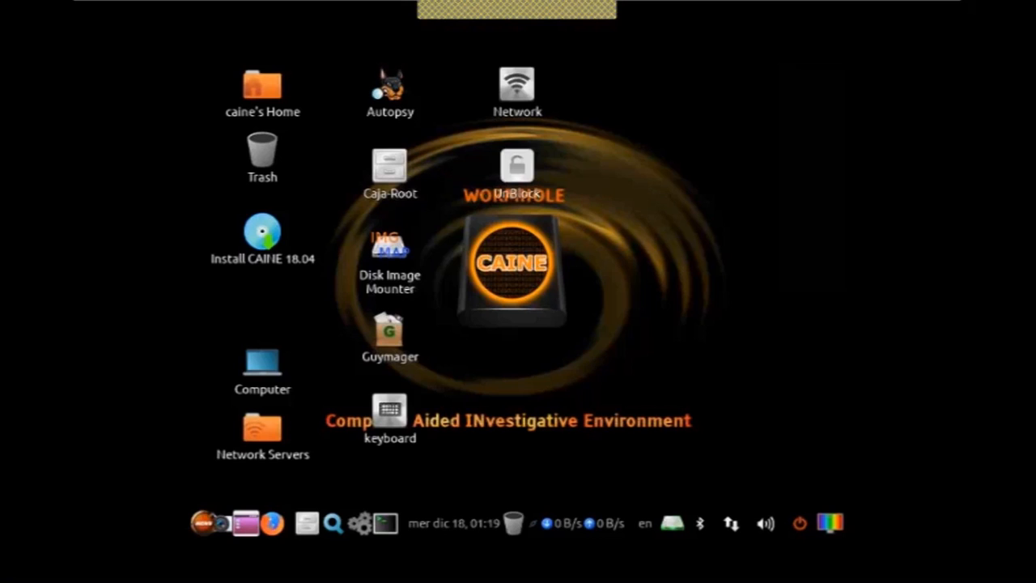
- Browse the Forensic tools submenus of the CAINE application menu to examine the available tools
click(201, 522)
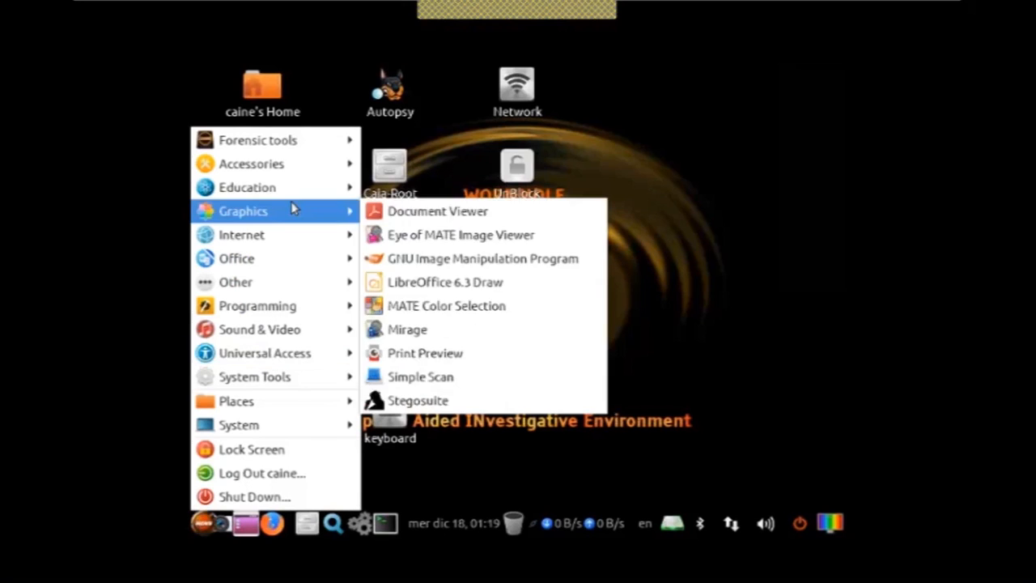
mouse_move(303, 189)
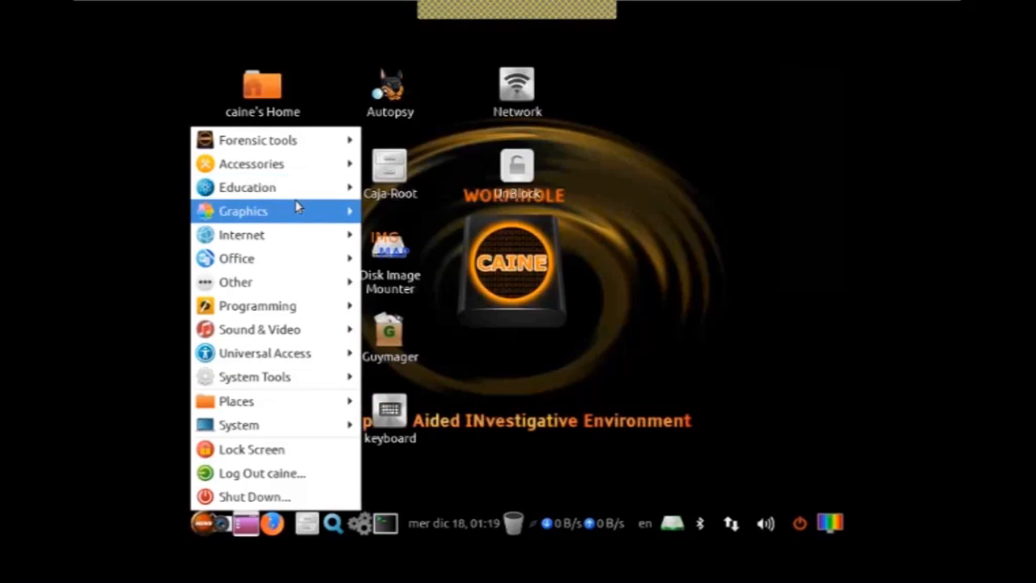
click(318, 271)
mouse_move(267, 140)
mouse_move(472, 86)
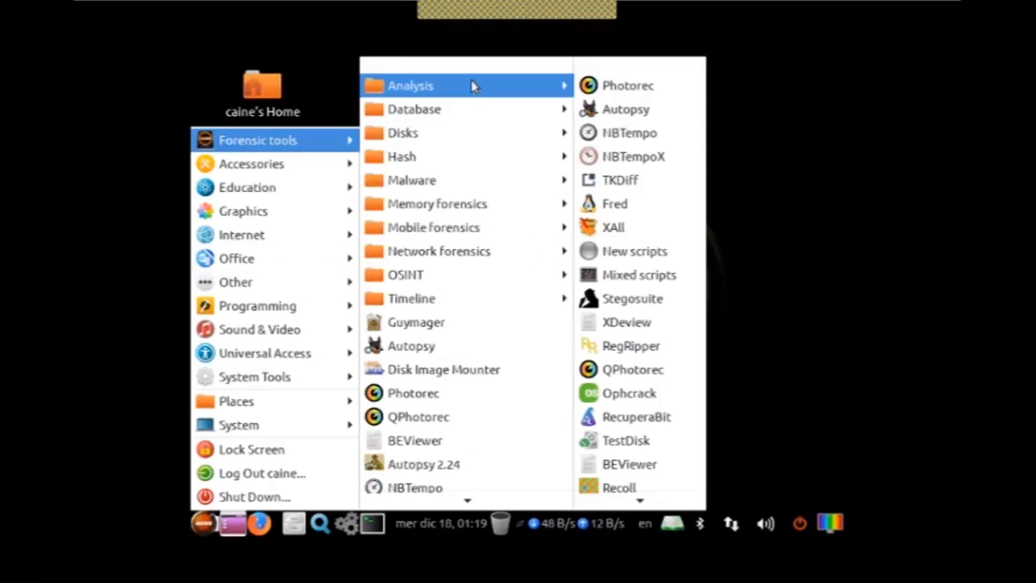
mouse_move(486, 120)
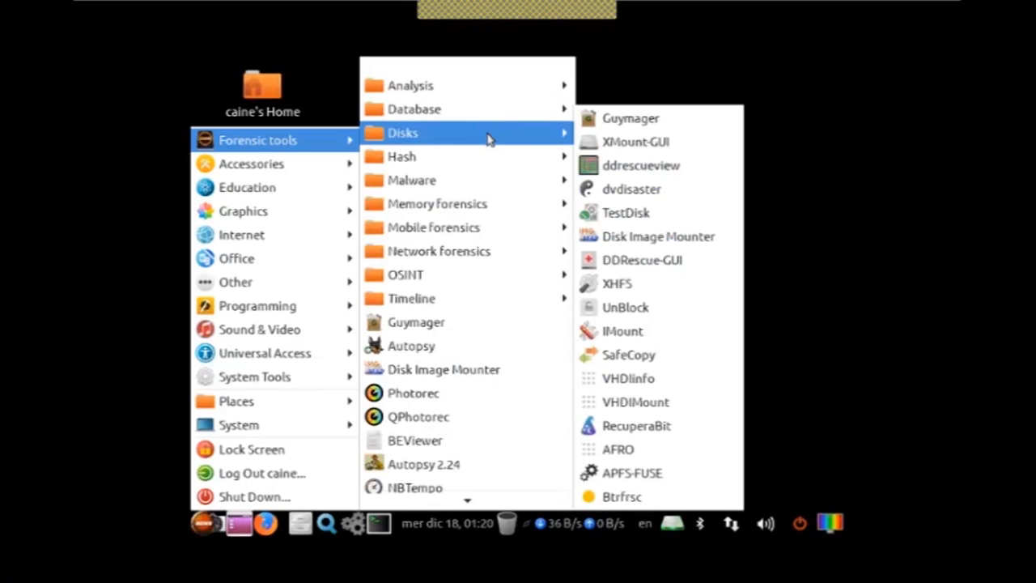
mouse_move(490, 155)
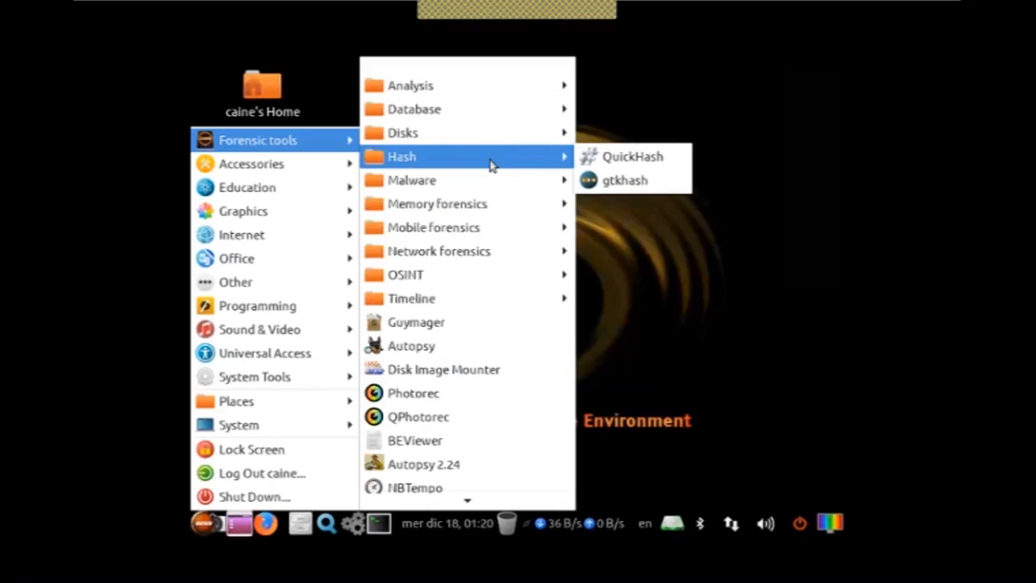
mouse_move(491, 181)
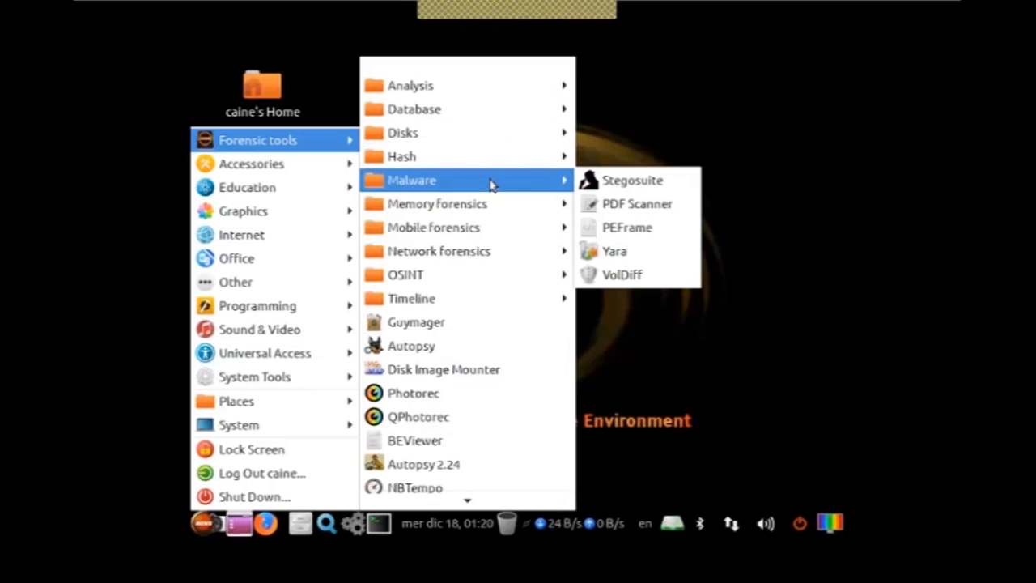
mouse_move(496, 206)
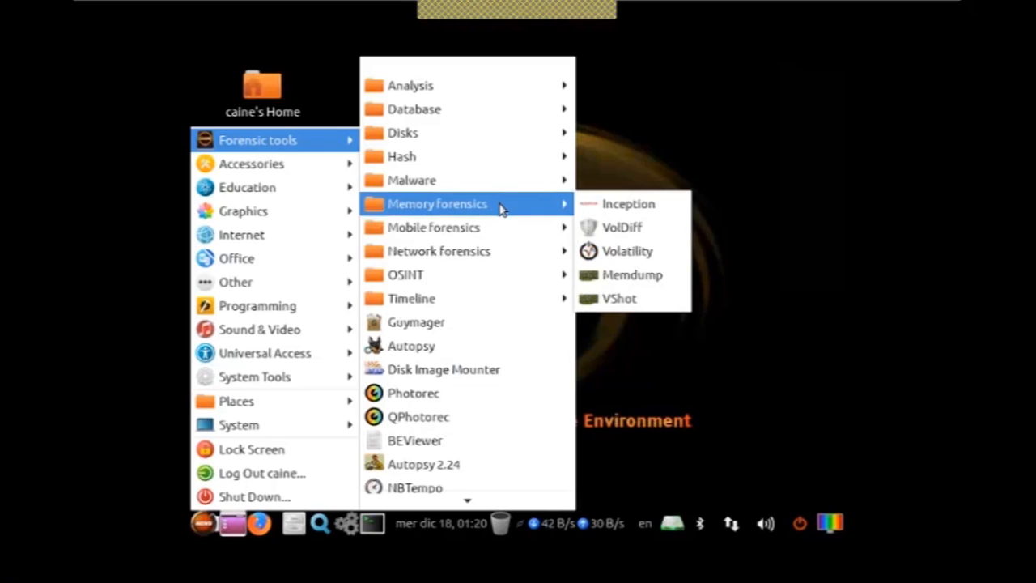
mouse_move(511, 228)
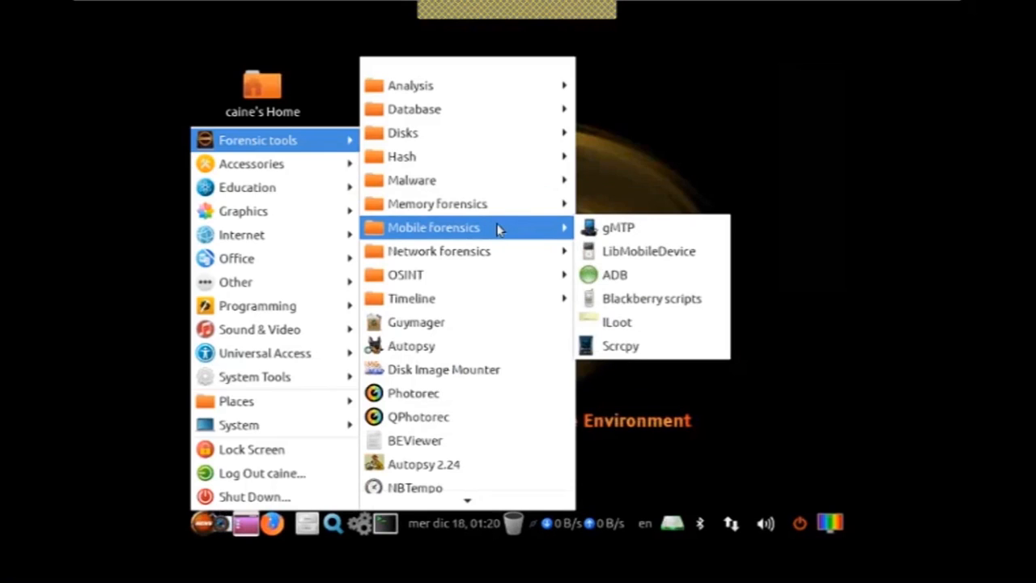
mouse_move(519, 252)
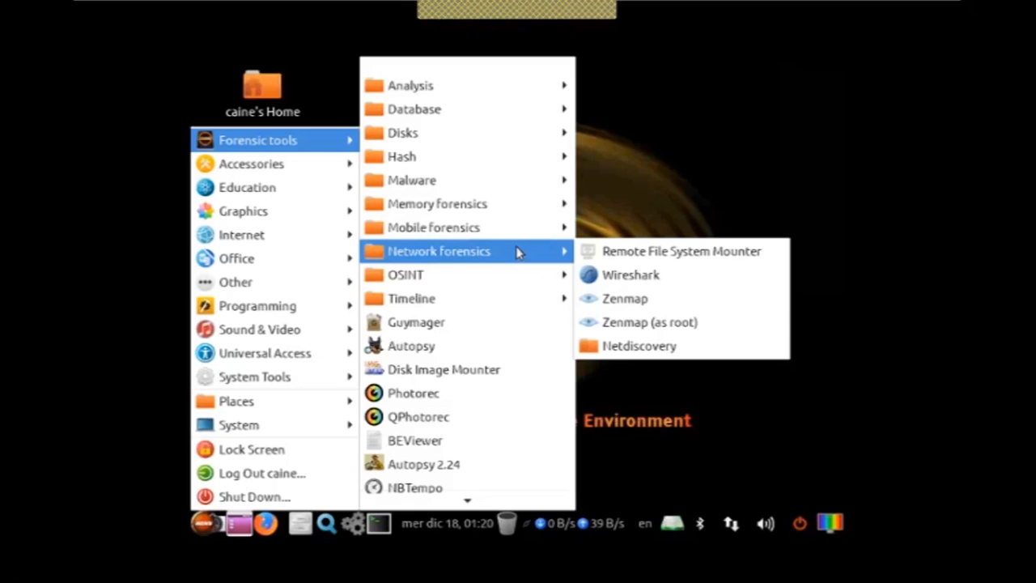
mouse_move(527, 275)
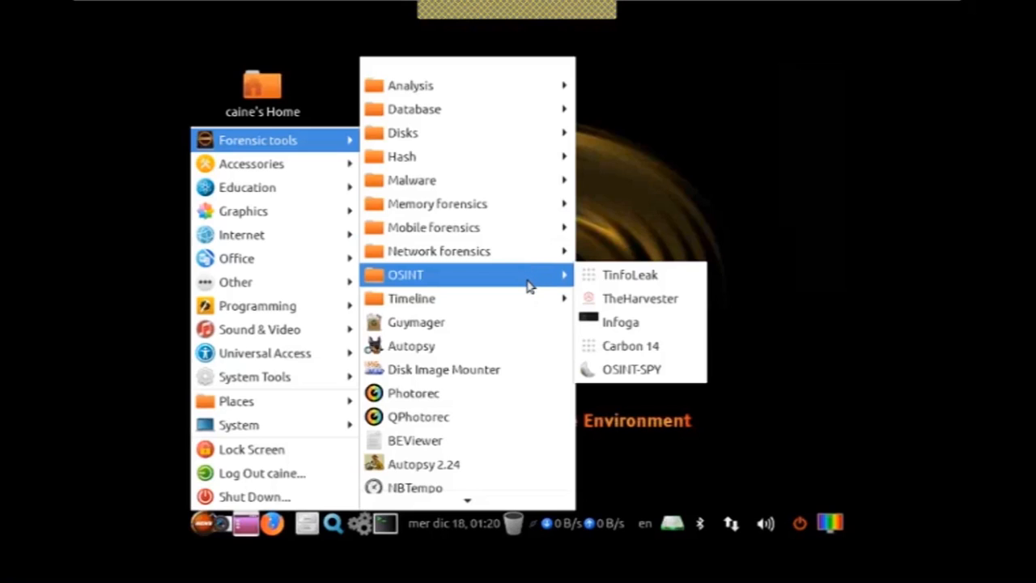
mouse_move(524, 298)
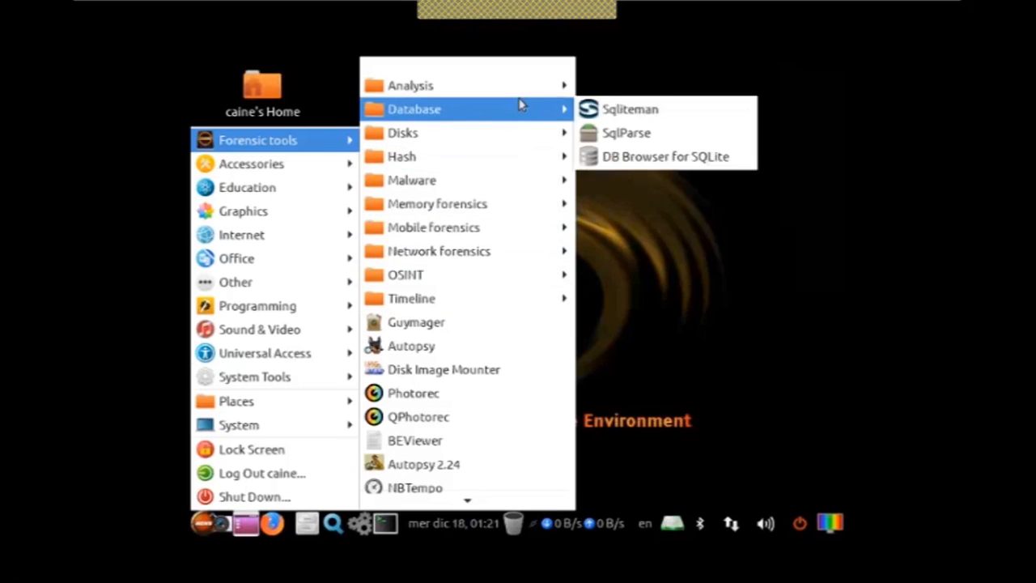
mouse_move(520, 85)
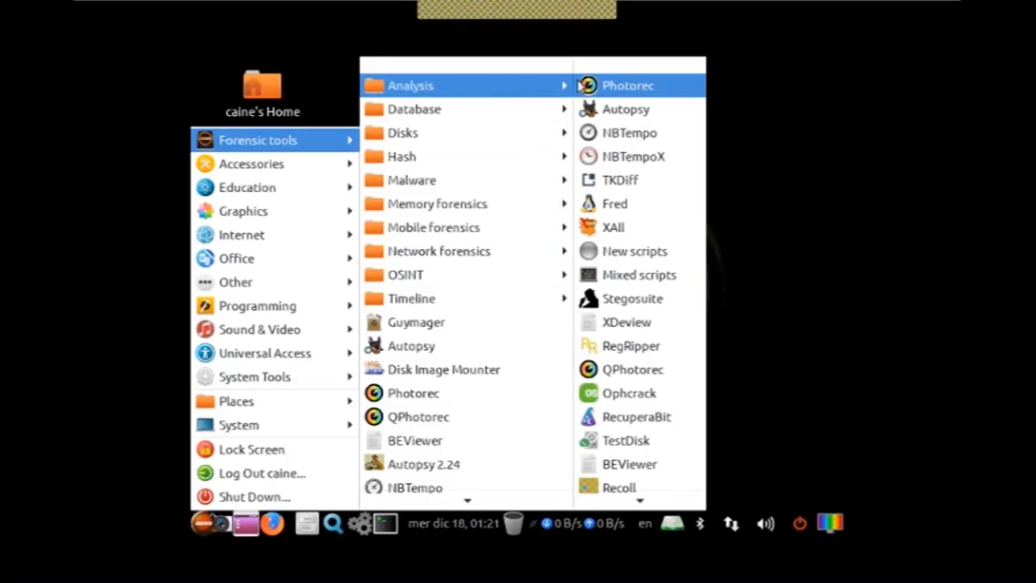
- Launch PhotoRec from the Analysis forensic tools submenu and quit it from its disk selection screen
click(611, 89)
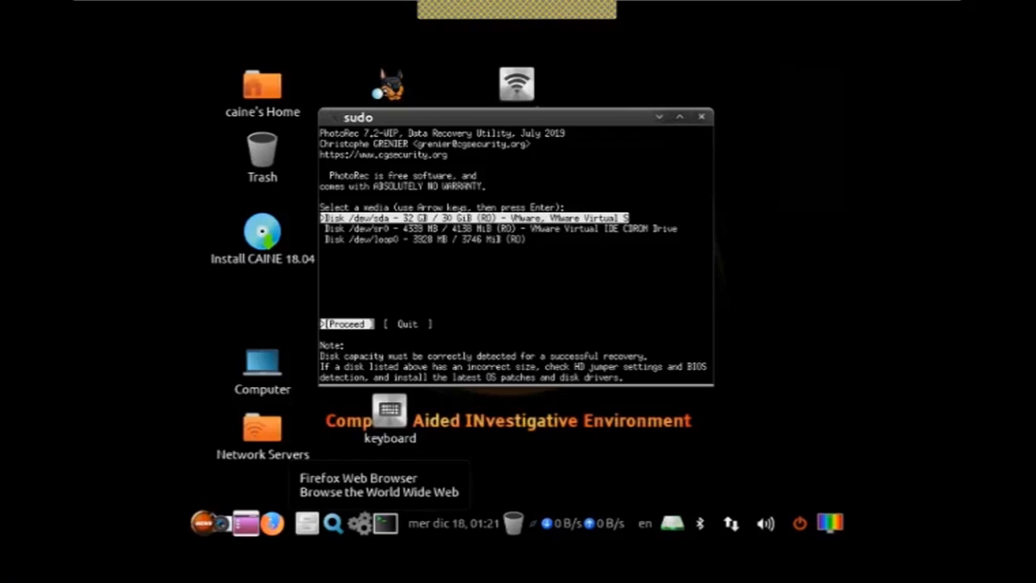
click(169, 553)
key(Right)
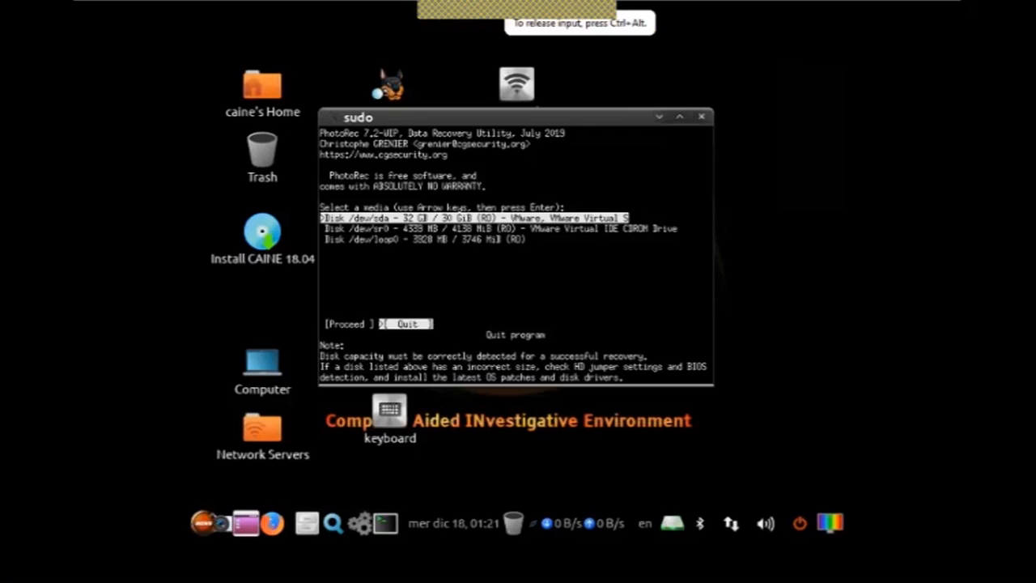
key(Return)
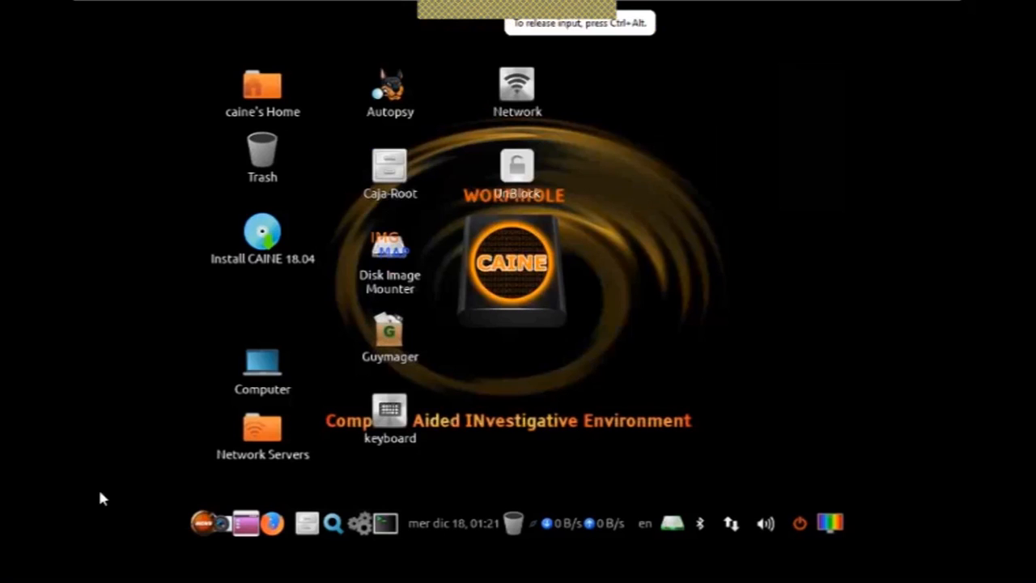
- Launch Sqliteman from the Database forensic tools submenu of the CAINE menu
click(202, 522)
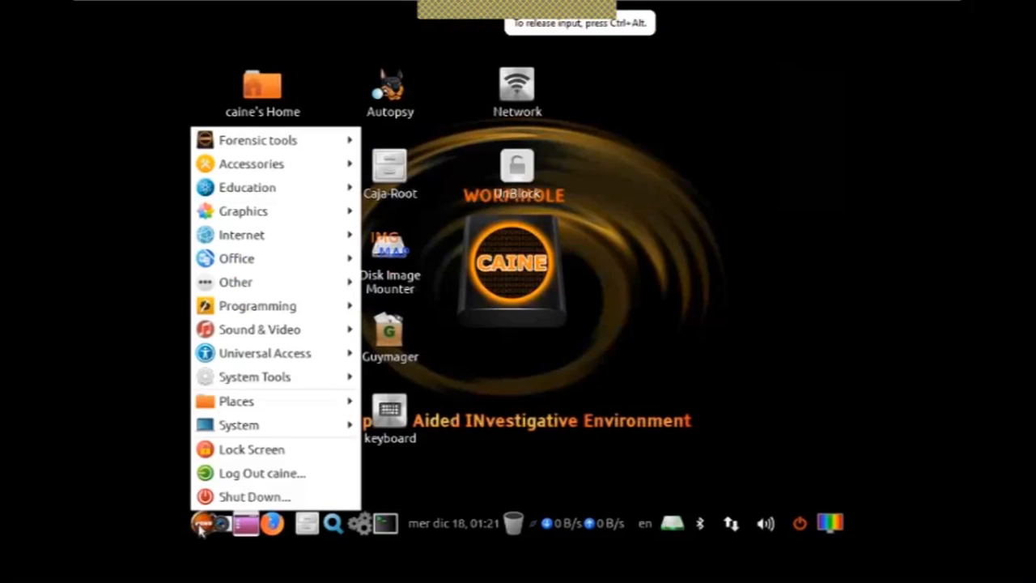
mouse_move(282, 163)
mouse_move(275, 140)
mouse_move(437, 131)
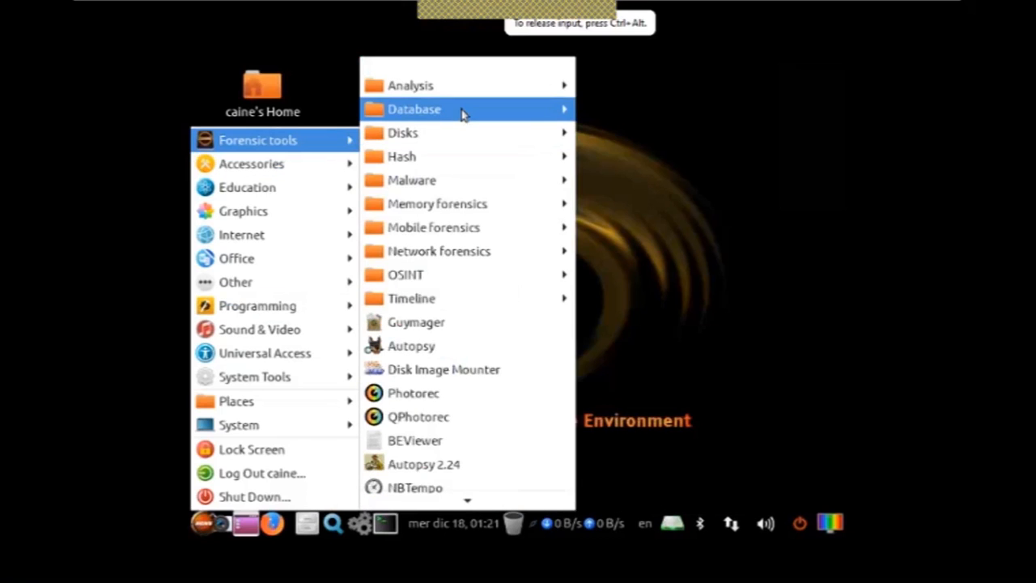
mouse_move(410, 85)
click(639, 118)
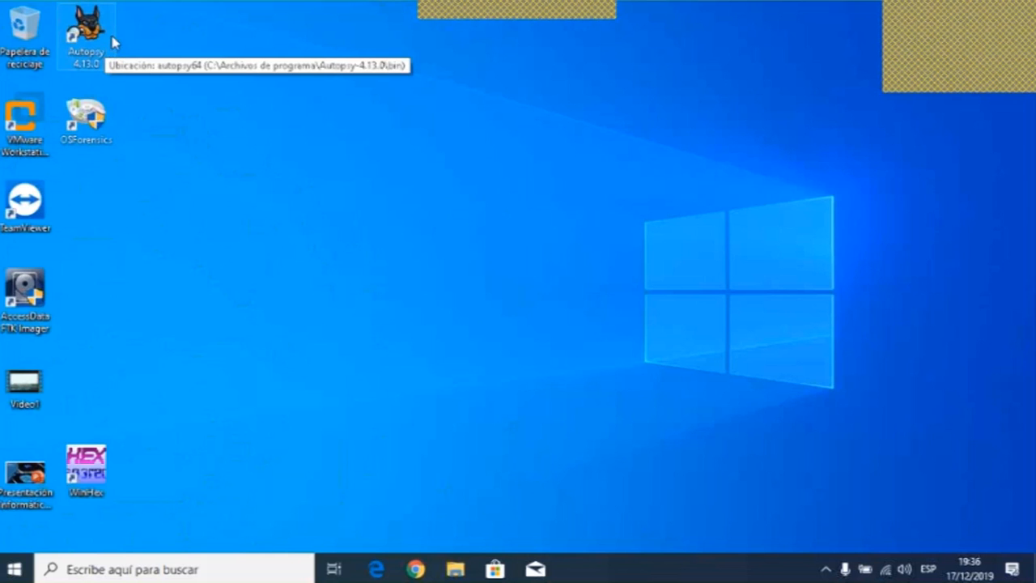
- Open Autopsy, start a new case, and cancel the New Case Information wizard
click(90, 32)
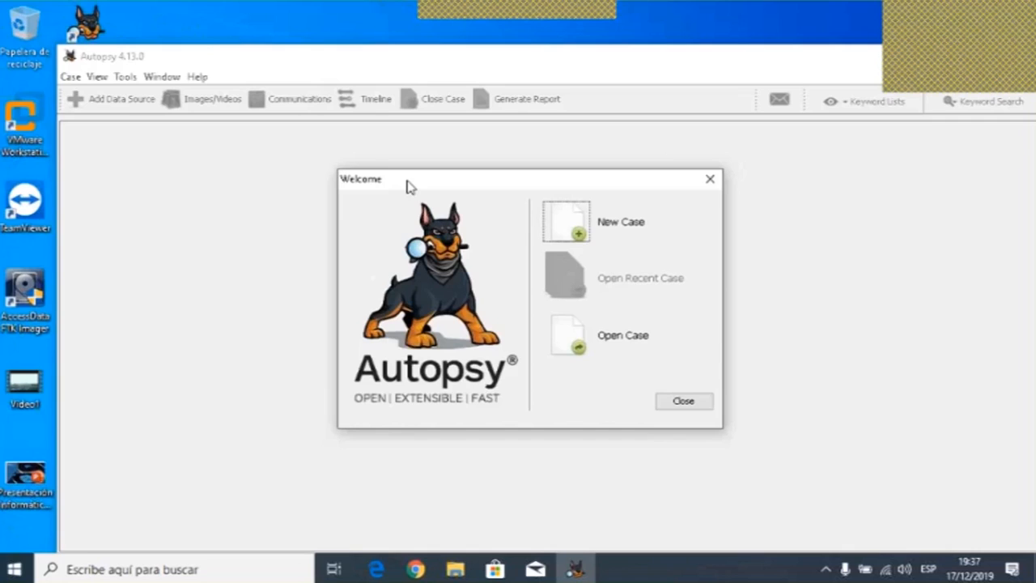
click(579, 218)
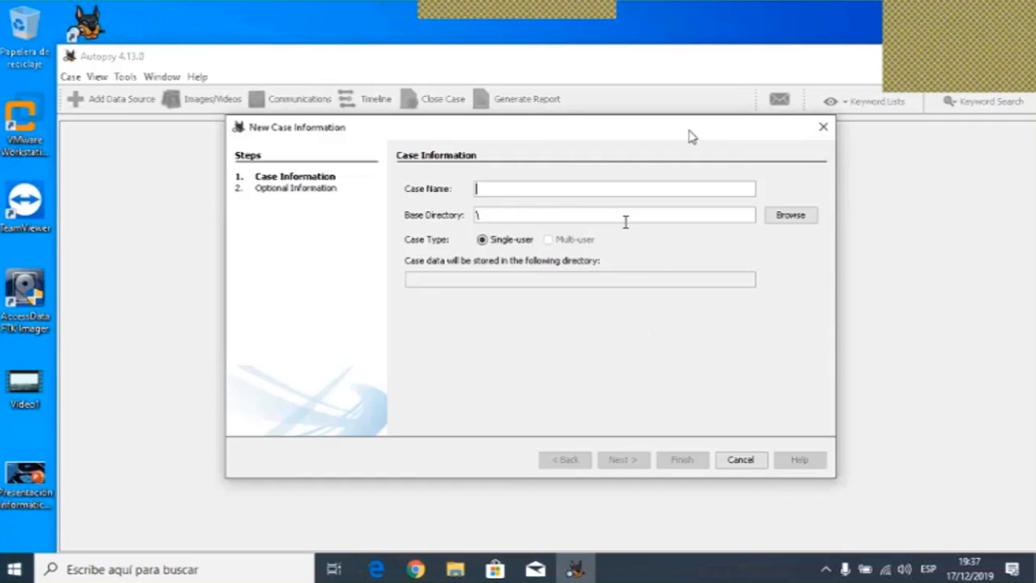
drag(690, 136, 641, 141)
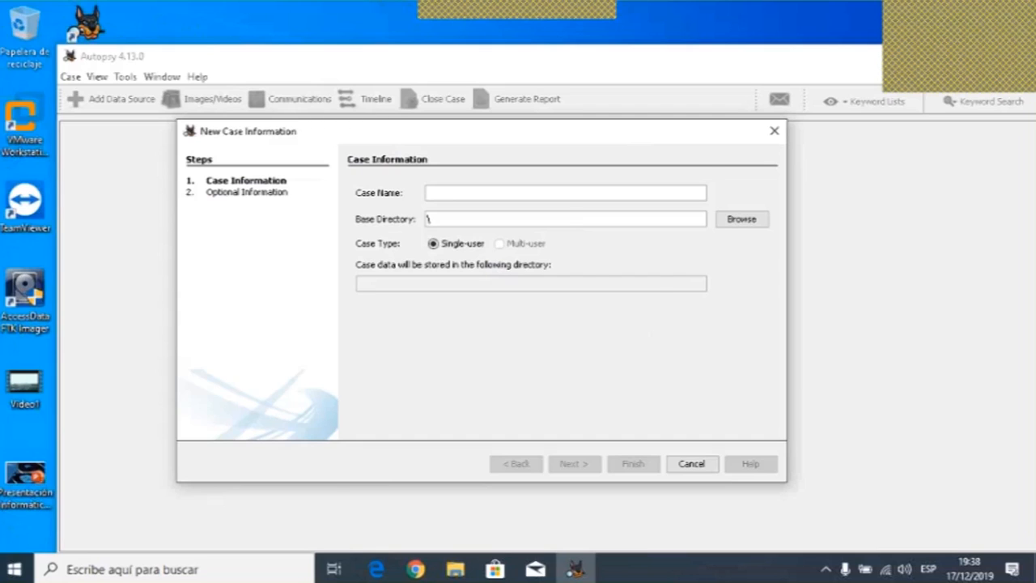
click(695, 466)
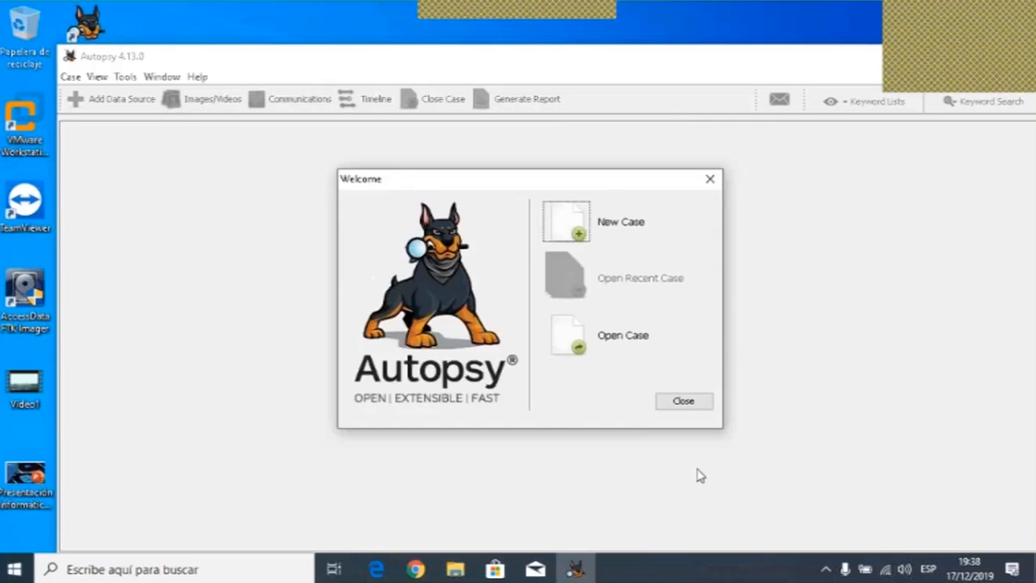
- Close the Autopsy welcome window and the Autopsy application
click(701, 402)
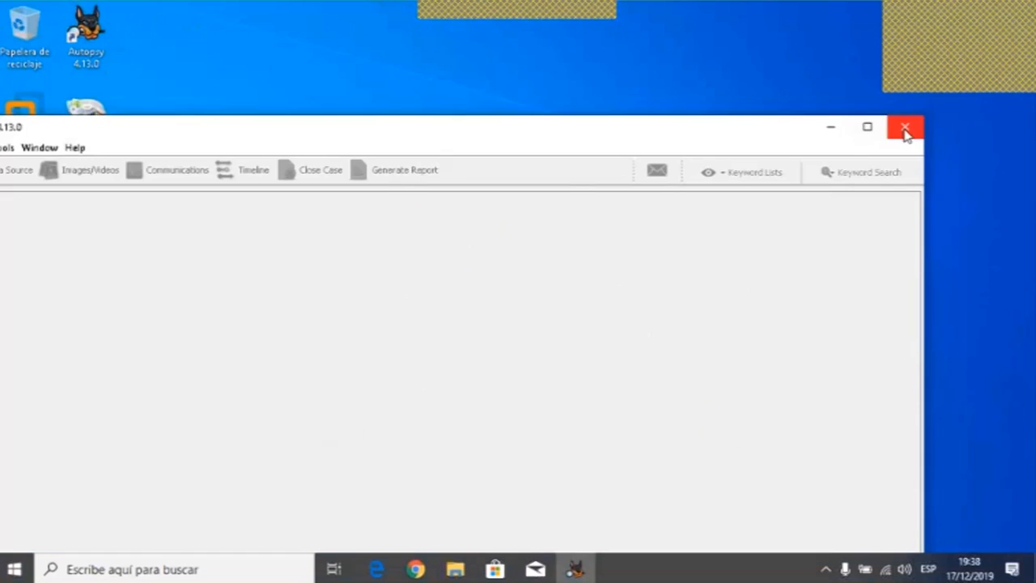
click(905, 131)
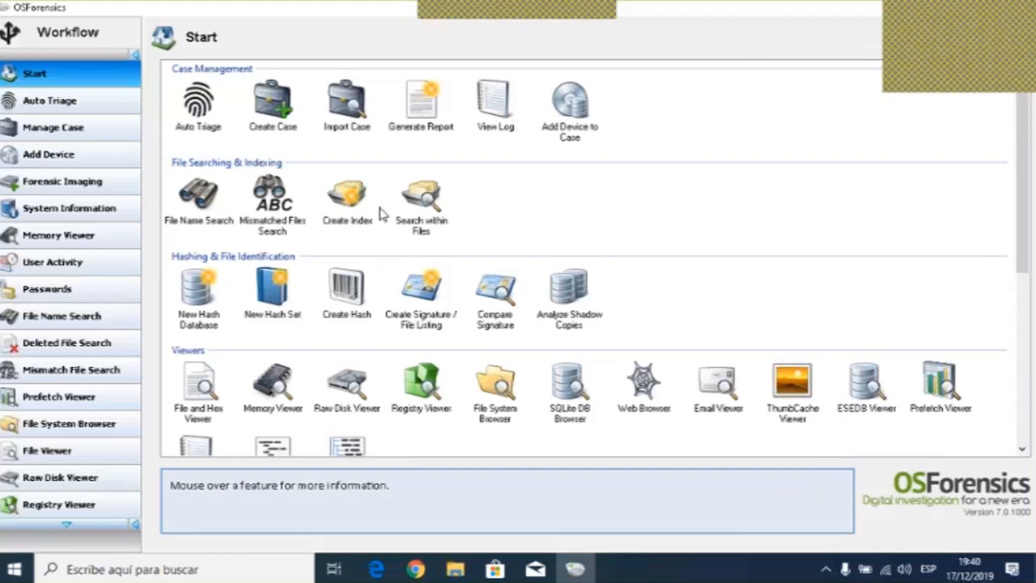
- In OSForensics, create a new case named Arroz Verde
scroll(323, 283, down, 5)
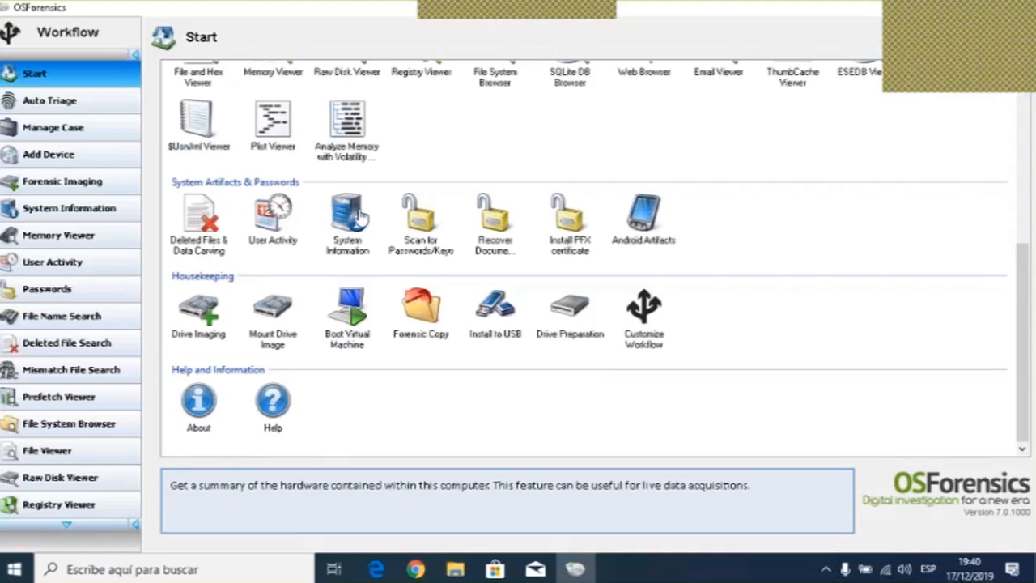
scroll(408, 279, up, 5)
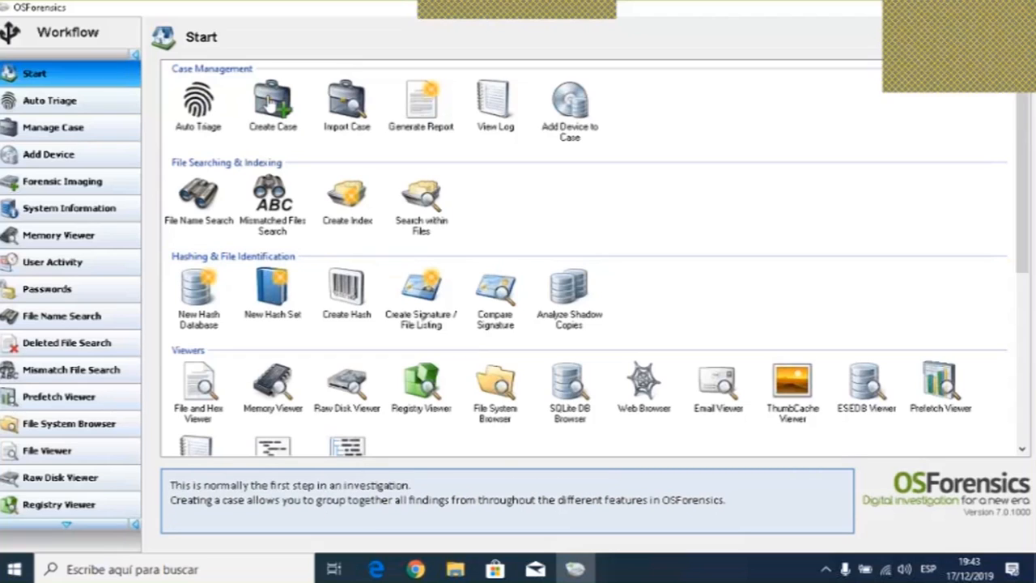
click(271, 97)
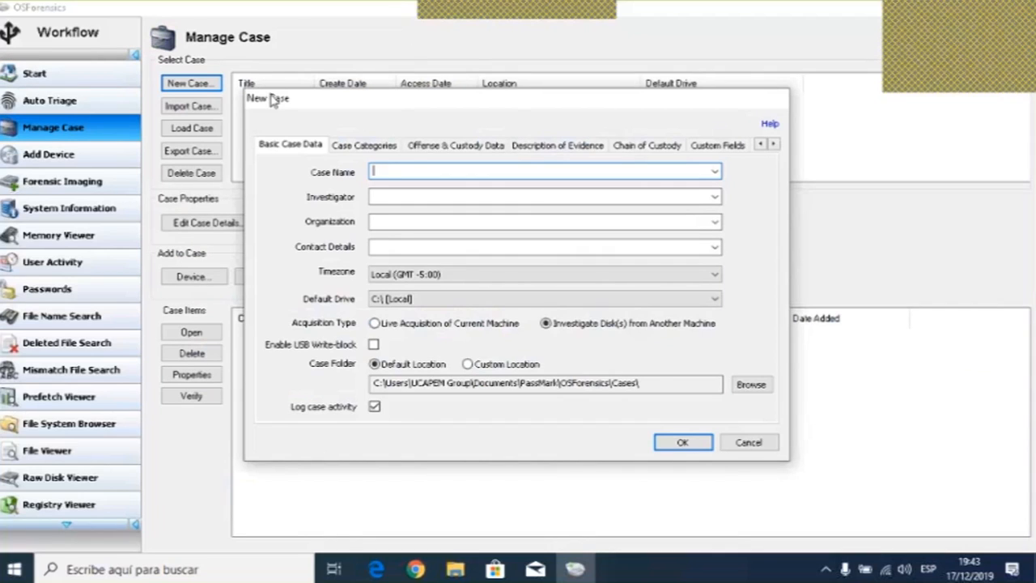
text(Arroz Verde)
- Enter the investigator's full name for the new case
click(391, 196)
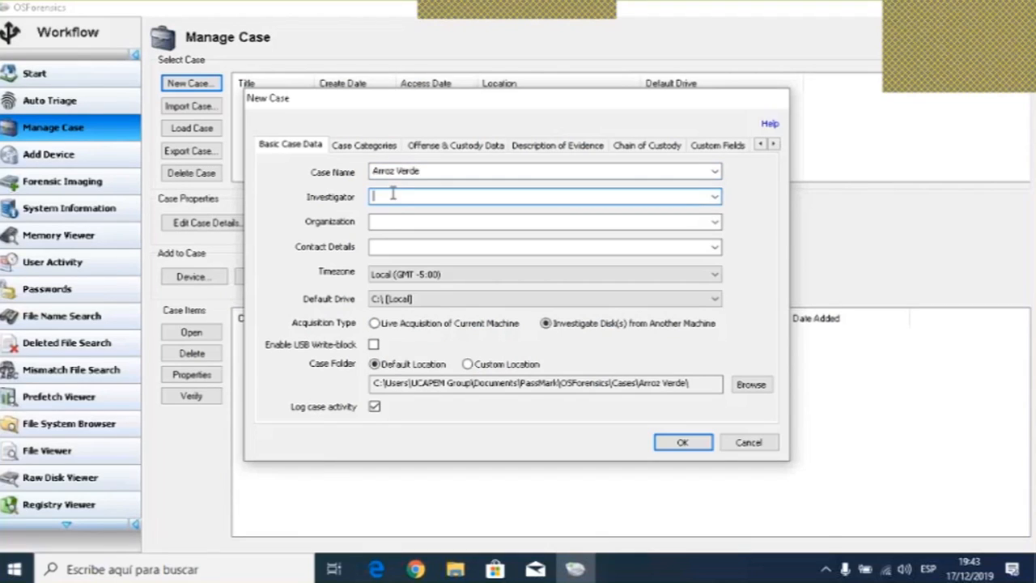
text(Ricardo Serrano)
- Set the case organization to UCAPEM Group
click(396, 220)
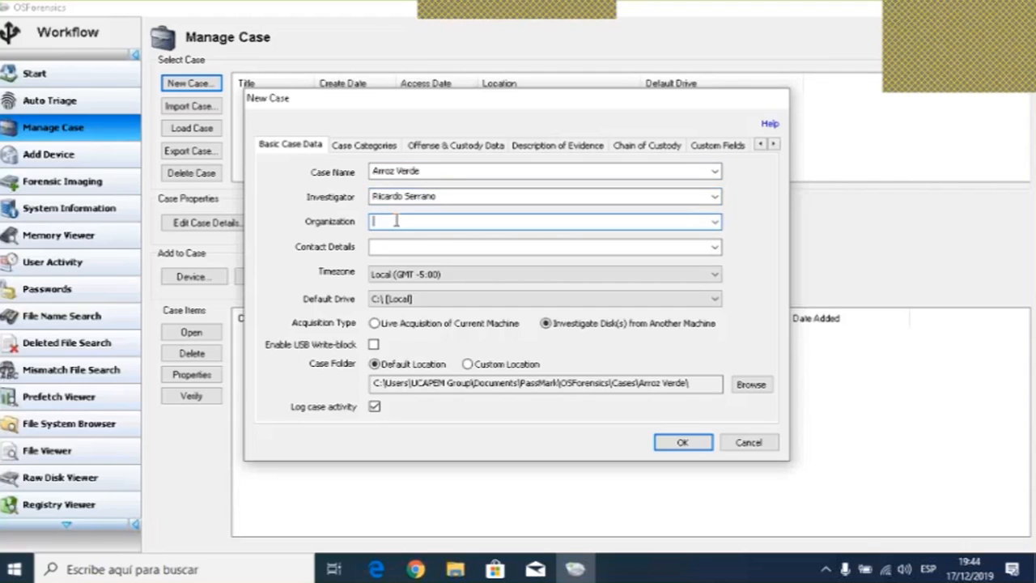
text(UCAPEM Group)
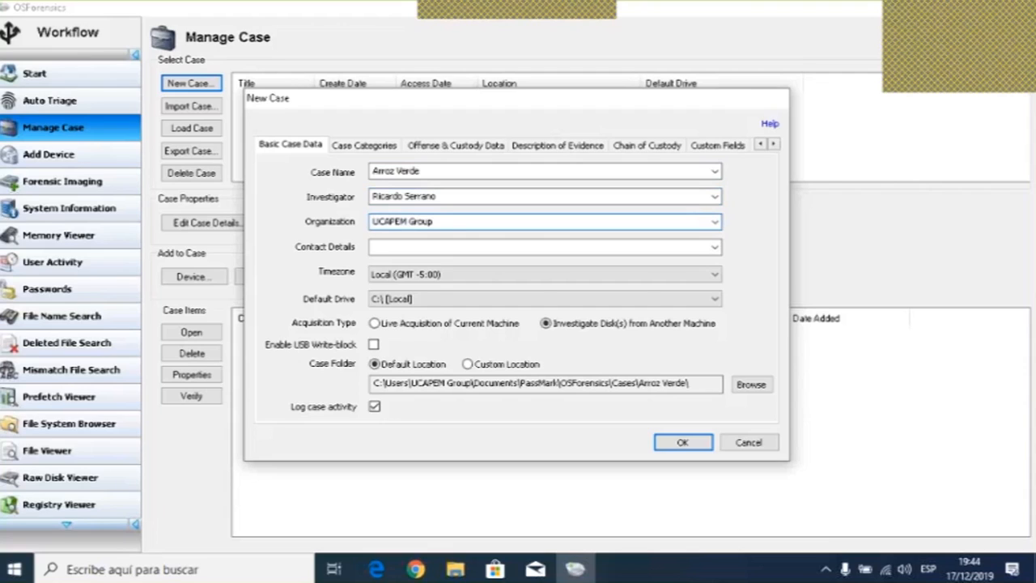
- Keep C:\ [Local] as default drive and set acquisition type to Live Acquisition of Current Machine
click(386, 246)
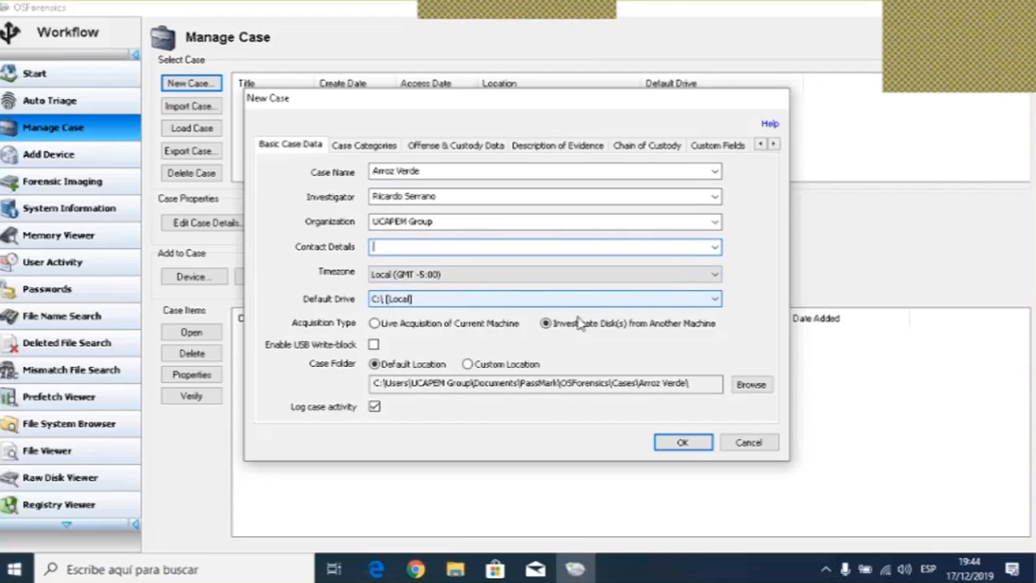
click(712, 301)
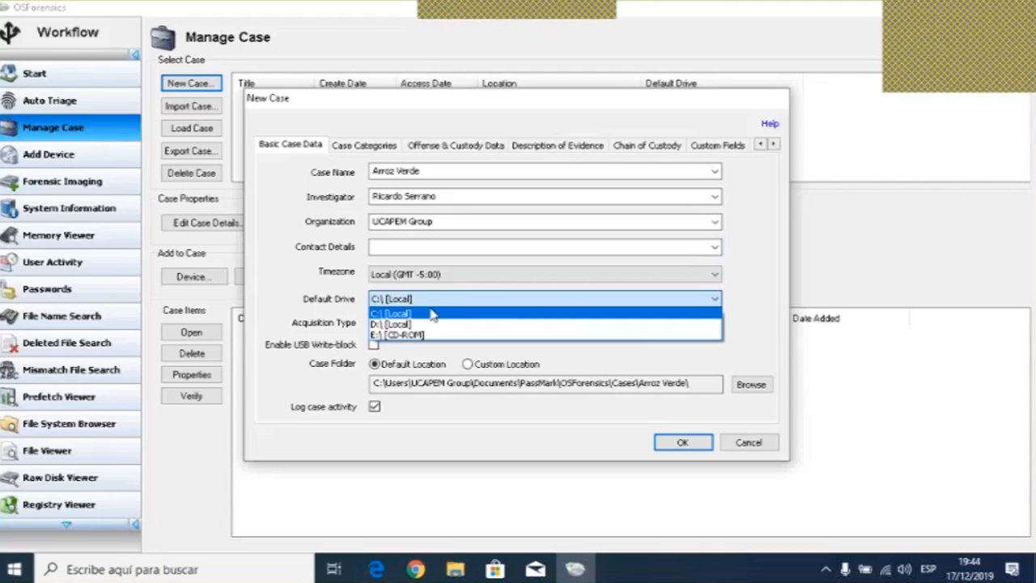
click(431, 314)
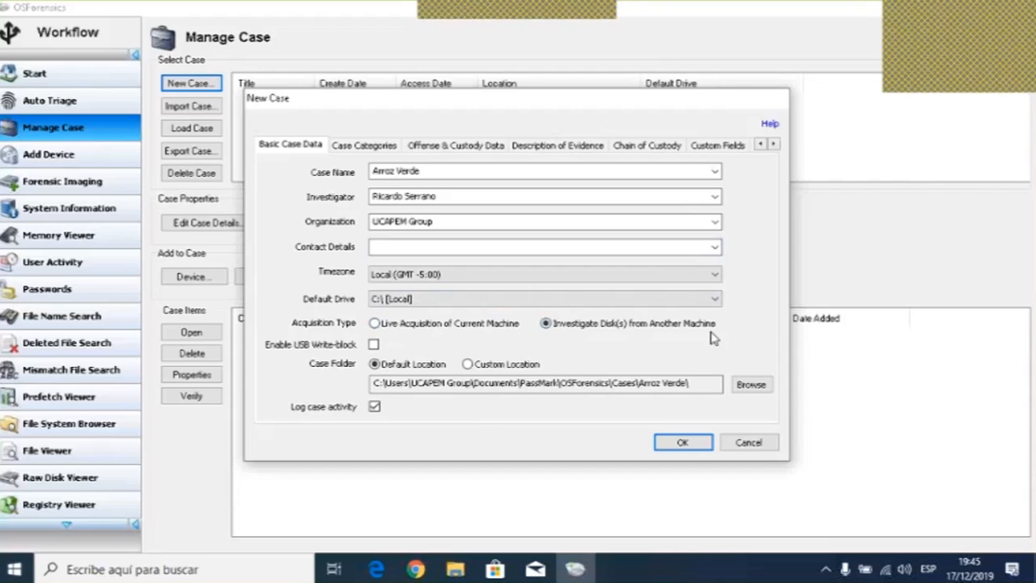
click(390, 327)
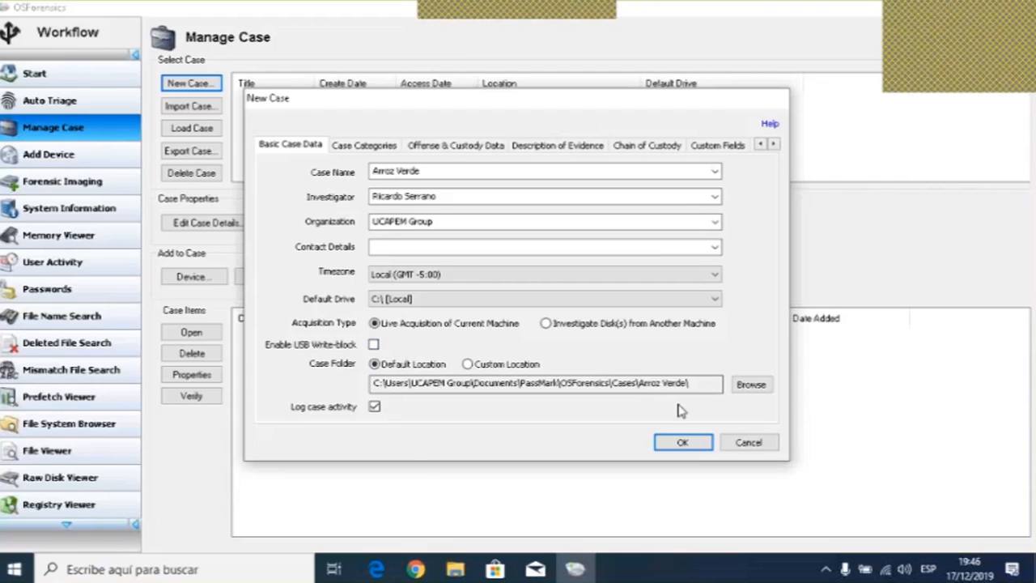
- Keep the default case folder location and confirm creating the Arroz Verde case
drag(693, 384, 373, 385)
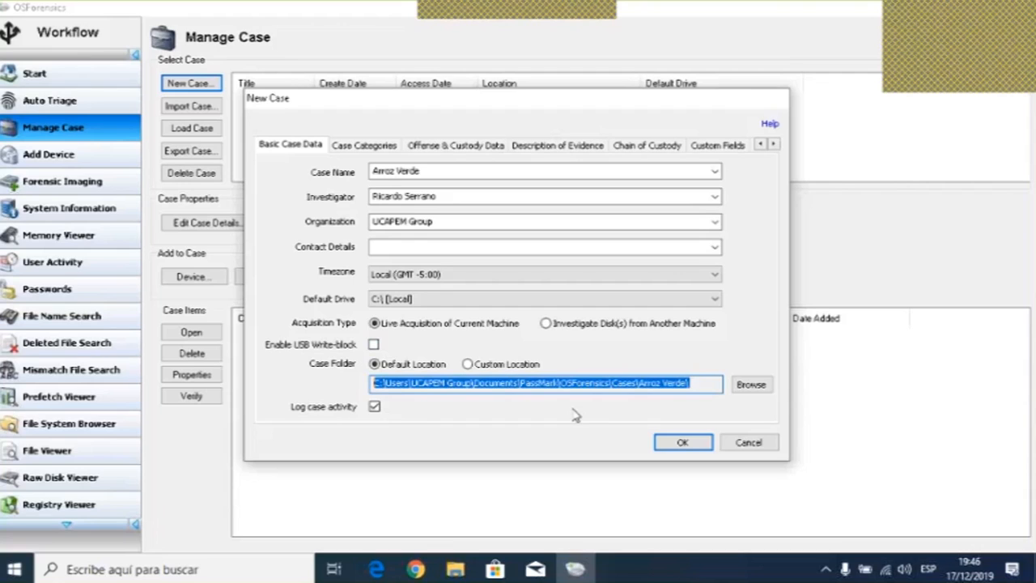
click(437, 386)
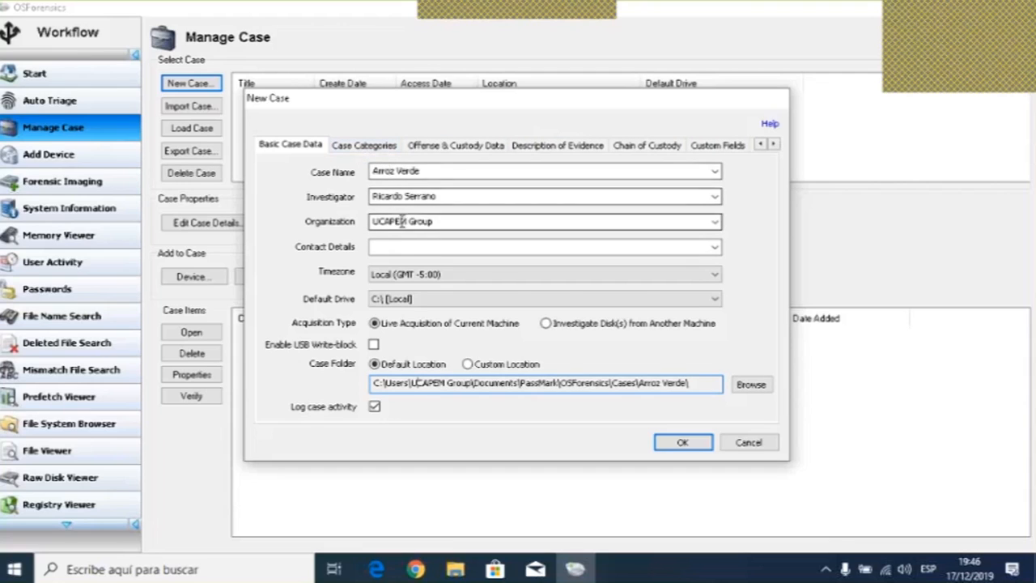
click(683, 443)
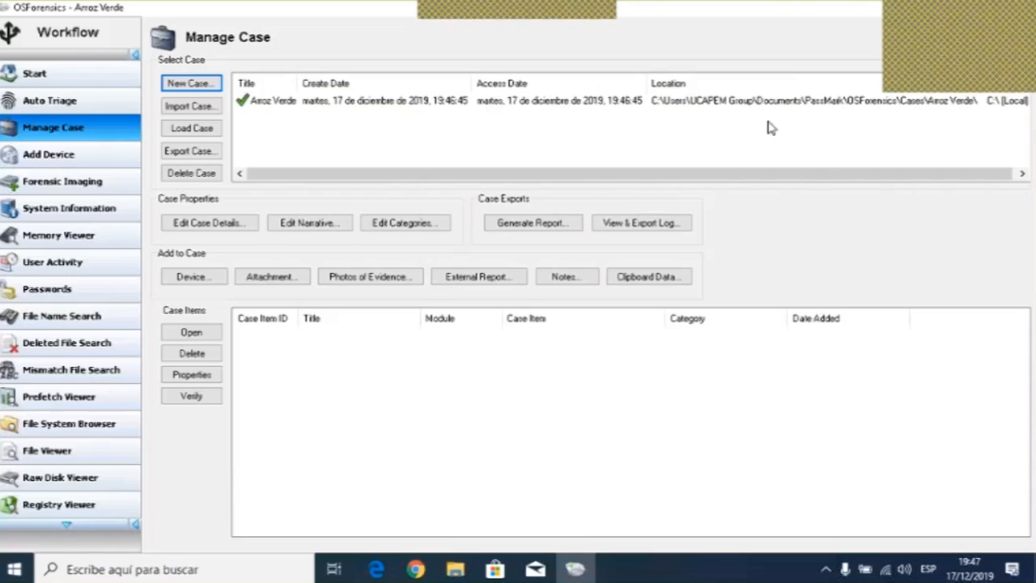
drag(677, 173, 797, 190)
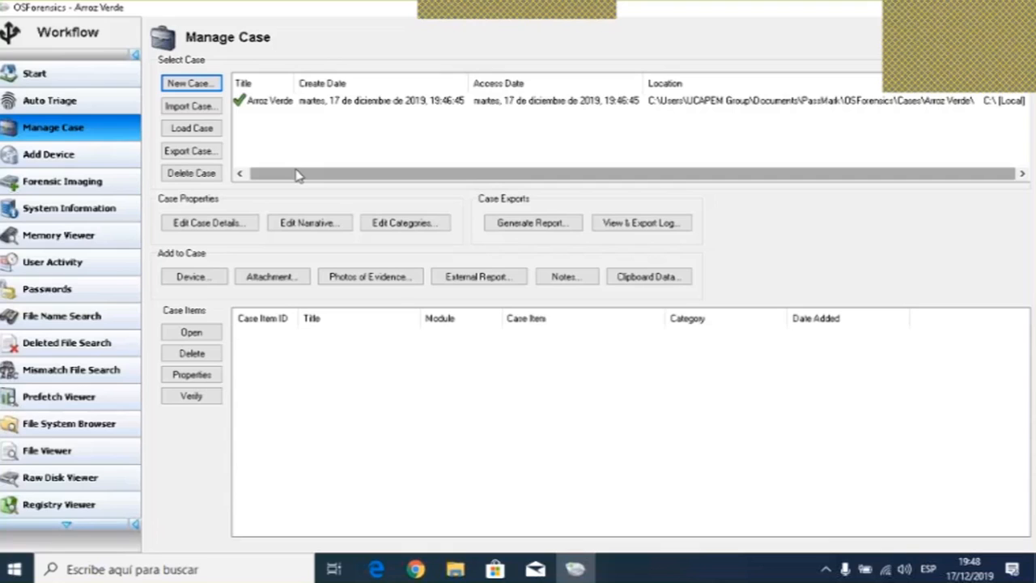
click(906, 570)
click(973, 528)
click(884, 572)
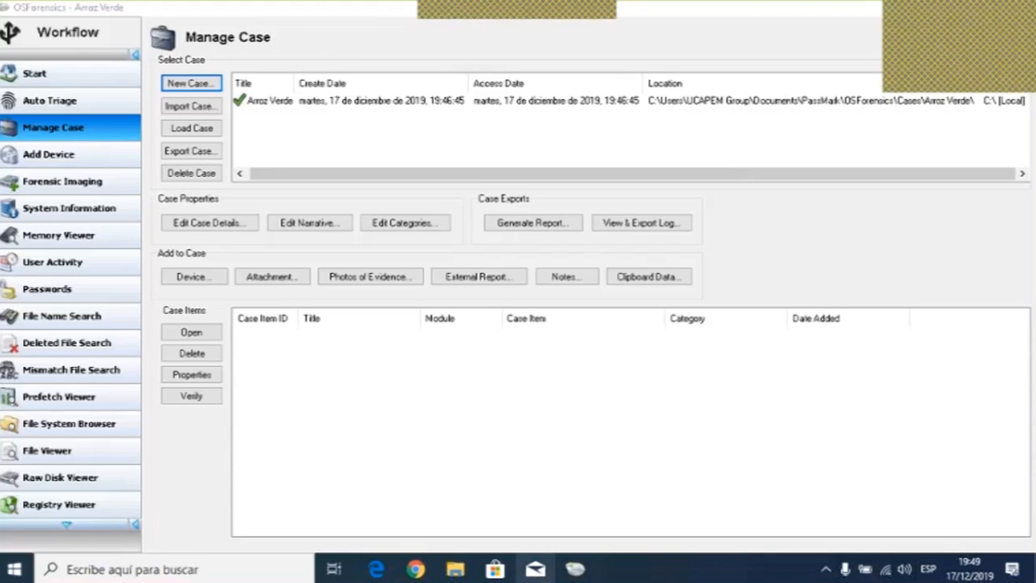
- Try installing OSForensics to a USB drive from the workflow list
scroll(81, 404, down, 5)
click(85, 479)
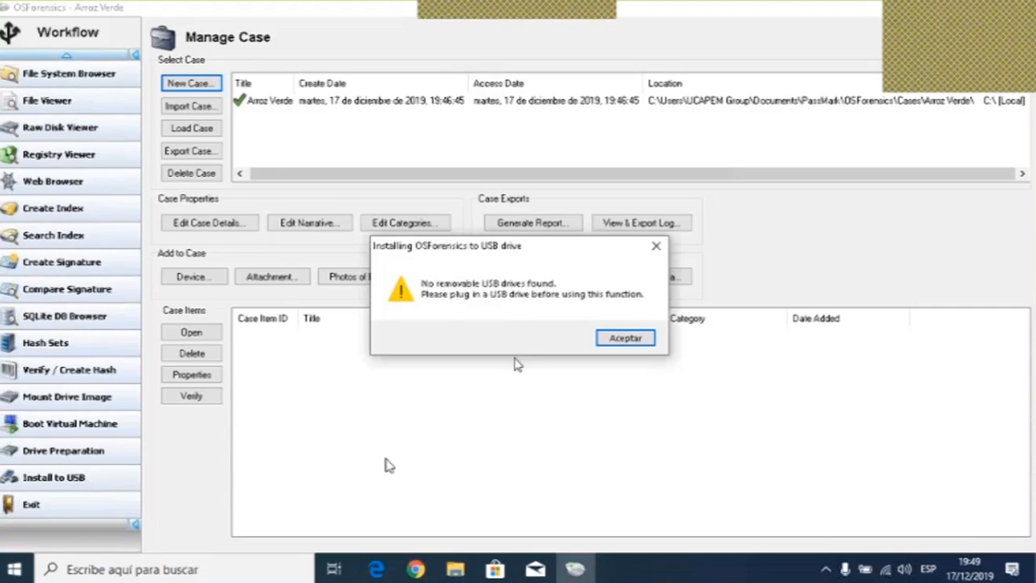
click(641, 339)
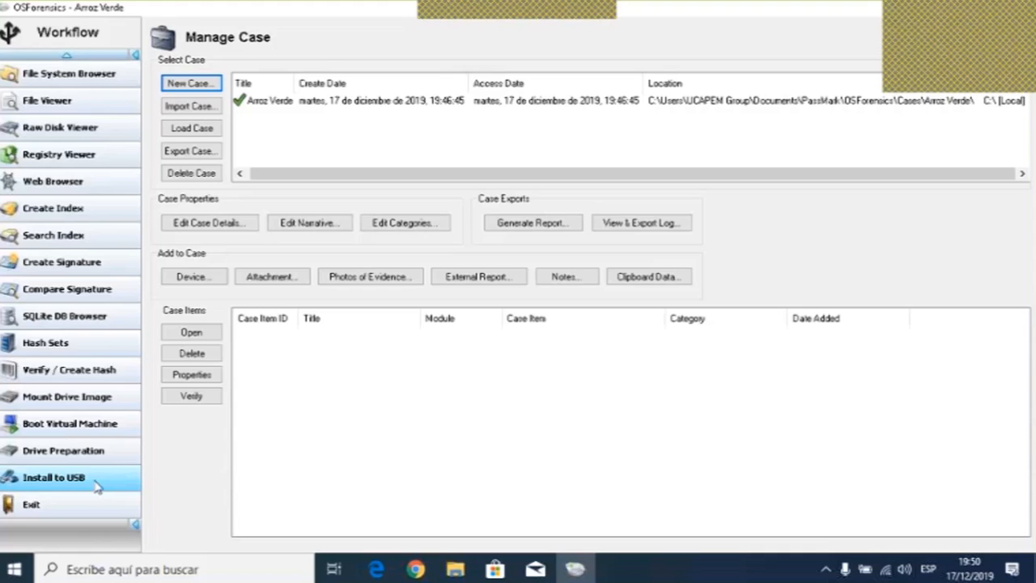
- Retry the Install to USB function and close its notice
scroll(95, 484, up, 1)
scroll(99, 478, up, 12)
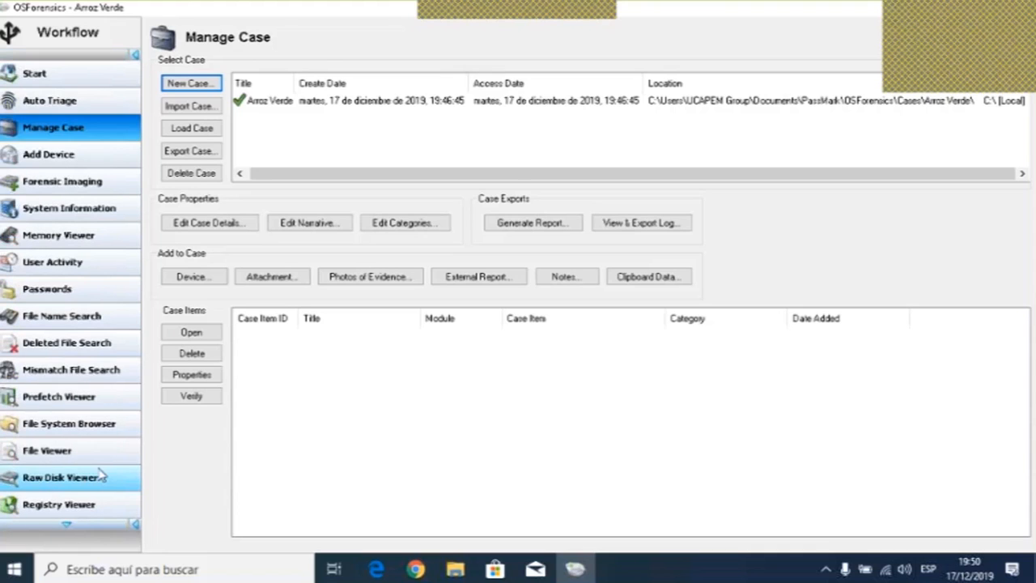
scroll(97, 470, down, 6)
scroll(95, 468, down, 7)
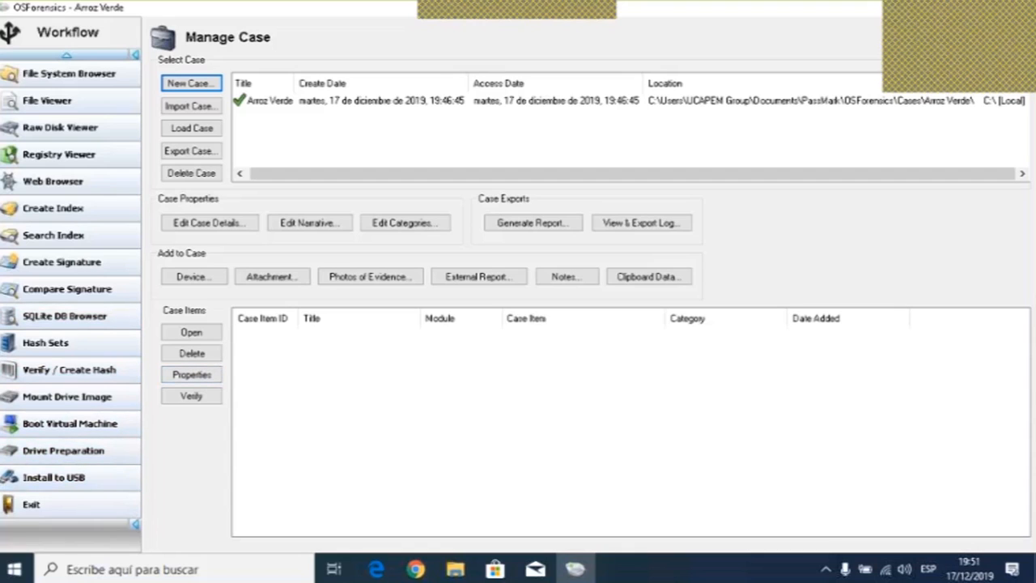
click(75, 479)
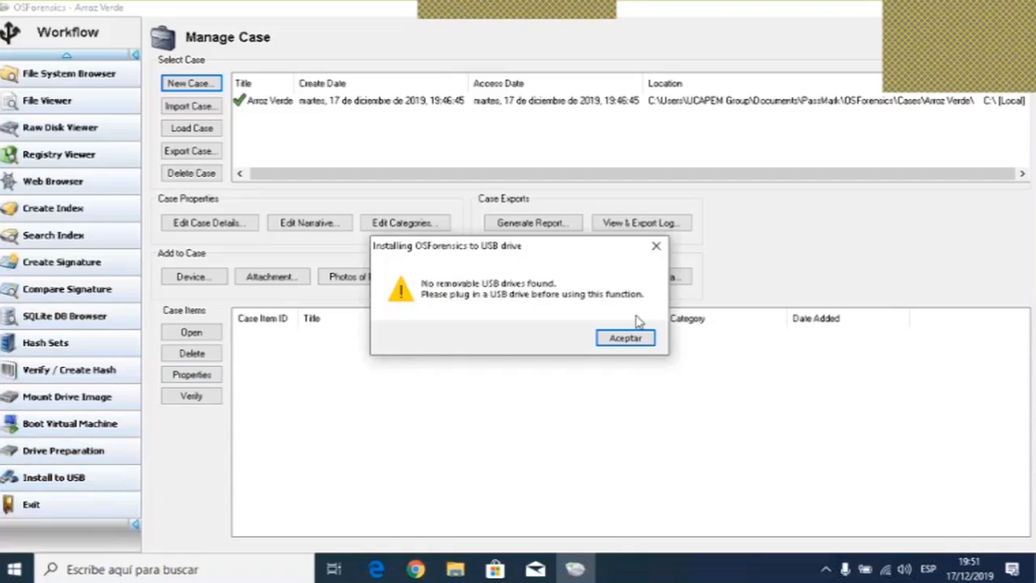
click(625, 337)
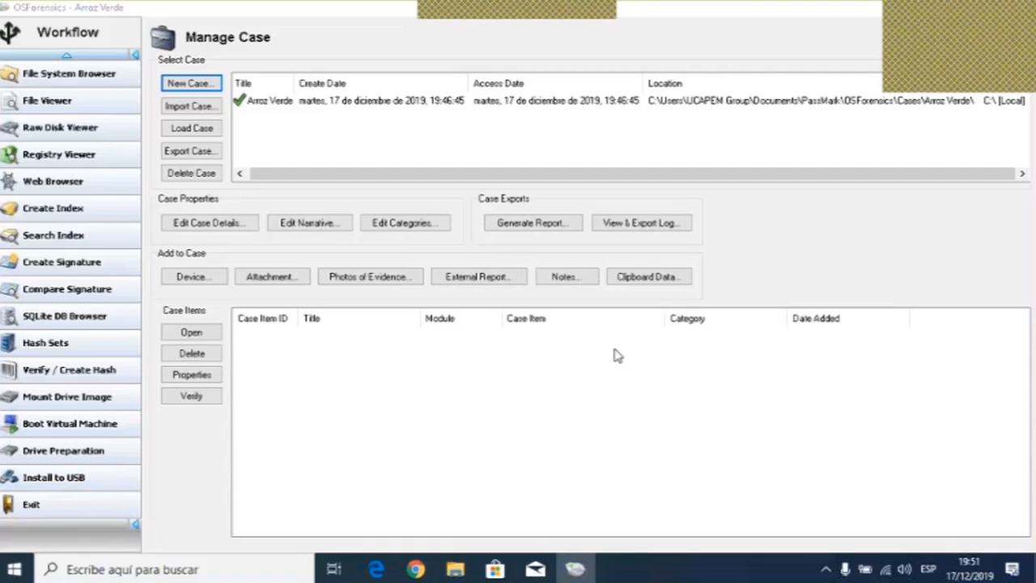
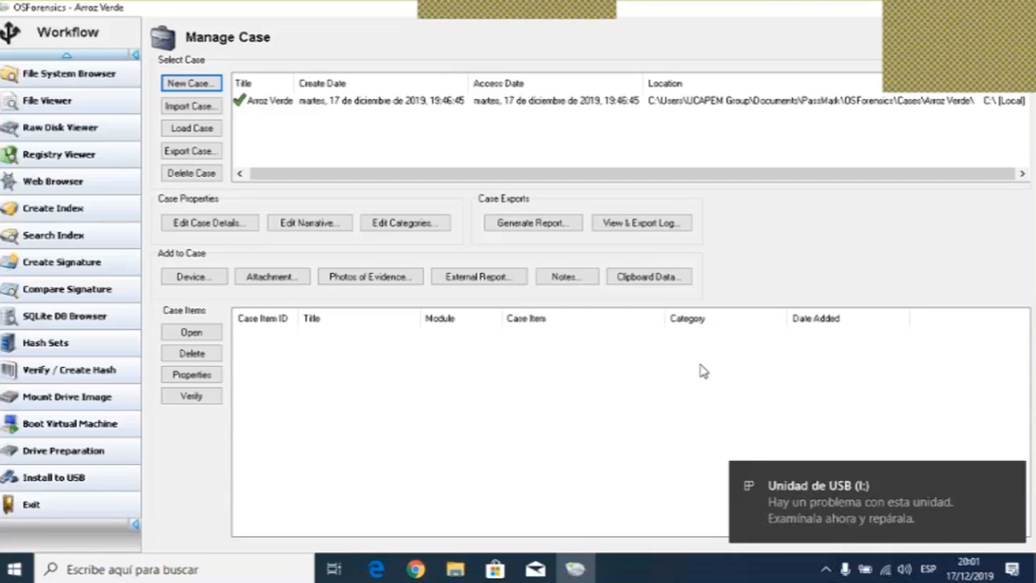
- Examine the Install to USB options, including the self-booting WinPE drive mode, then exit the dialog without installing
click(68, 479)
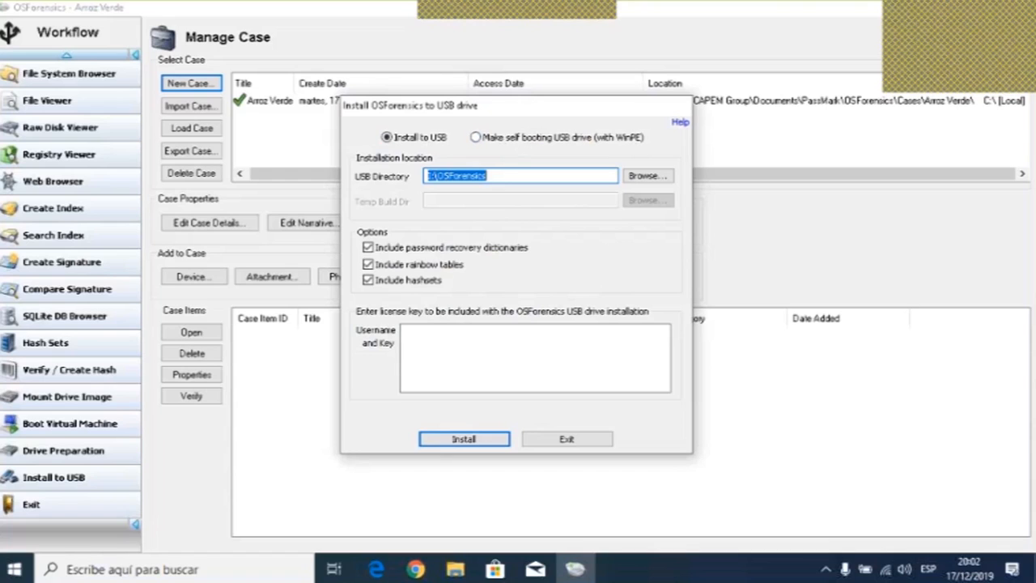
key(End)
click(565, 346)
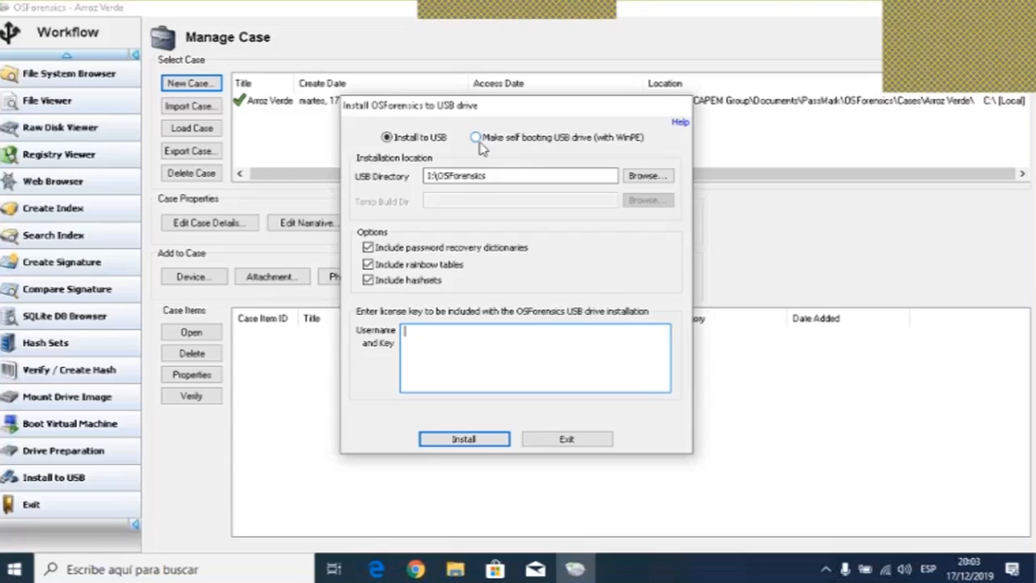
click(476, 138)
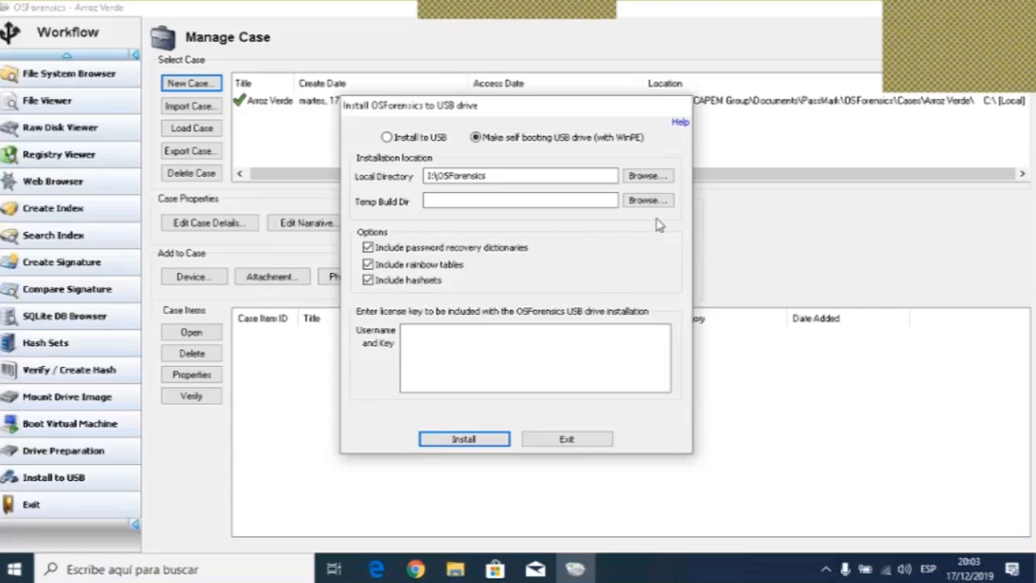
click(582, 441)
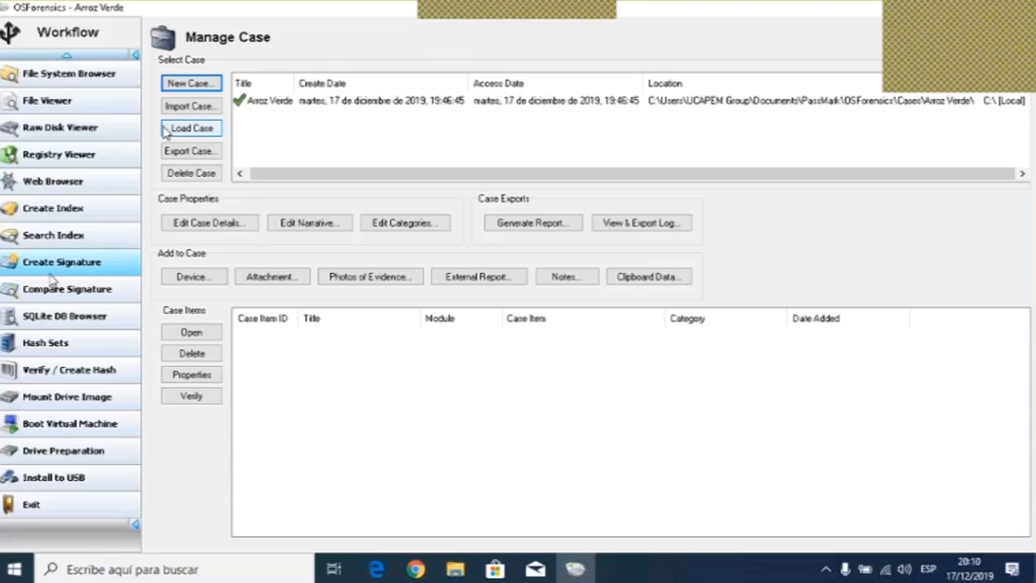
- Open the Add Device dialog to review the evidence source options, then cancel it
click(68, 56)
click(68, 56)
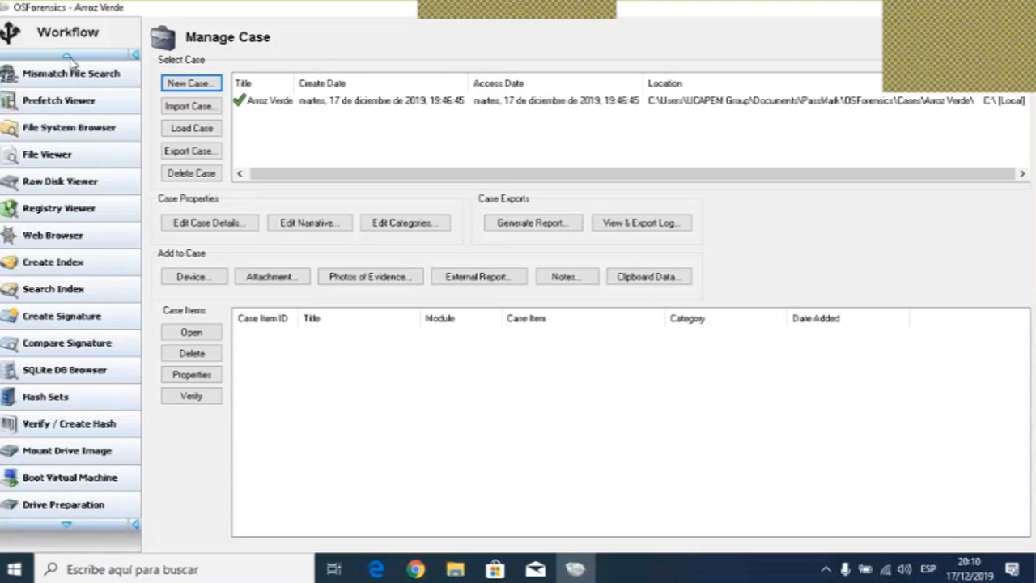
click(68, 56)
click(68, 56)
click(68, 57)
click(68, 56)
click(68, 57)
click(68, 56)
click(68, 57)
click(68, 57)
click(67, 57)
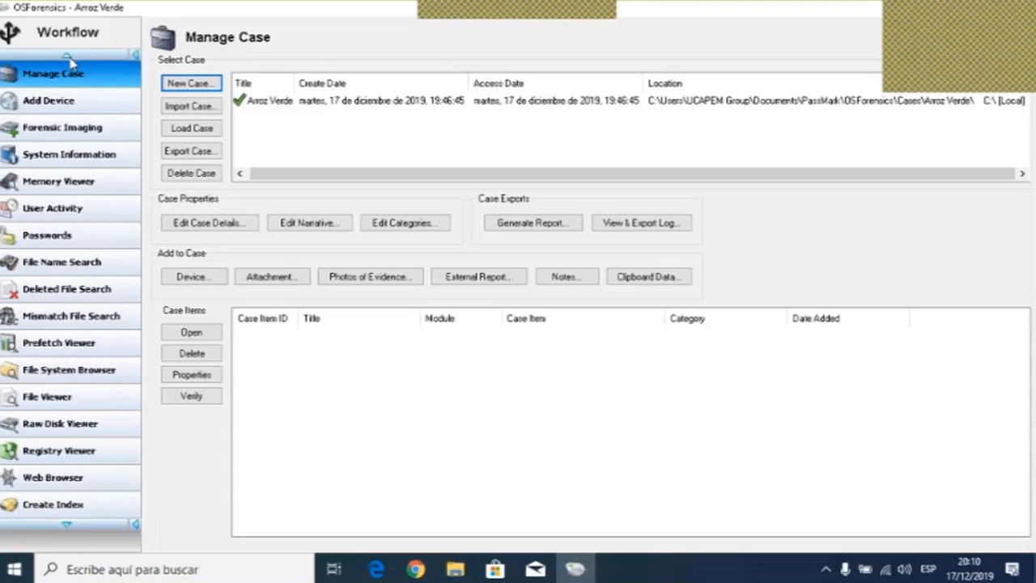
click(68, 57)
click(68, 56)
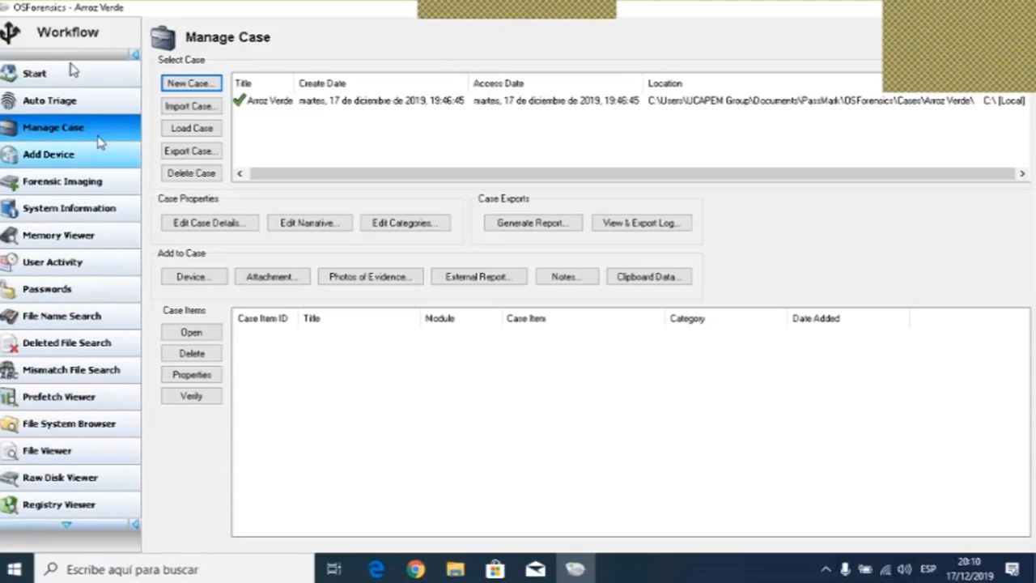
click(70, 156)
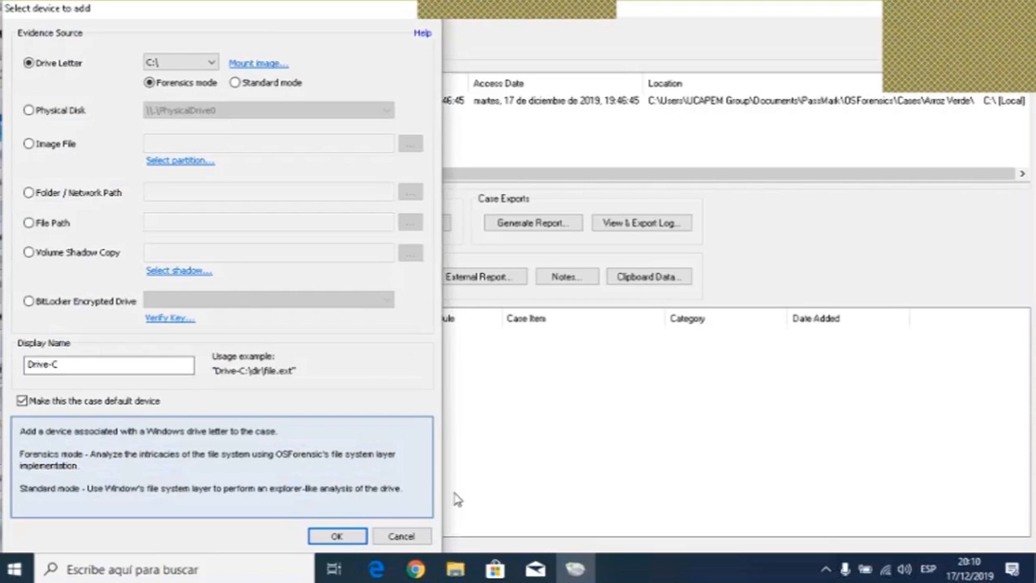
click(402, 536)
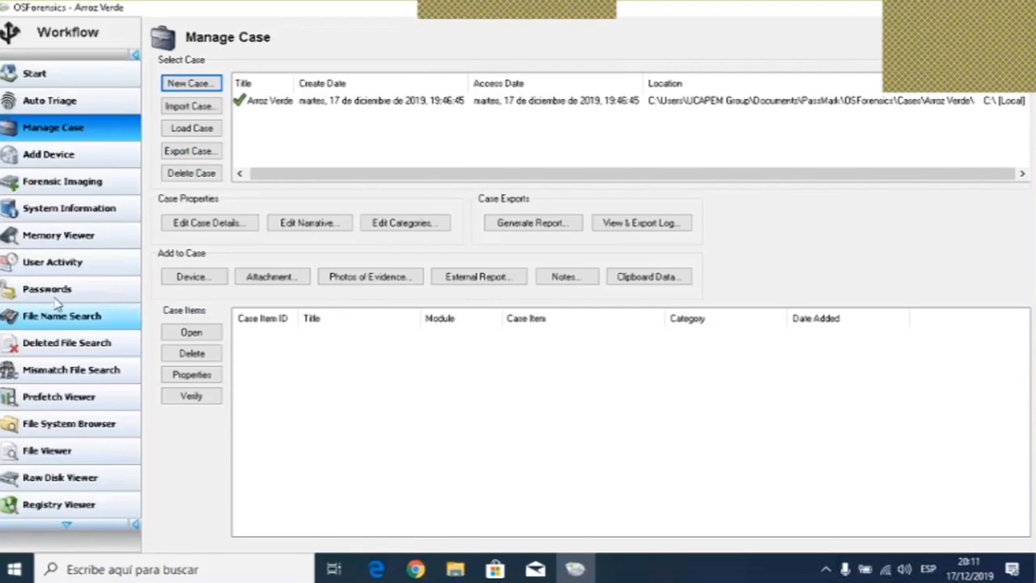
- Open the System Information module and run the Basic System Information list on the live machine
click(96, 187)
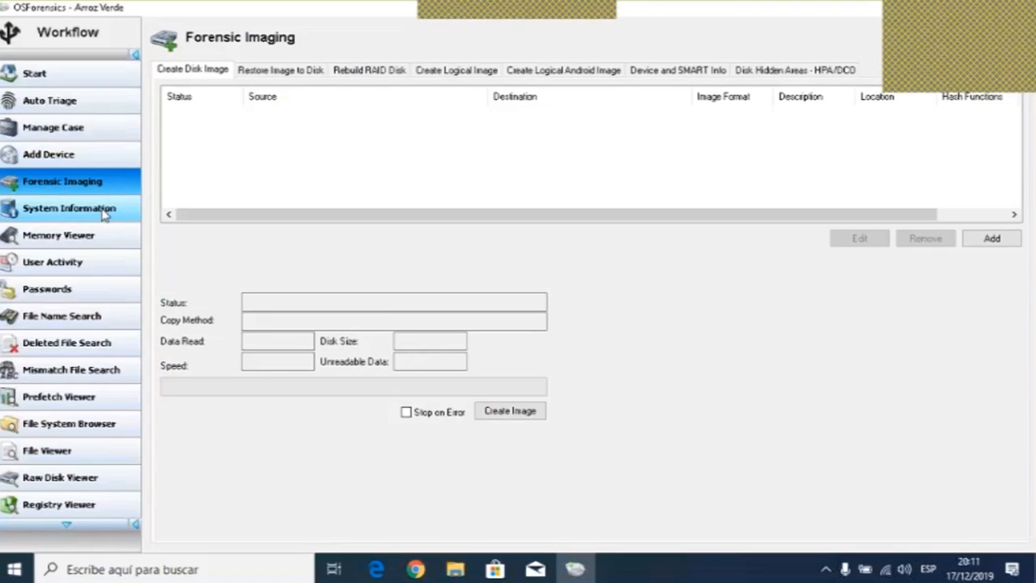
click(104, 212)
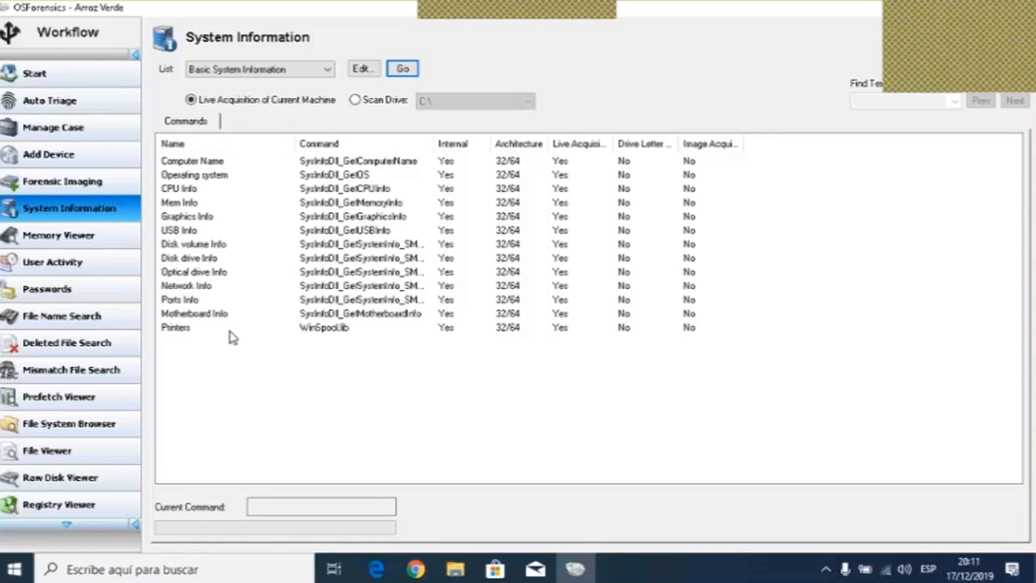
click(411, 70)
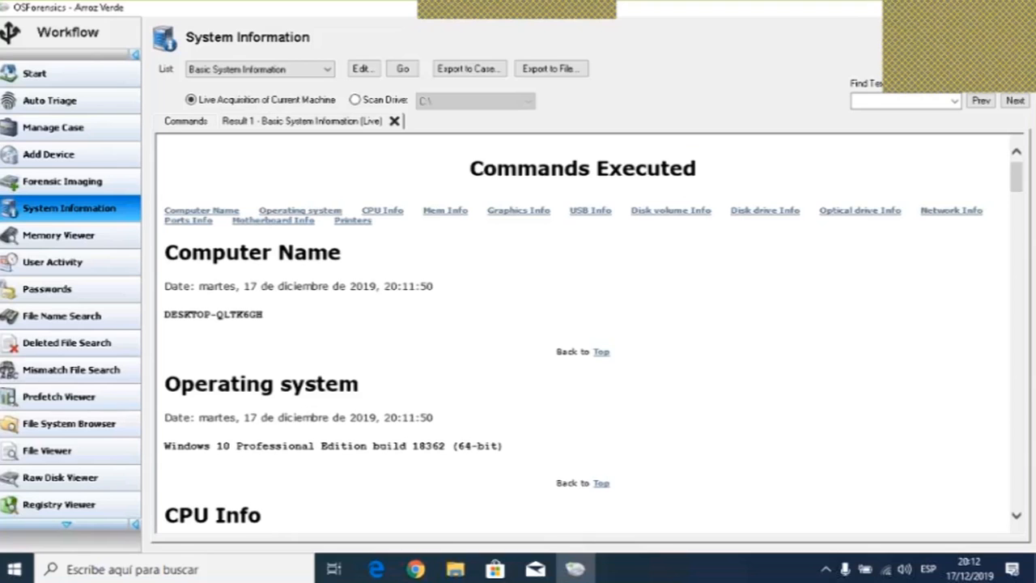
- Read through each section of the system information report, from computer name to printers
click(1017, 519)
click(1017, 518)
click(1018, 519)
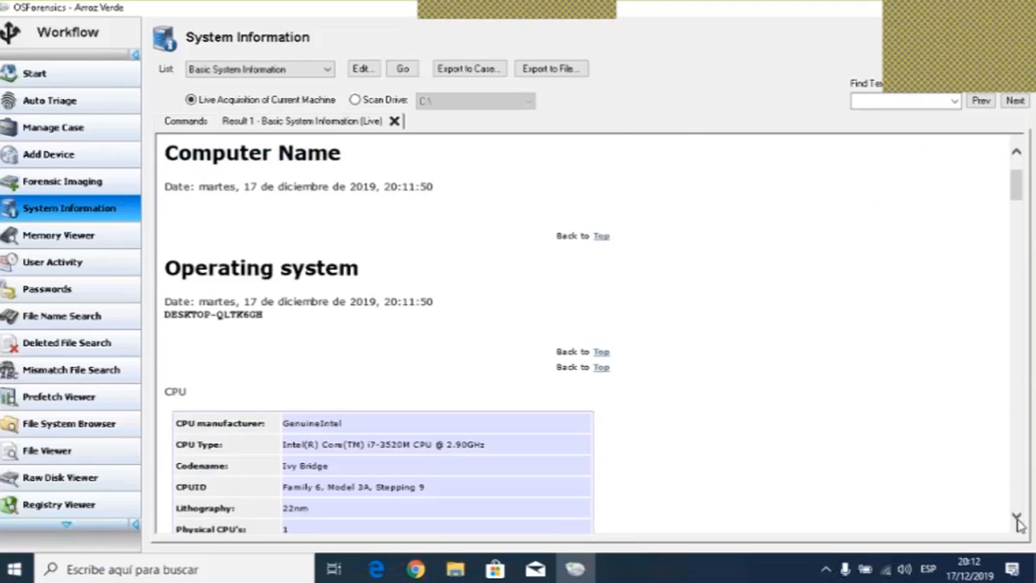
click(1017, 518)
click(1017, 518)
click(1017, 518)
click(1017, 518)
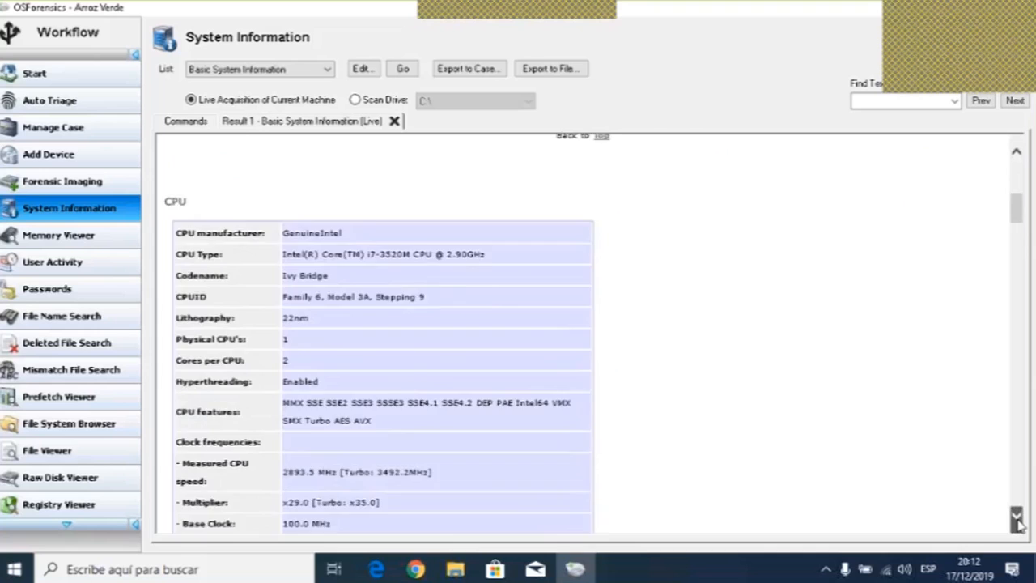
click(1017, 519)
click(1017, 518)
click(1017, 519)
click(1017, 518)
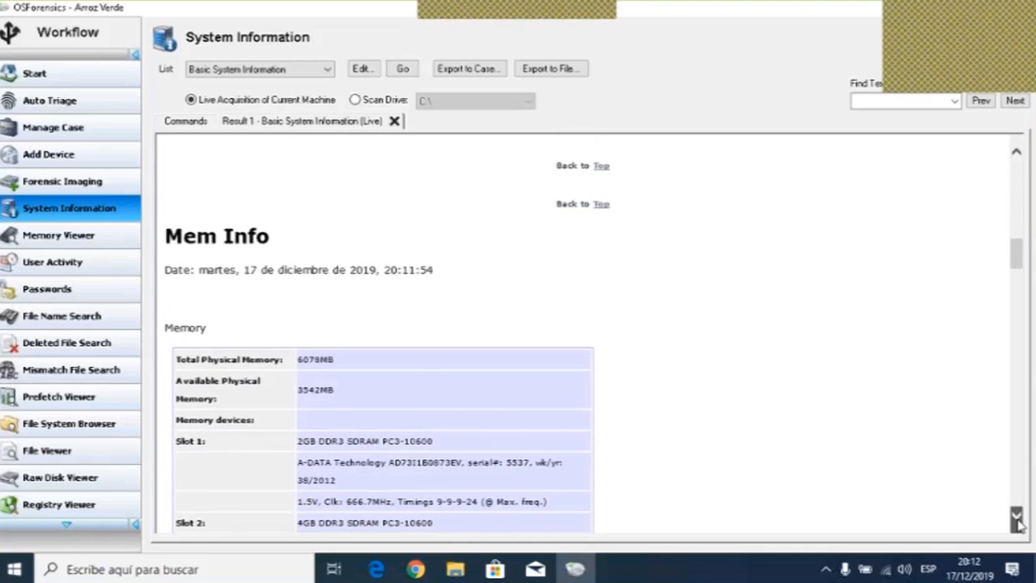
click(1017, 518)
click(1017, 518)
click(1017, 518)
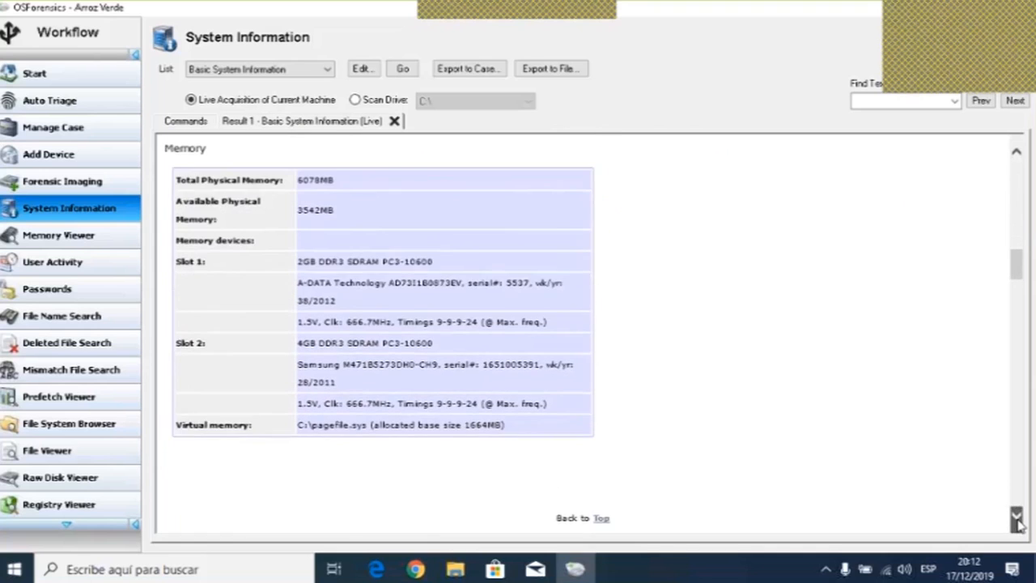
click(1017, 519)
click(1017, 519)
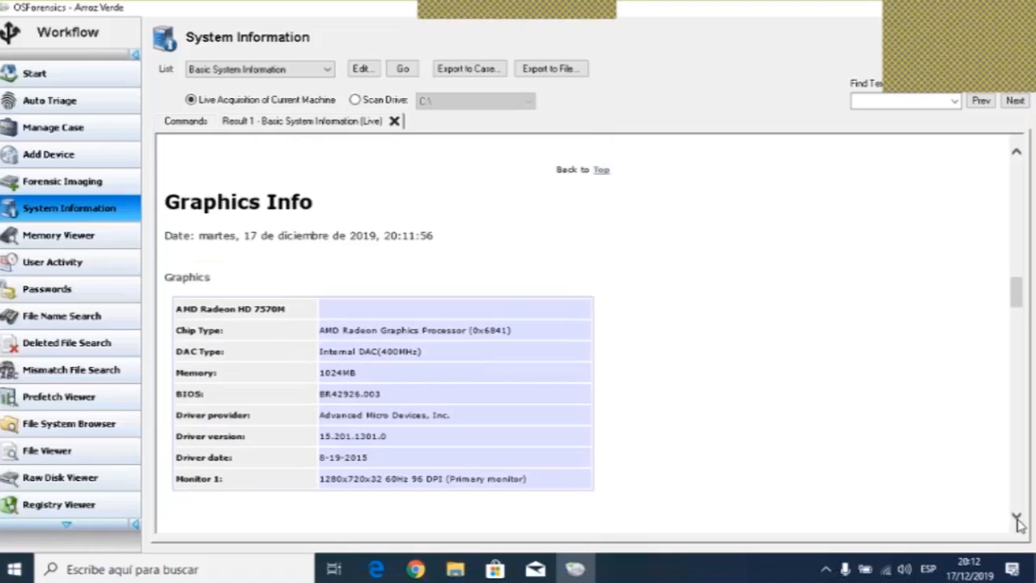
click(1017, 518)
click(1017, 518)
click(1017, 519)
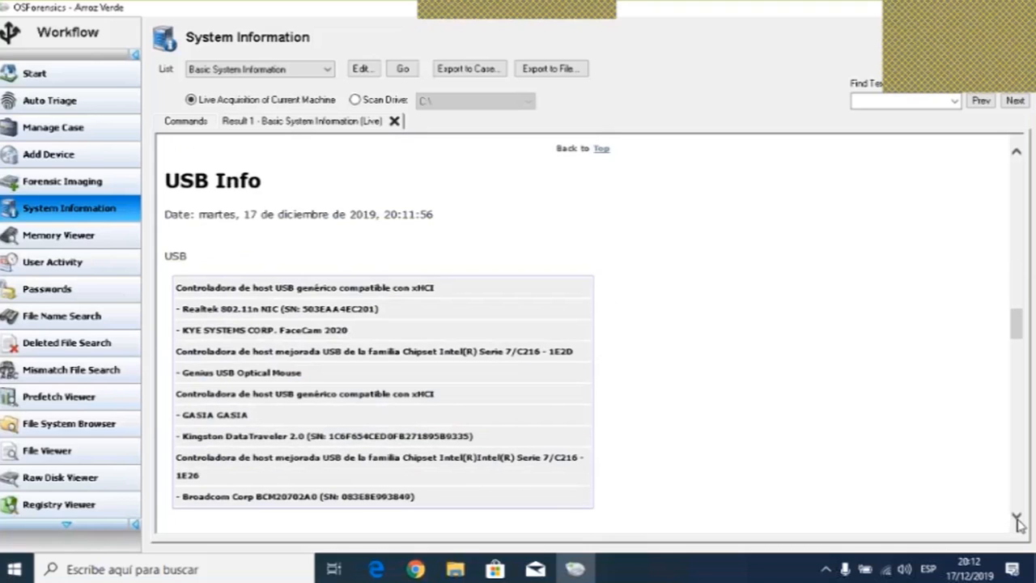
click(1017, 519)
click(1017, 519)
click(1017, 519)
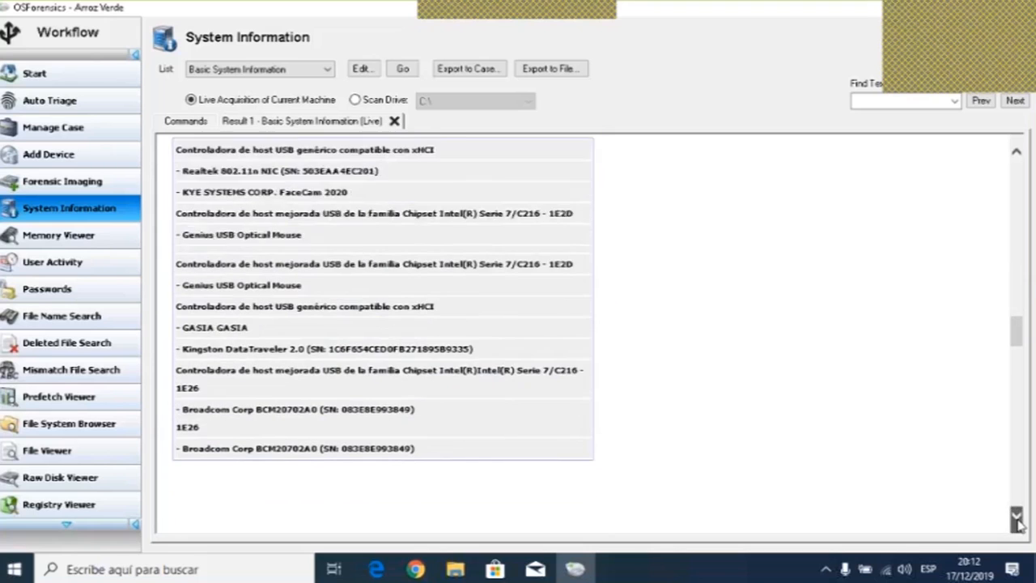
click(1017, 519)
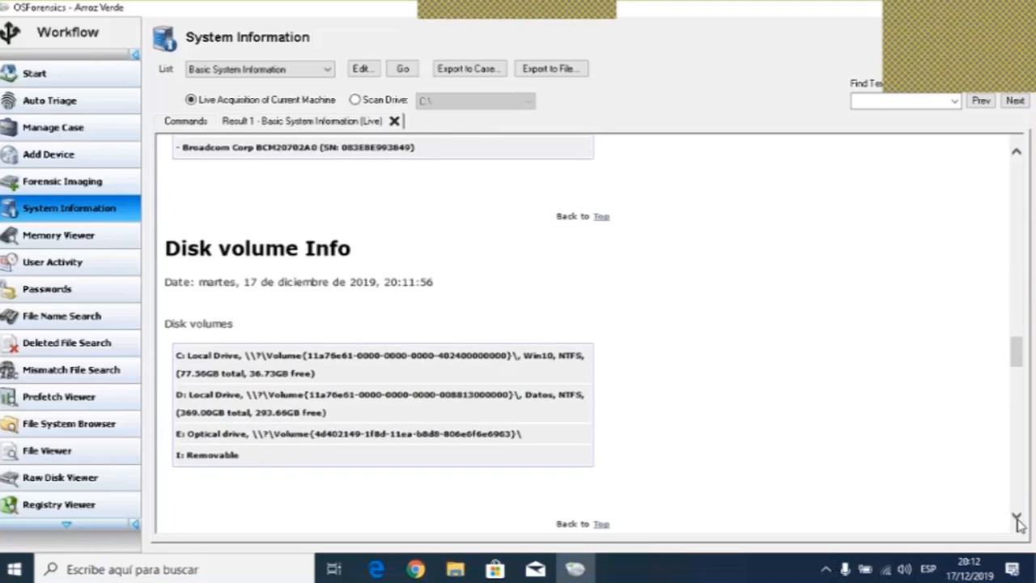
click(1017, 518)
click(1017, 518)
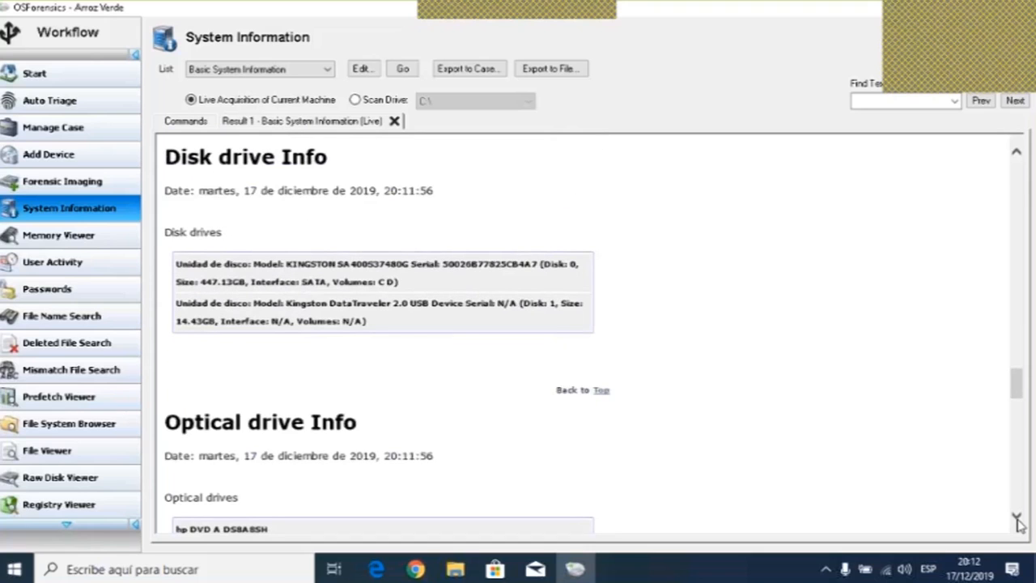
click(1017, 519)
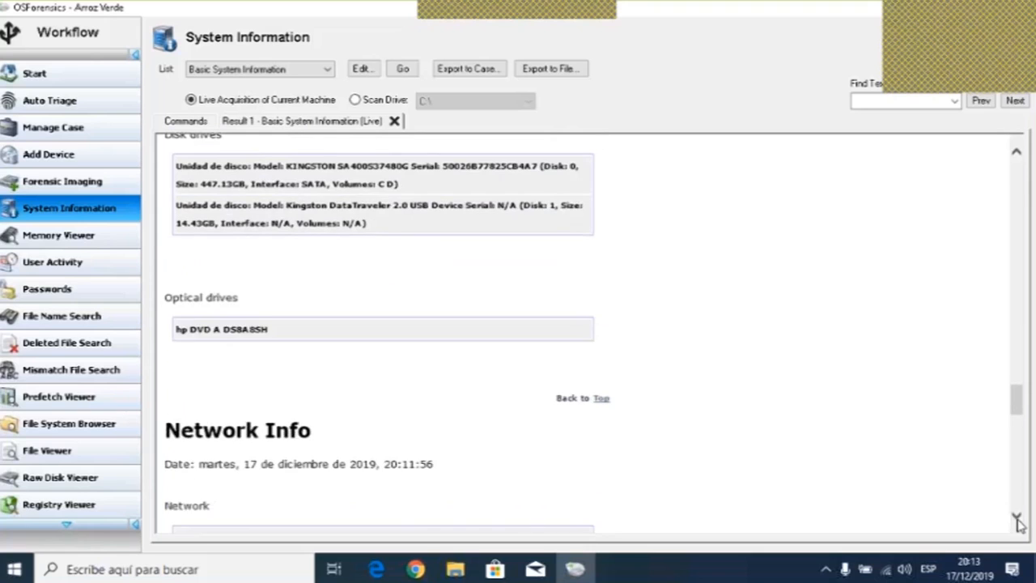
click(1017, 519)
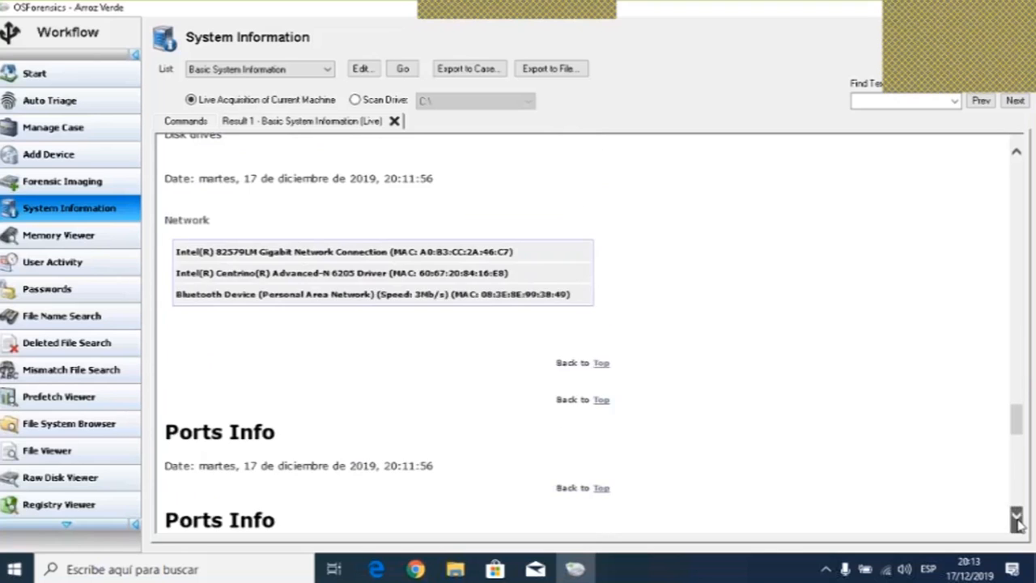
click(1017, 518)
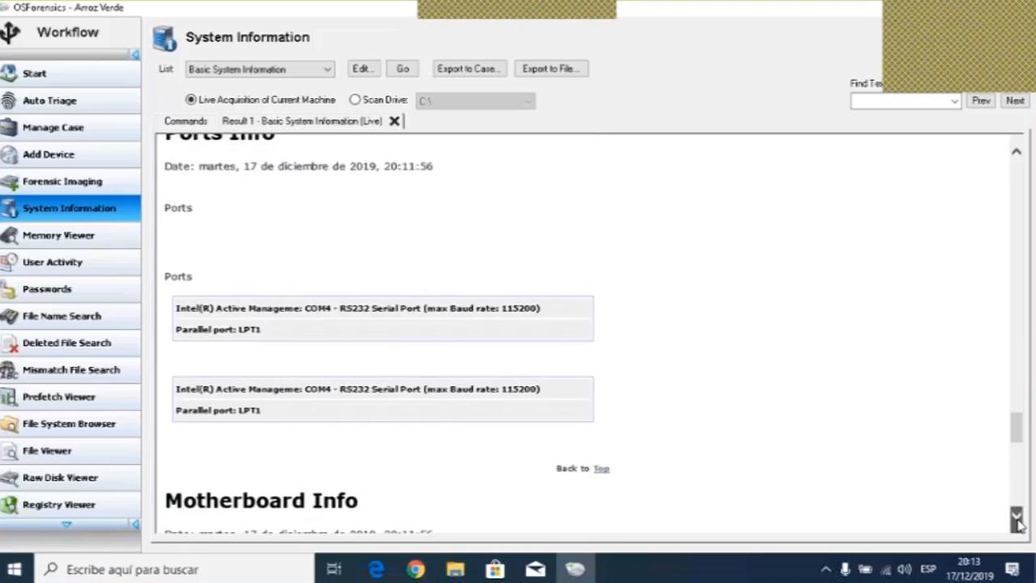
click(1017, 519)
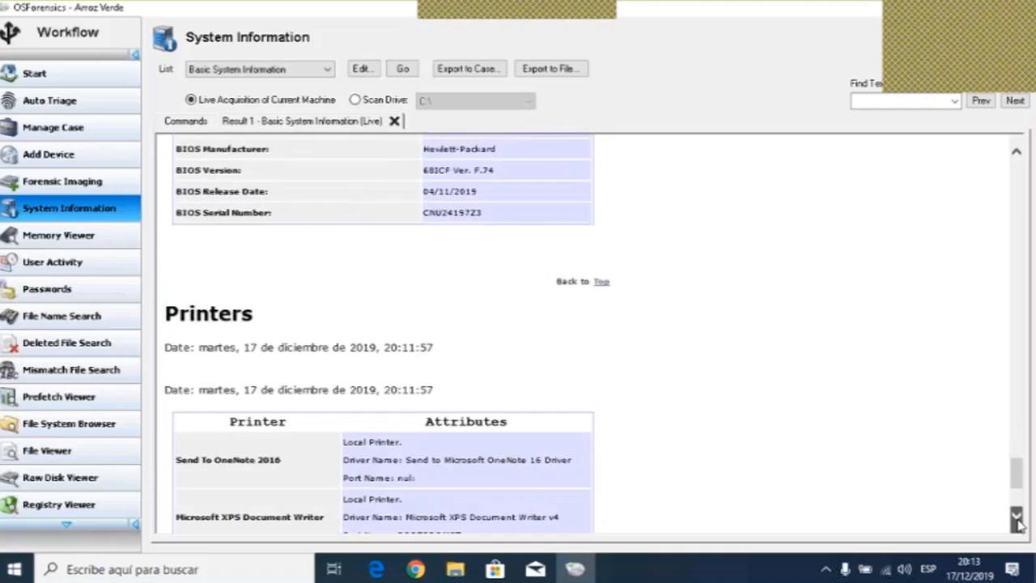
click(1017, 519)
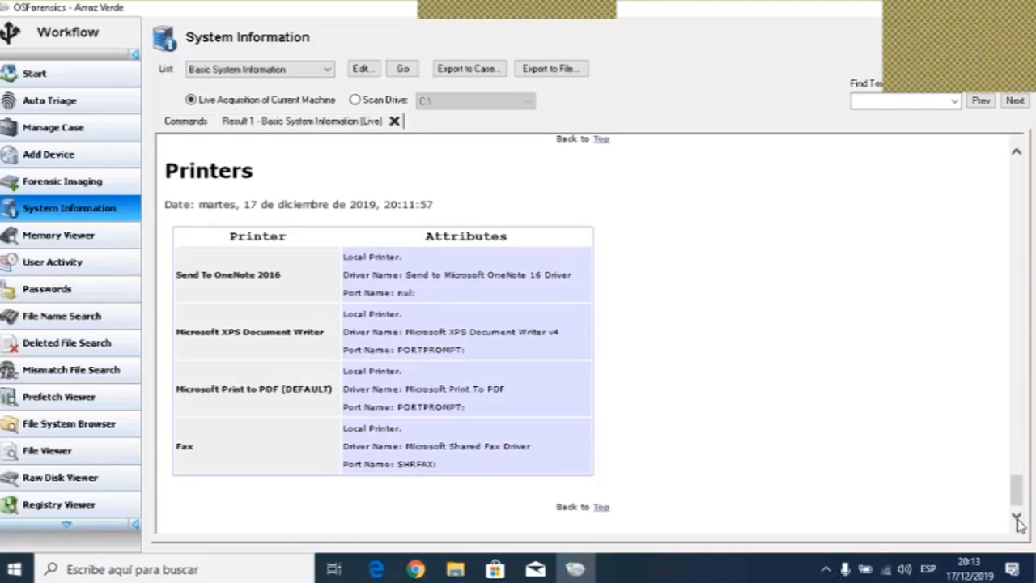
drag(1017, 489, 1017, 168)
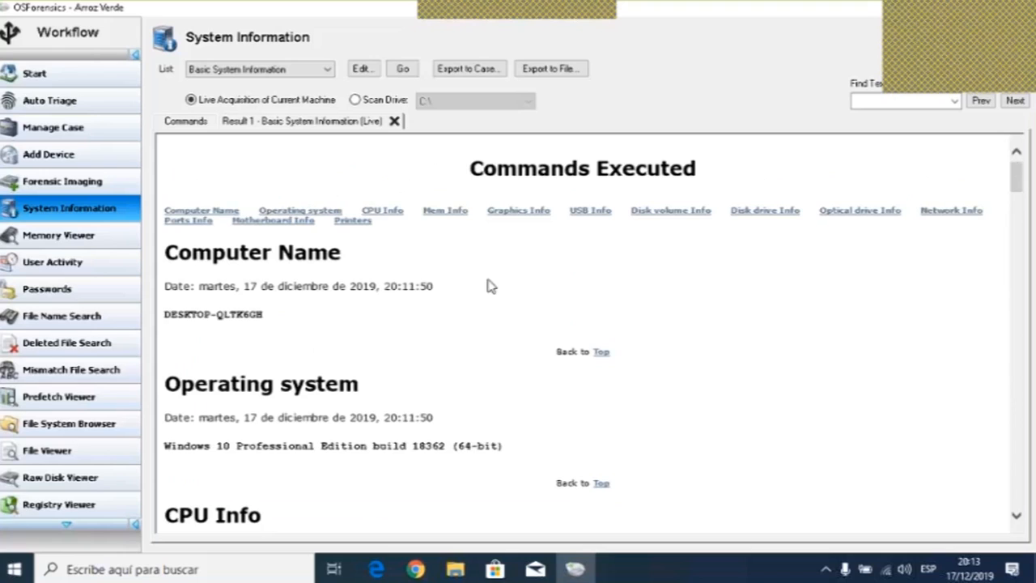
- Export the system information result to the case as an item titled Informacion del Sistemas
click(472, 70)
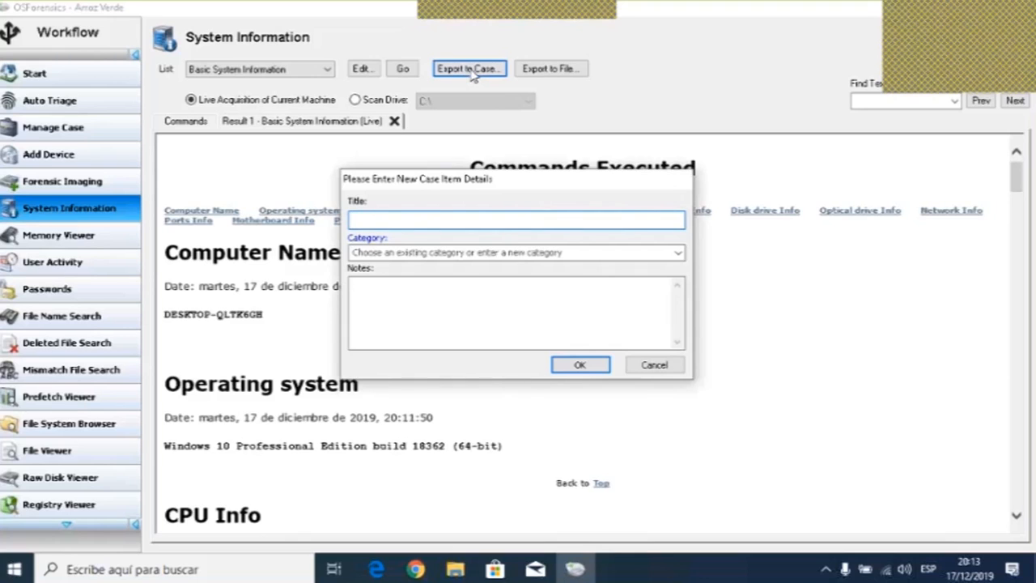
text(Informacion del Sistemas)
click(678, 255)
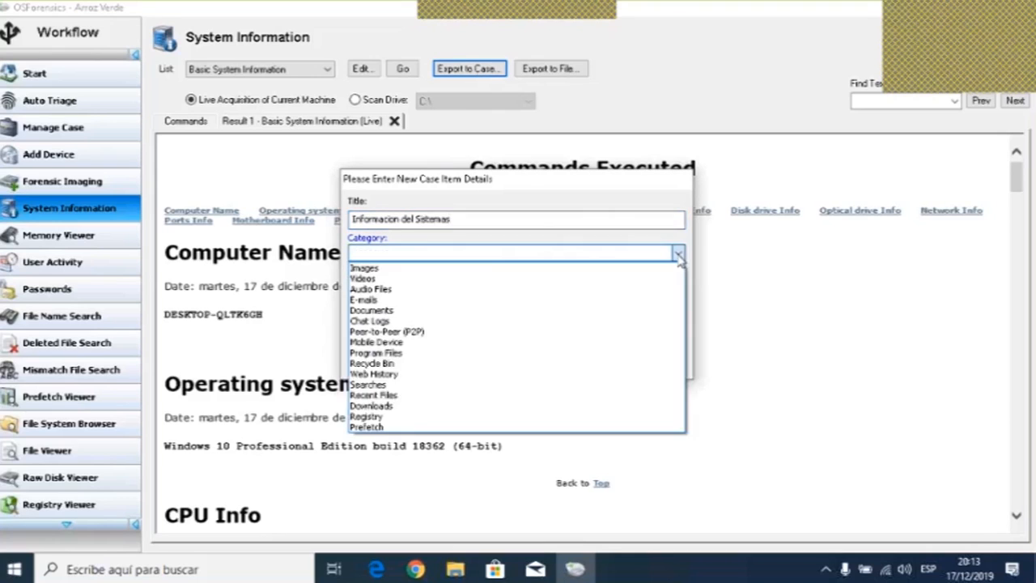
click(678, 255)
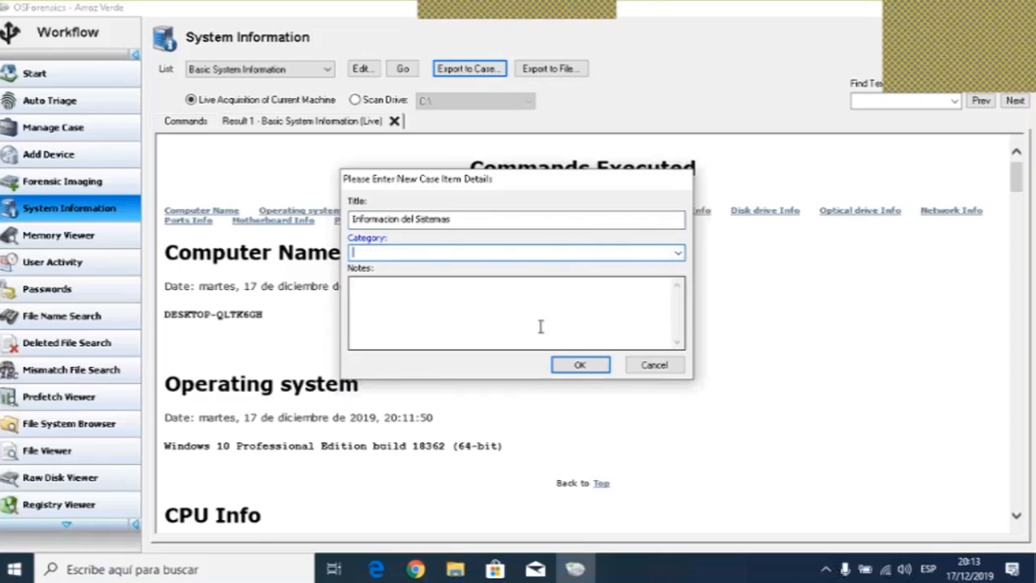
click(578, 367)
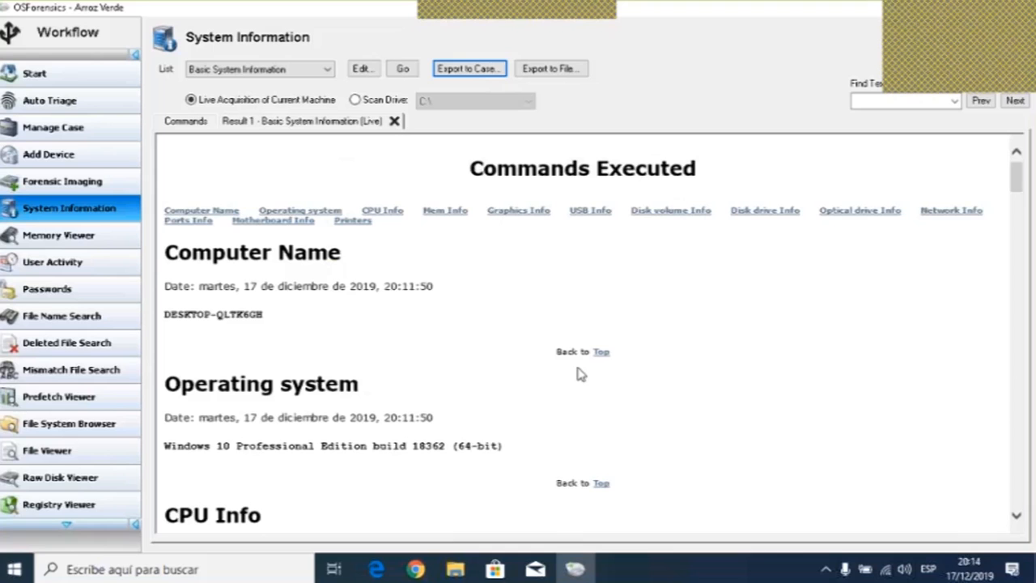
- Open the Memory Viewer, dismiss its warning, and inspect details of the running processes one by one
click(63, 239)
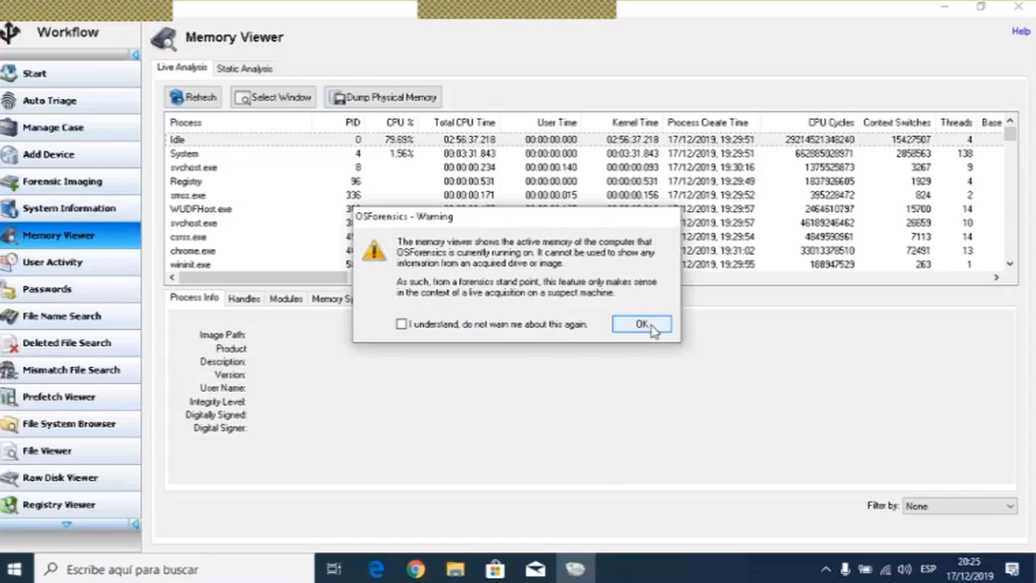
click(642, 325)
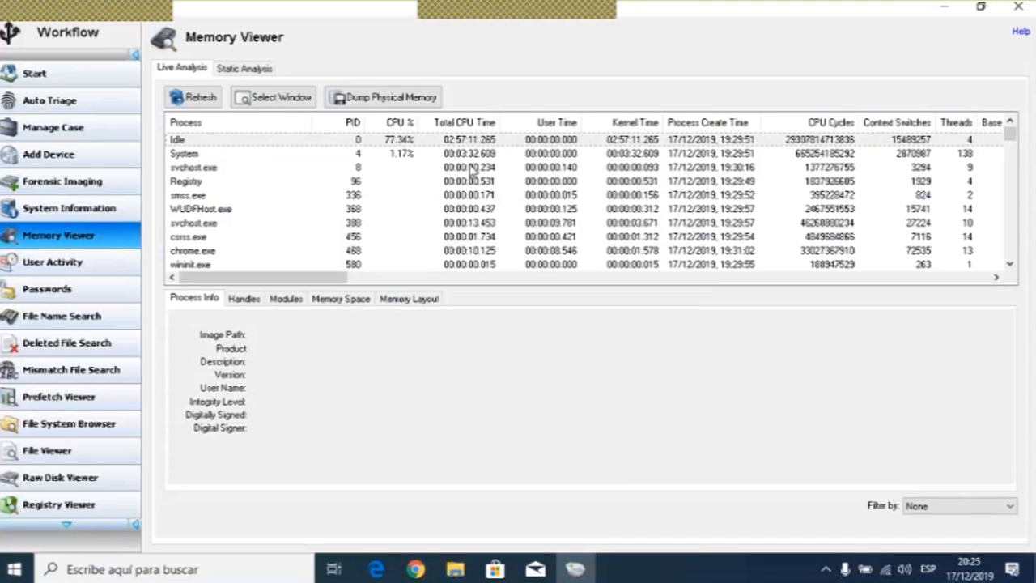
click(197, 156)
click(199, 142)
click(201, 154)
click(204, 167)
click(207, 182)
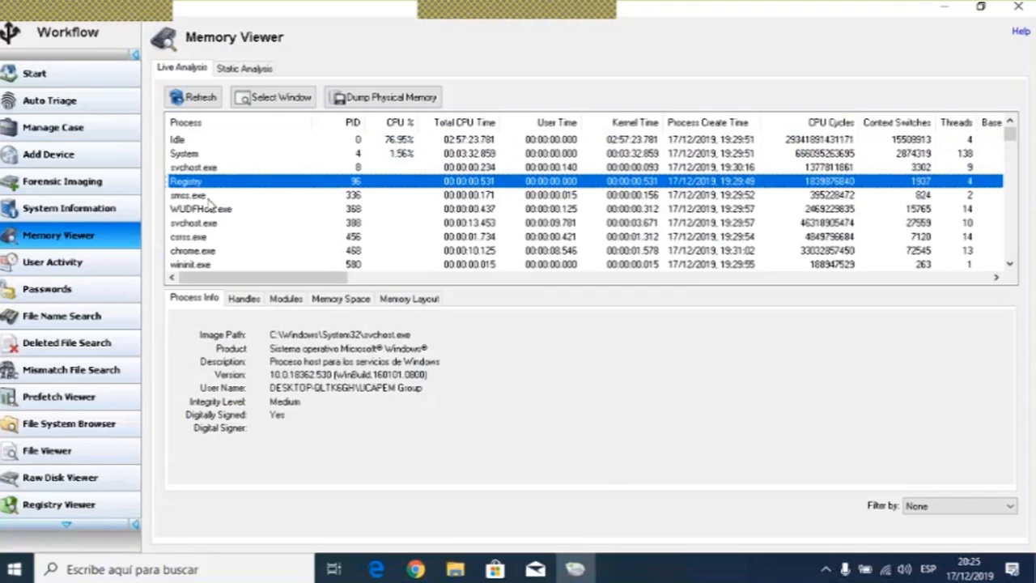
click(207, 195)
click(209, 209)
click(212, 222)
click(215, 236)
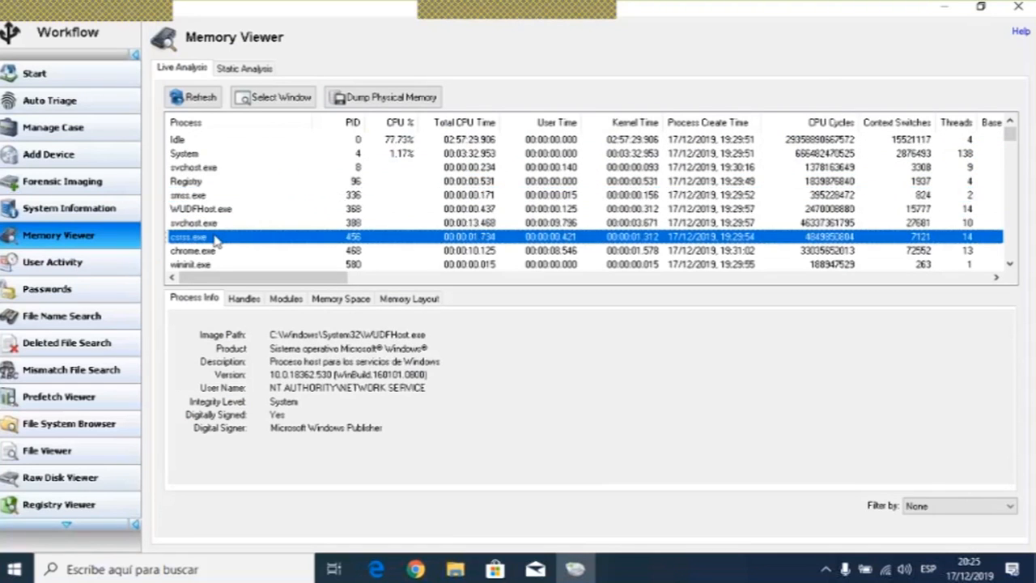
- Inspect the details of the csrss, chrome, svchost and System processes in turn
click(219, 250)
click(220, 264)
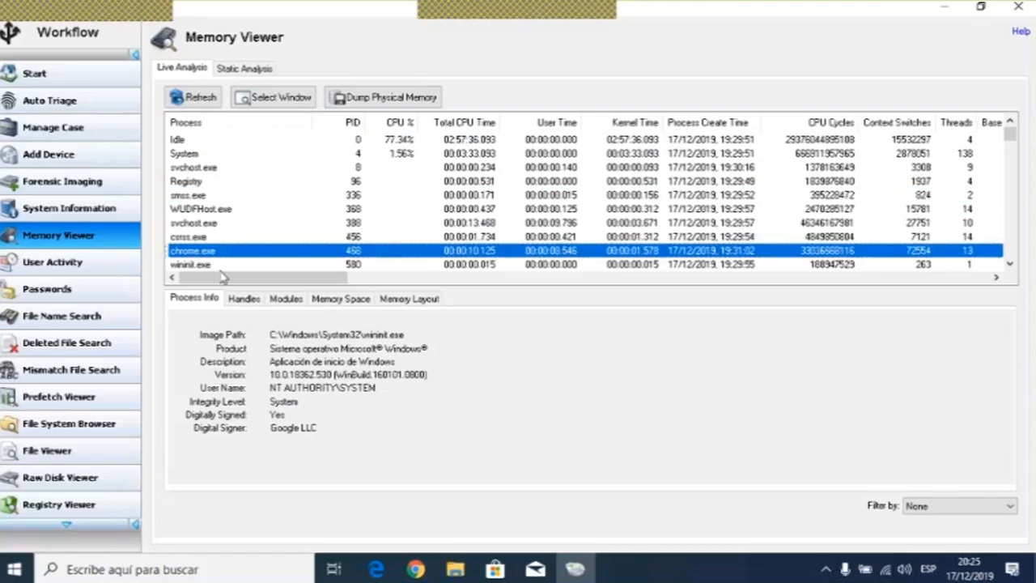
click(225, 210)
scroll(227, 208, up, 1)
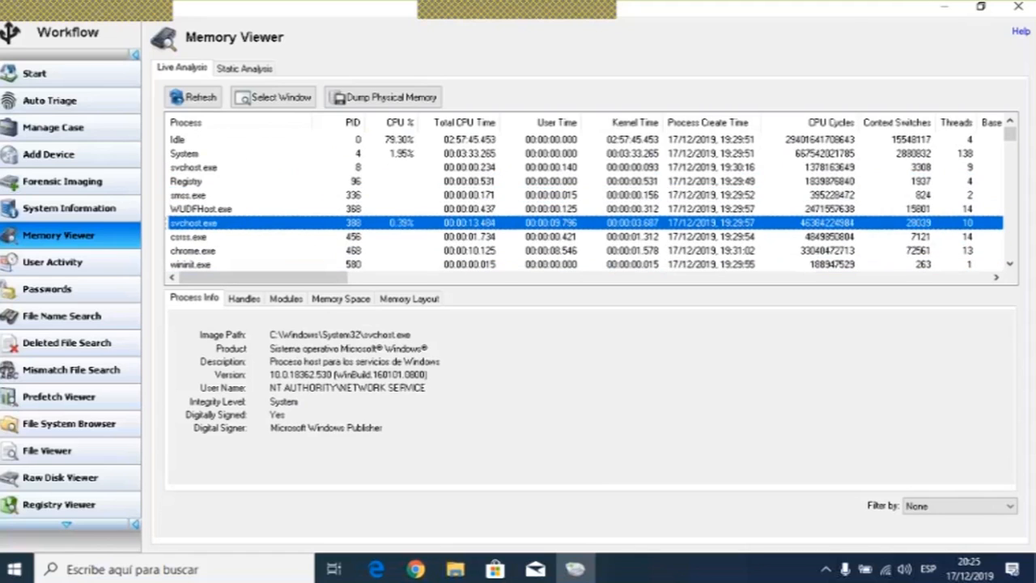
drag(199, 251, 198, 157)
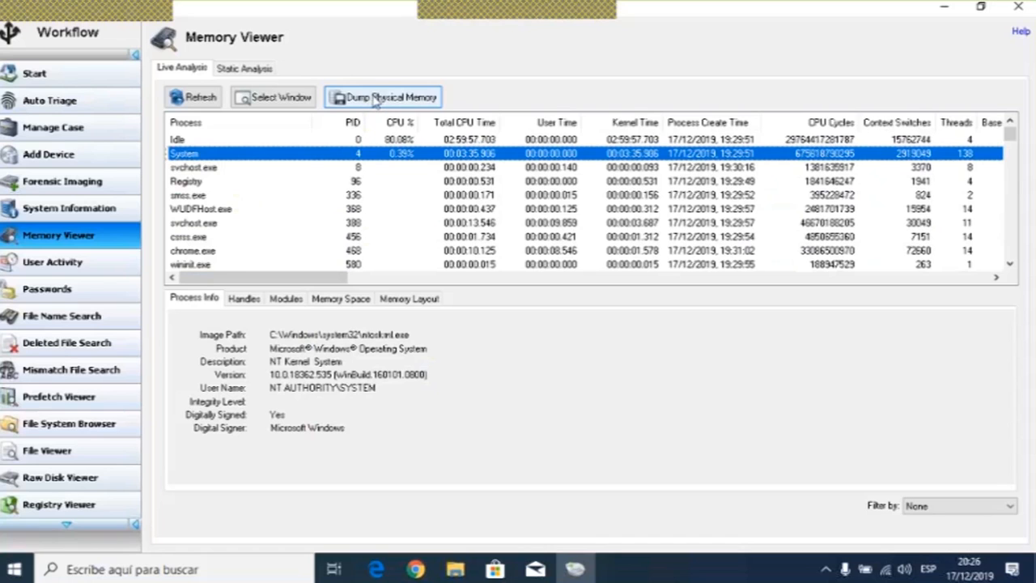
- Start a physical memory dump and browse to the Arroz Verde case folder under PassMark OSForensics Cases
click(375, 97)
drag(259, 32, 496, 102)
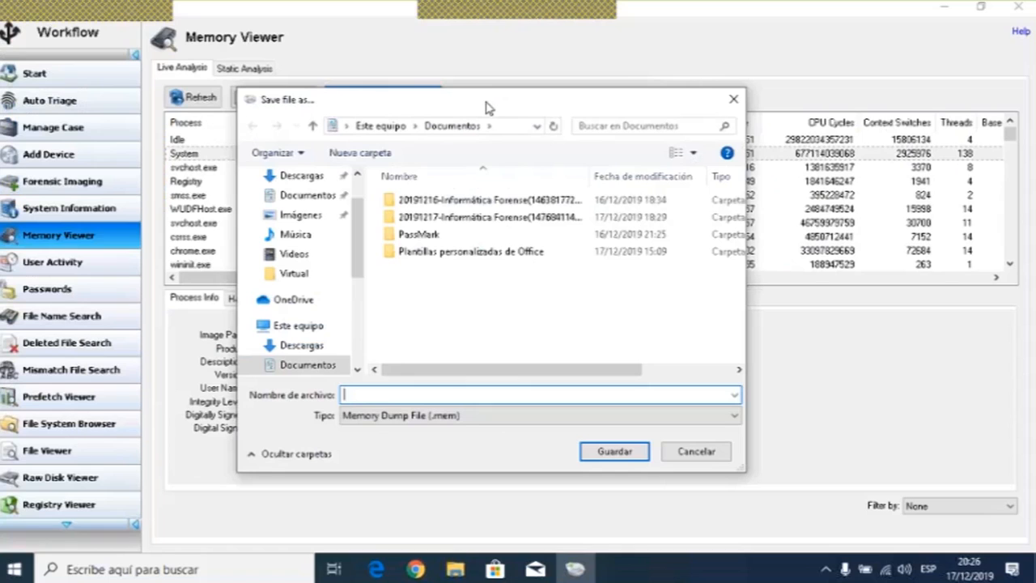
double_click(413, 235)
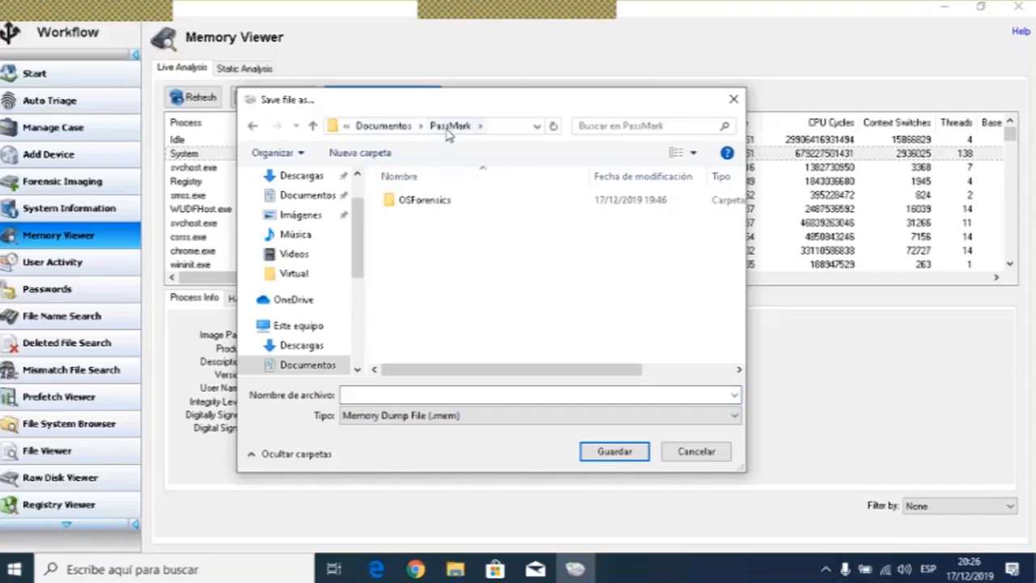
double_click(391, 200)
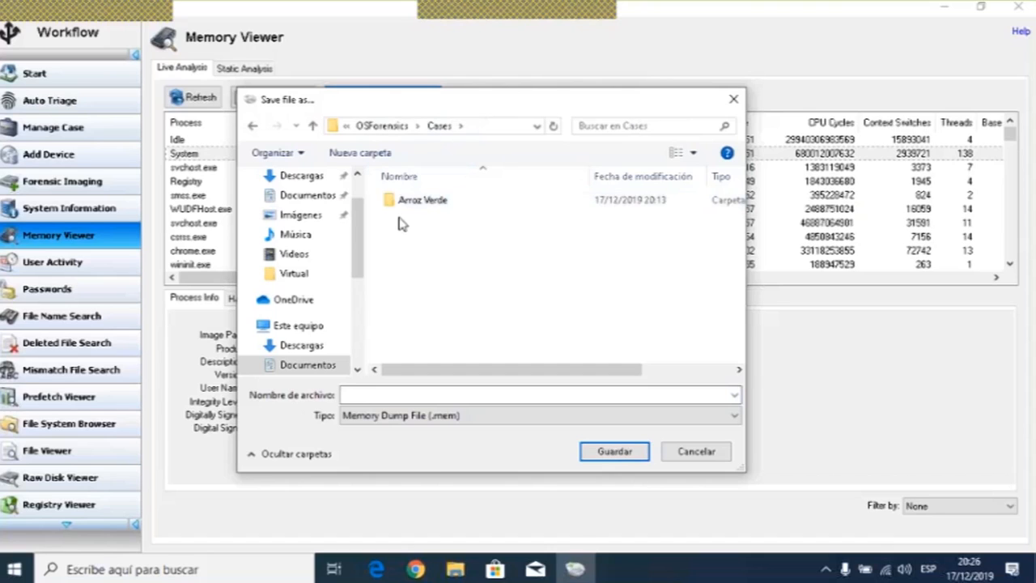
double_click(390, 200)
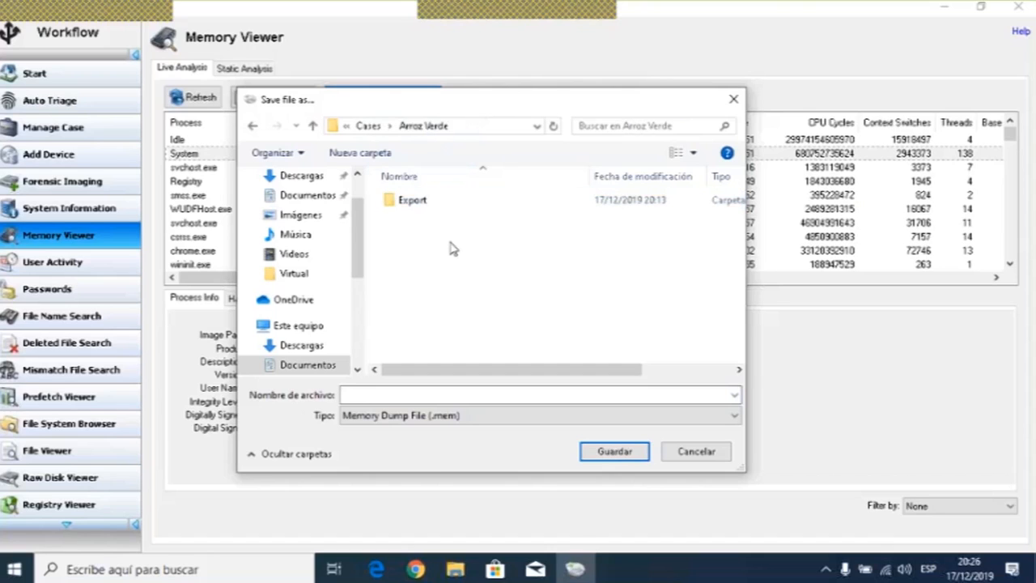
- Name the dump file memoria with the Memory Dump File (.mem) type, save it, and acknowledge completion
key(Tab)
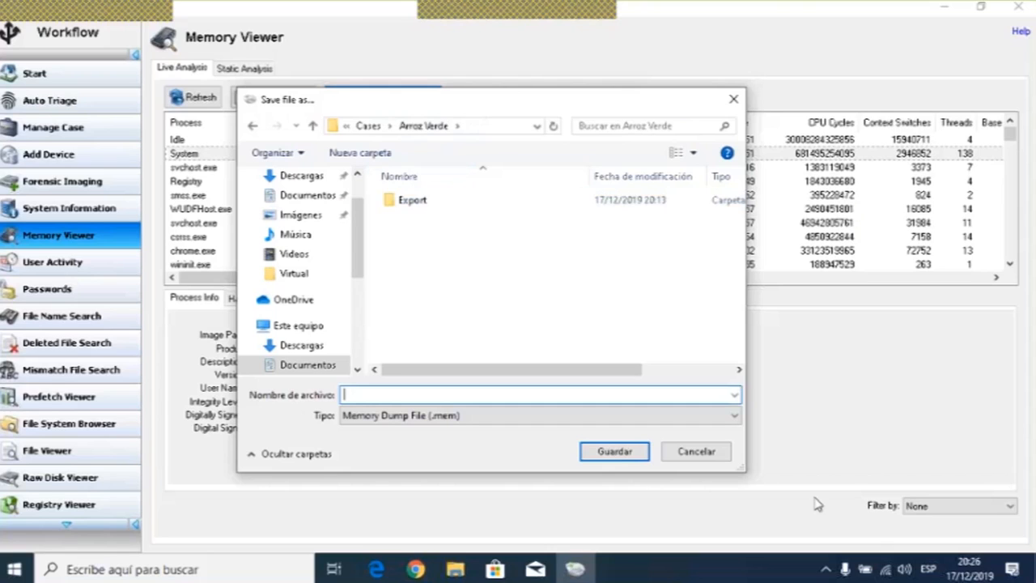
text(mem)
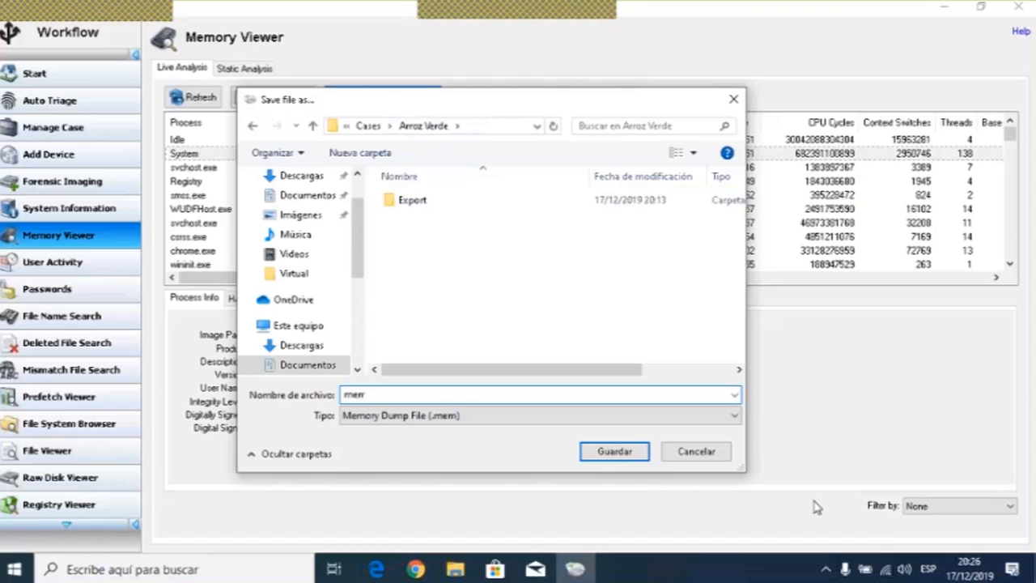
text(oria)
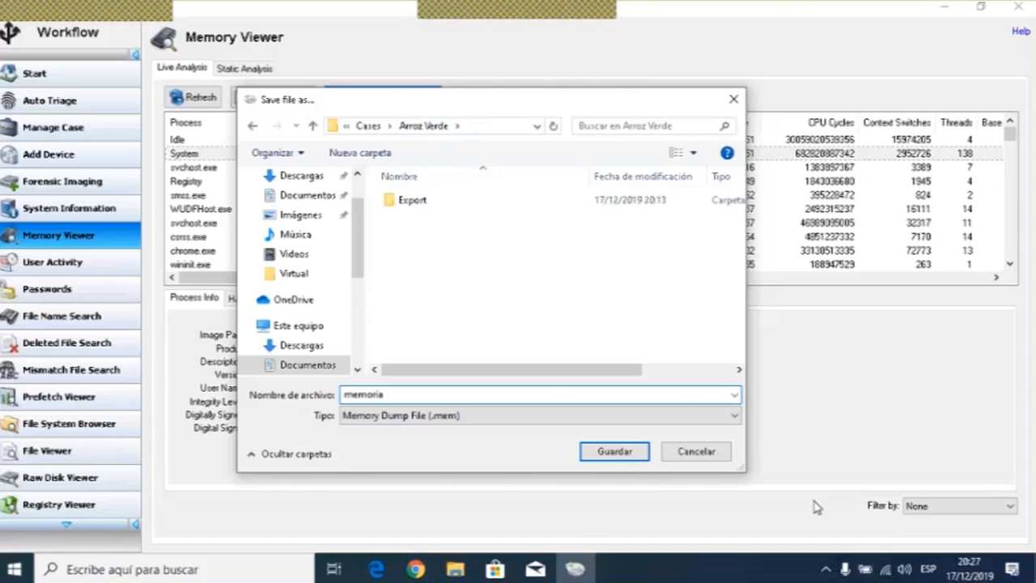
click(448, 427)
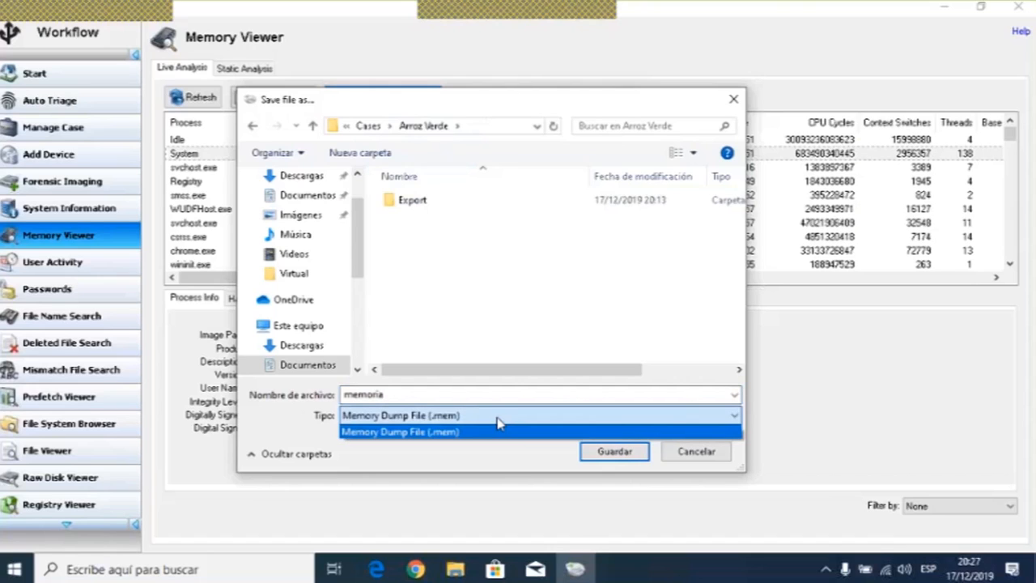
click(495, 413)
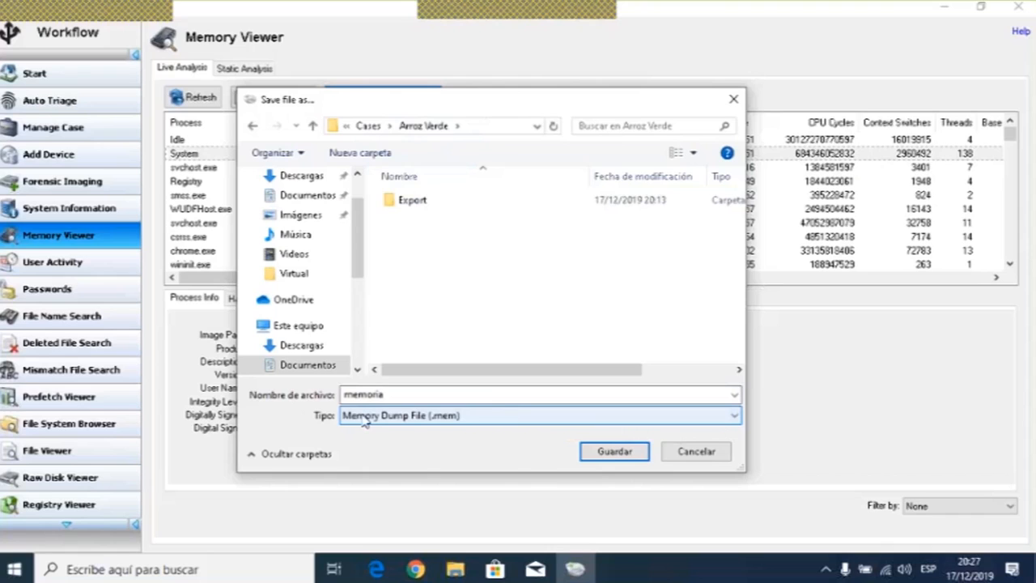
double_click(397, 394)
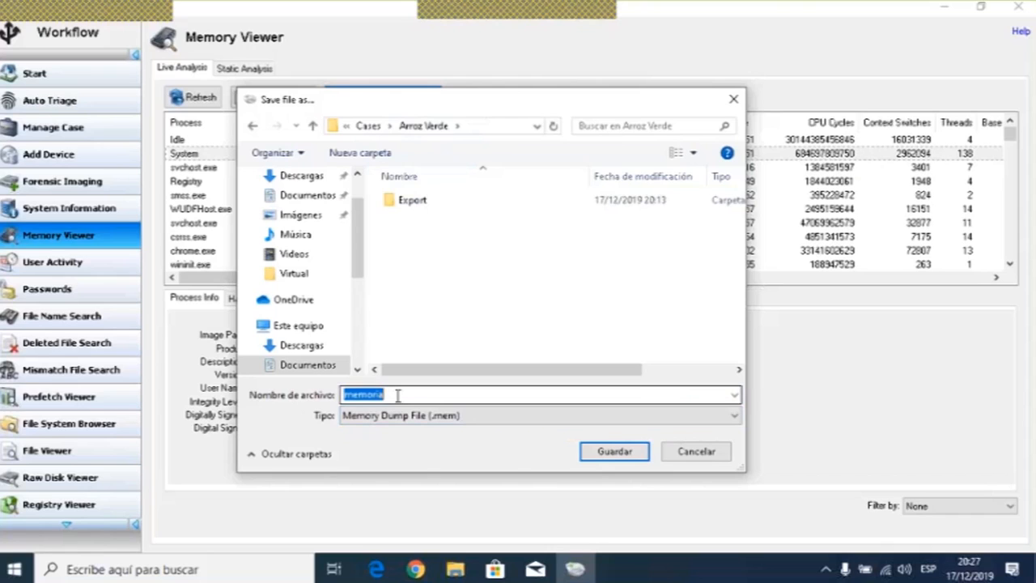
click(390, 394)
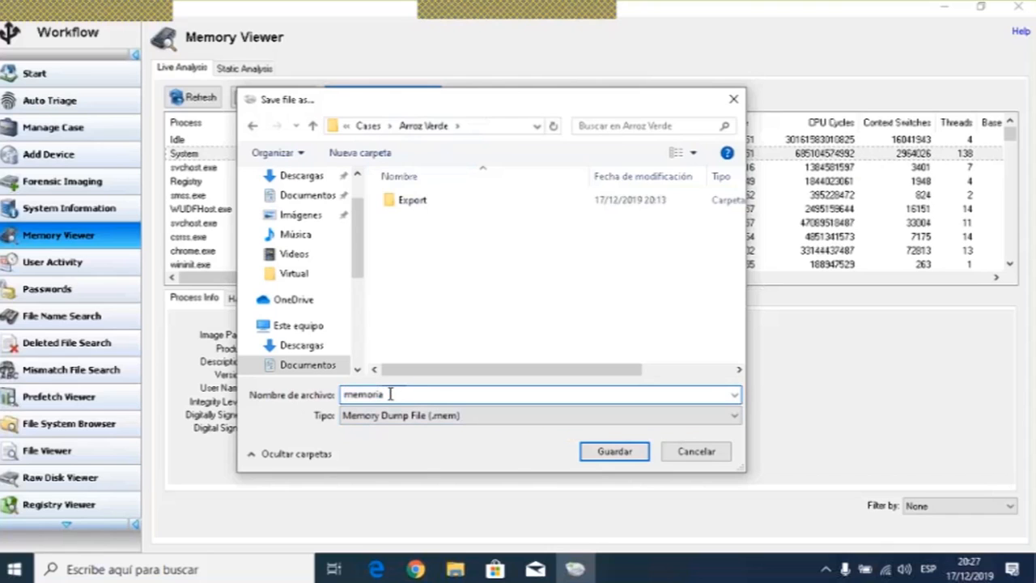
text(.)
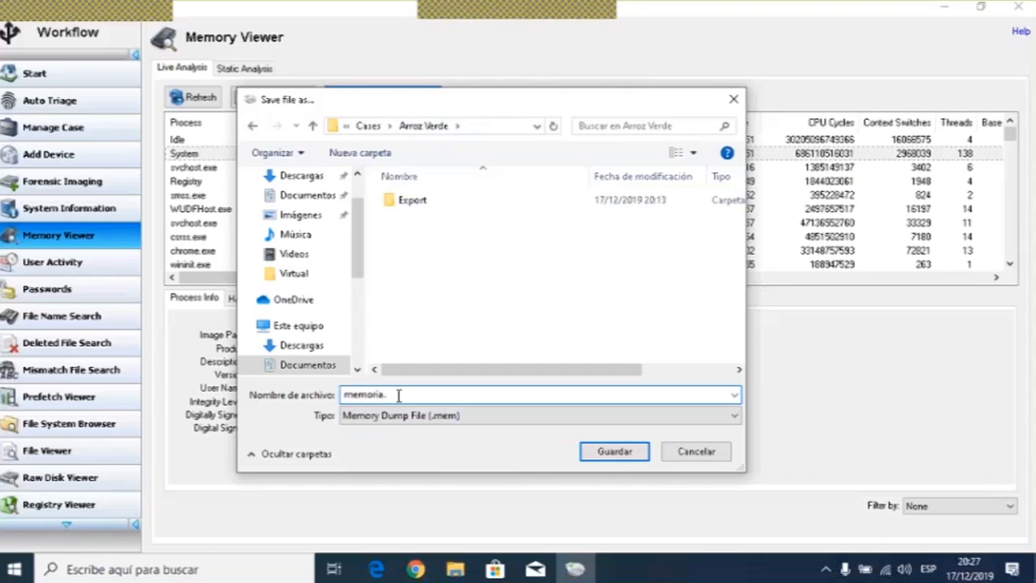
key(BackSpace)
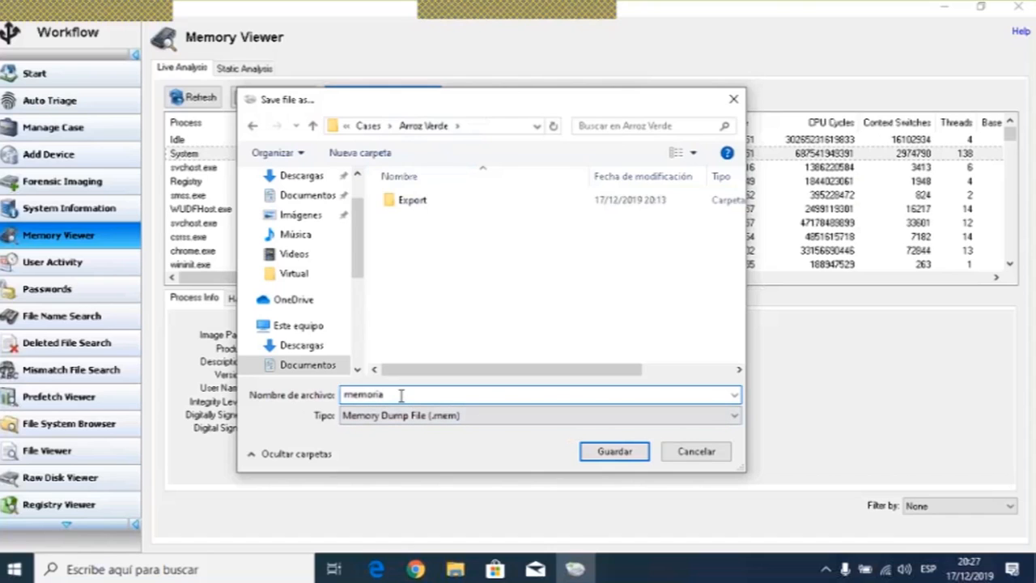
double_click(401, 394)
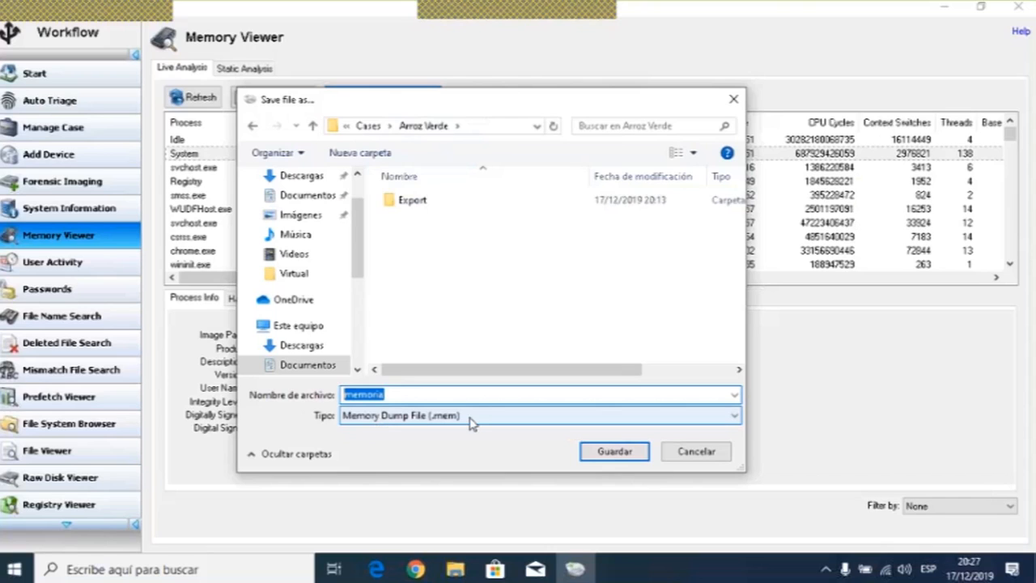
click(630, 455)
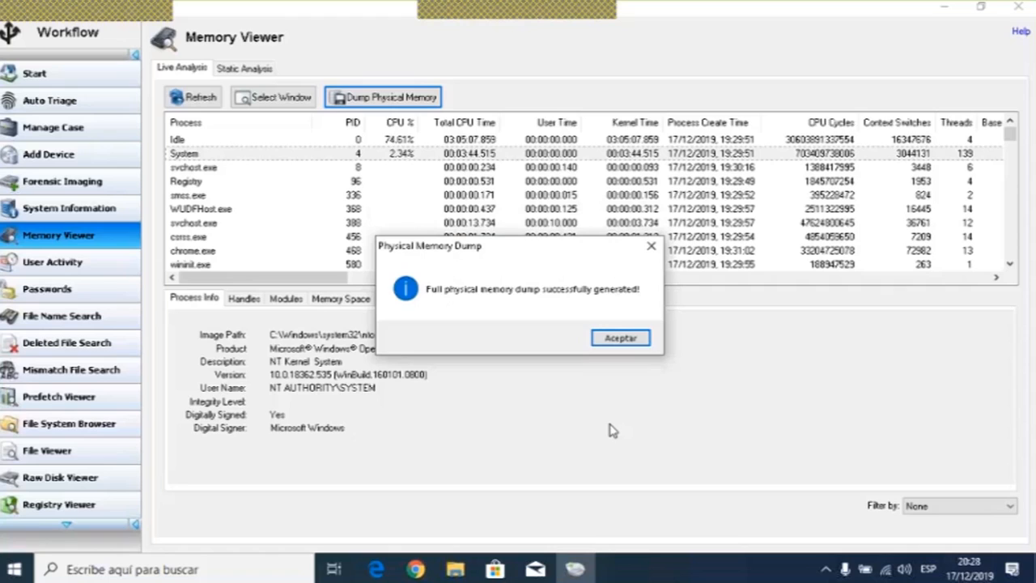
click(623, 339)
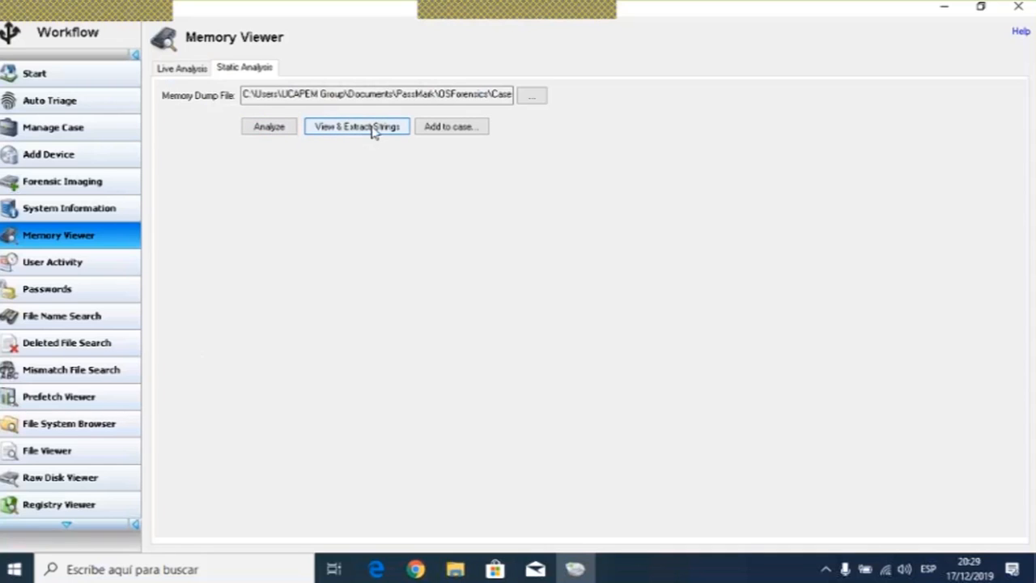
- Add the memory dump to the case as an item titled Volcado Memoria
click(453, 129)
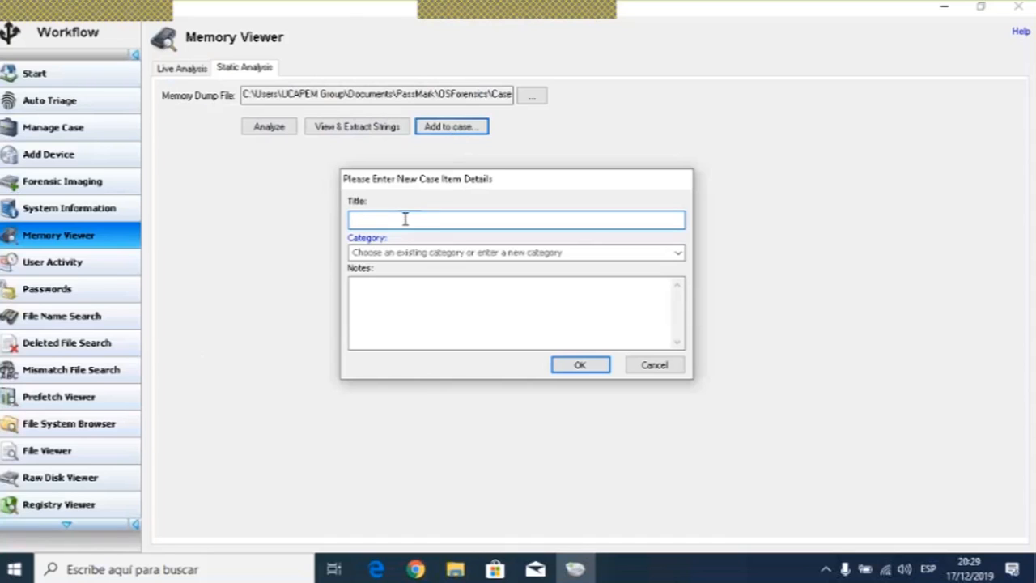
text(Voc)
text(ao)
text(do Memoria)
click(580, 366)
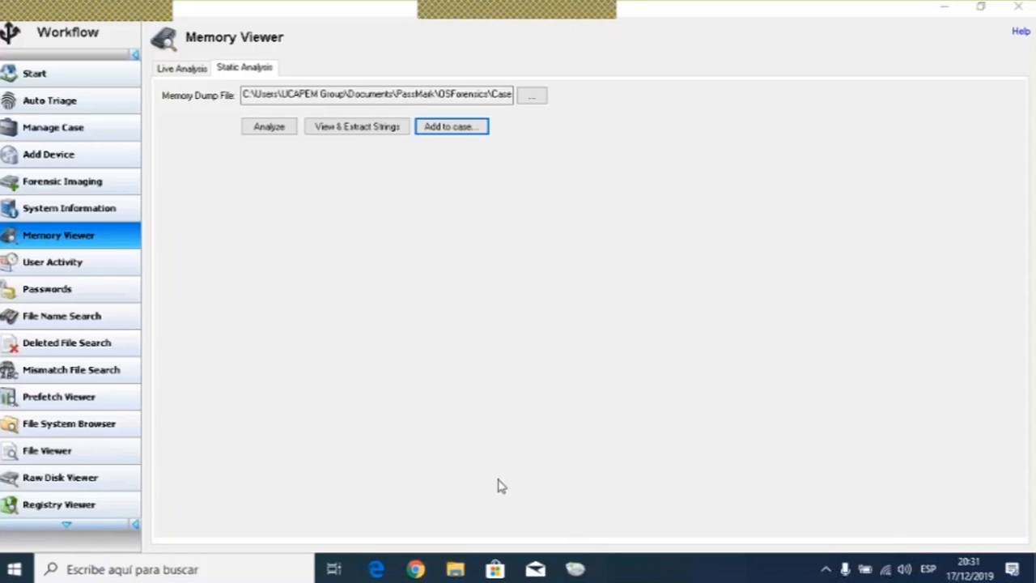
- Open File Explorer and browse the Arroz Verde case folder to check its saved files, then close it
click(453, 570)
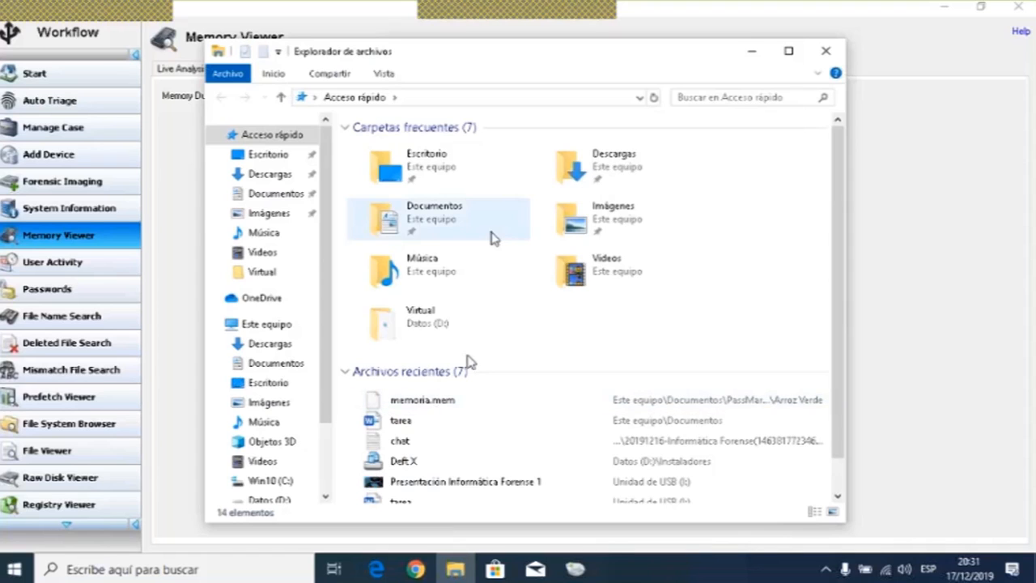
click(449, 229)
double_click(449, 229)
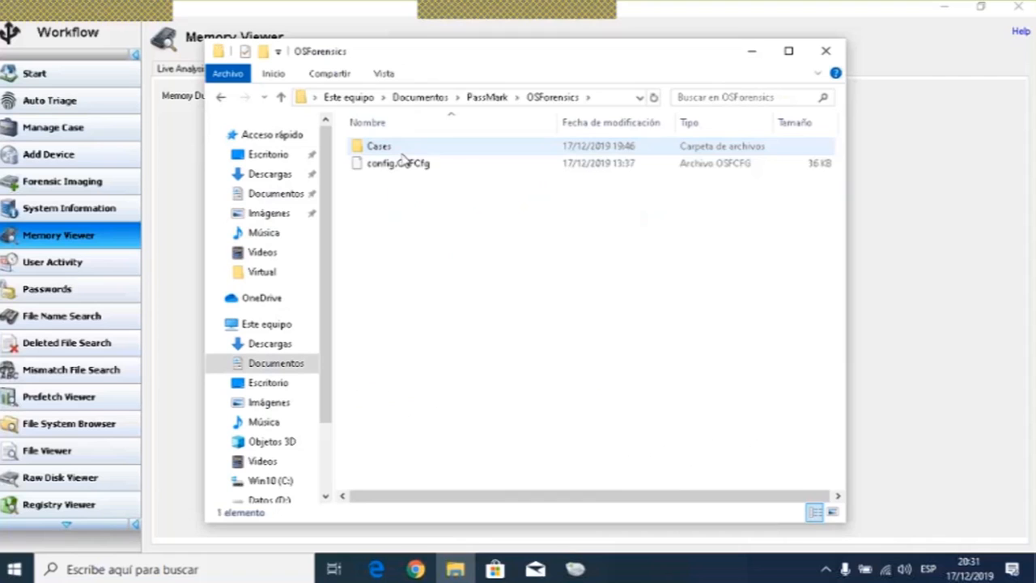
double_click(386, 149)
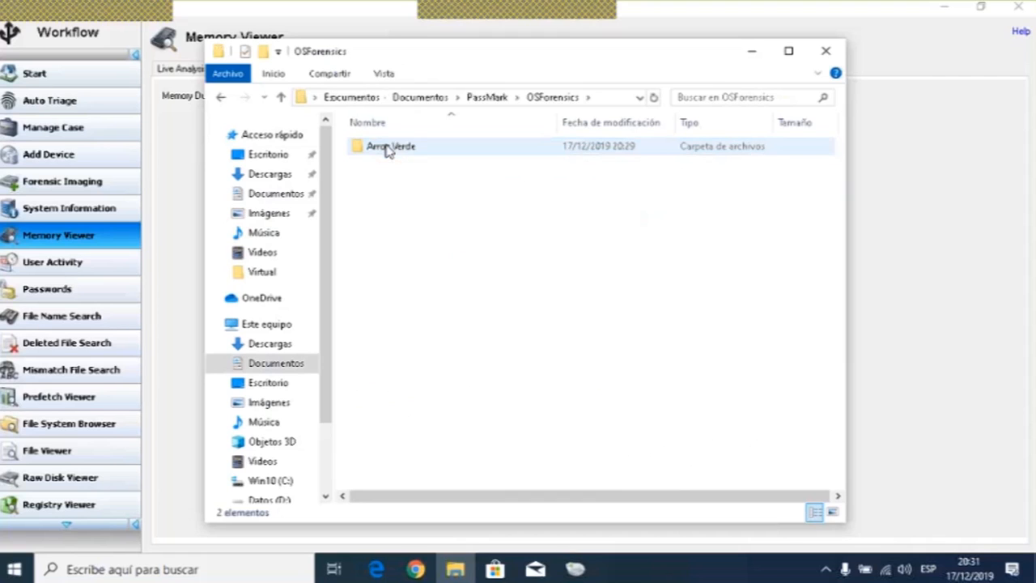
double_click(388, 149)
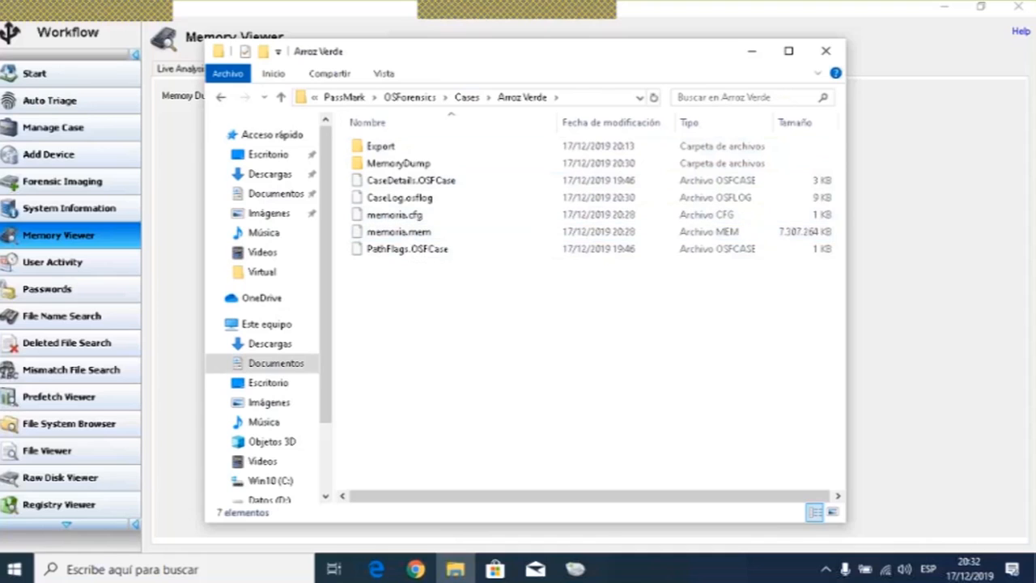
click(831, 53)
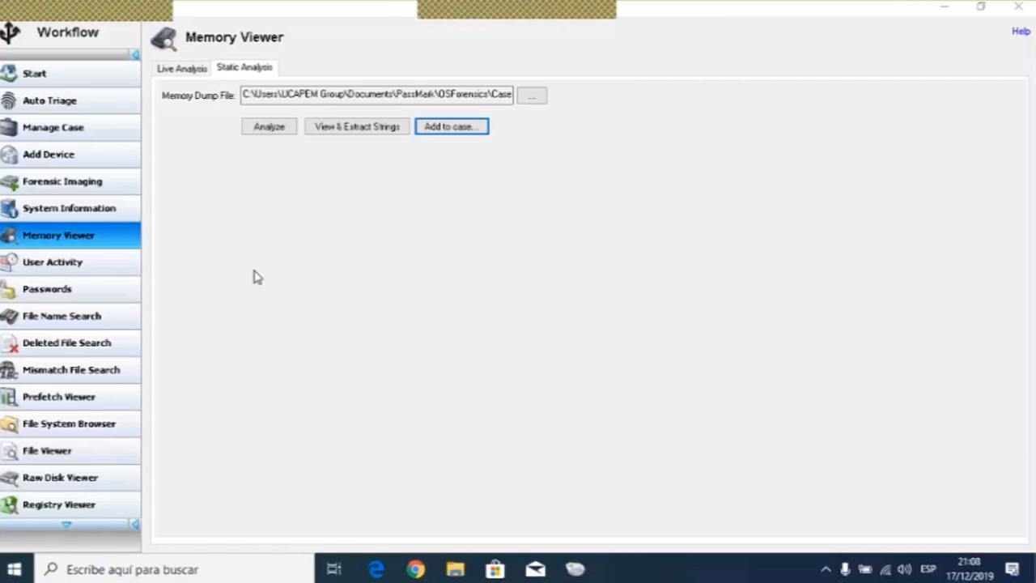
- Open User Activity and scan the live machine, dismissing the summary afterwards
click(82, 264)
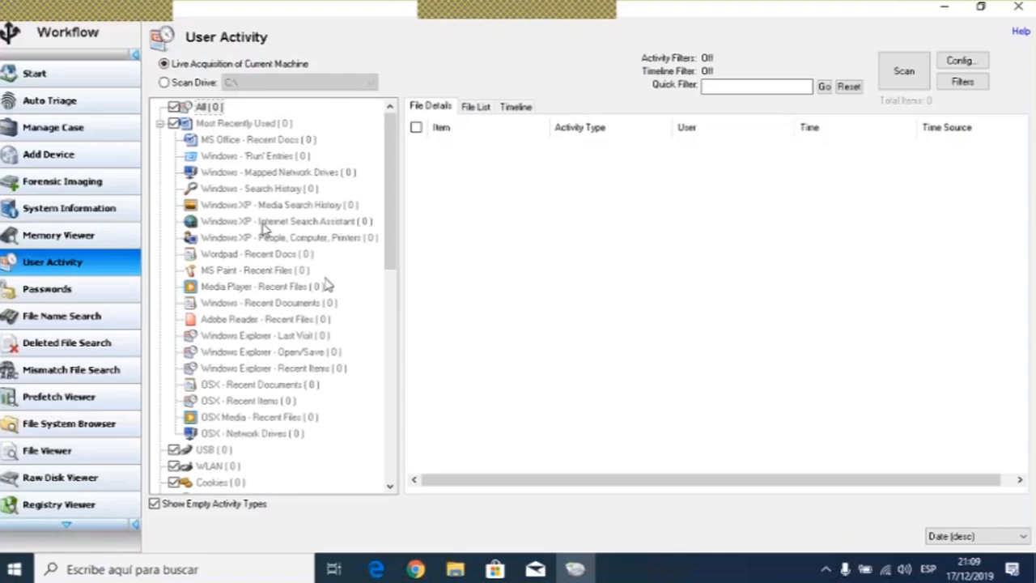
scroll(271, 188, down, 4)
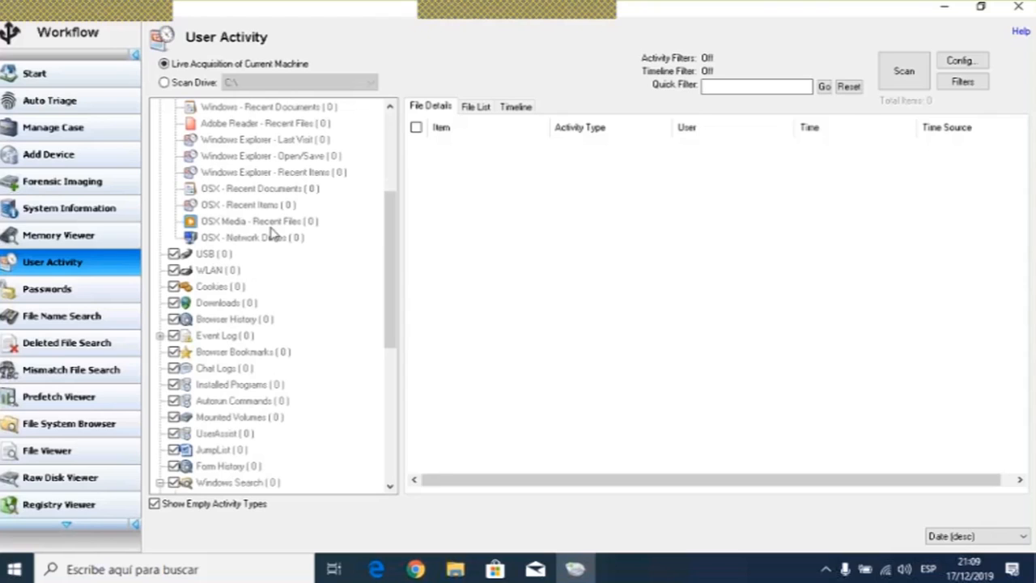
click(919, 72)
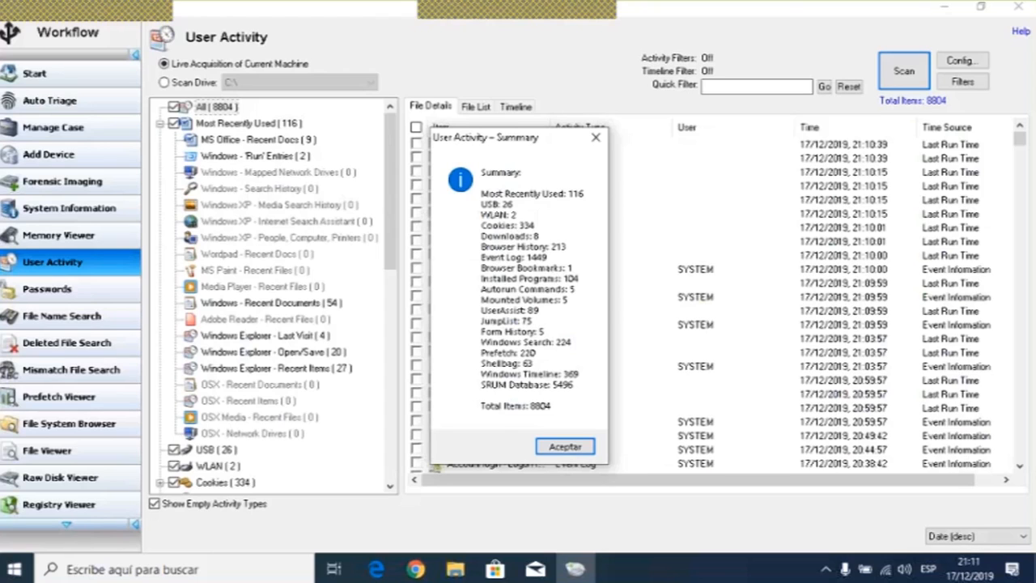
click(574, 446)
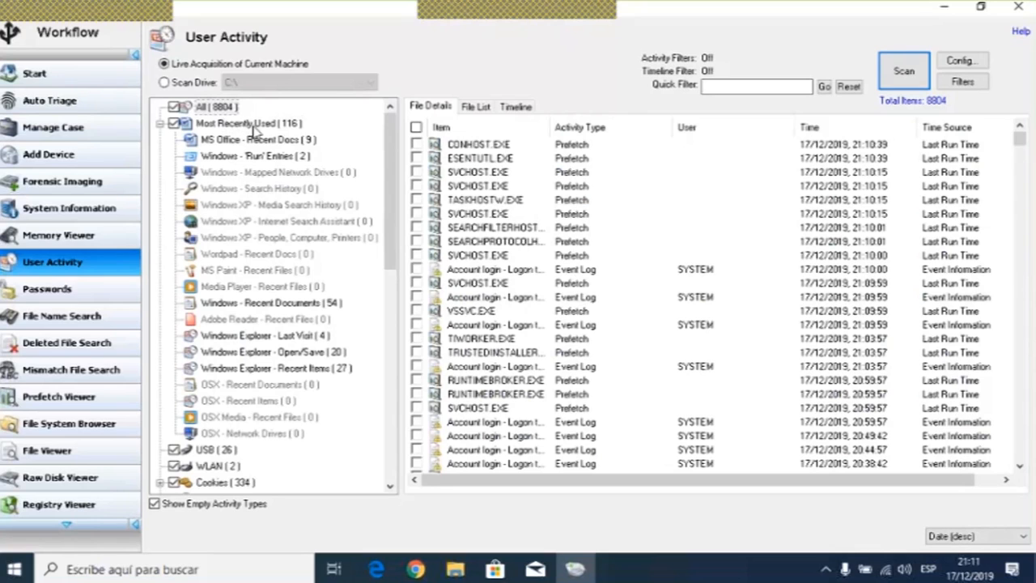
- Select the Most Recently Used category and scroll through its listed entries
click(254, 129)
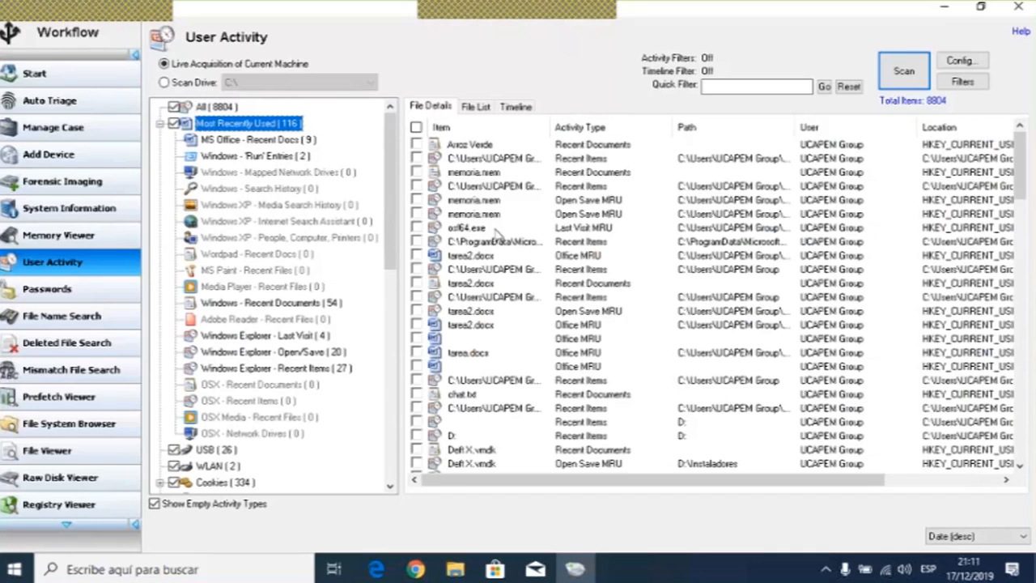
scroll(497, 235, down, 8)
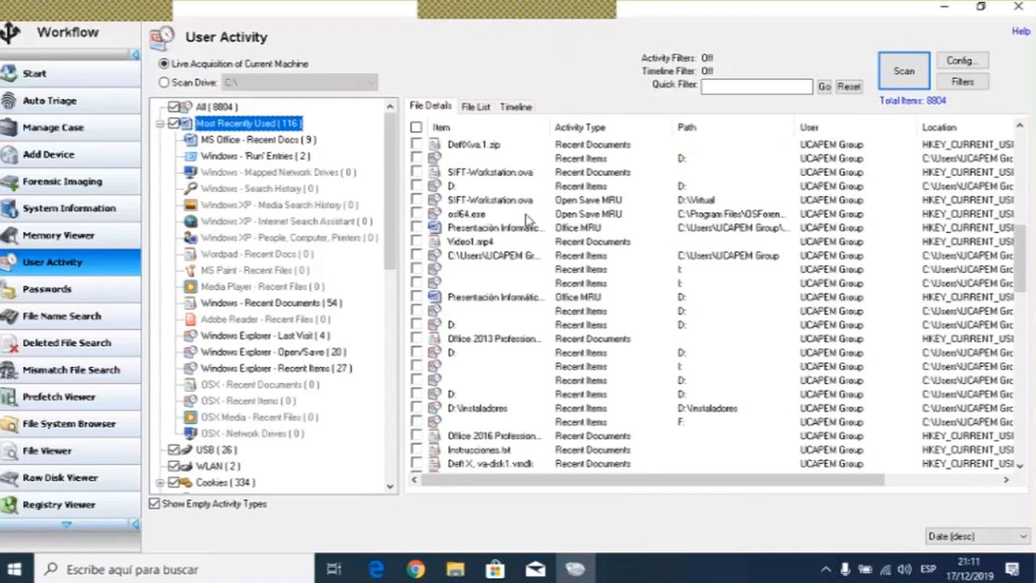
scroll(526, 219, down, 8)
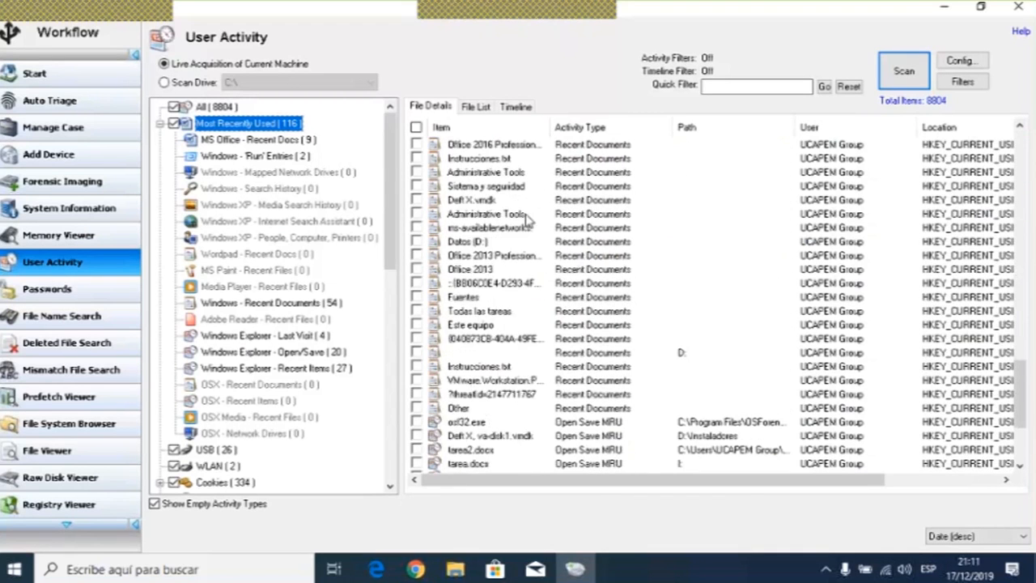
scroll(526, 218, down, 3)
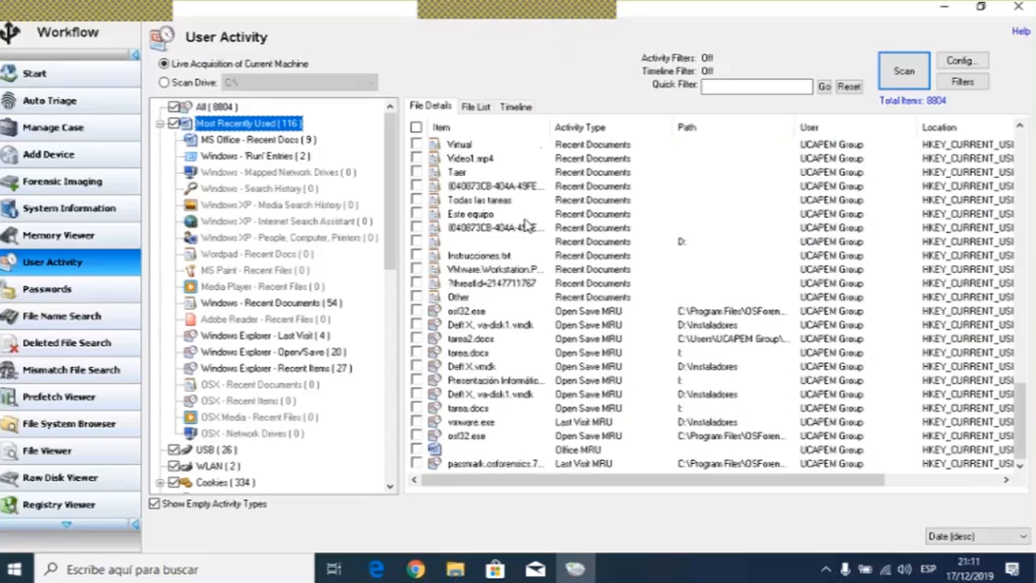
scroll(526, 226, up, 5)
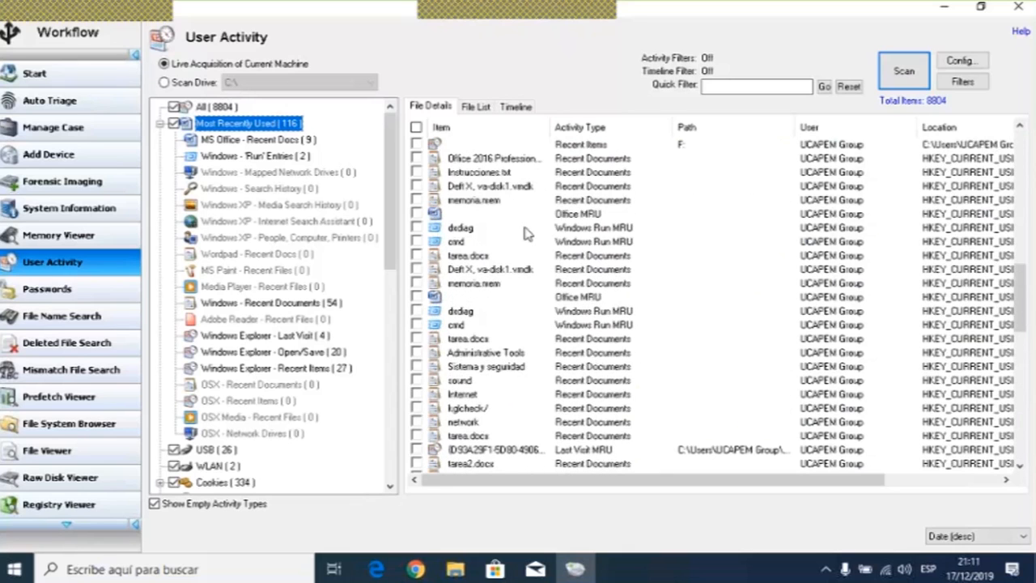
- Scroll through the Most Recently Used entries, across to the Location and Last Access columns and back
scroll(530, 235, up, 2)
drag(647, 479, 733, 479)
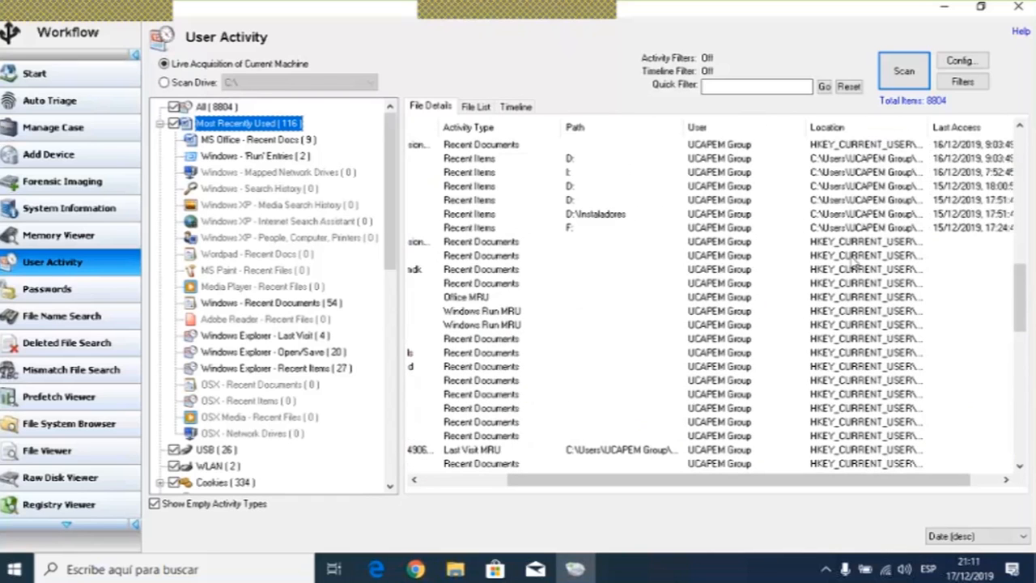
drag(906, 479, 941, 481)
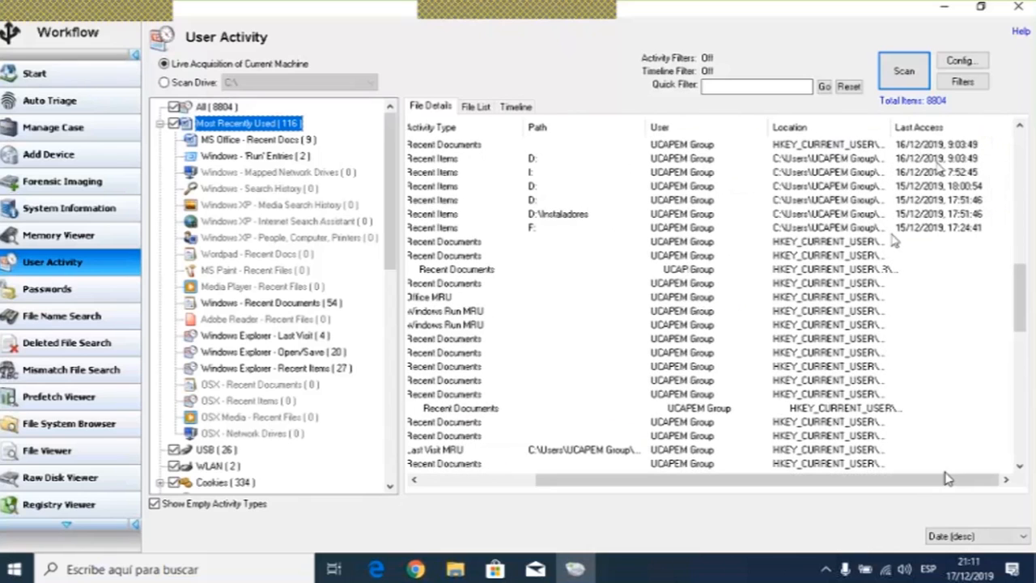
scroll(938, 169, down, 10)
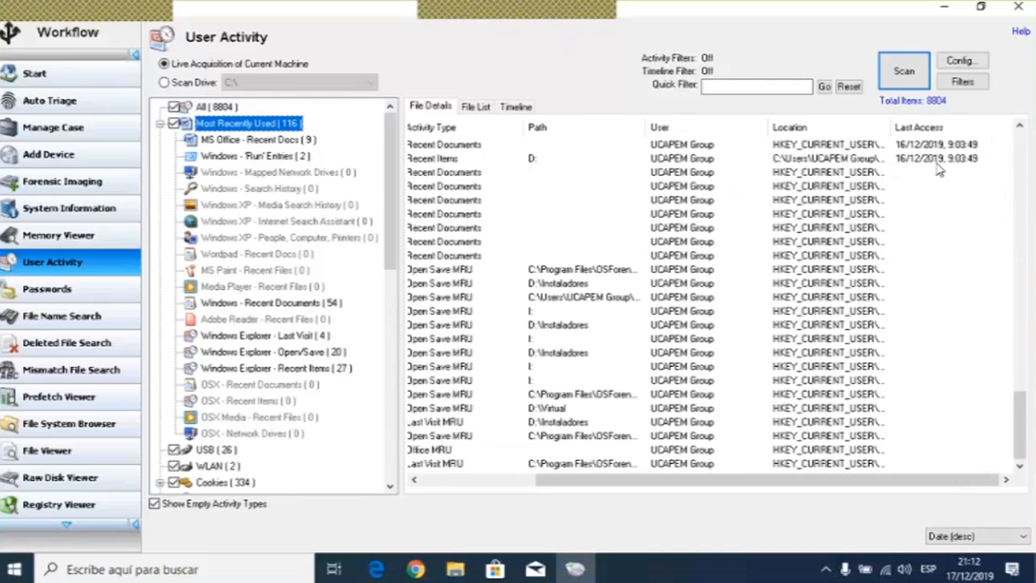
drag(924, 481, 779, 486)
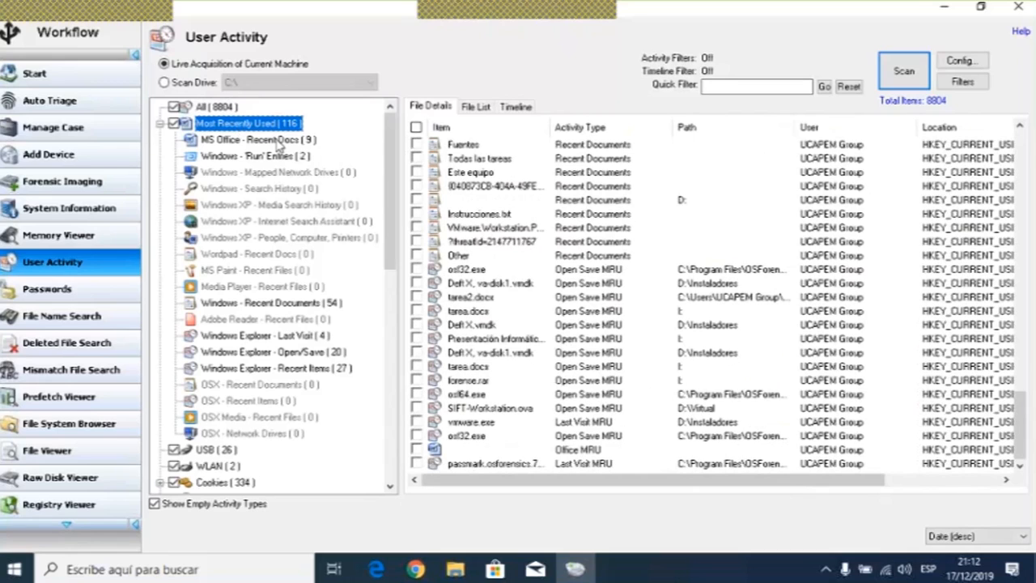
- Open the MS Office - Recent Docs category and widen the Path column to read the full document paths
click(270, 141)
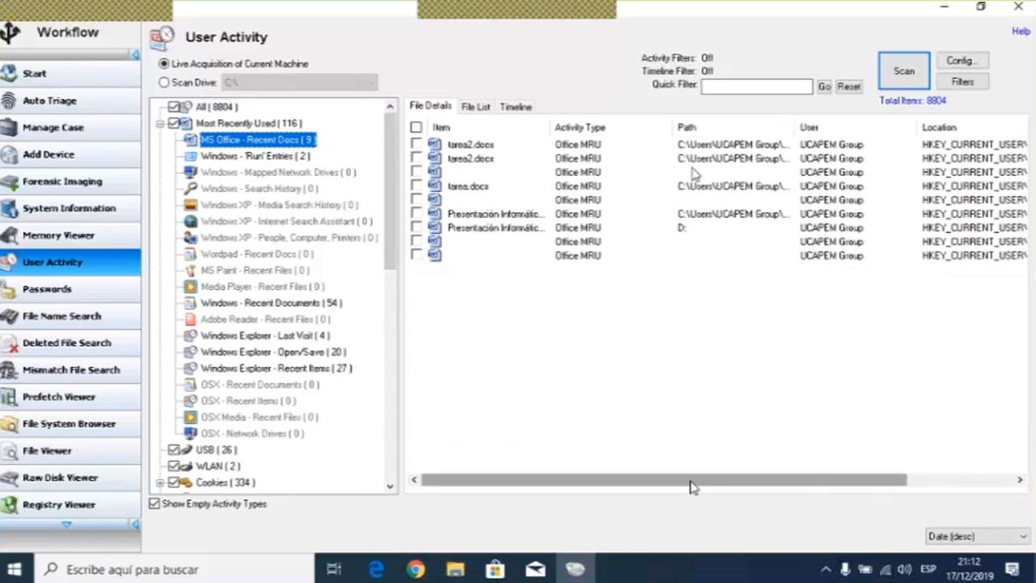
scroll(691, 481, right, 2)
scroll(692, 484, right, 2)
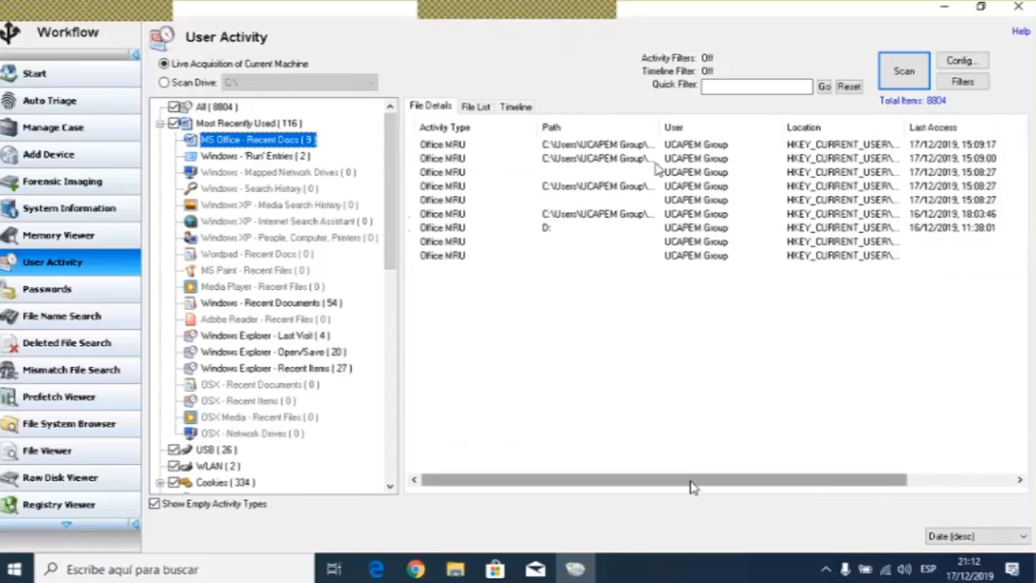
click(615, 148)
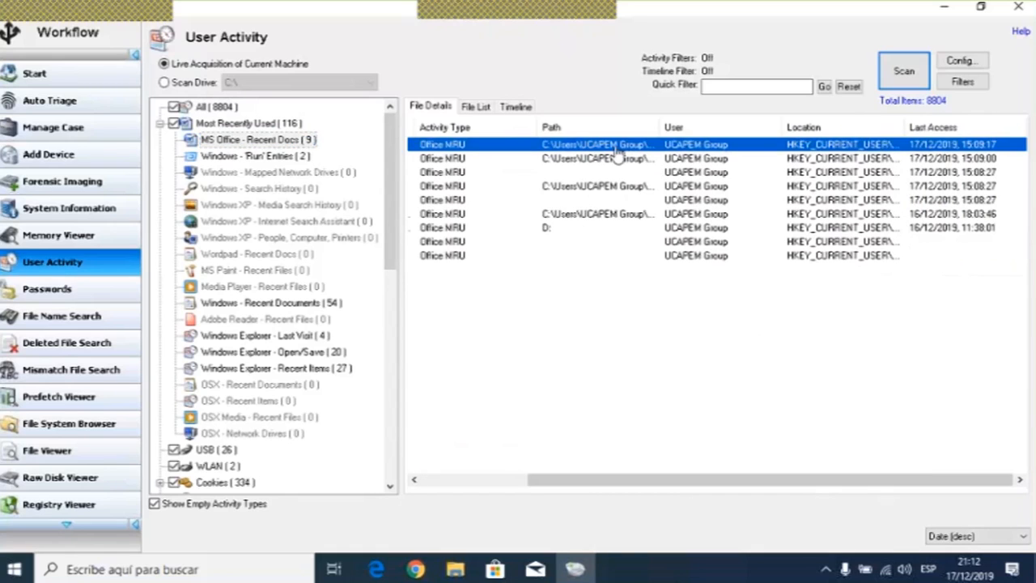
drag(661, 127, 754, 127)
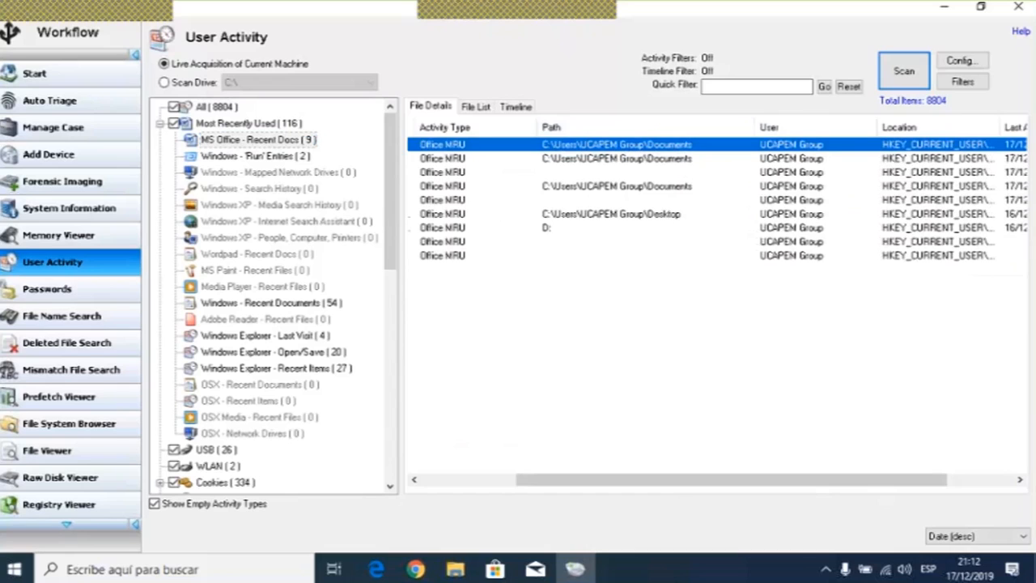
drag(735, 477, 799, 478)
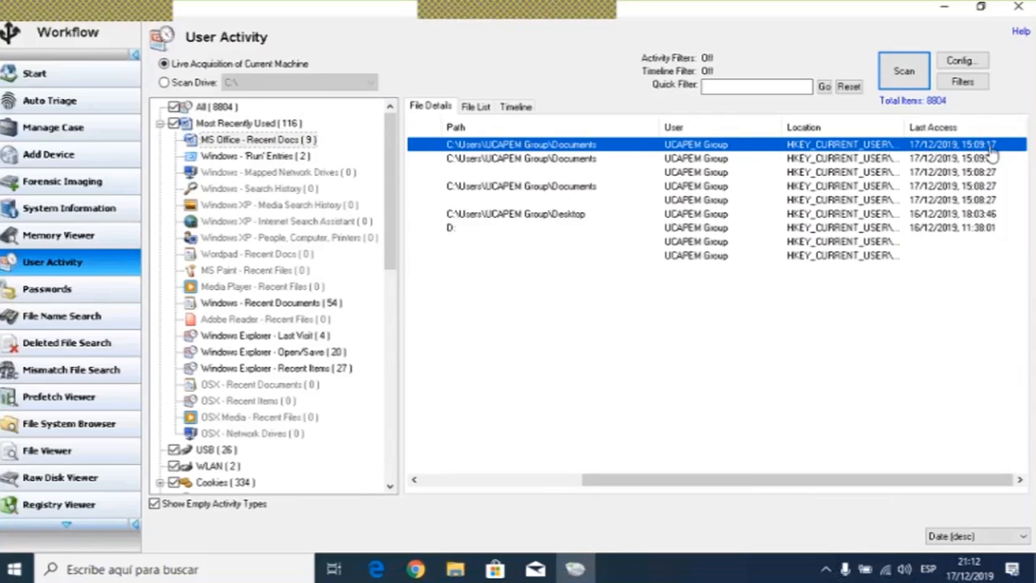
- Select each MS Office recent document entry in turn to compare their paths and last access times
click(598, 159)
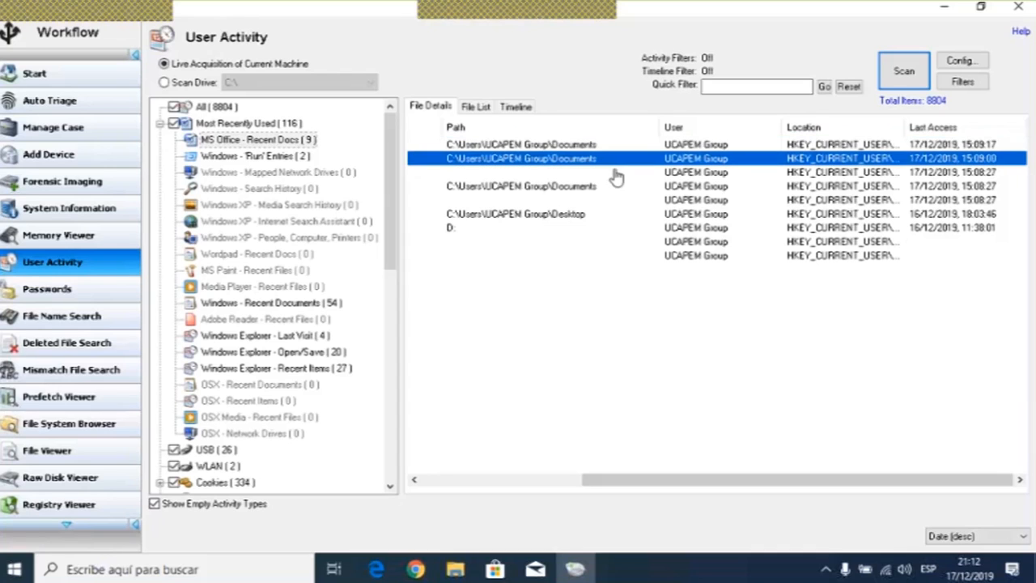
drag(765, 482, 840, 486)
click(981, 172)
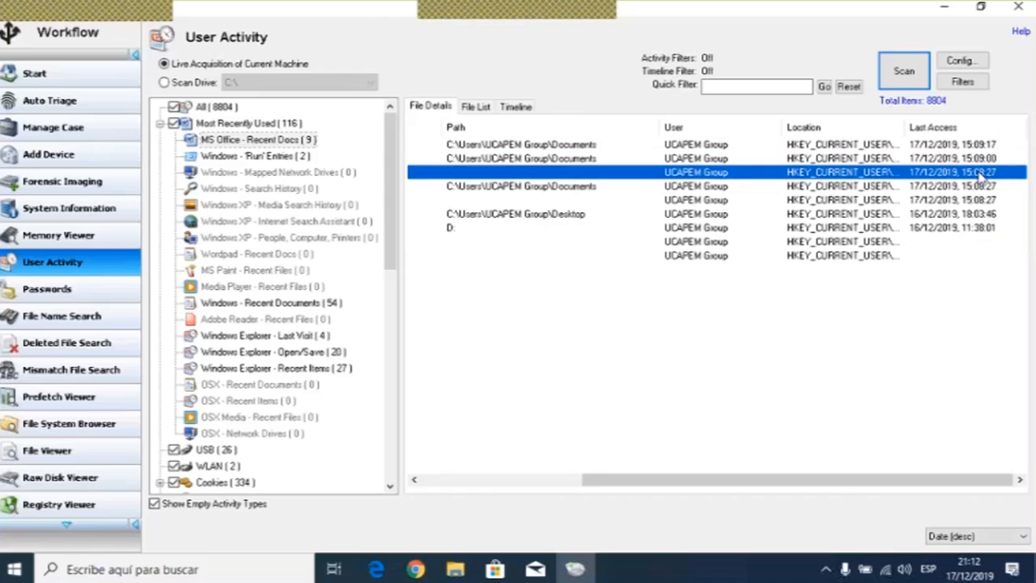
click(986, 158)
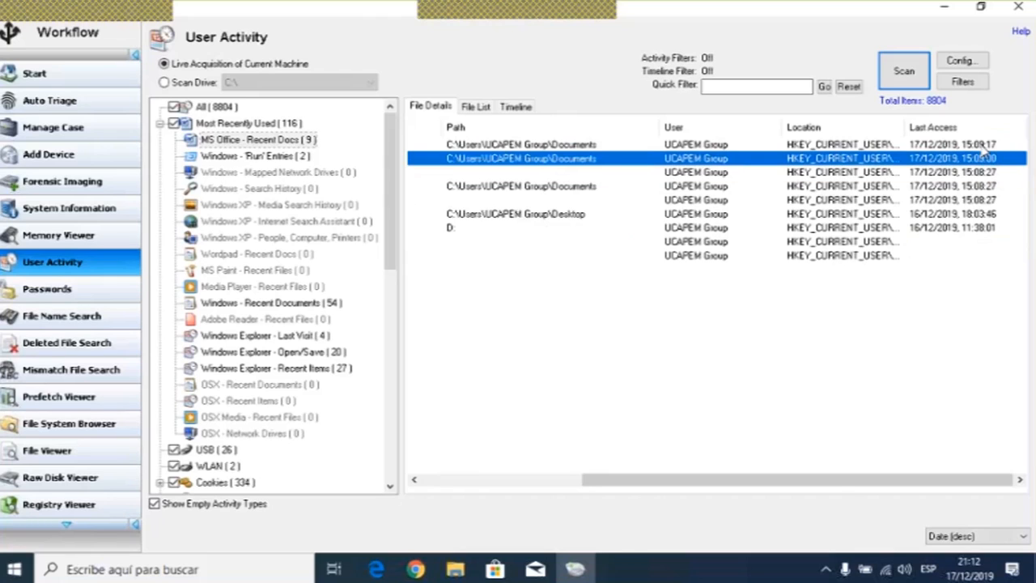
click(983, 145)
click(984, 156)
click(983, 147)
click(986, 158)
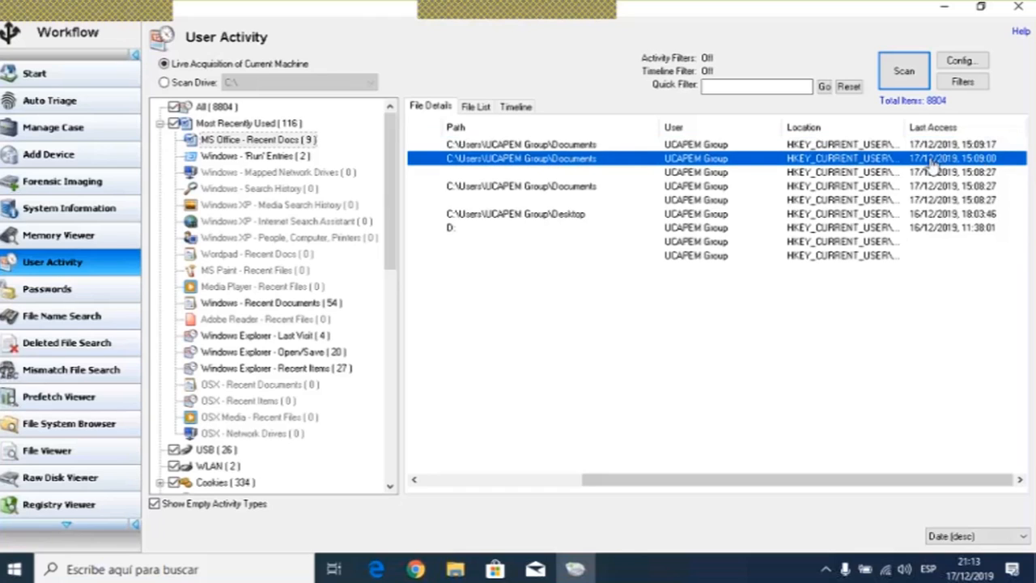
click(938, 145)
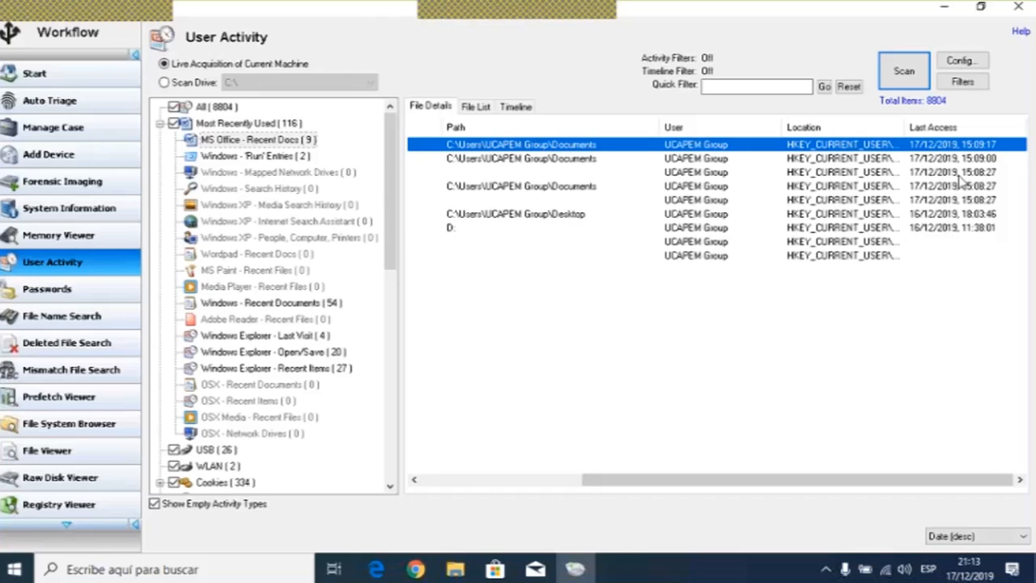
click(957, 176)
click(953, 199)
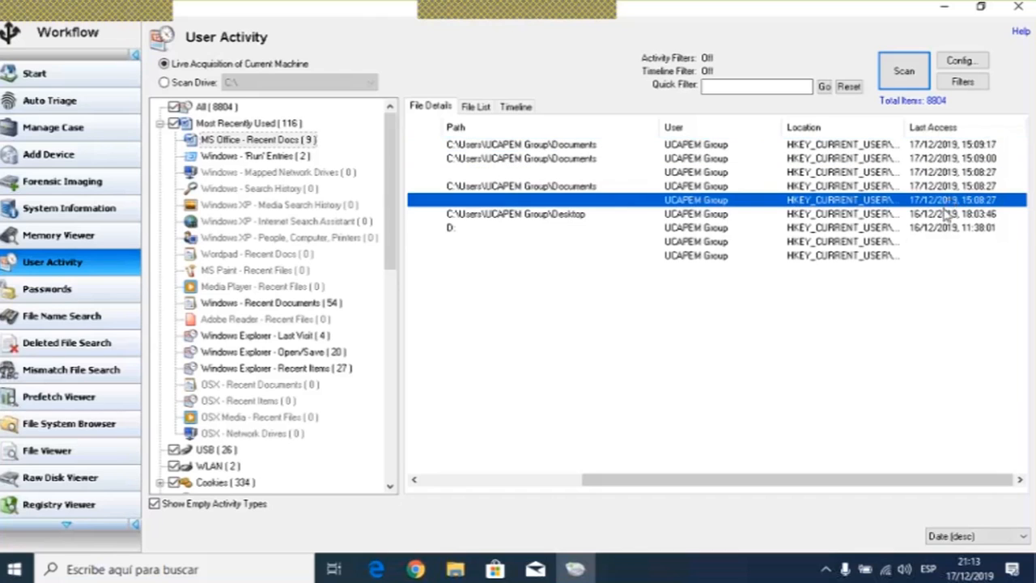
click(943, 228)
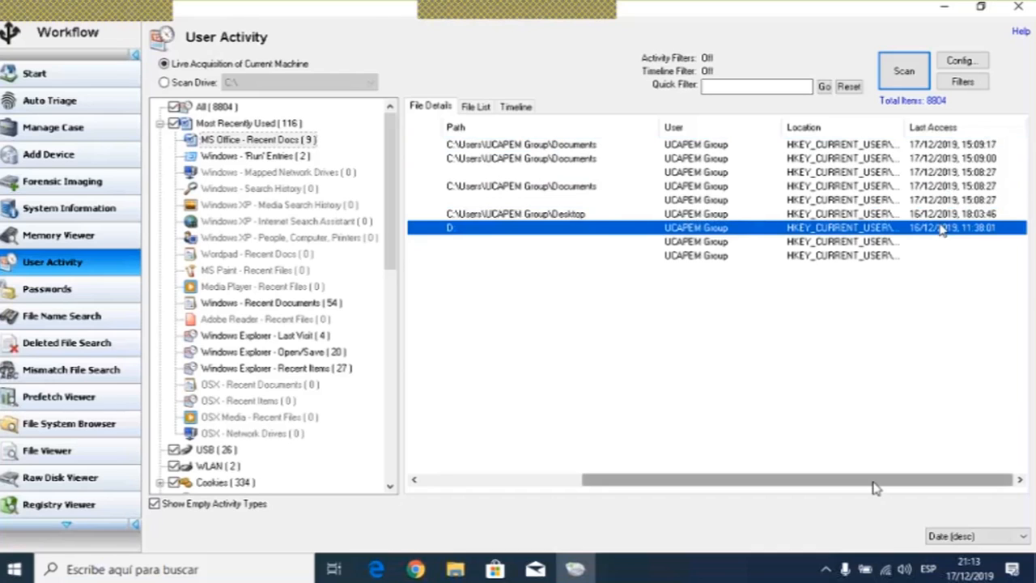
scroll(874, 488, left, 5)
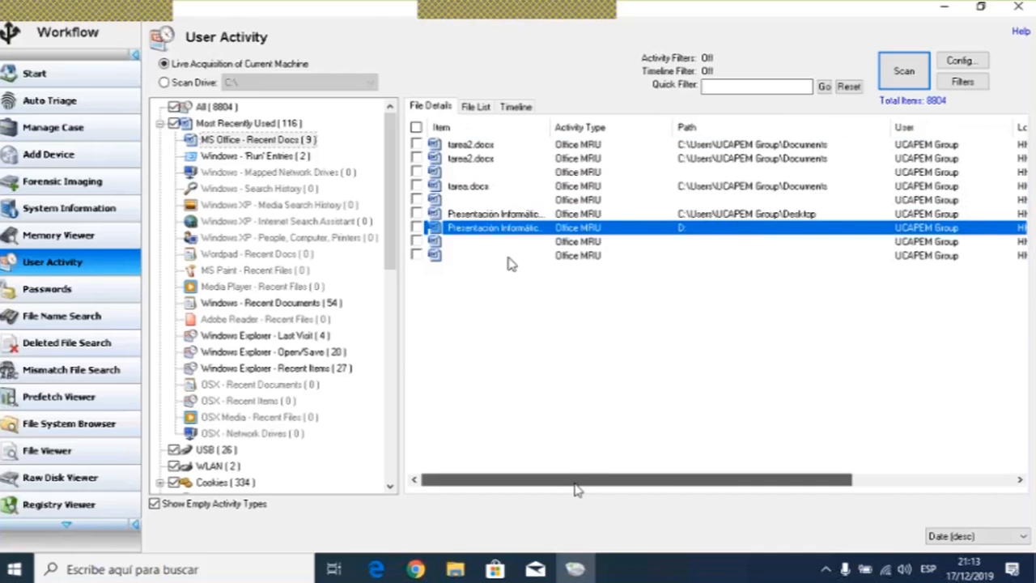
- Open the Windows 'Run' Entries category and select the dxdiag and cmd entries to inspect them
click(253, 157)
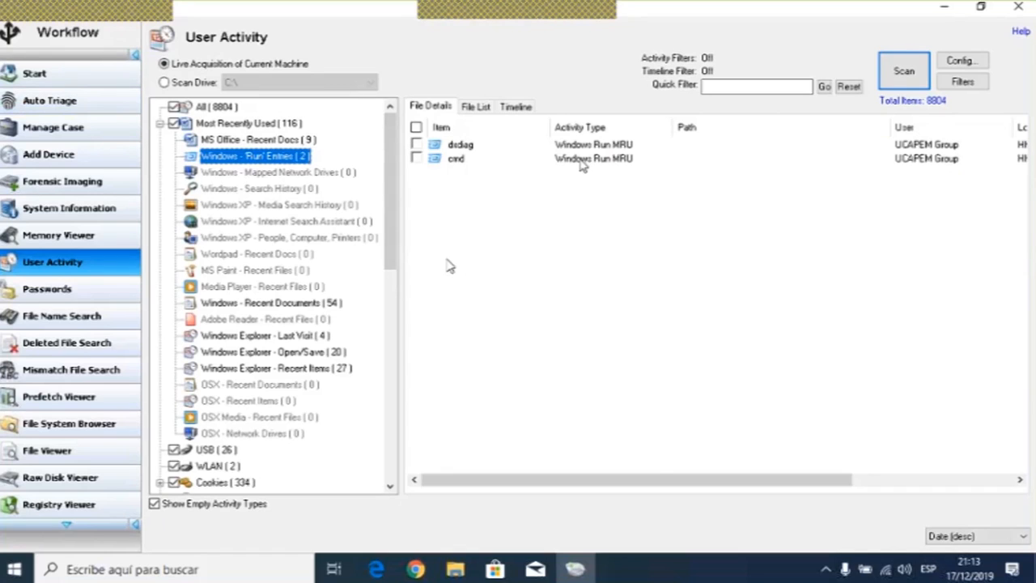
drag(660, 481, 834, 505)
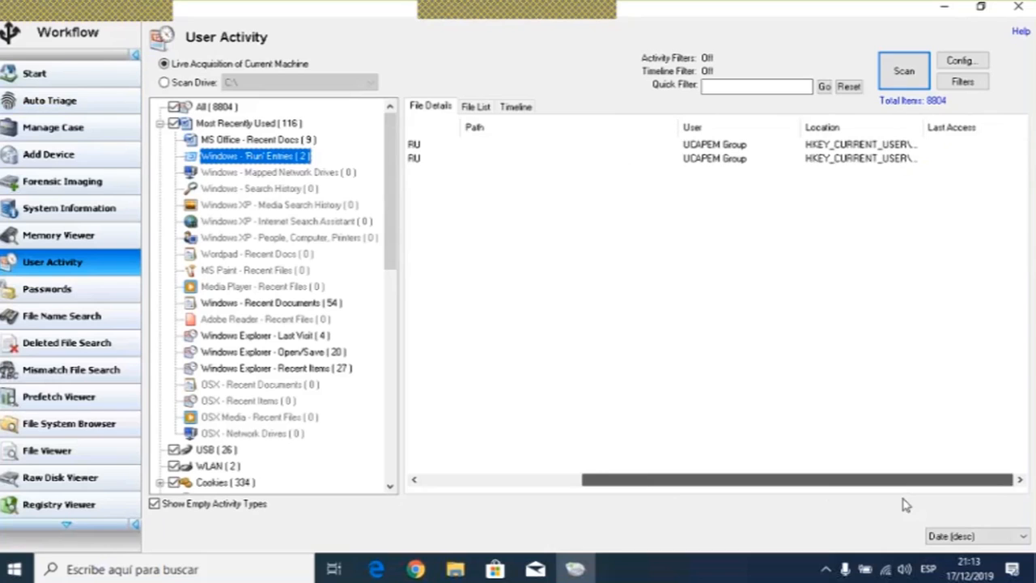
click(468, 159)
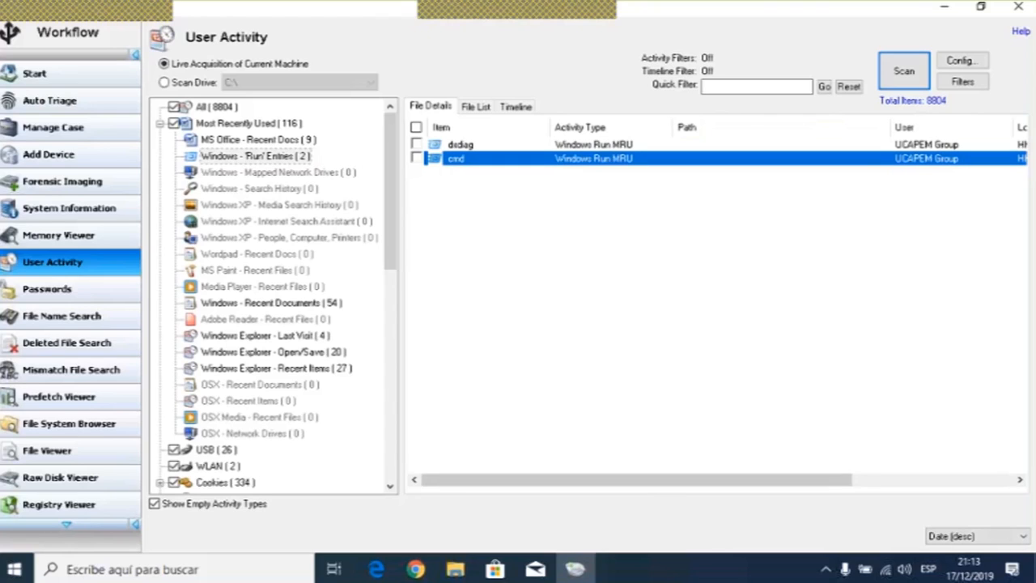
click(466, 146)
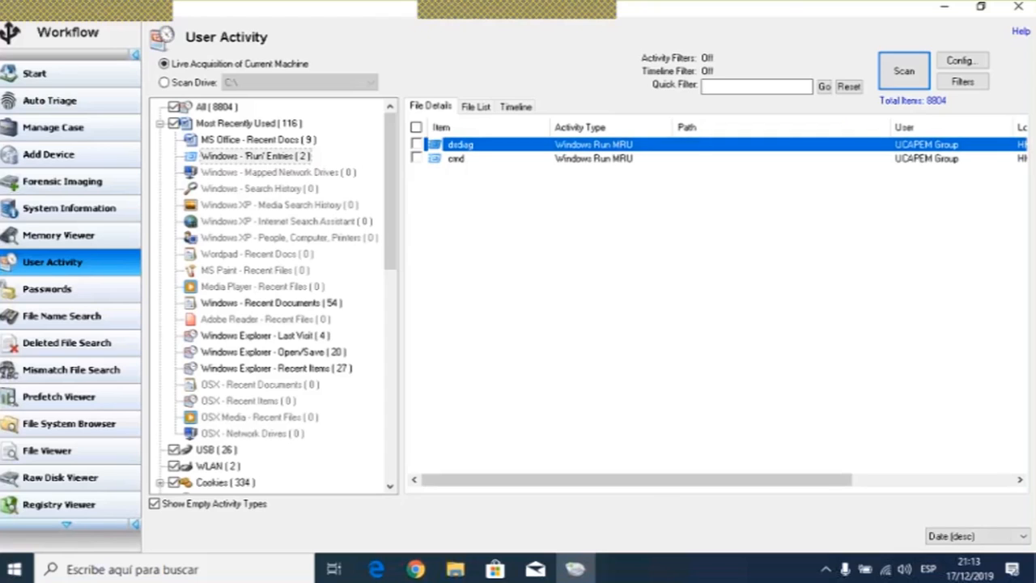
click(468, 161)
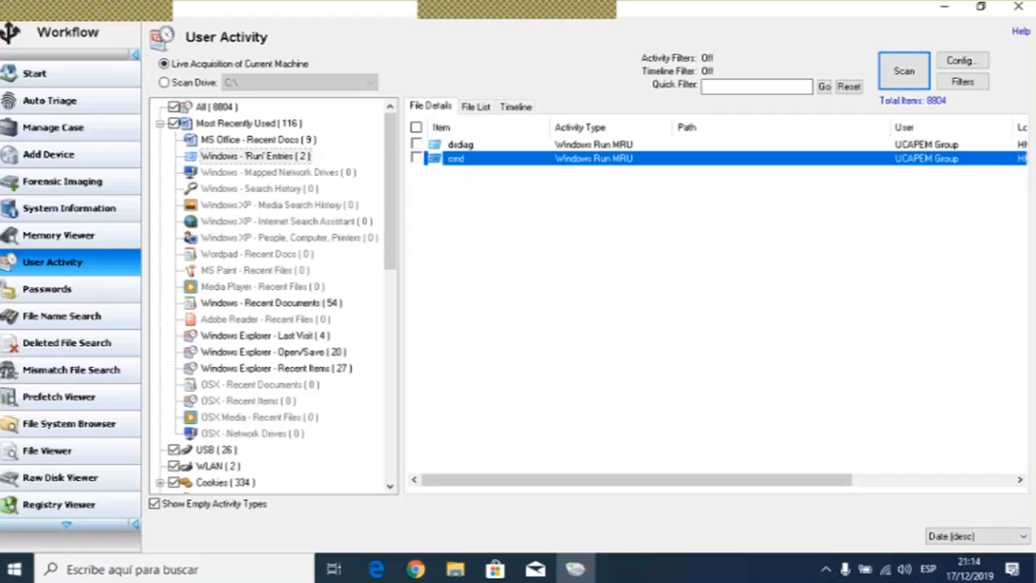
- Check the empty Mapped Network Drives category, then open Windows - Recent Documents and scroll through its entries
click(240, 172)
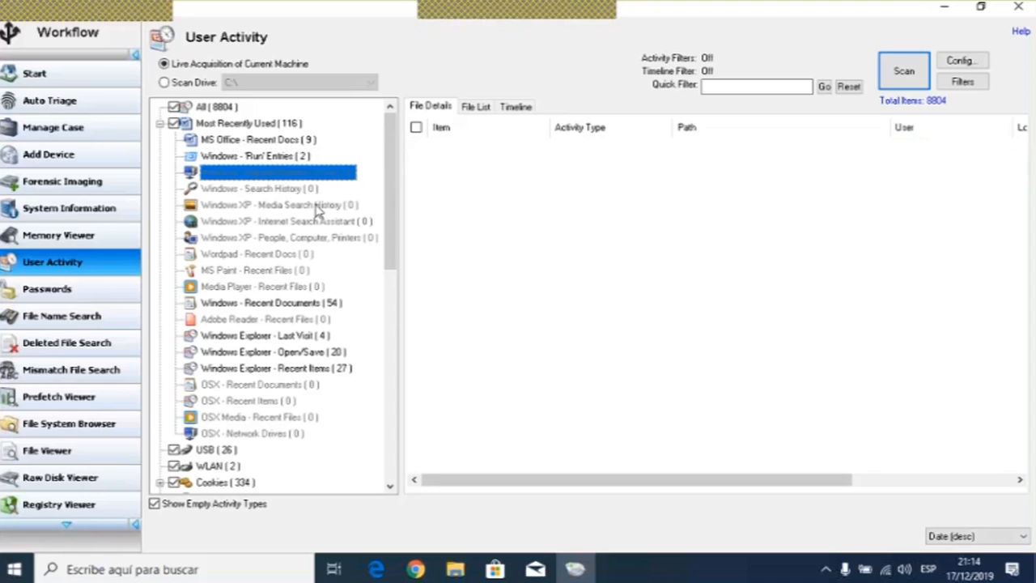
click(281, 303)
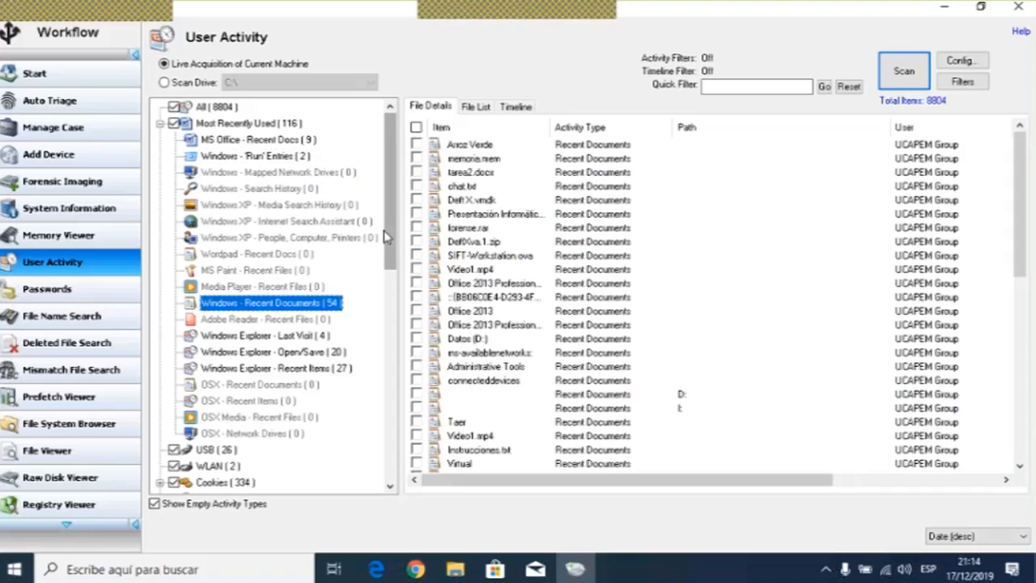
click(502, 160)
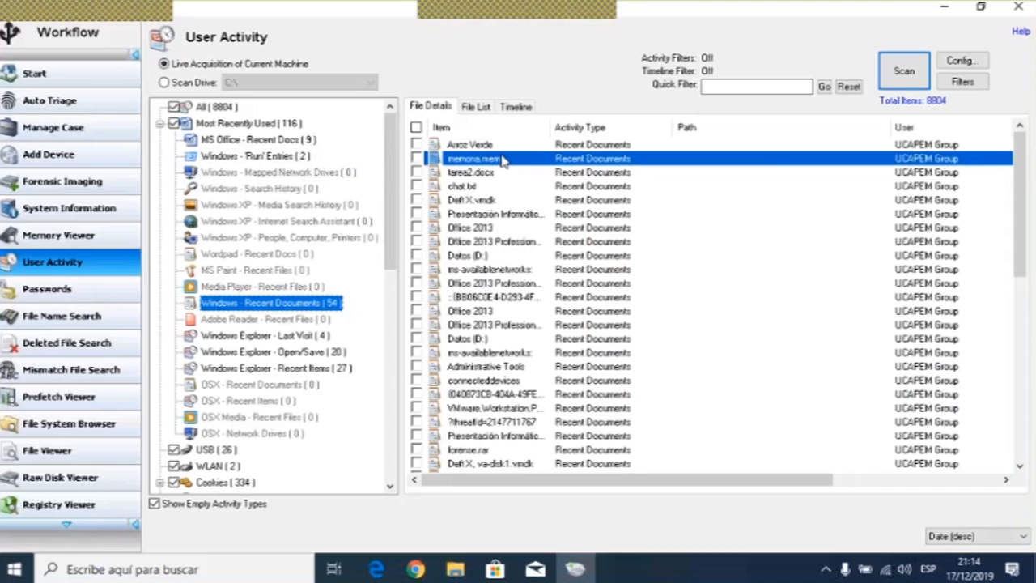
scroll(502, 160, down, 8)
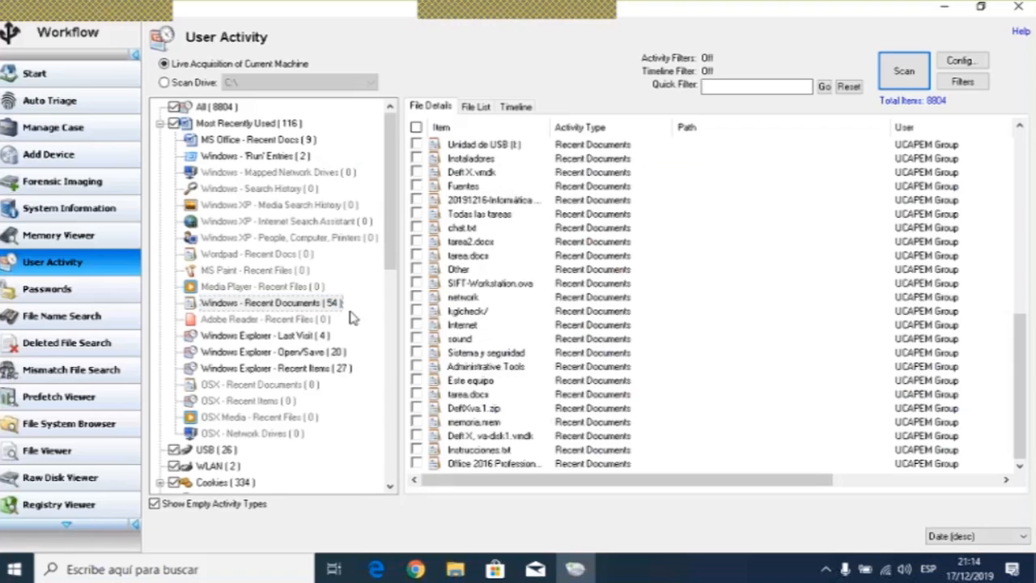
scroll(353, 316, down, 1)
- Open Windows Explorer - Last Visit, widen the Item column, and select each entry to review its path and last access
click(275, 287)
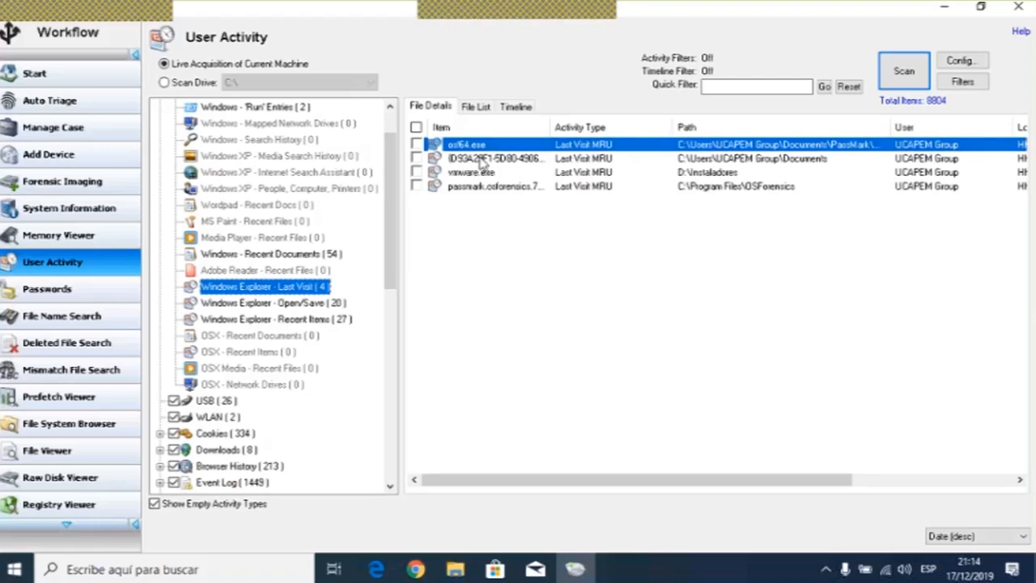
click(484, 159)
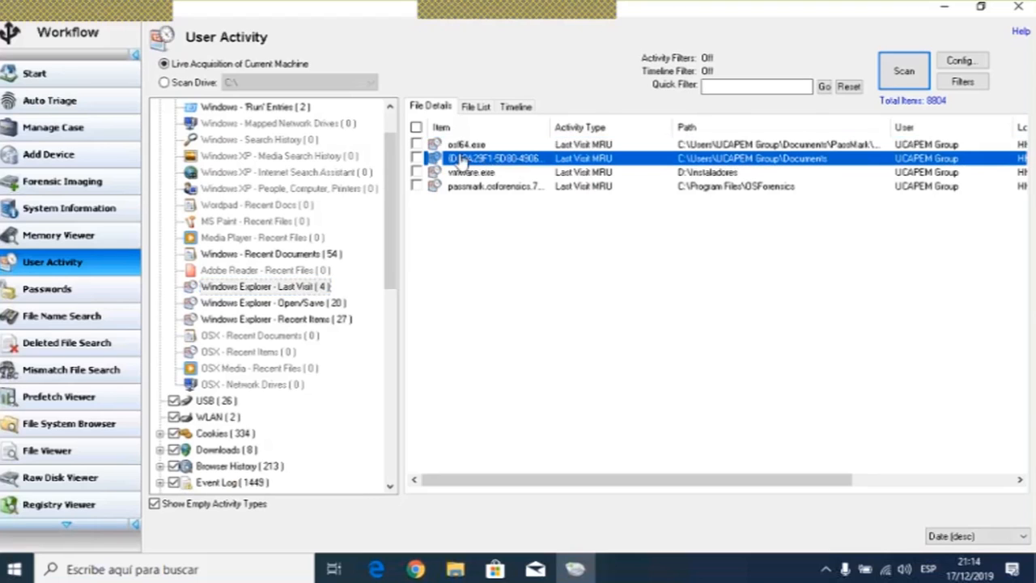
click(485, 145)
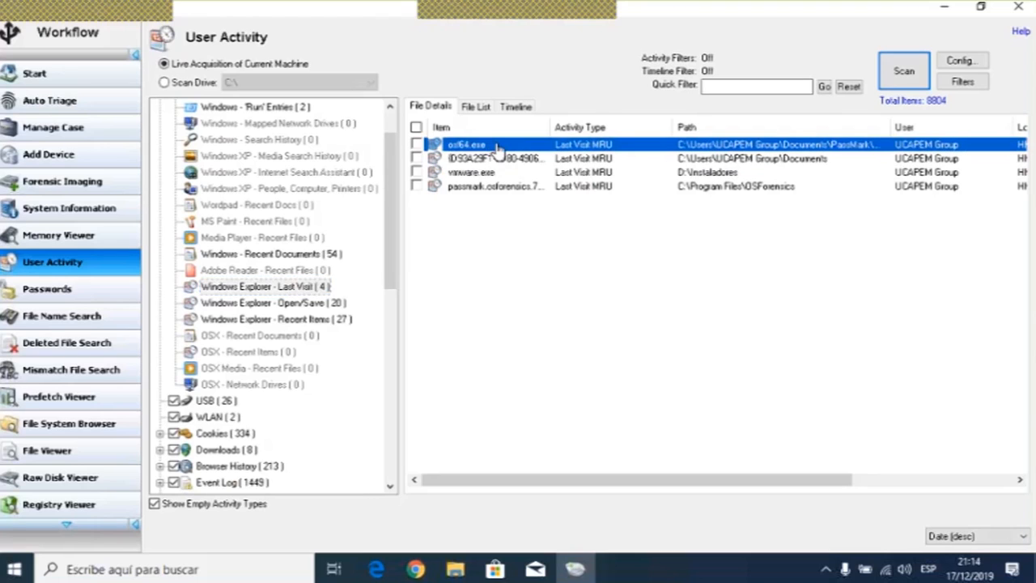
click(512, 160)
drag(547, 123, 699, 127)
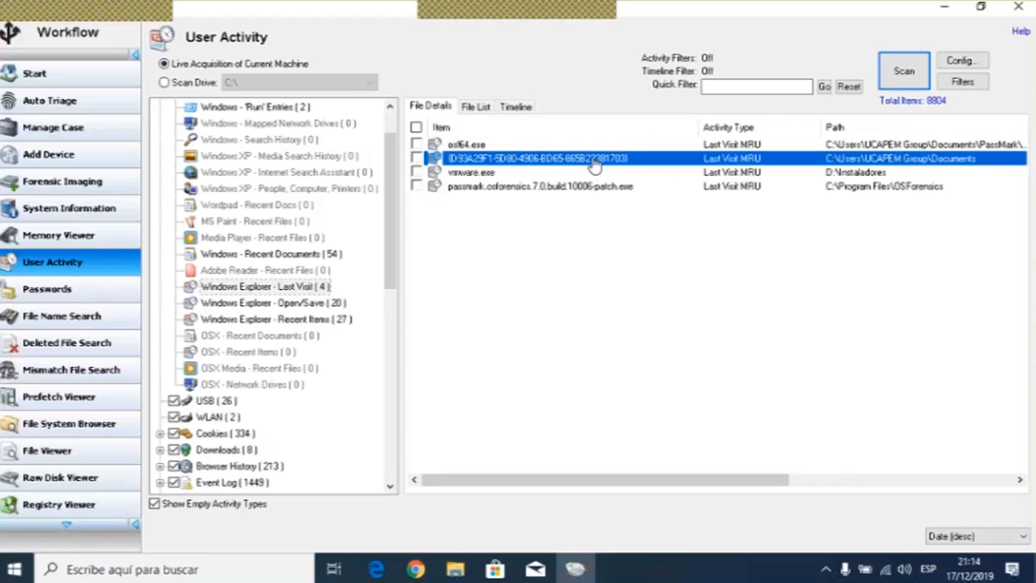
click(474, 173)
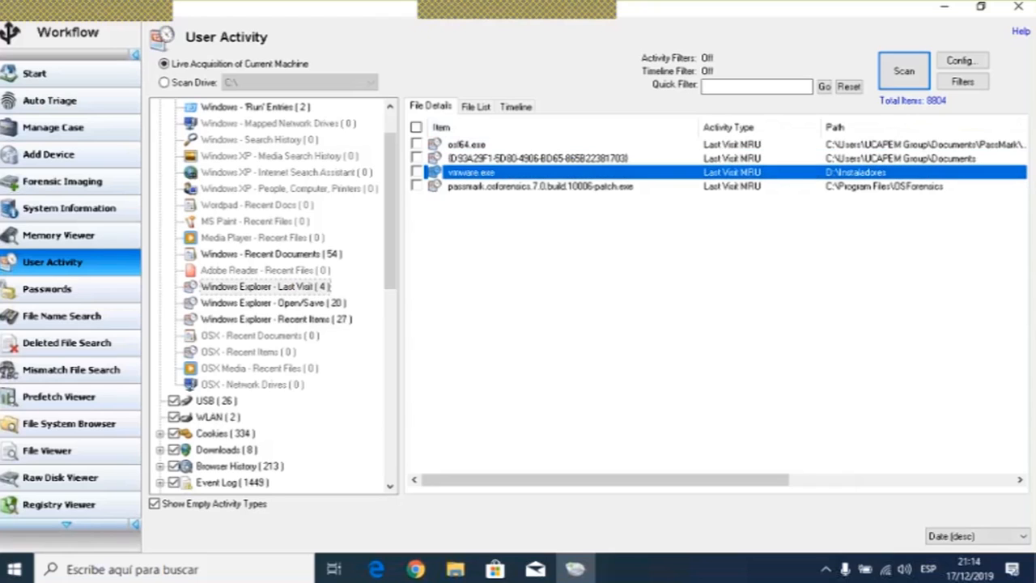
click(492, 188)
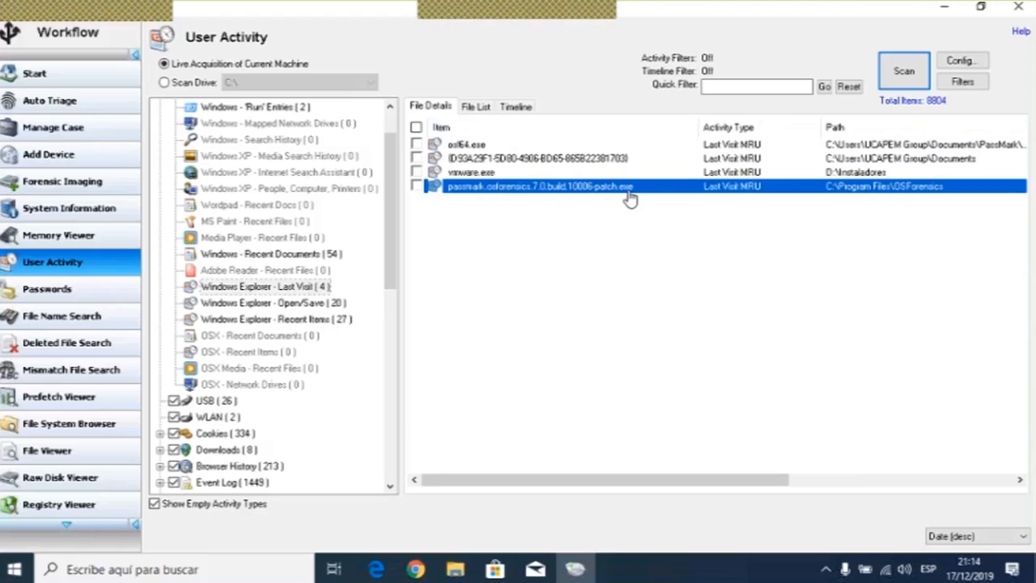
click(467, 146)
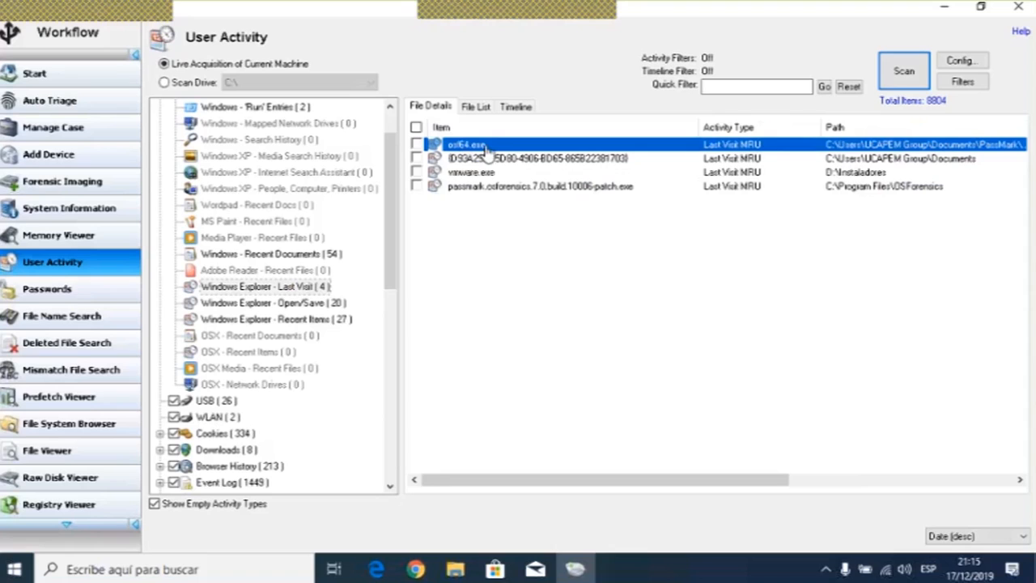
drag(688, 484, 912, 484)
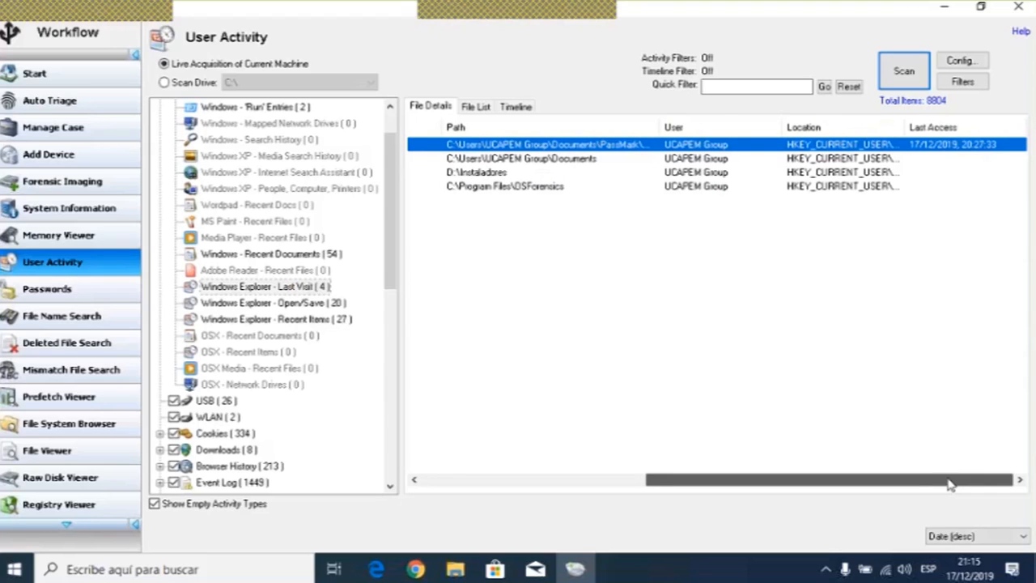
drag(950, 484, 725, 484)
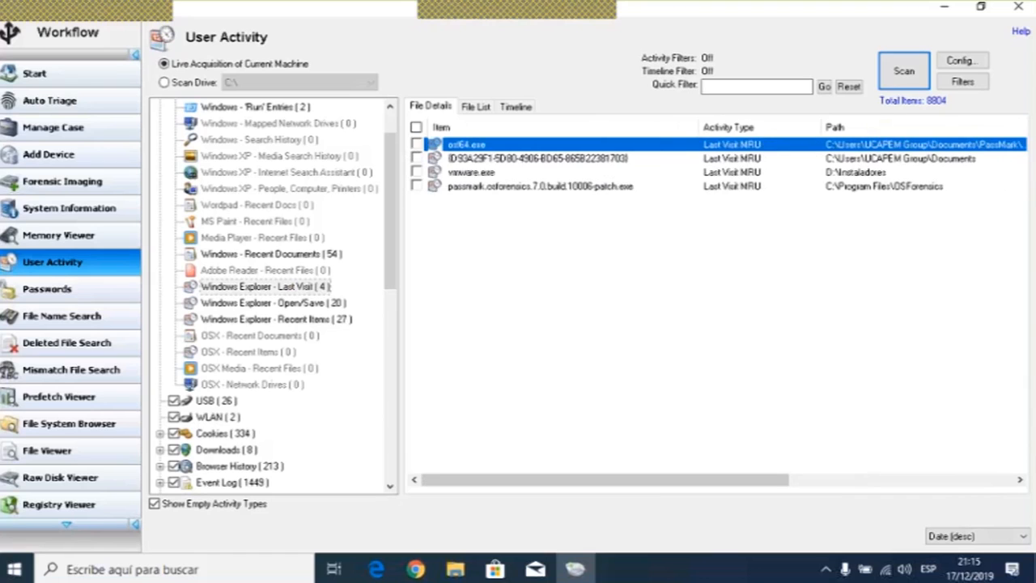
- Select the vmware.exe and passmark.osforensics patch entries in the Last Visit list to review their paths
click(727, 173)
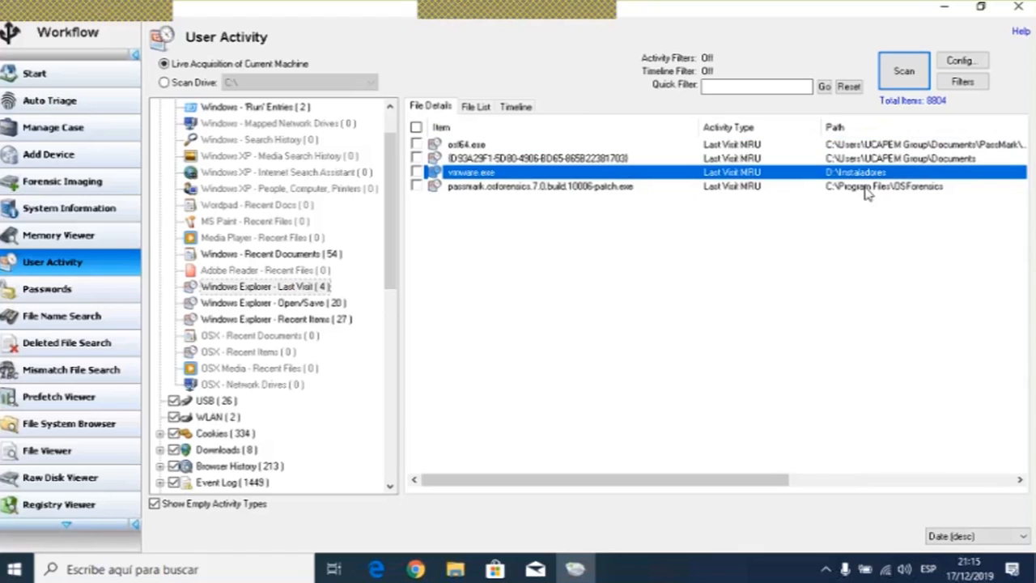
click(581, 188)
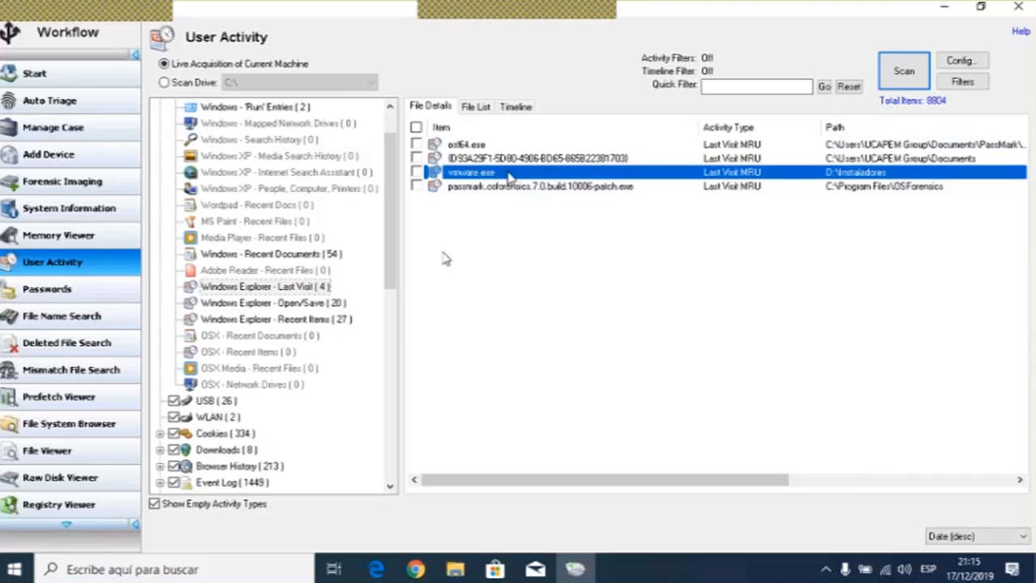
- Open the Windows Explorer - Open/Save category and select several entries in turn to review their paths
click(298, 305)
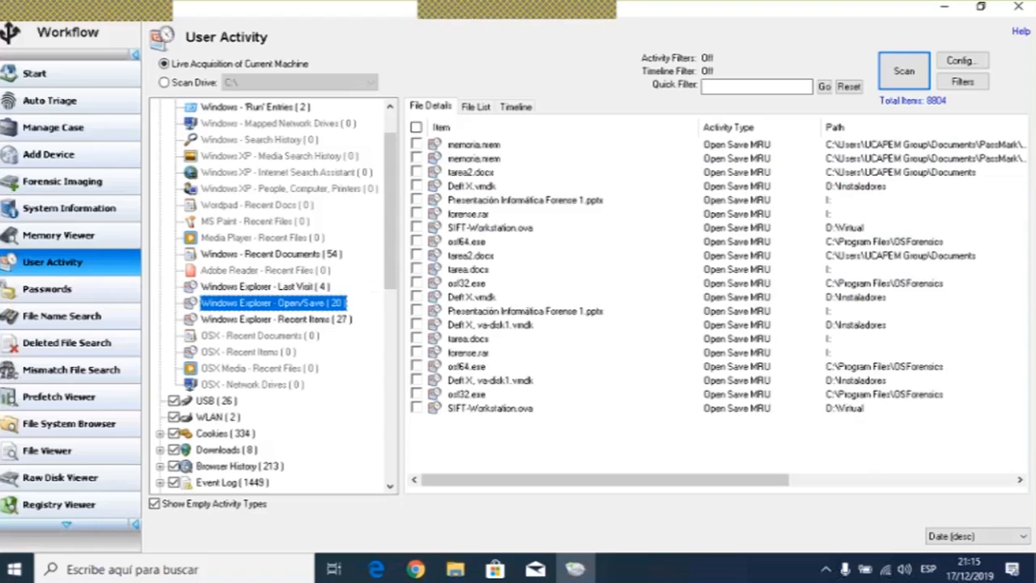
click(479, 174)
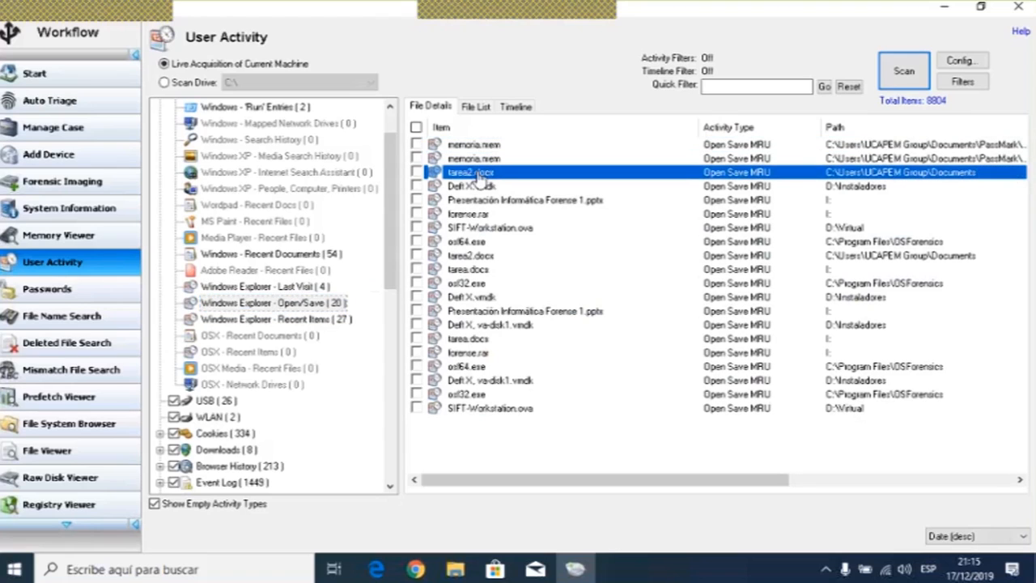
click(463, 188)
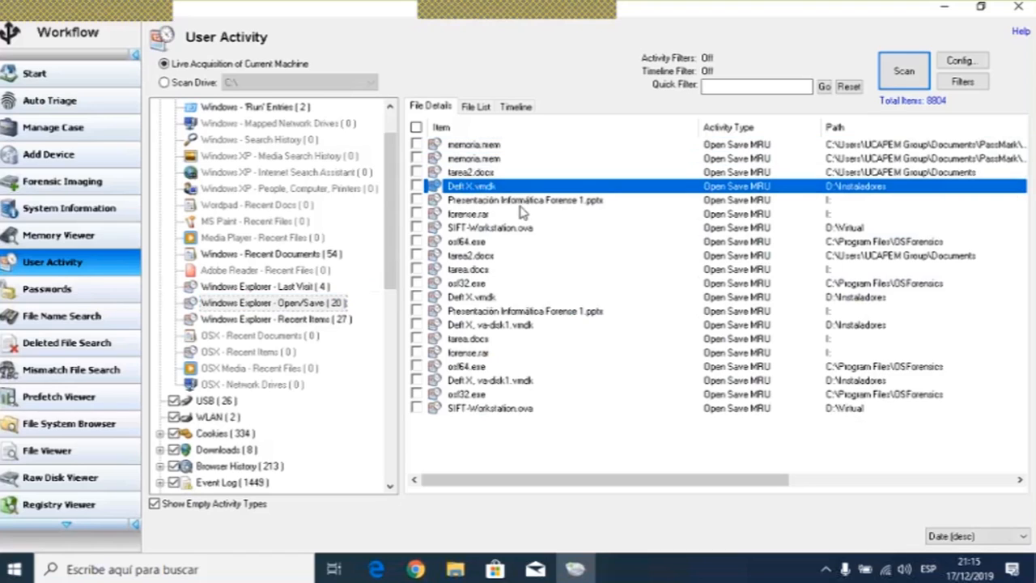
click(484, 200)
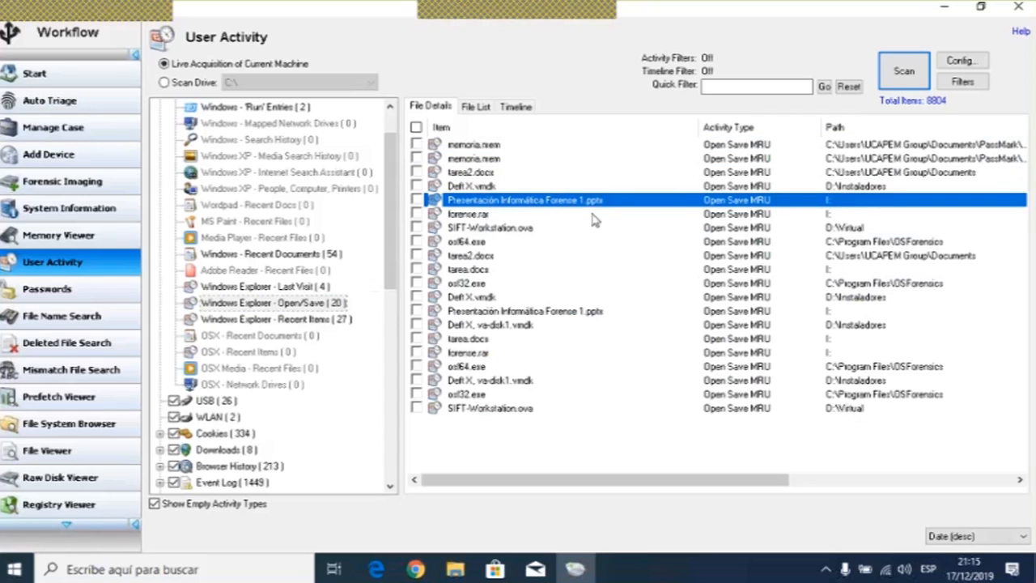
click(466, 215)
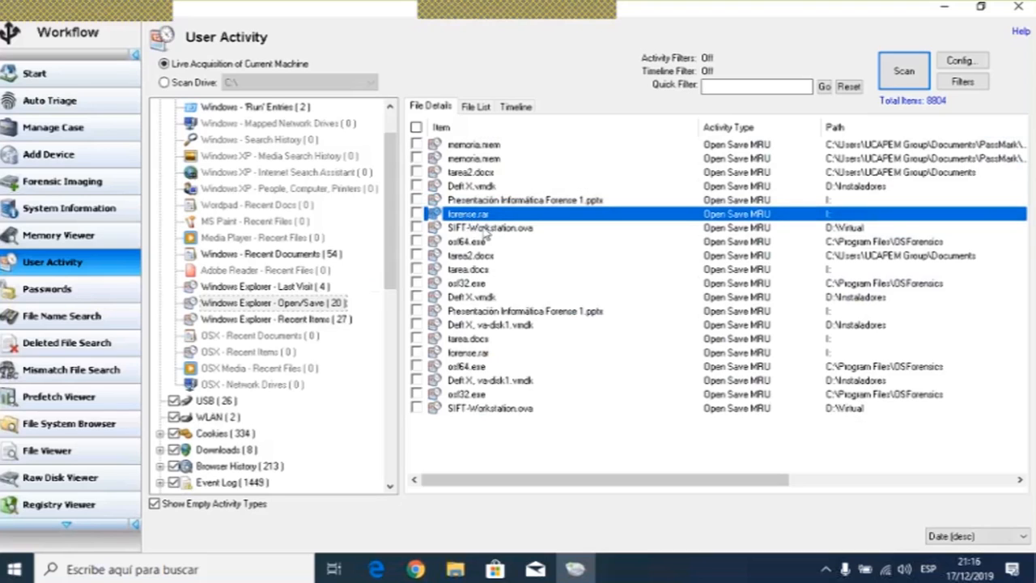
key(Down)
key(Down)
key(Down)
key(Down)
key(ctrl+space)
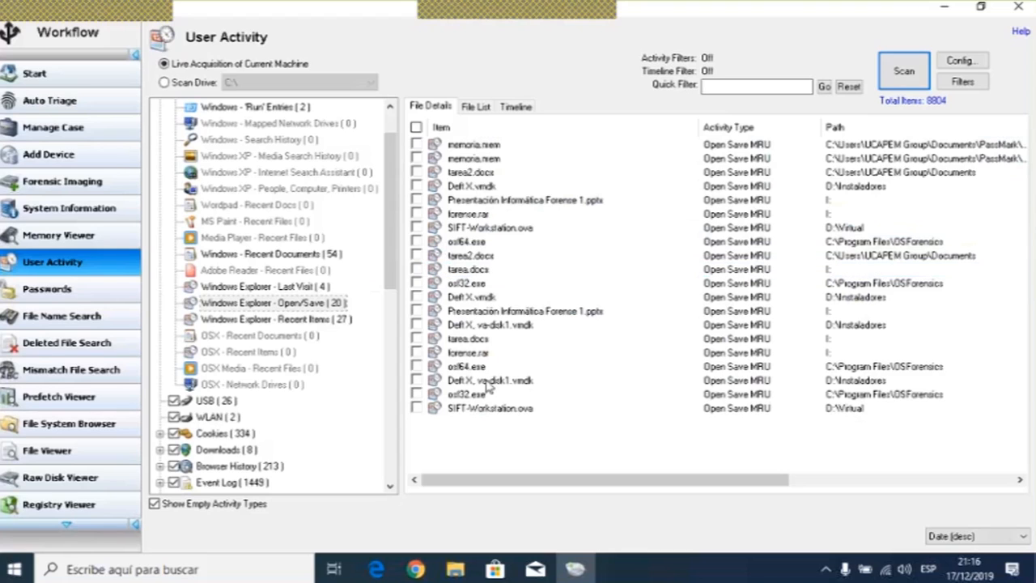
click(473, 395)
click(453, 241)
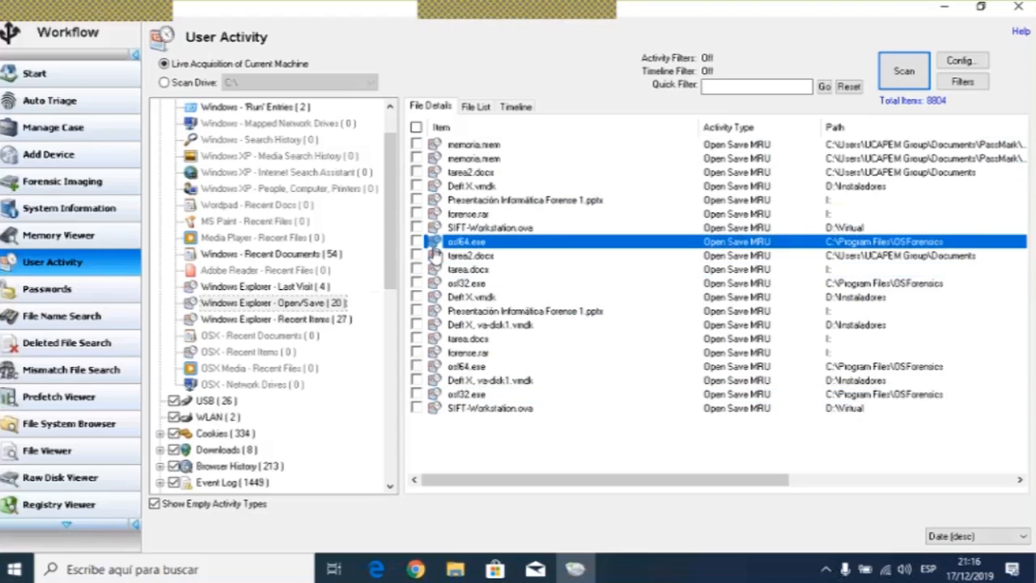
- Collapse the Most Recently Used category to list all of its entries together
scroll(214, 287, down, 2)
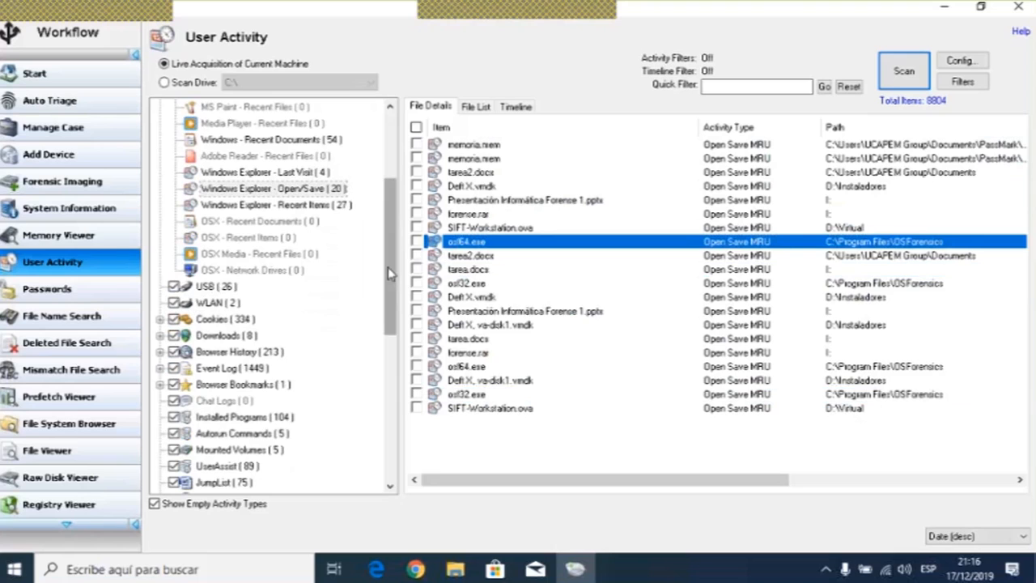
scroll(214, 287, up, 3)
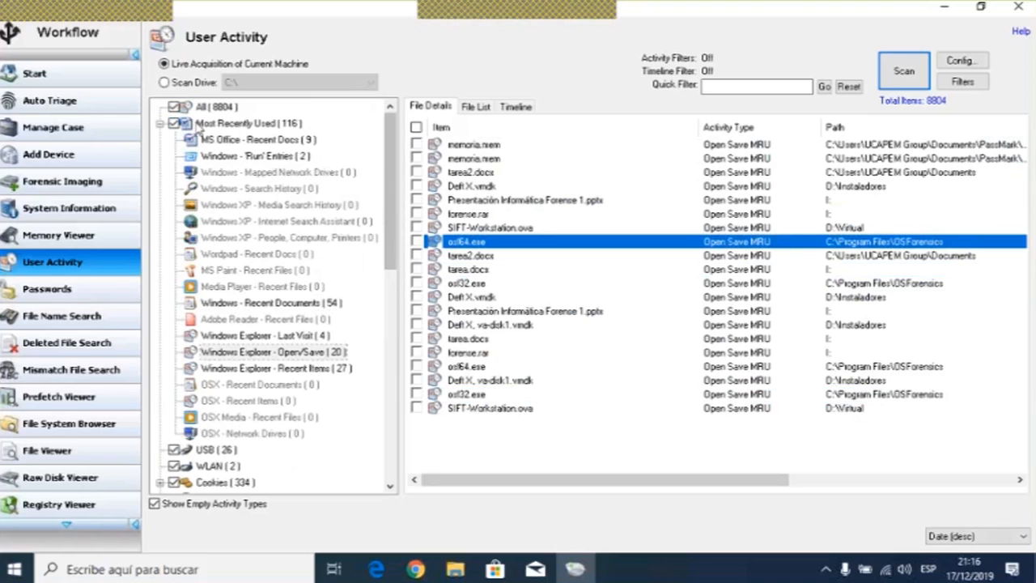
click(161, 123)
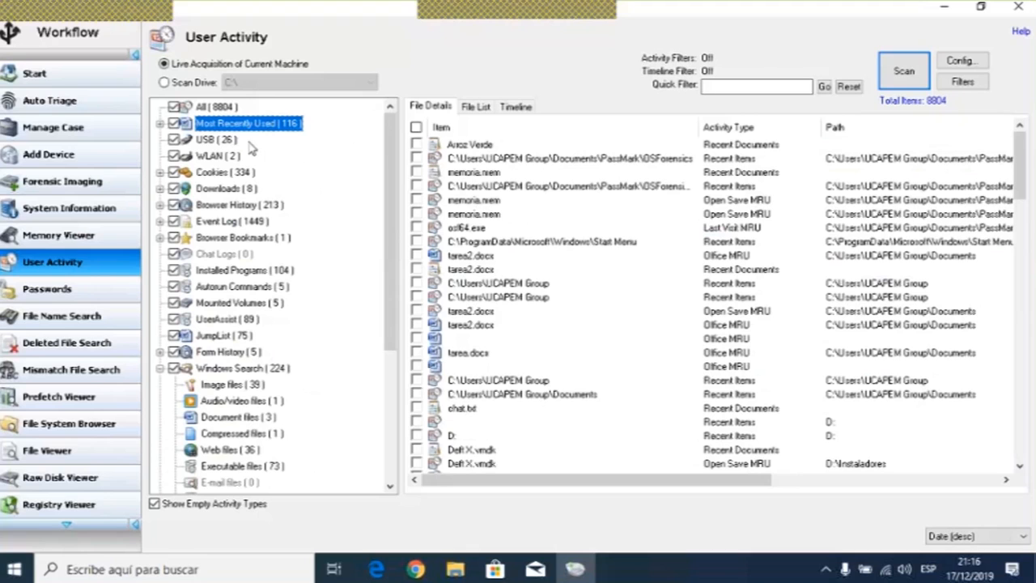
- Open the USB category and scroll across its columns to review the last connected times
click(217, 142)
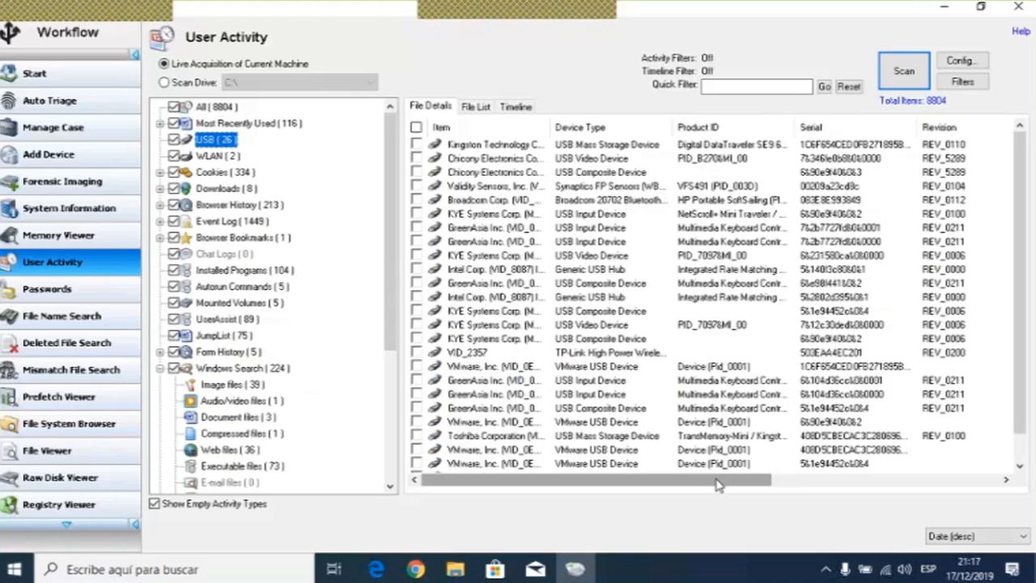
drag(716, 483, 968, 485)
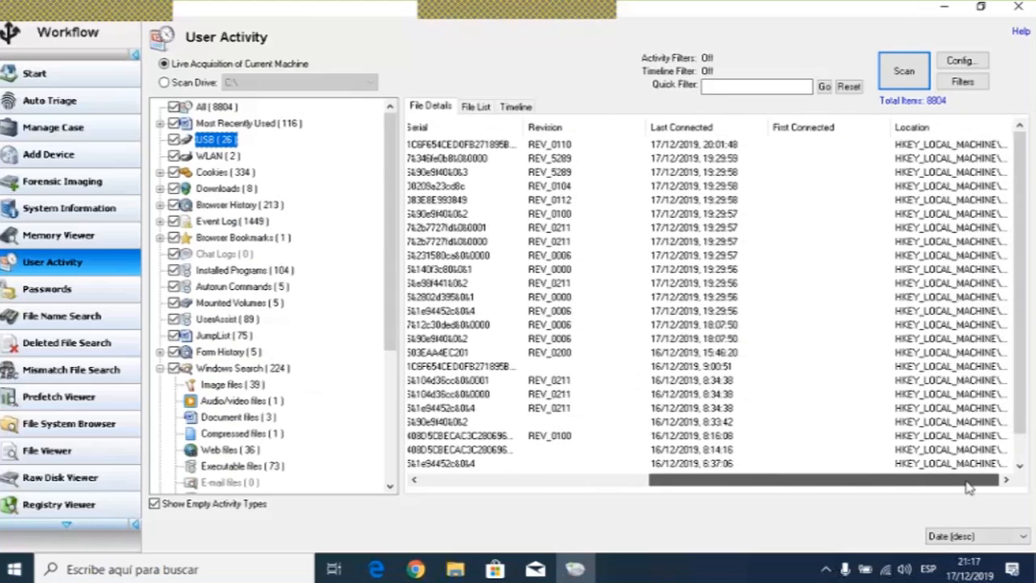
click(955, 146)
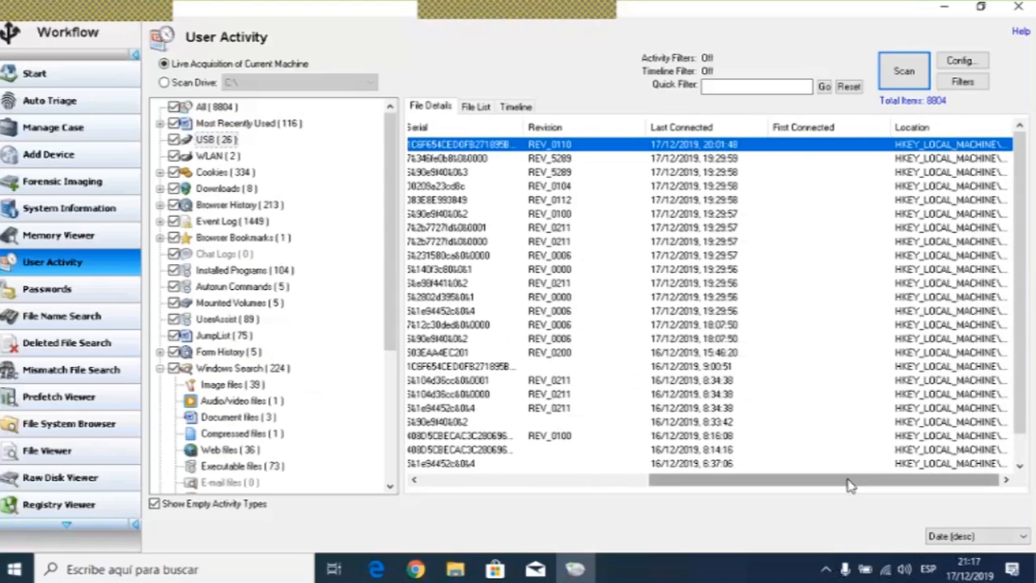
drag(848, 484, 594, 491)
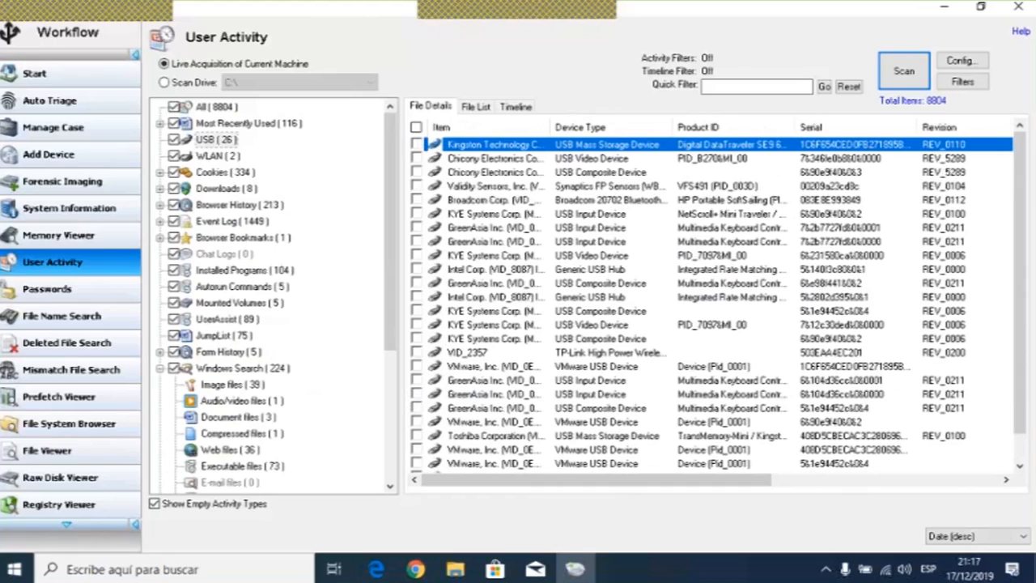
- Widen the USB Item column and select several devices, scrolling across to compare their connection details
click(485, 161)
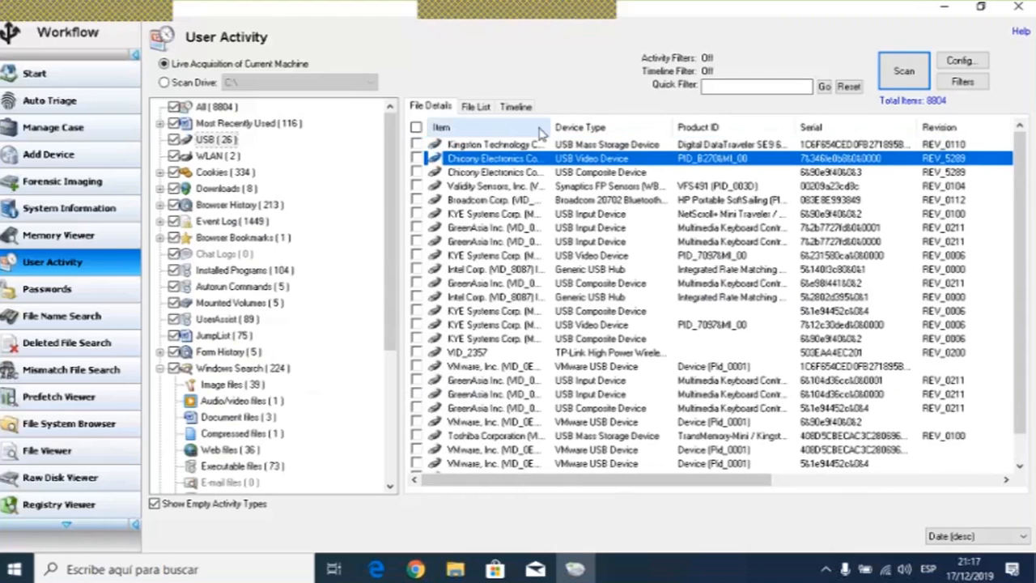
drag(550, 127, 645, 123)
click(535, 173)
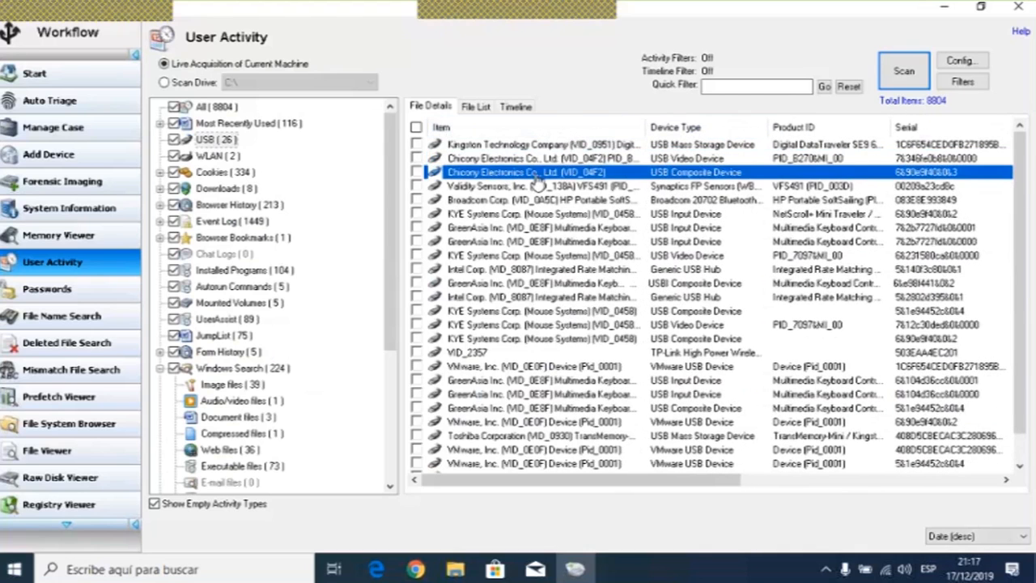
key(Down)
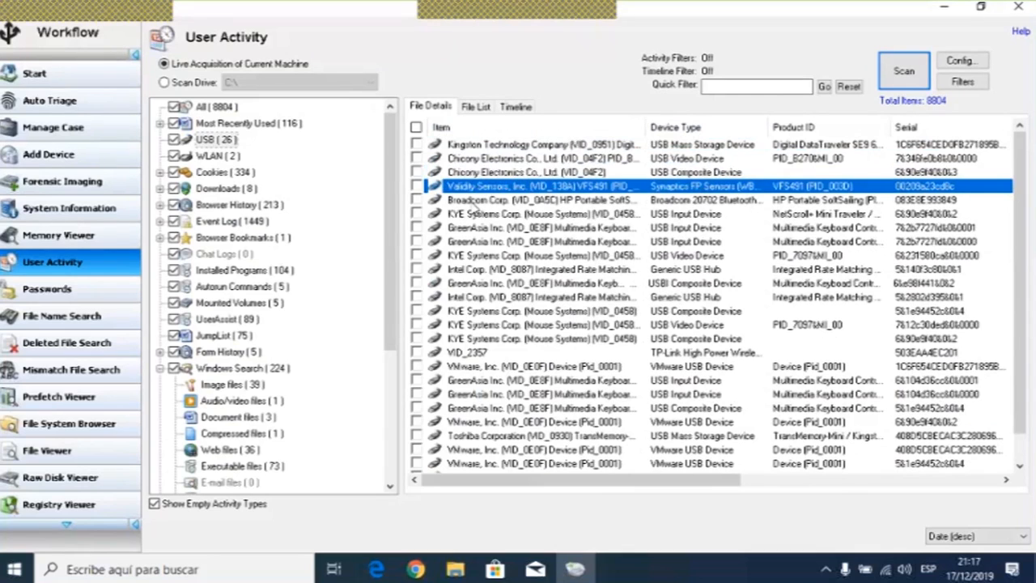
click(473, 204)
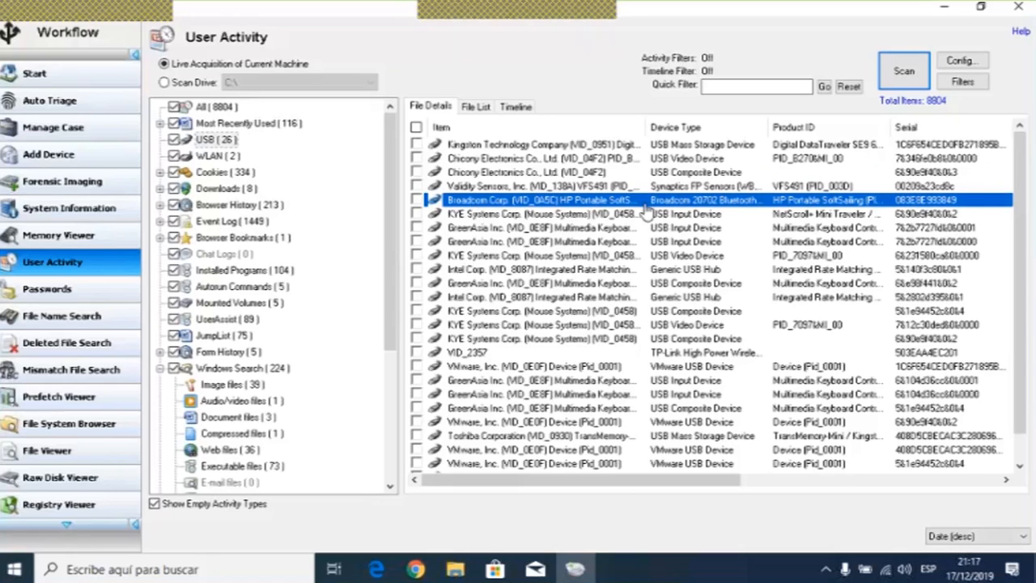
click(609, 187)
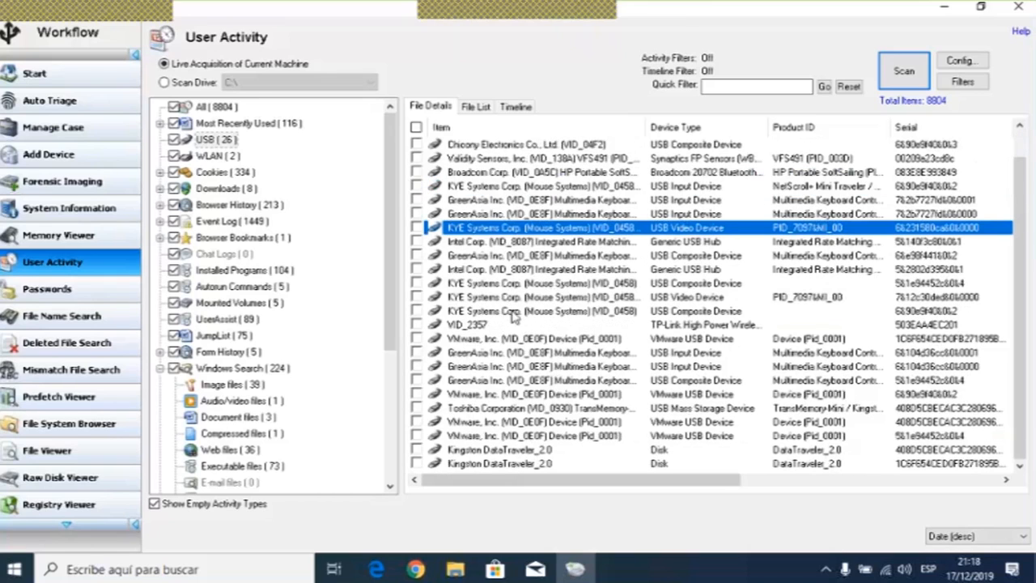
ctrl+click(453, 367)
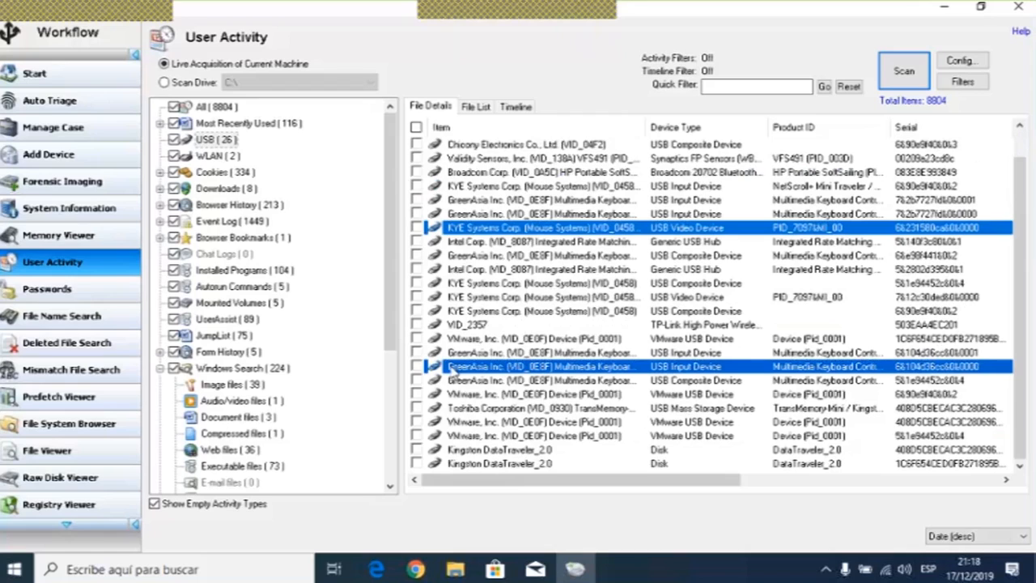
click(453, 369)
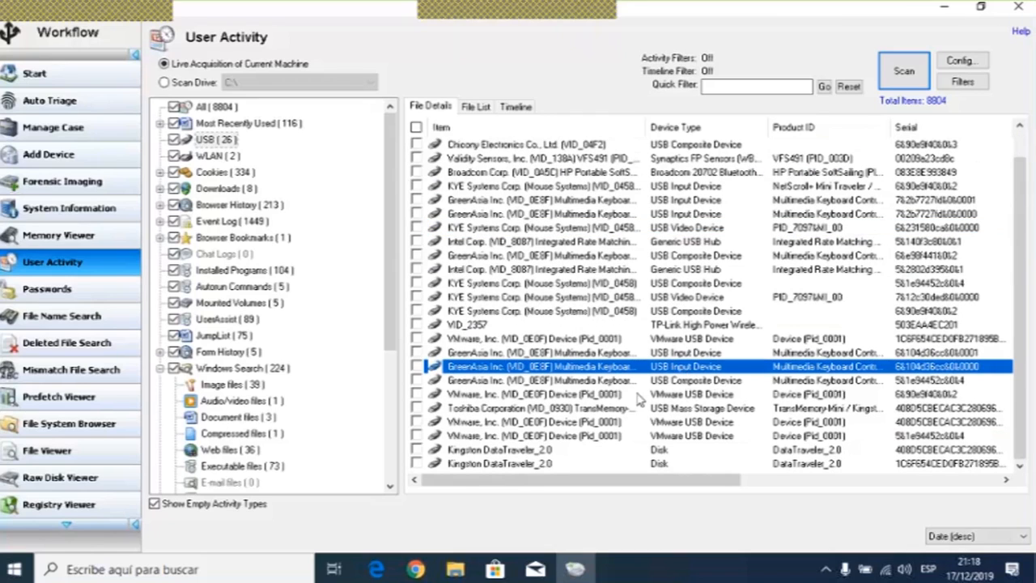
drag(635, 482, 856, 467)
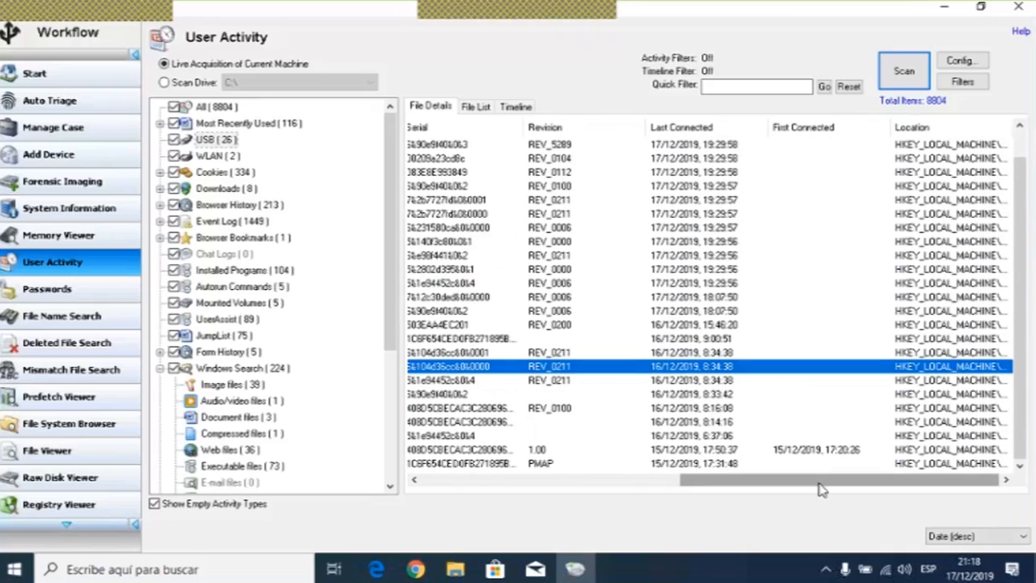
drag(824, 485, 346, 339)
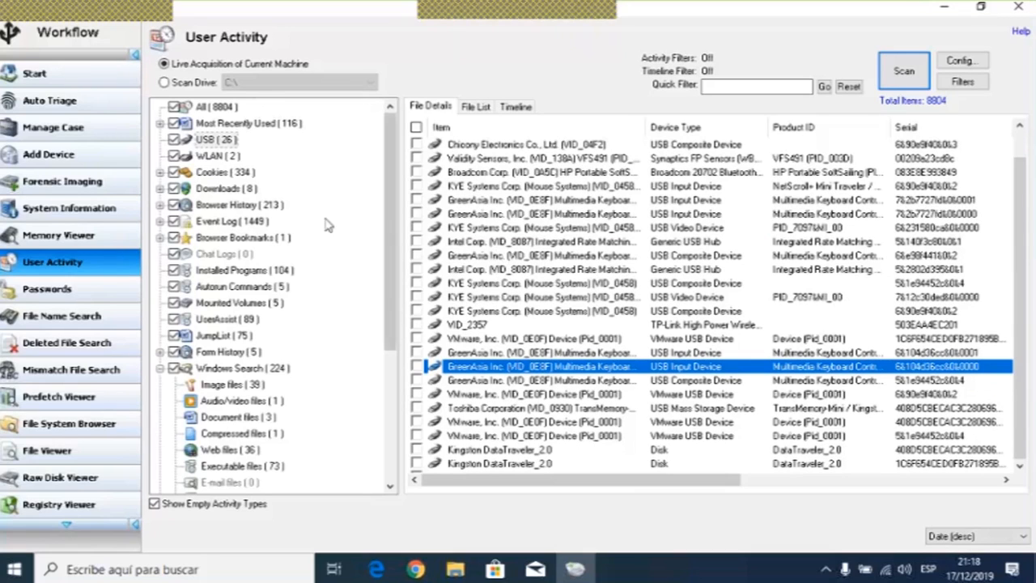
- Open the WLAN category, widen the Location column, and select each network profile to review its path
click(217, 156)
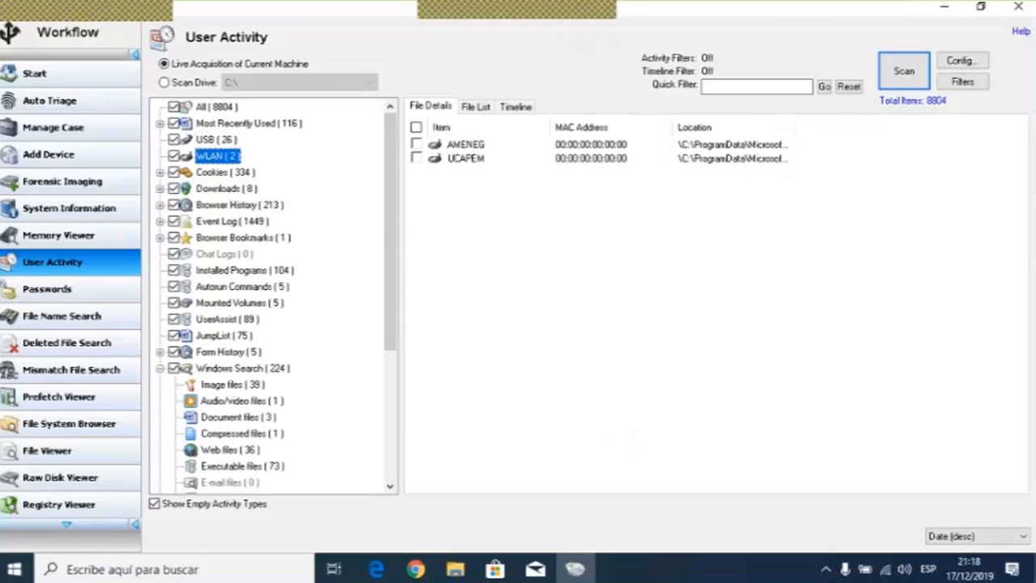
click(478, 147)
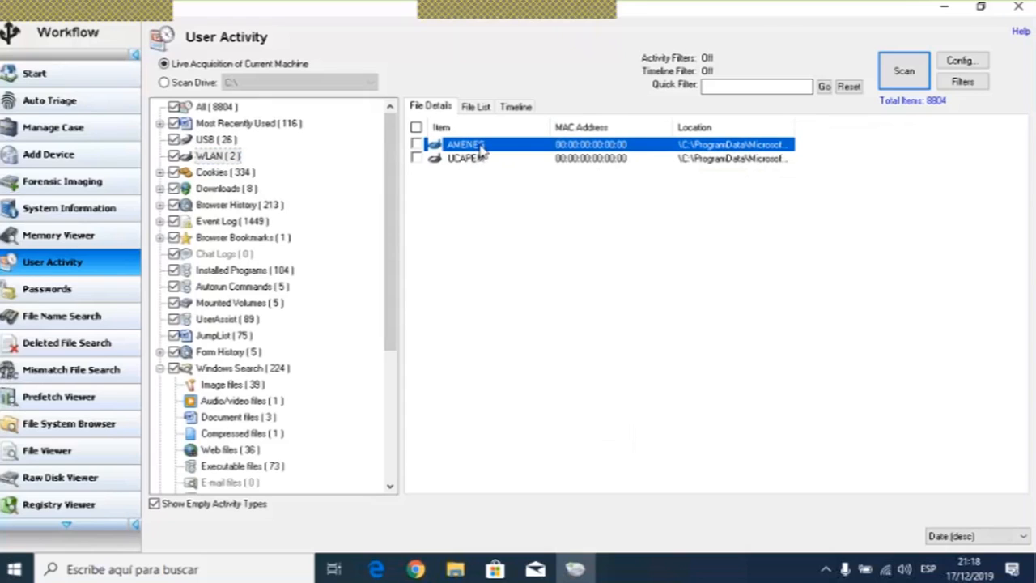
click(481, 160)
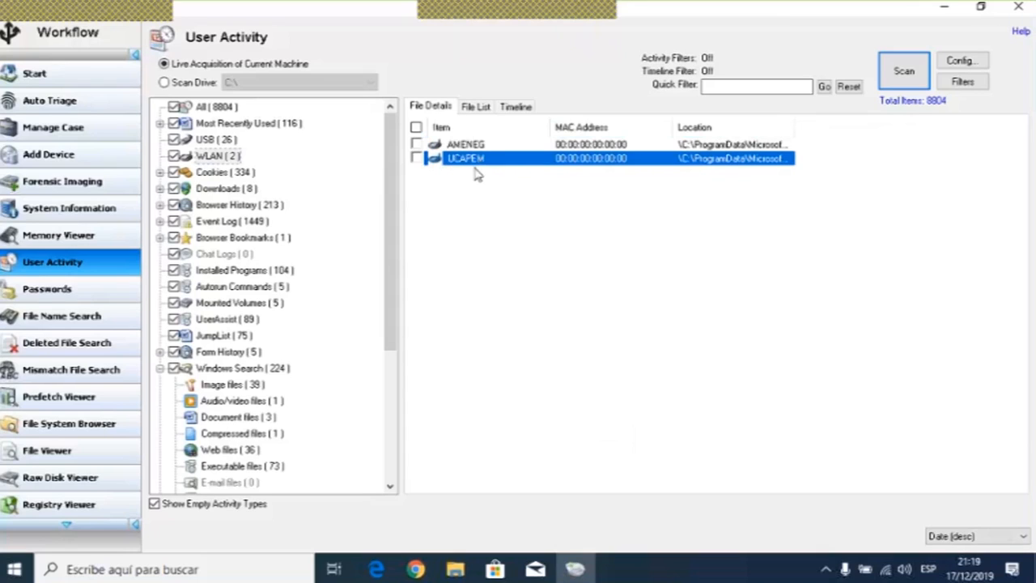
drag(795, 127, 991, 131)
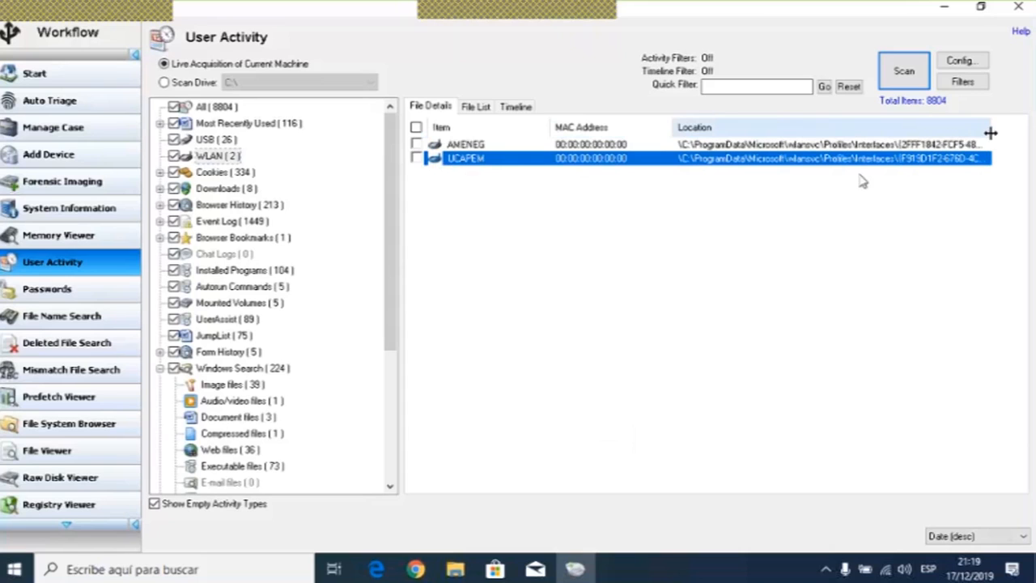
key(Up)
key(Down)
key(Up)
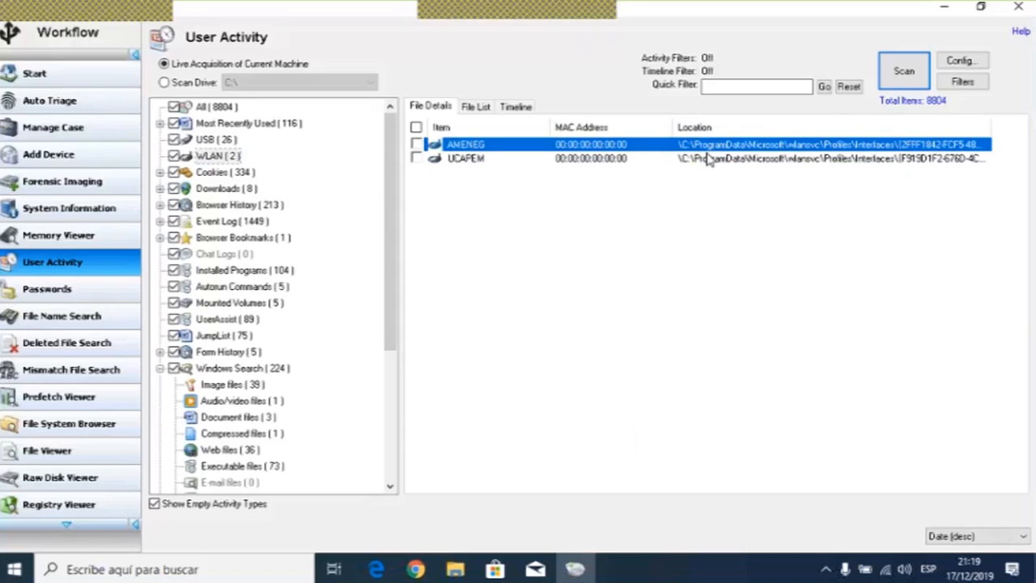
click(703, 161)
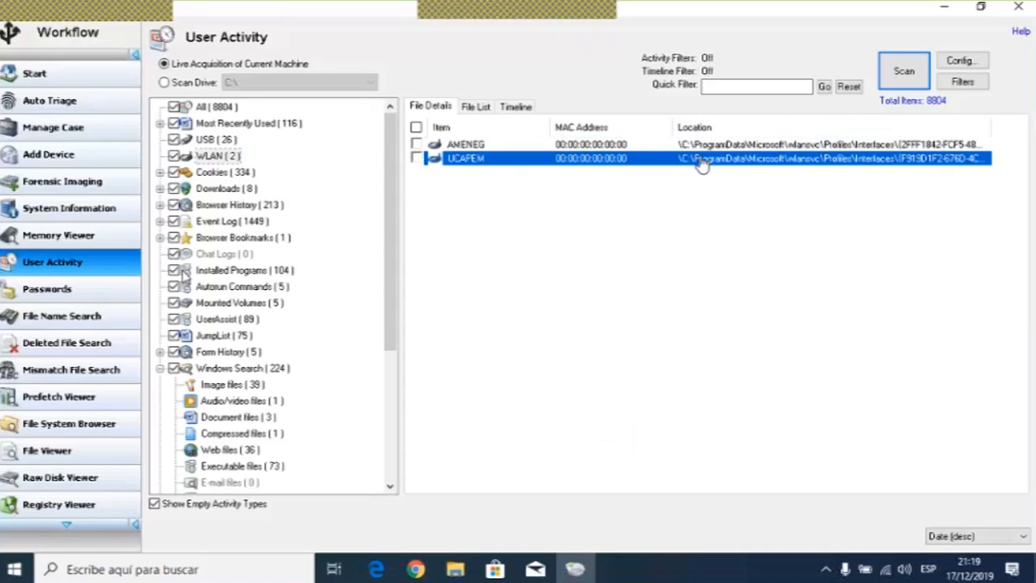
- Open the Cookies category and scroll through its Chrome cookie entries
click(215, 174)
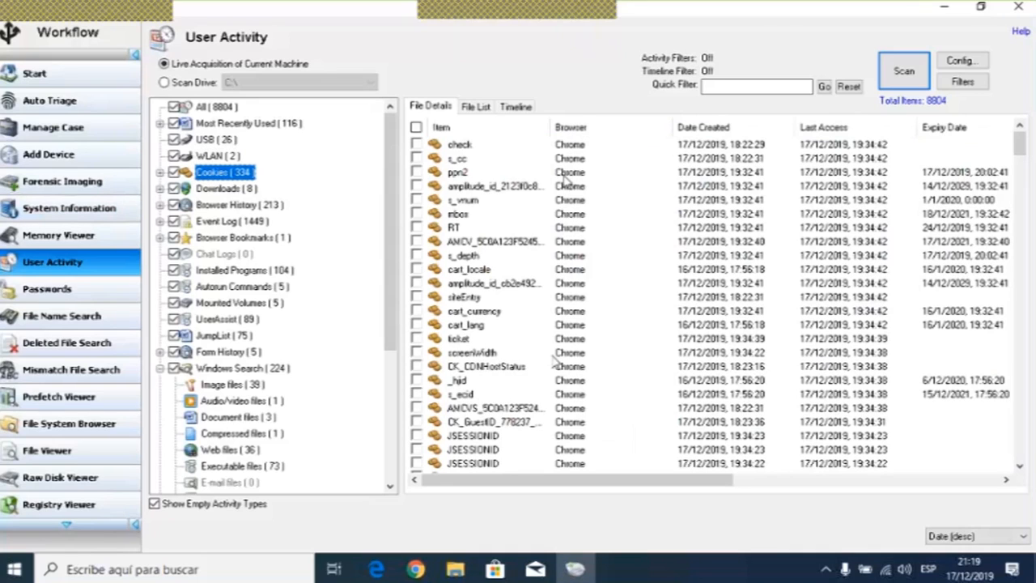
scroll(539, 299, down, 1)
scroll(540, 300, down, 9)
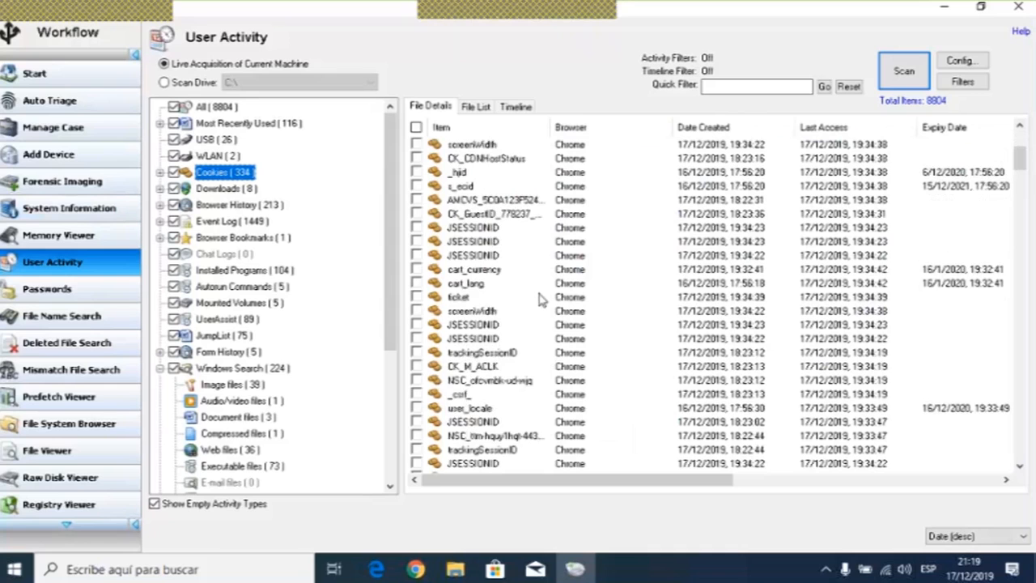
scroll(540, 299, down, 10)
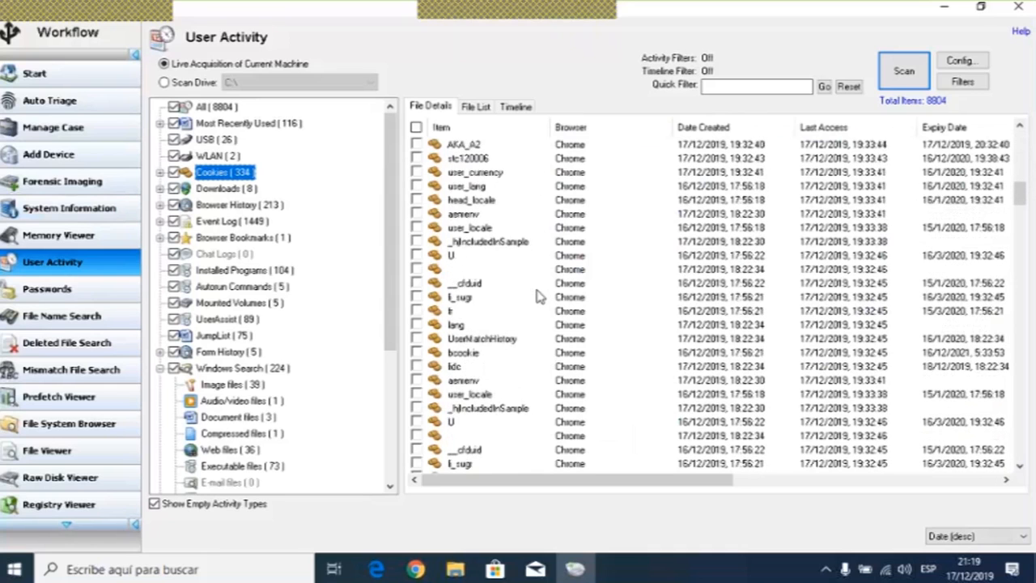
scroll(539, 296, down, 10)
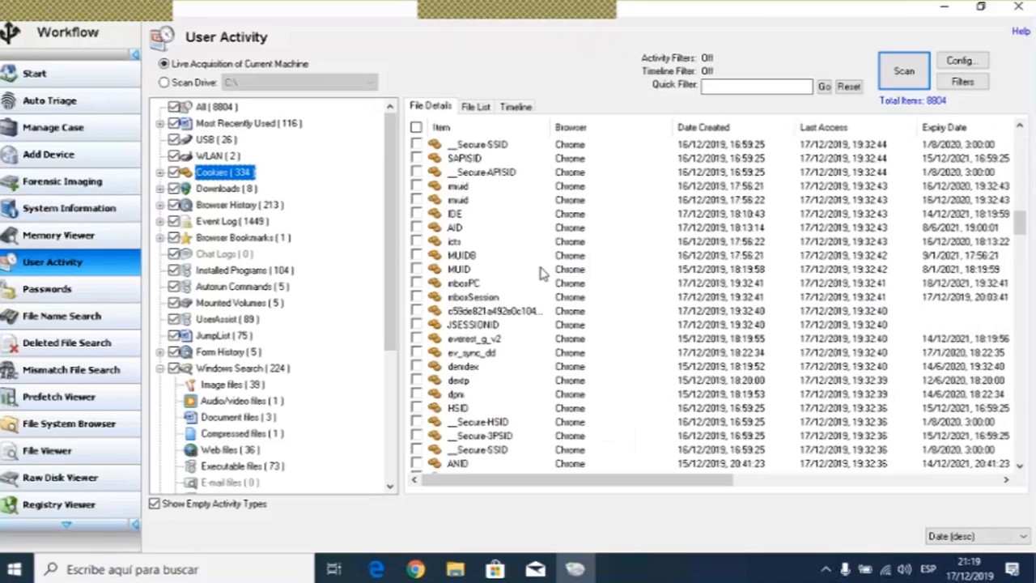
scroll(542, 274, down, 2)
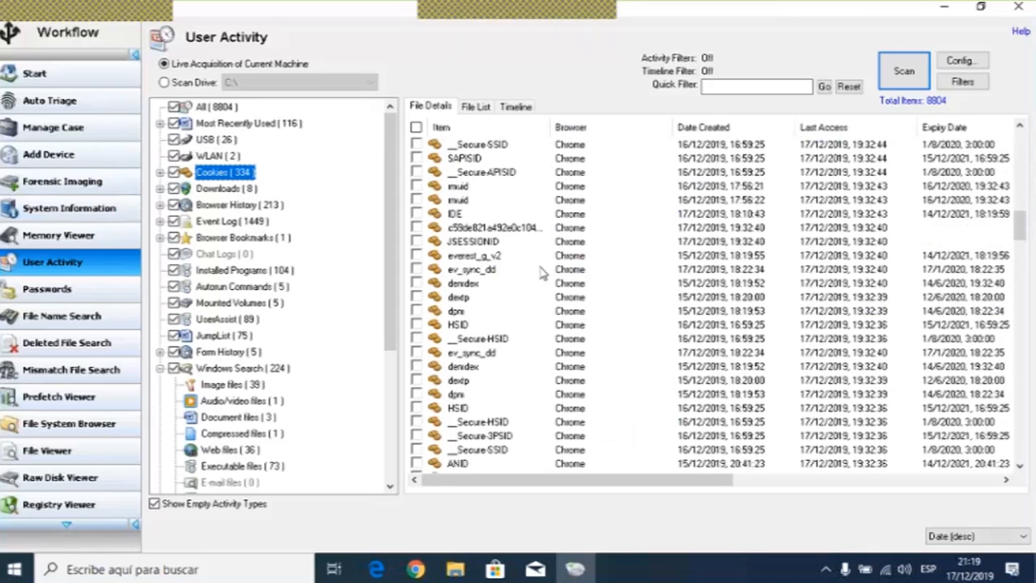
- Scroll through the Chrome cookies and select individual cookie entries to inspect their details
scroll(542, 273, down, 2)
click(475, 212)
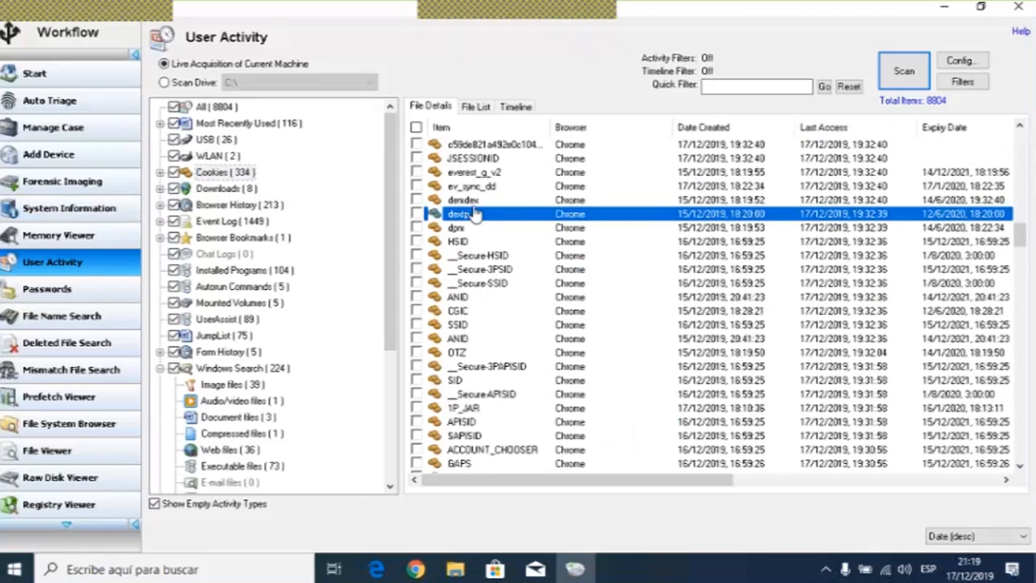
key(Up)
key(Up)
key(Up)
double_click(476, 189)
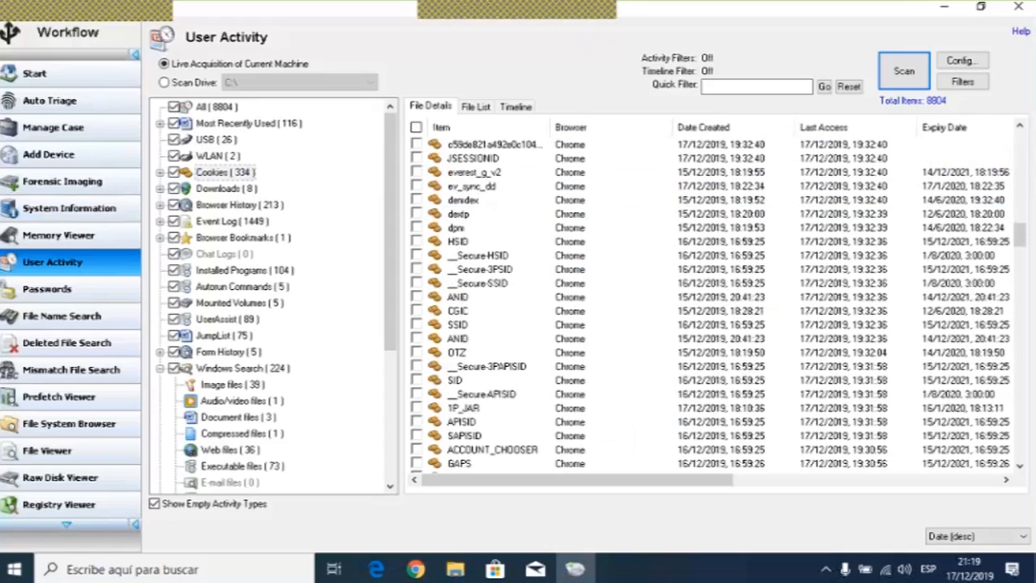
click(457, 227)
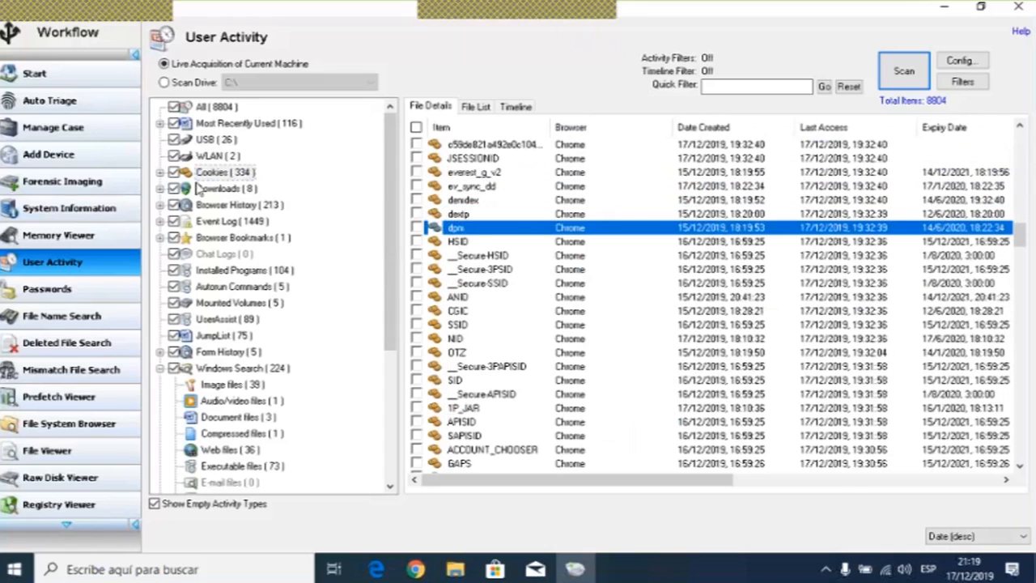
- Review the Downloads category, then open Browser History, widen its Item and URL columns and scroll through the visited pages
click(219, 188)
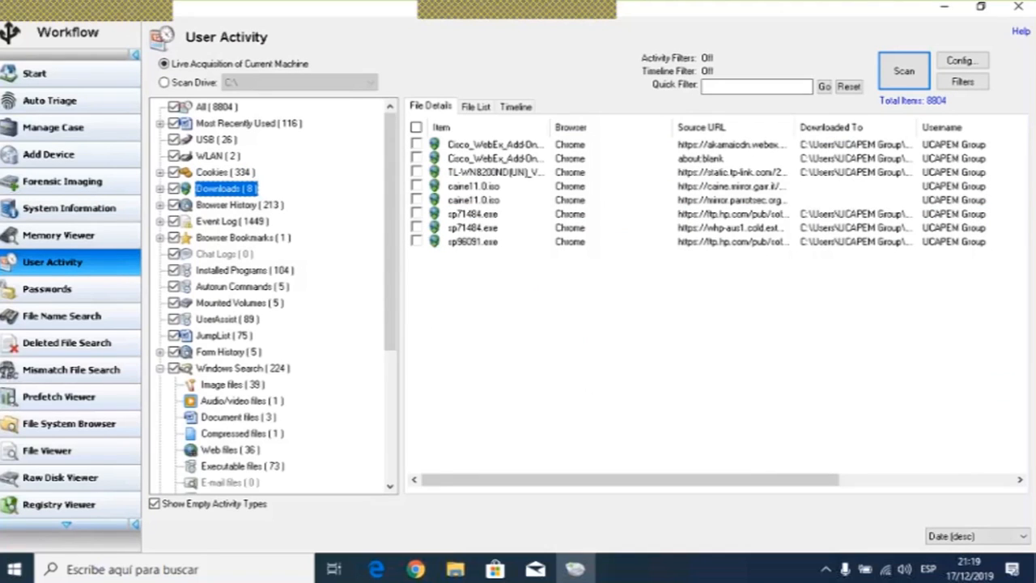
click(233, 206)
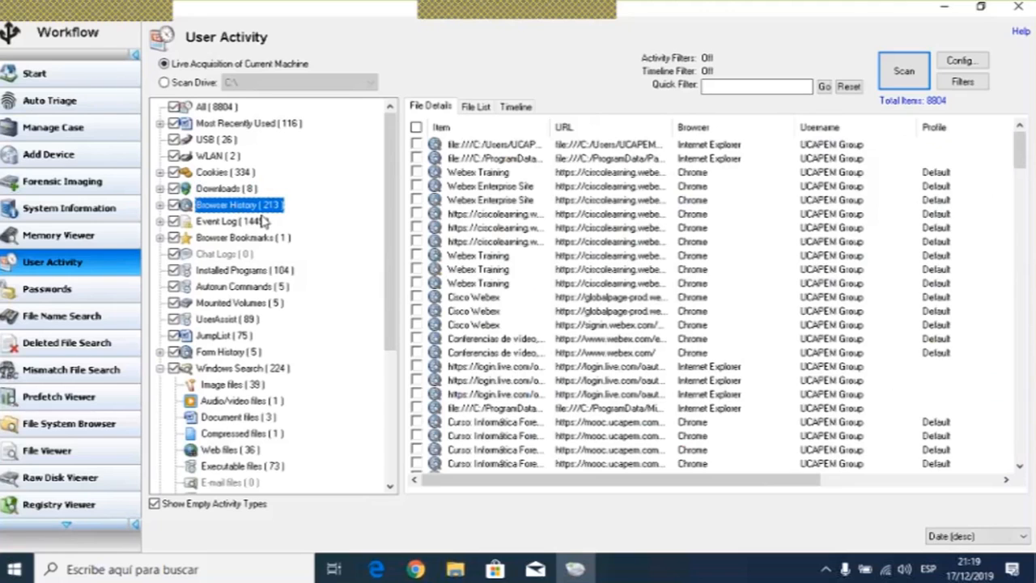
drag(551, 127, 599, 127)
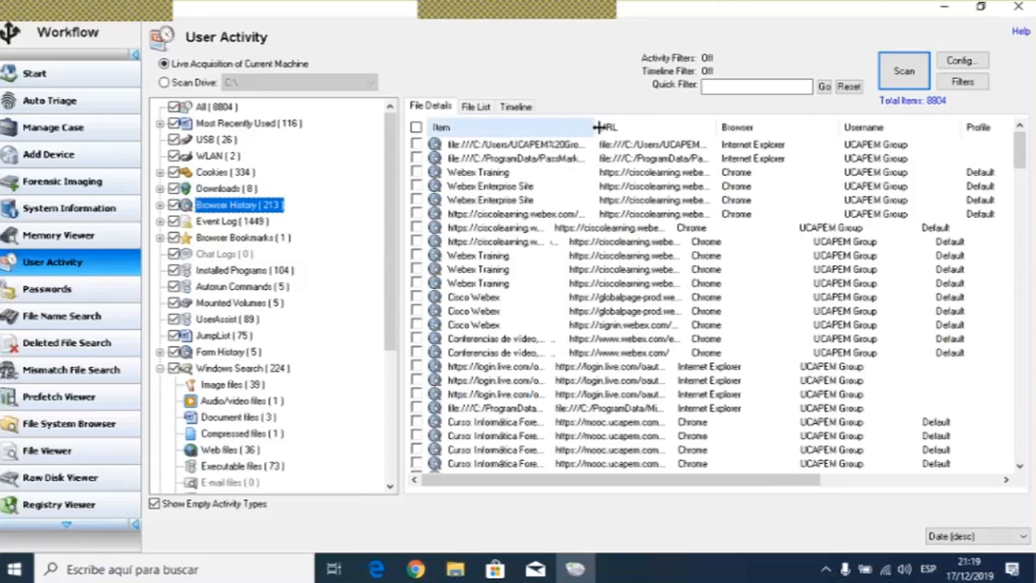
drag(719, 127, 751, 121)
drag(599, 127, 634, 127)
drag(791, 127, 823, 127)
scroll(758, 218, down, 4)
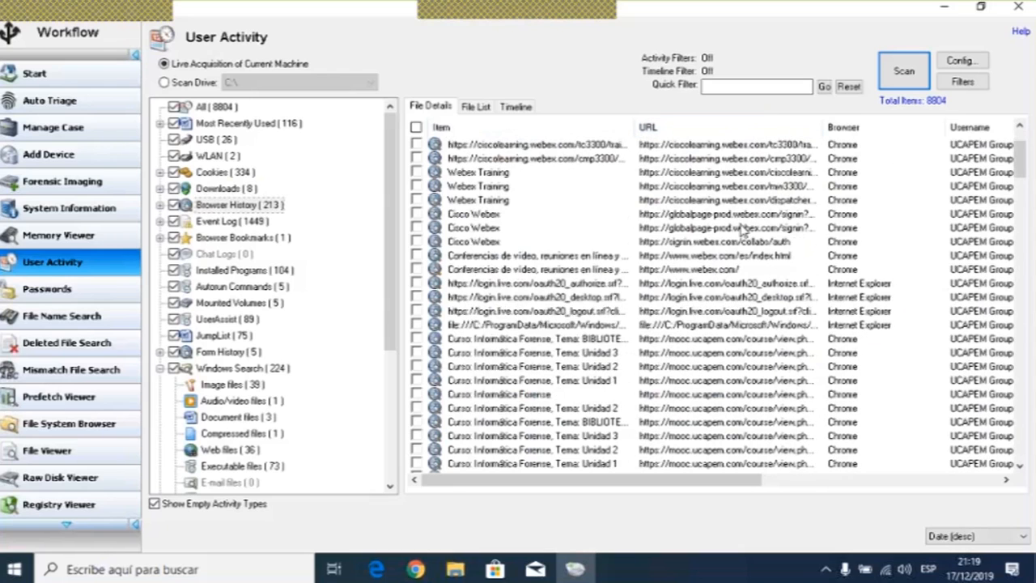
scroll(741, 230, down, 7)
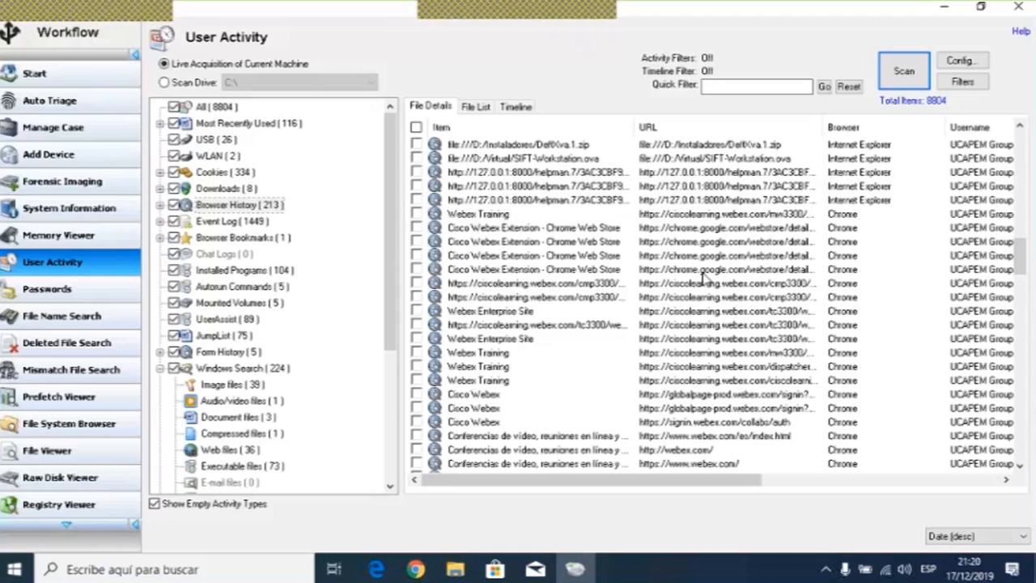
- Open the Event Log category, then the Installed Programs category to review installed software
click(230, 221)
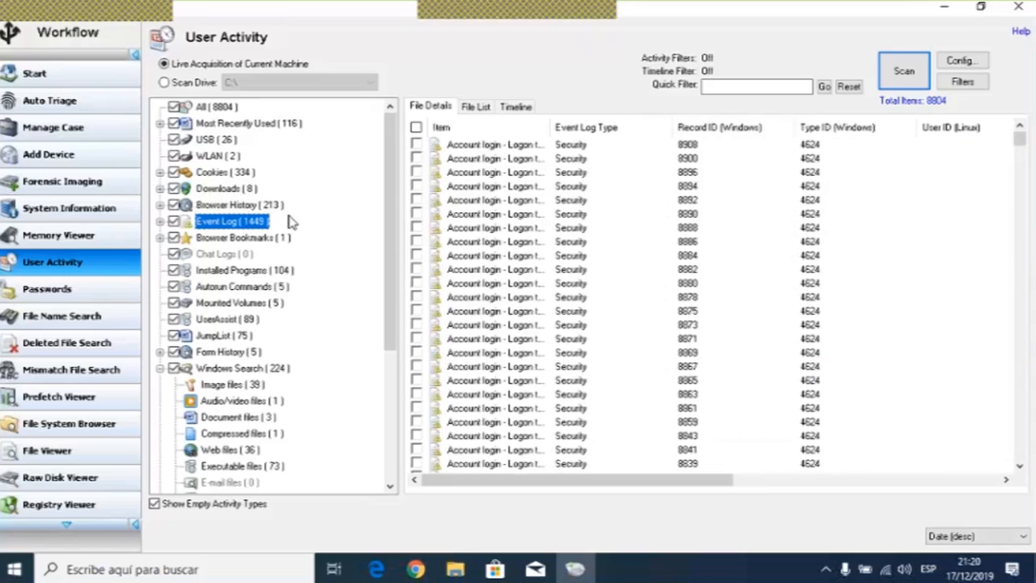
scroll(289, 222, down, 1)
click(265, 227)
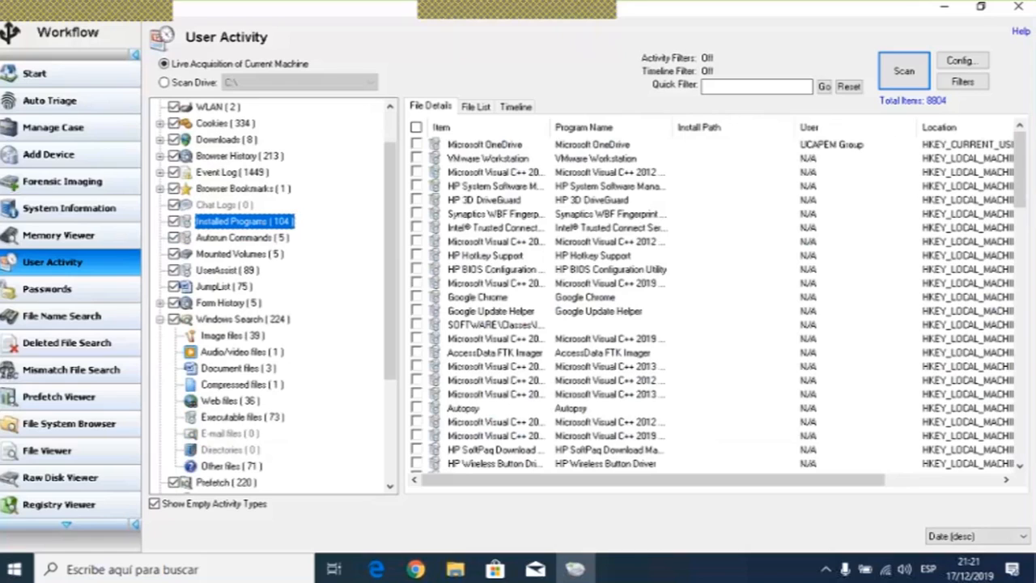
- Open the Autorun Commands, Mounted Volumes, UserAssist and JumpList categories in turn to review their entries
click(251, 239)
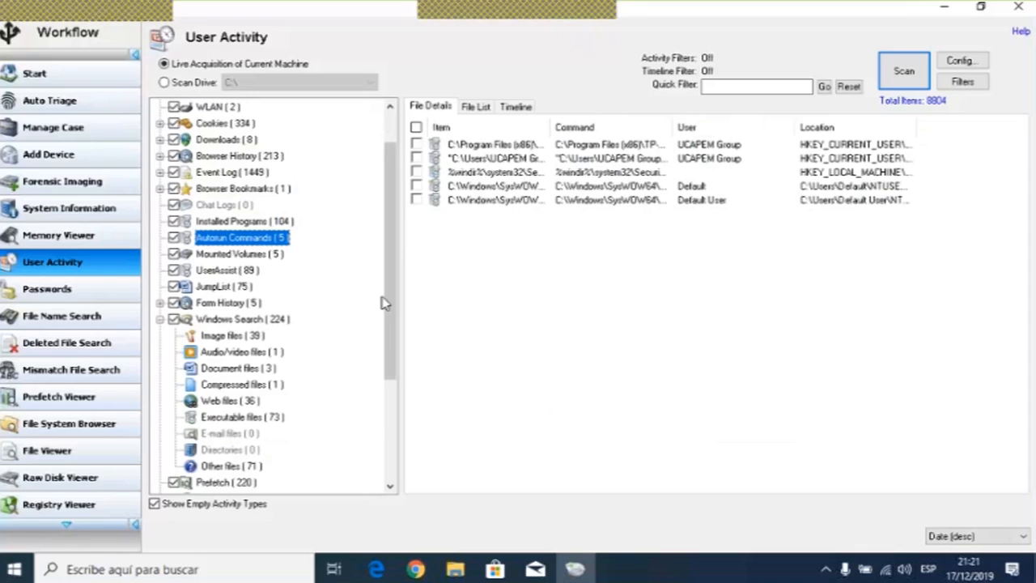
click(251, 256)
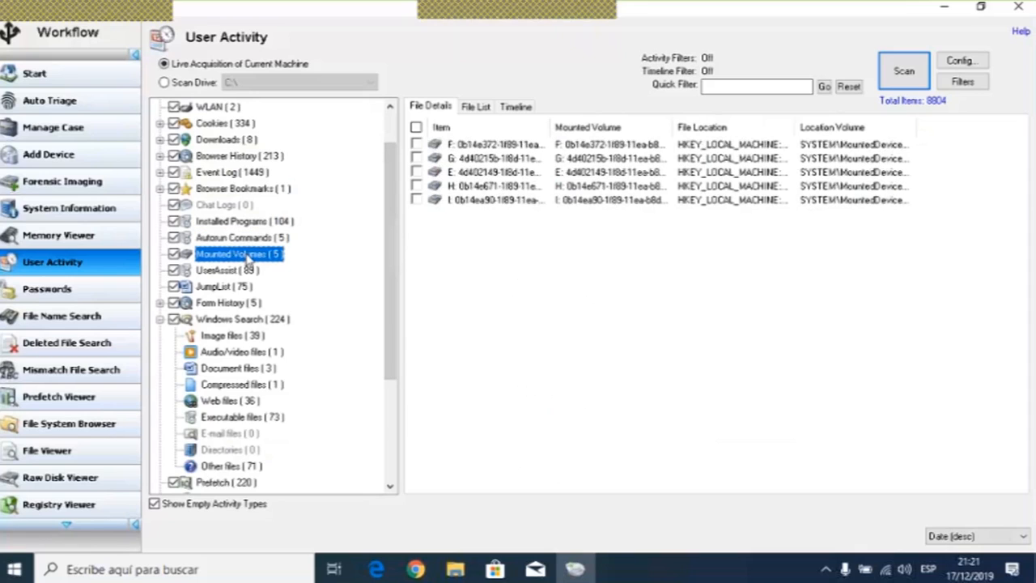
click(230, 271)
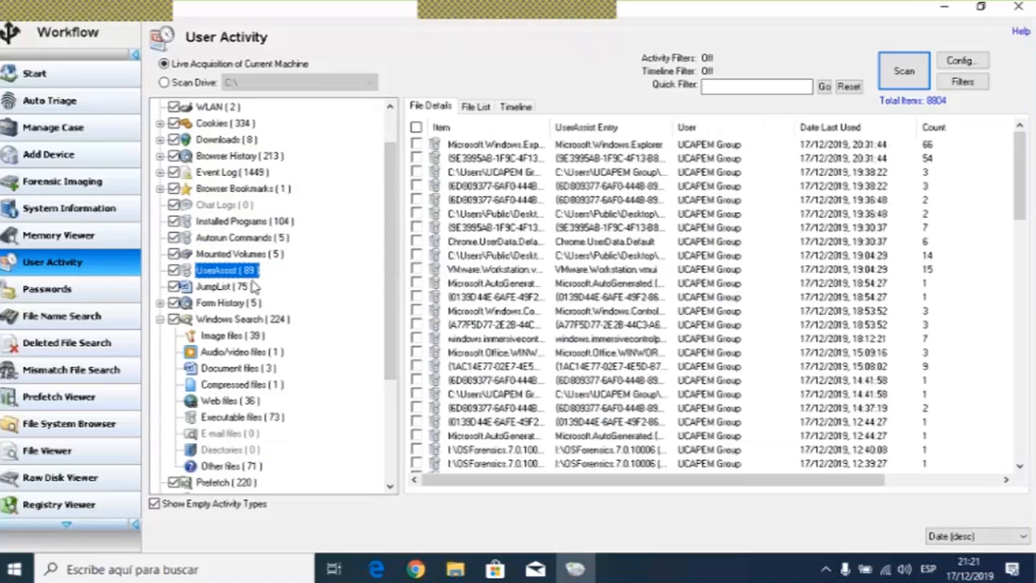
click(229, 288)
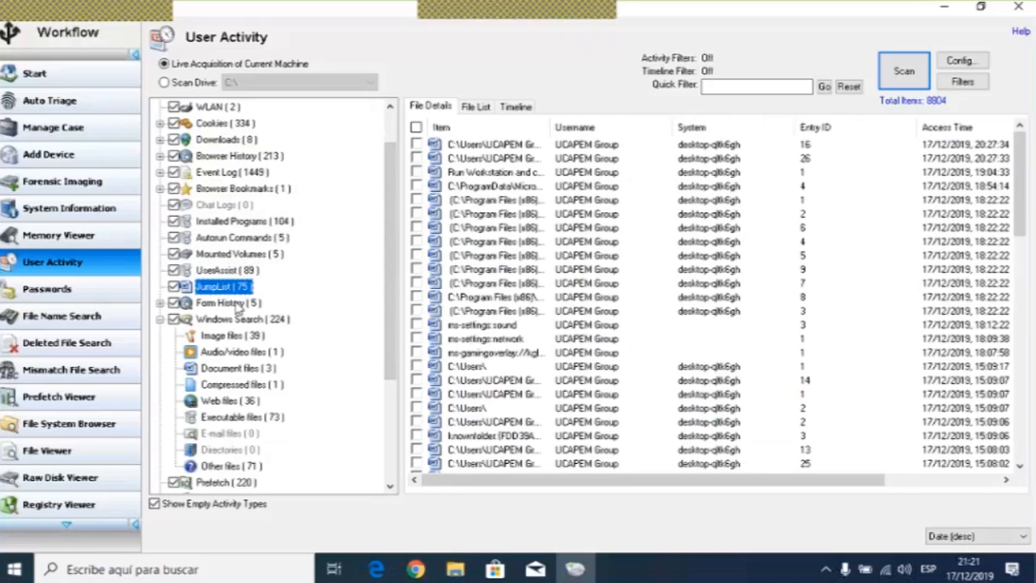
- Open Form History and Windows Search, then its Web files subcategory to review the indexed web files
click(246, 303)
click(255, 320)
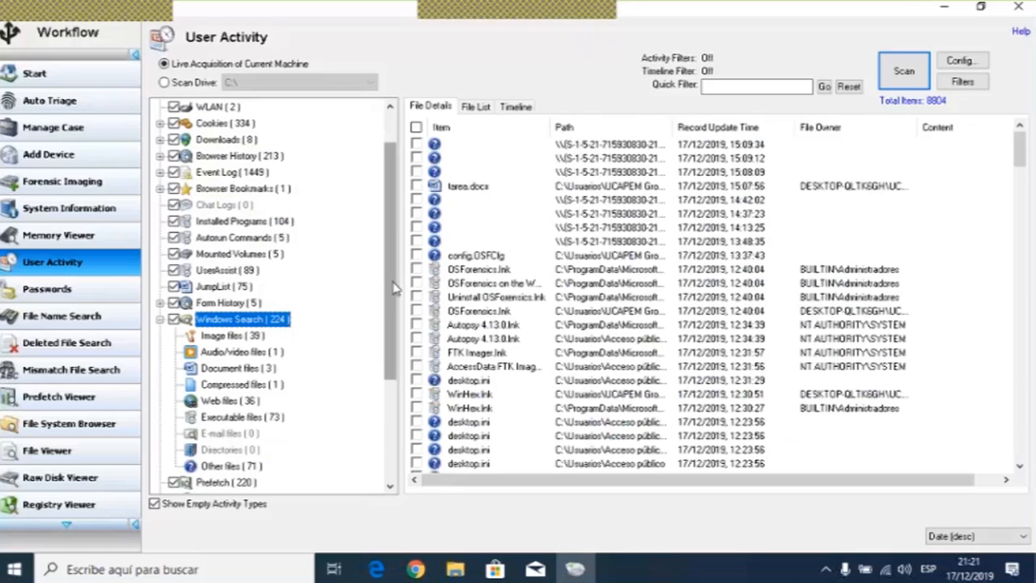
scroll(387, 304, down, 1)
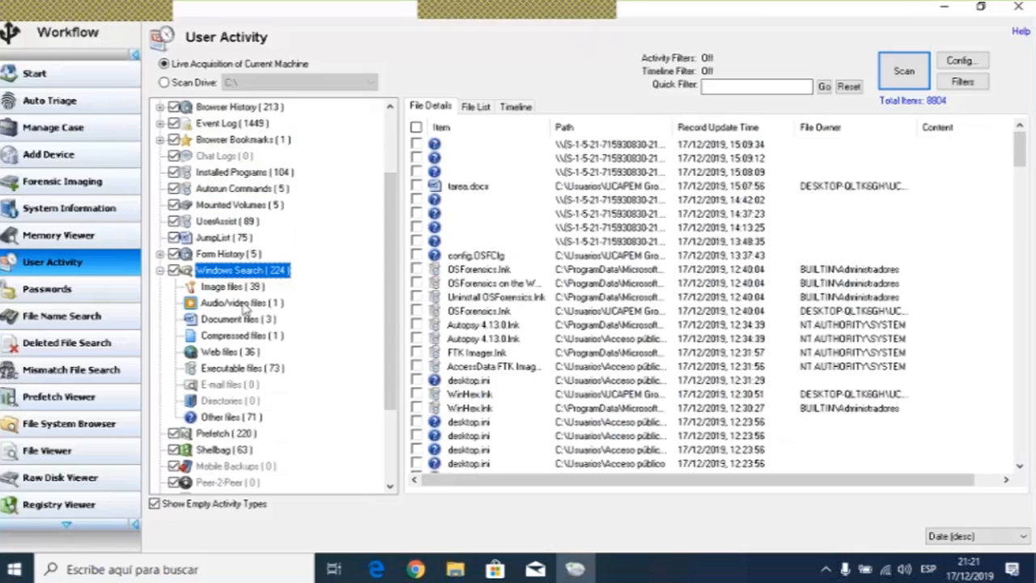
click(230, 351)
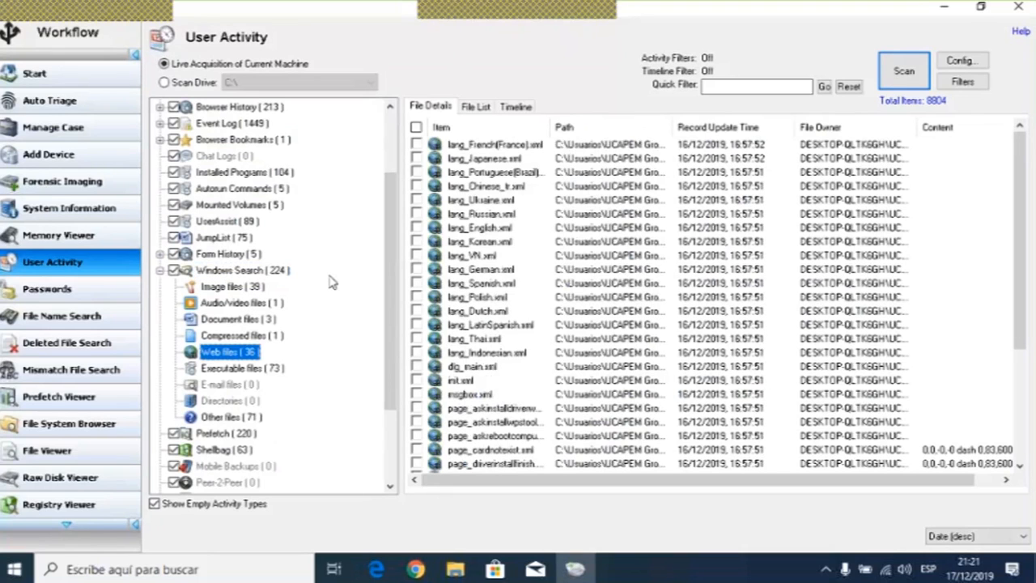
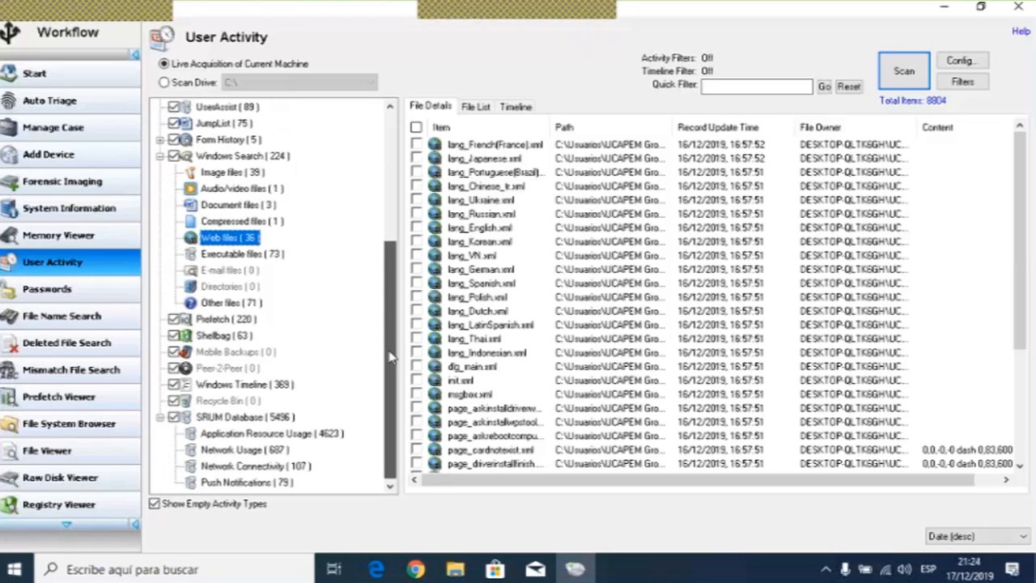
- Check every entry in the Windows Search Web files list
drag(391, 356, 399, 283)
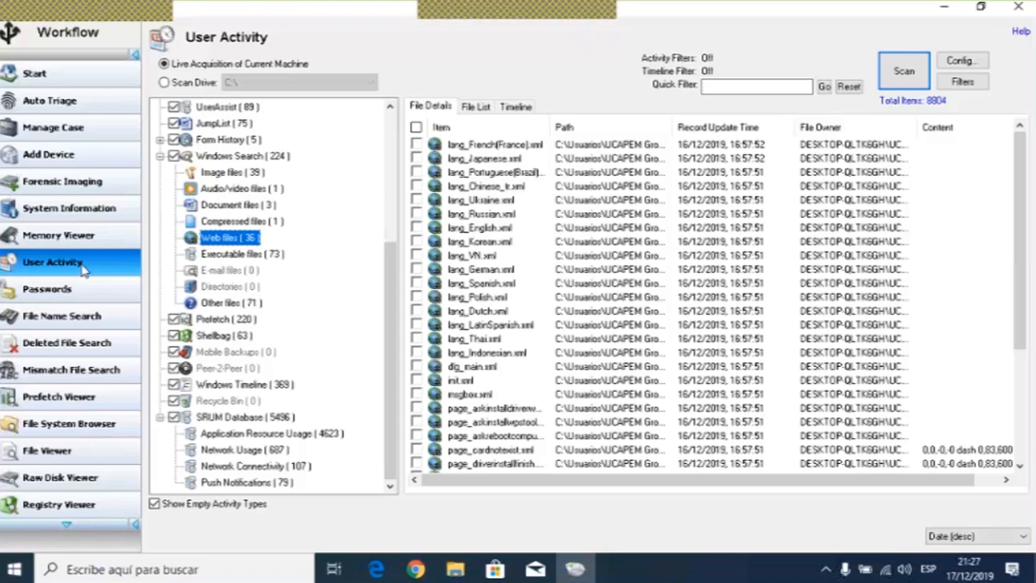
scroll(342, 190, up, 5)
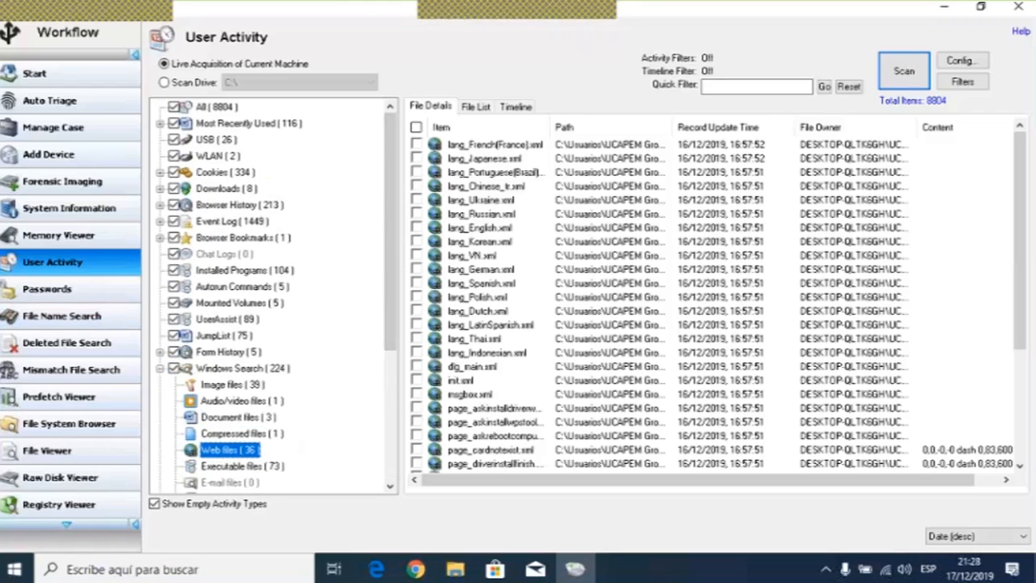
click(58, 267)
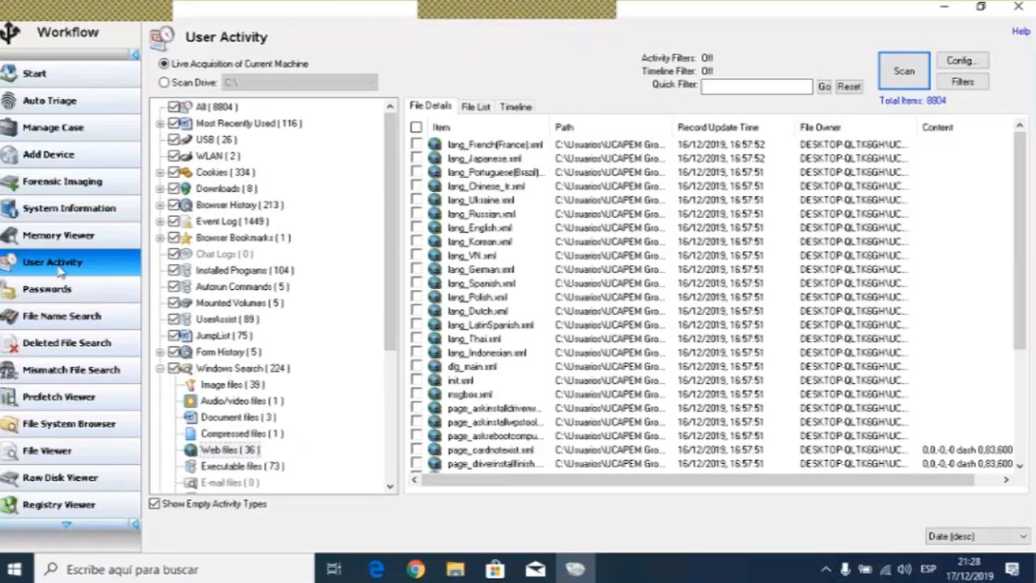
scroll(712, 304, down, 4)
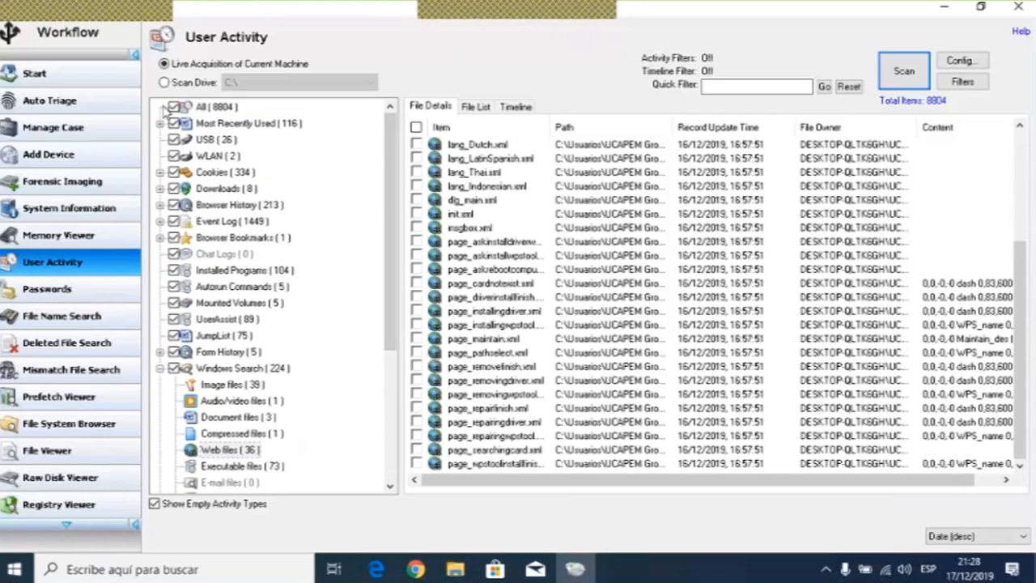
click(415, 127)
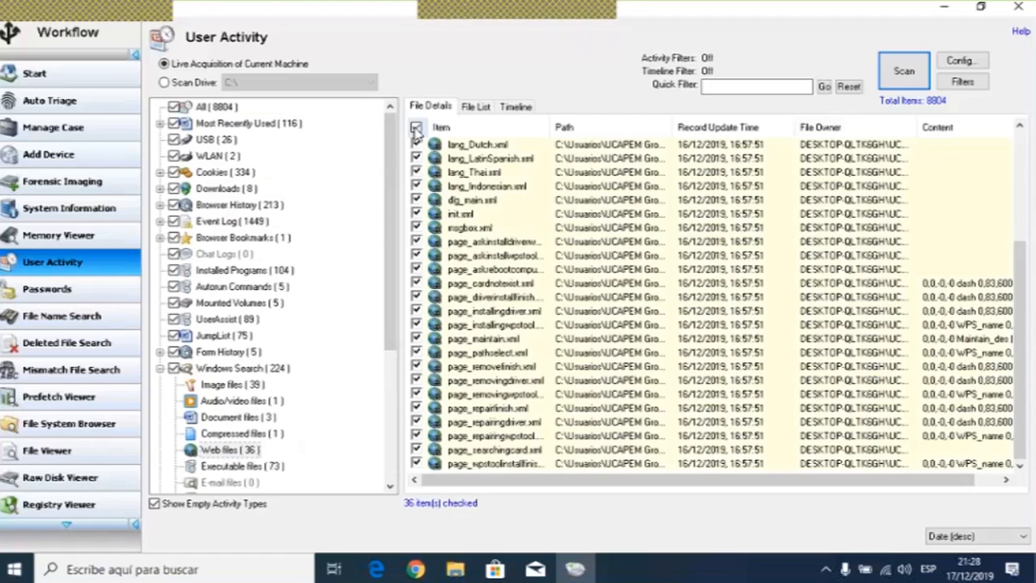
- Open the All activity category and check all of its entries
click(287, 121)
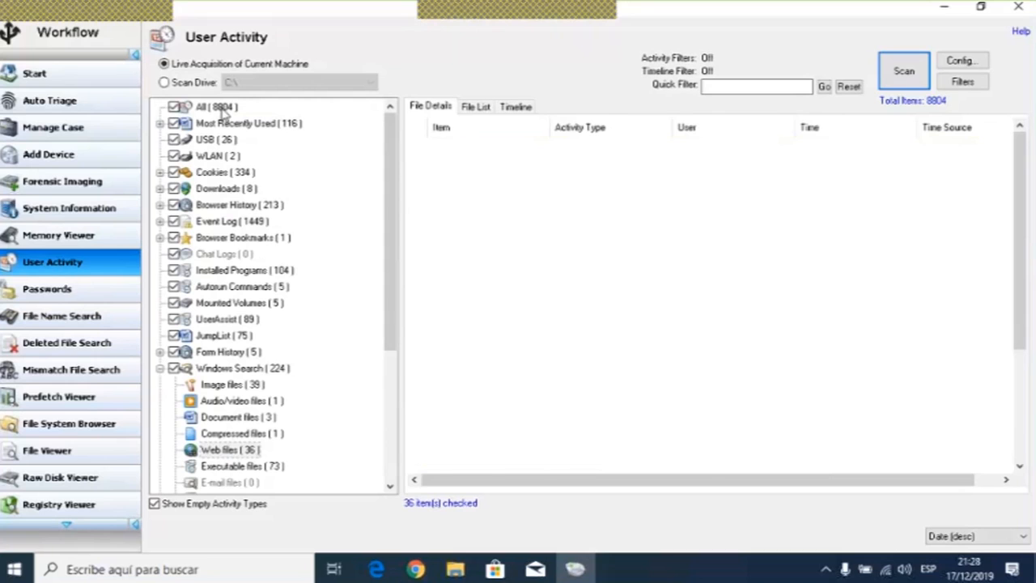
click(219, 108)
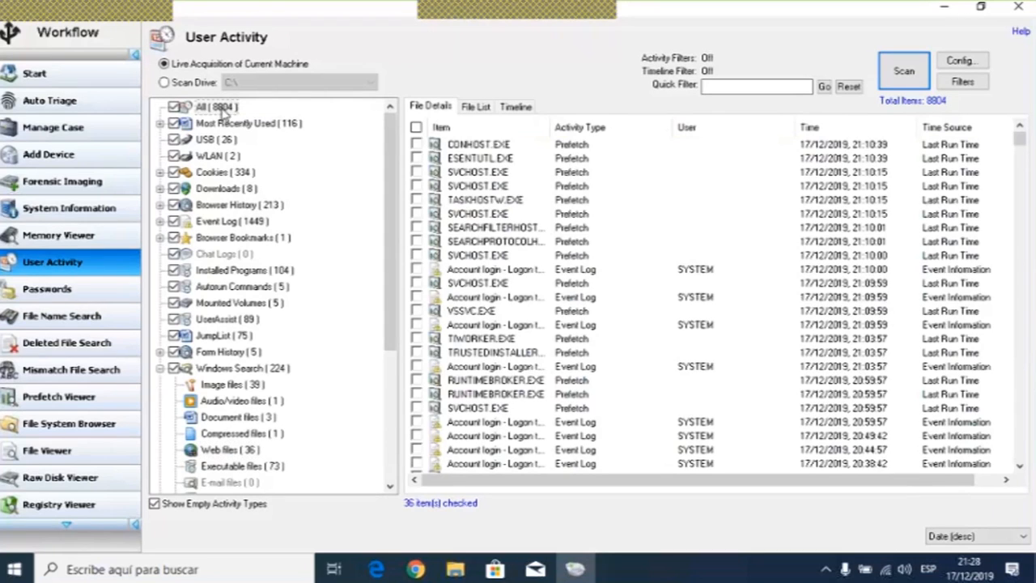
click(416, 128)
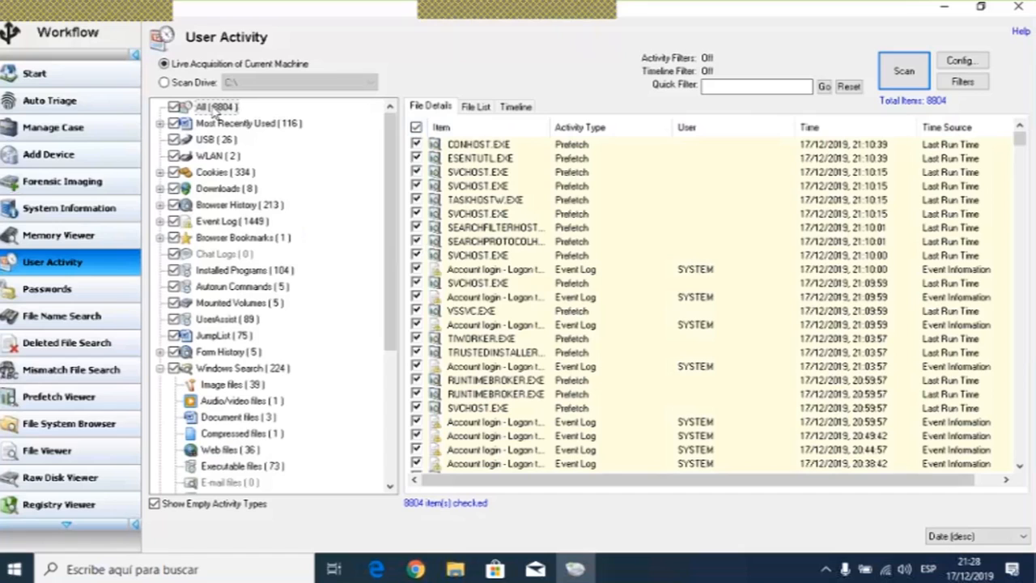
- Go through the Most Recently Used, USB, WLAN, Cookies, Downloads, Browser History, Event Log and Browser Bookmarks categories to review their entries
click(218, 126)
click(219, 139)
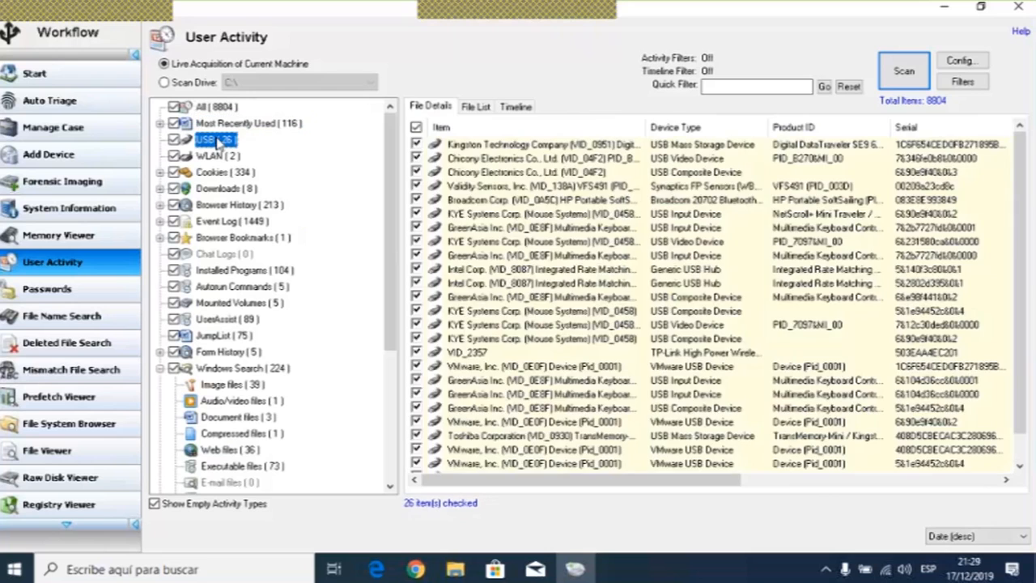
click(217, 155)
click(215, 172)
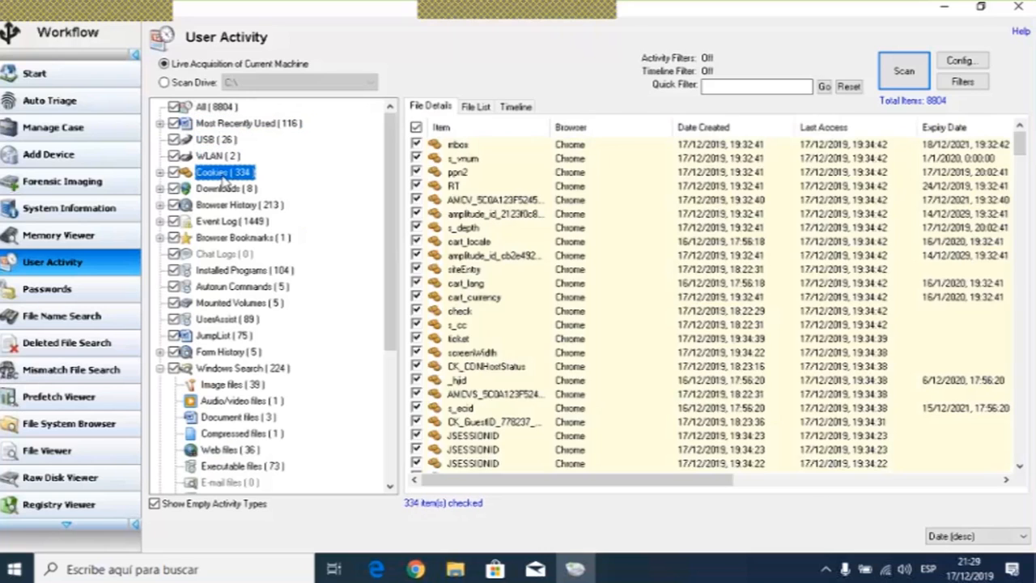
click(225, 188)
click(220, 205)
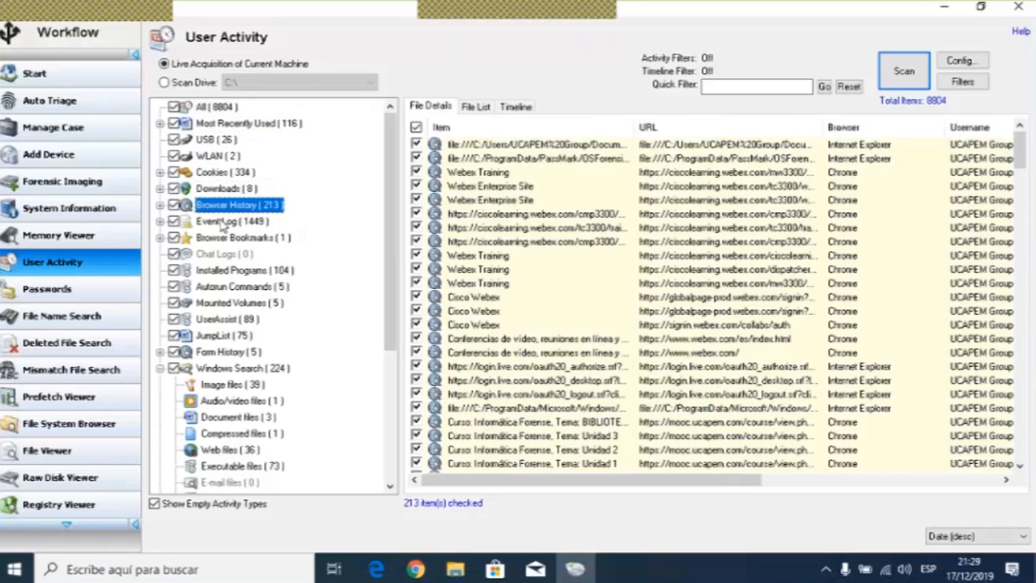
click(222, 221)
click(218, 238)
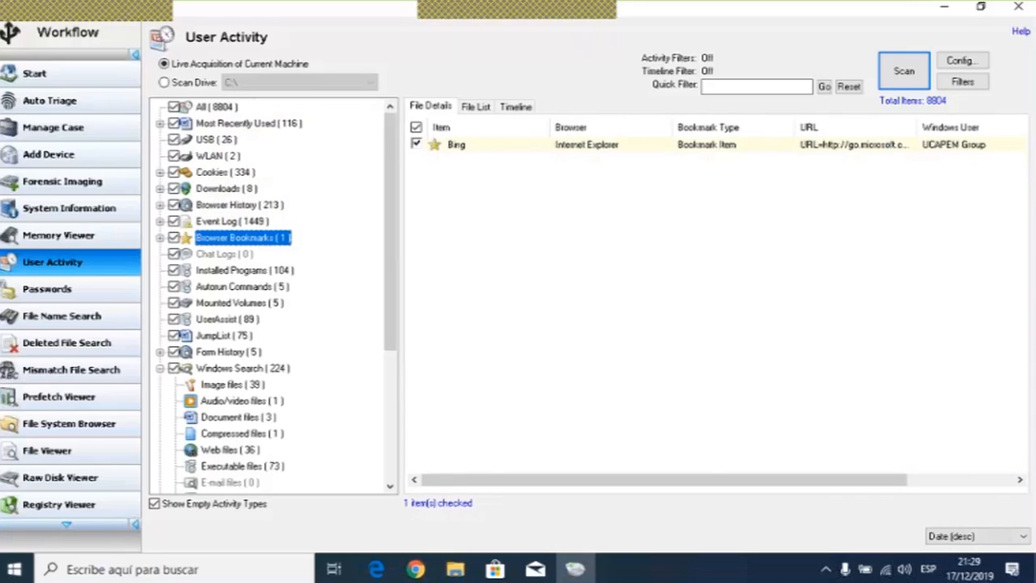
- Add the full All activity list to the case as User Activity List in HTML format
click(217, 107)
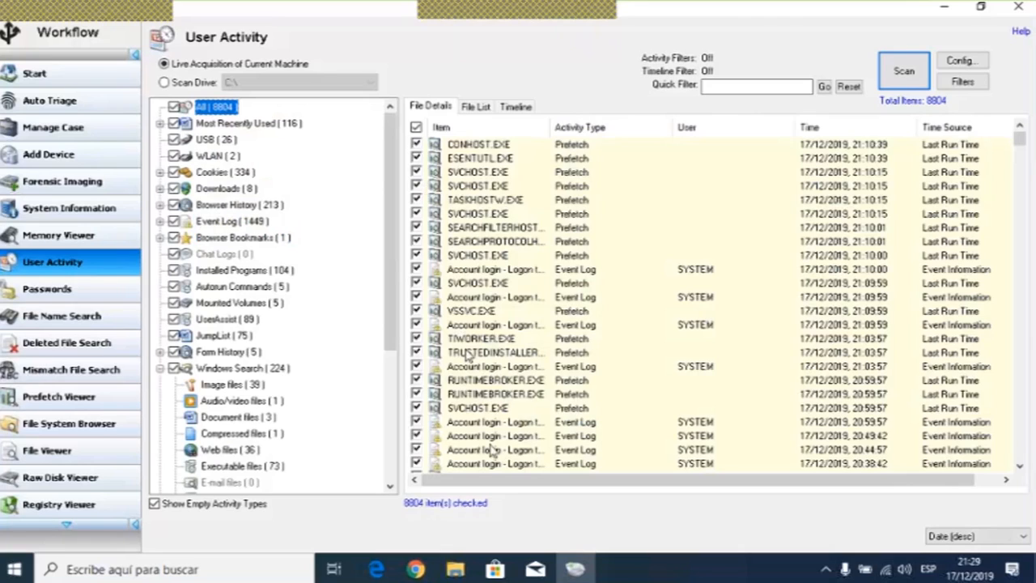
click(459, 510)
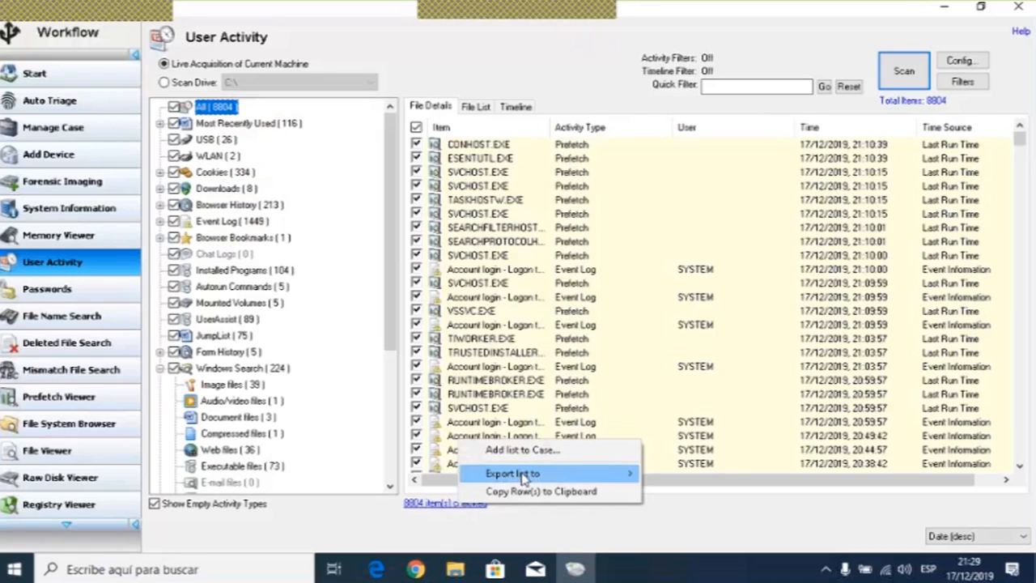
mouse_move(528, 479)
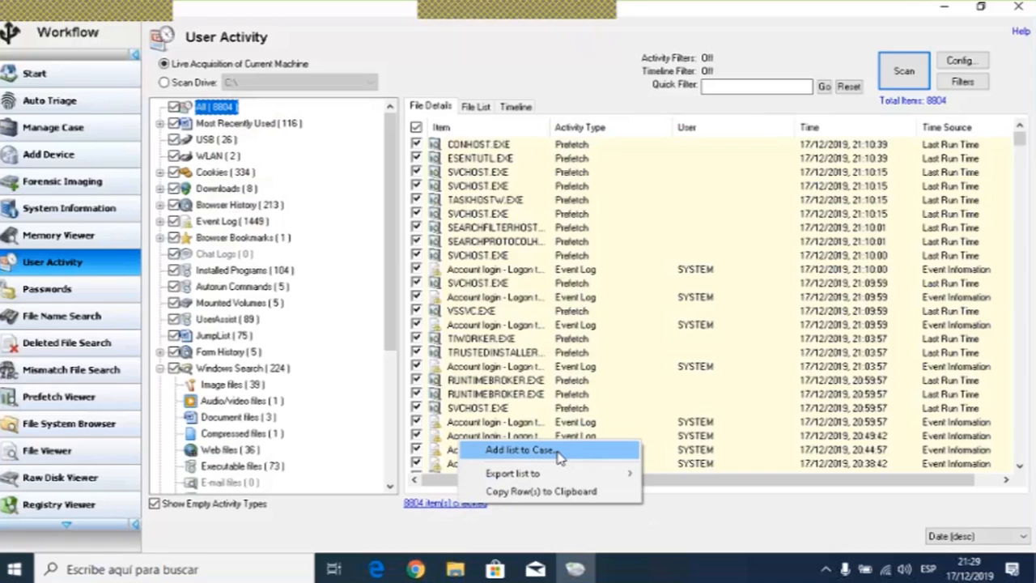
click(560, 450)
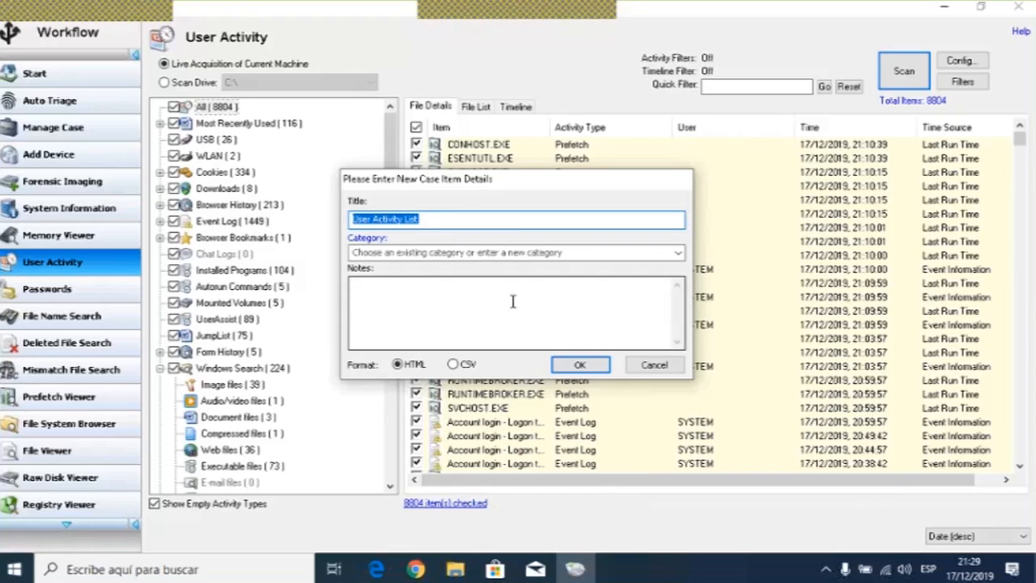
click(579, 365)
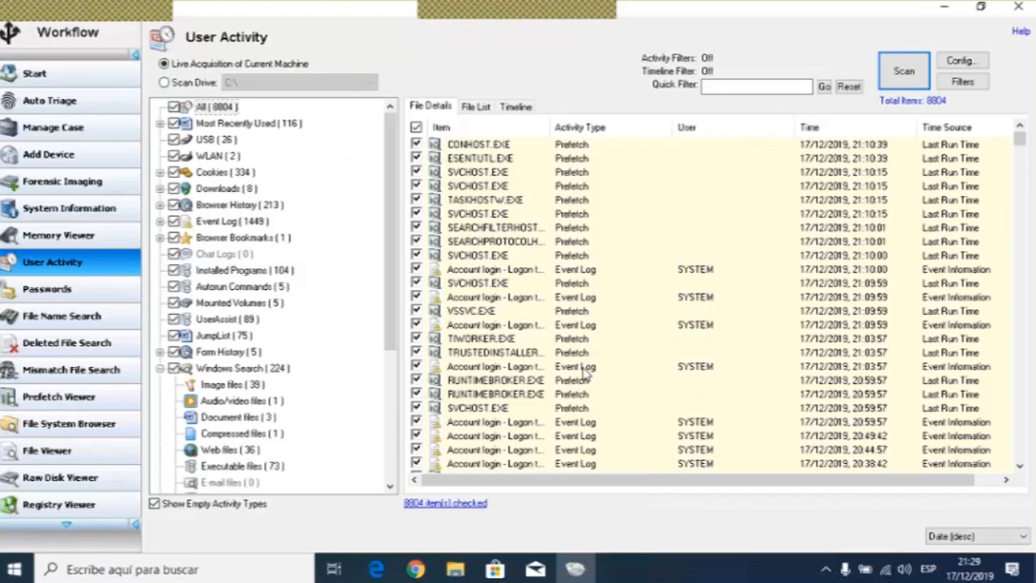
- View the checked activity as a file list and then as a timeline chart
click(477, 107)
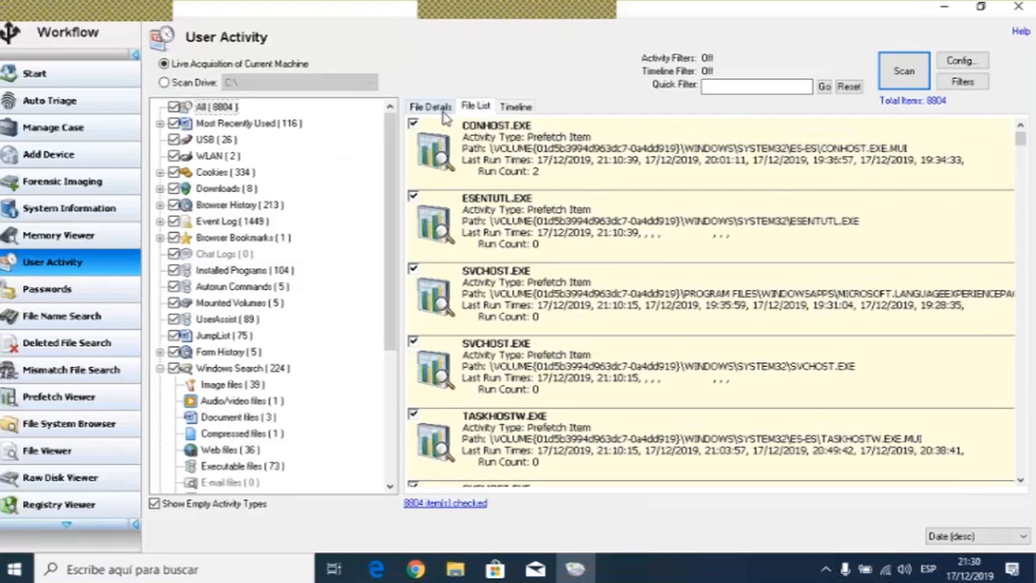
click(515, 110)
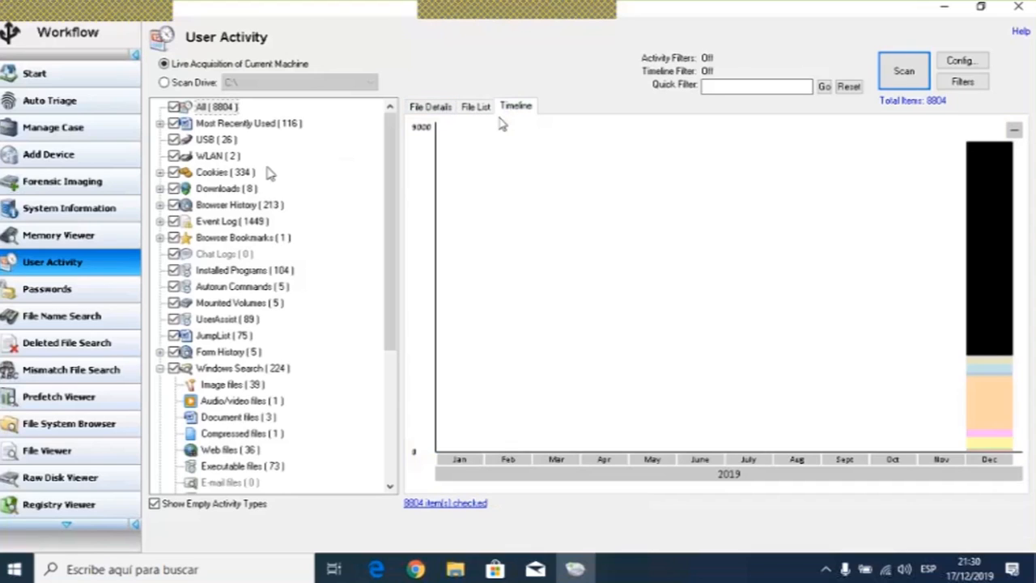
- Uncheck All, expand Most Recently Used and chart the MS Office - Recent Docs timeline
click(174, 107)
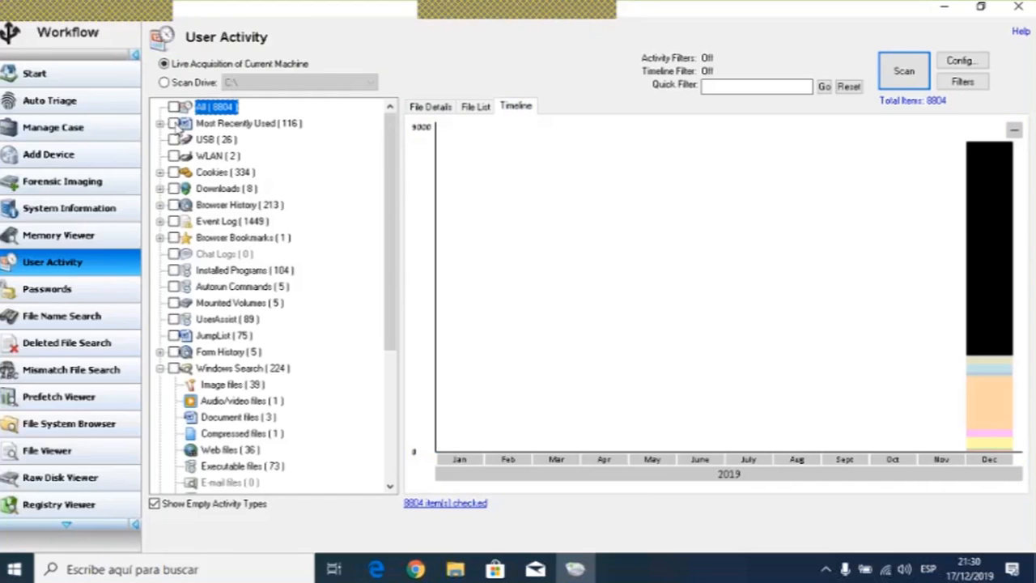
click(162, 124)
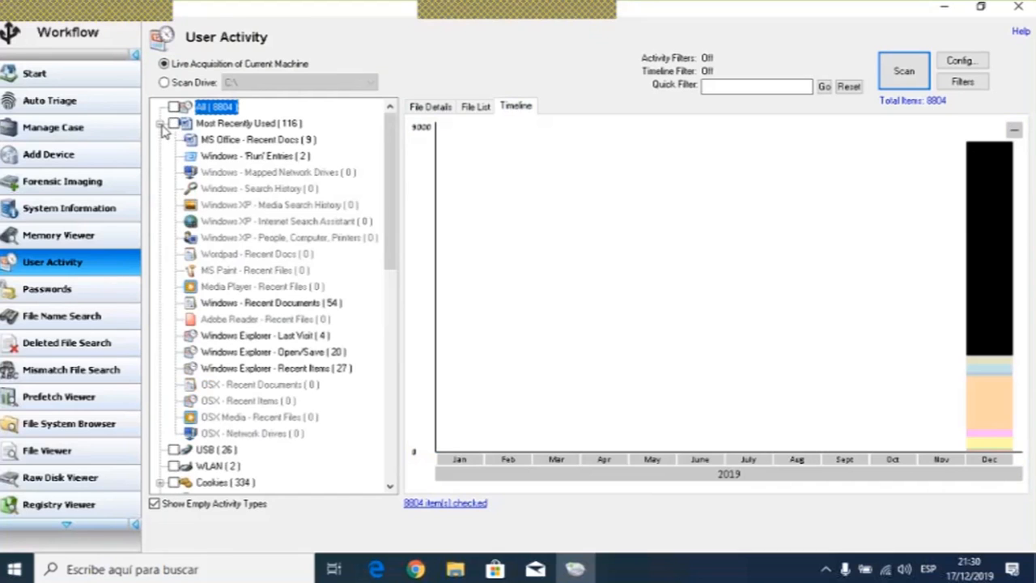
click(204, 141)
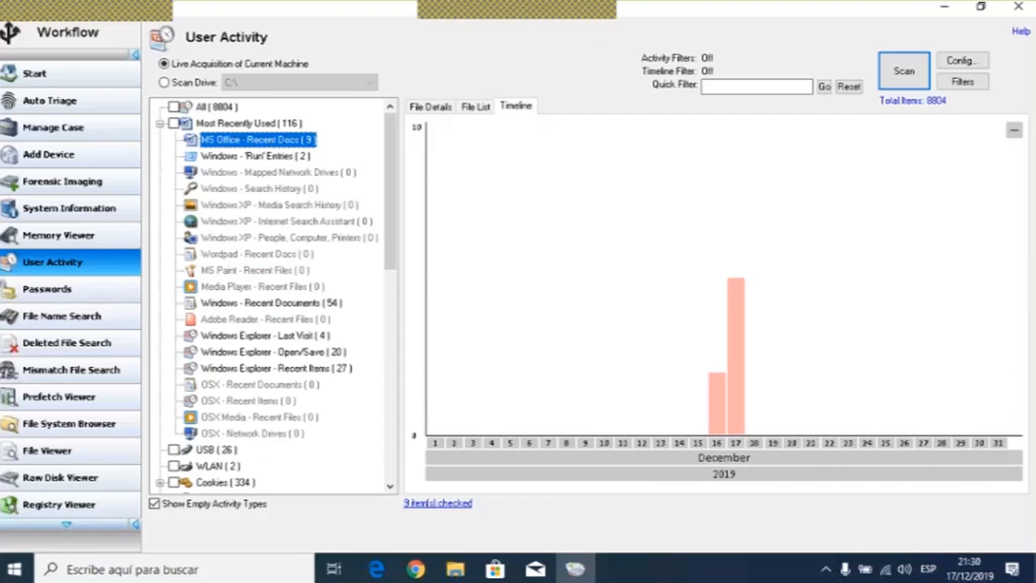
mouse_move(723, 391)
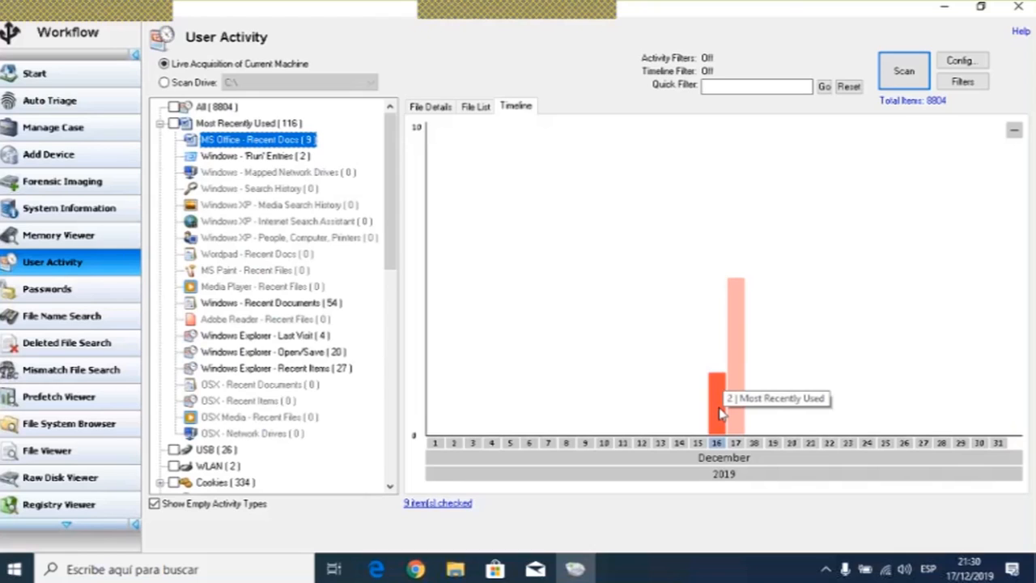
mouse_move(745, 415)
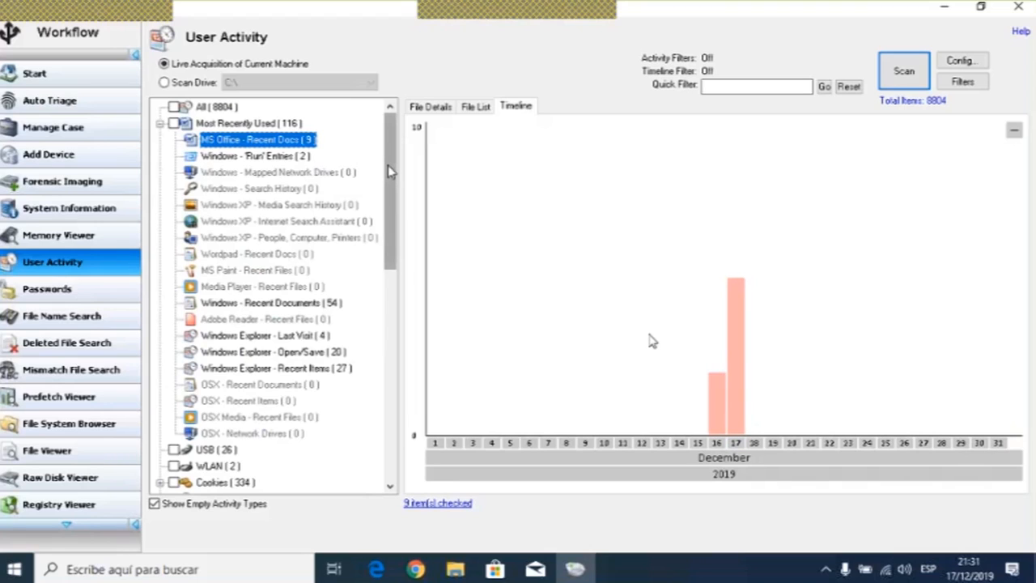
- Show the timeline for the Windows 'Run' Entries subcategory
mouse_move(389, 172)
mouse_down()
mouse_move(390, 347)
mouse_move(390, 167)
mouse_up()
click(267, 157)
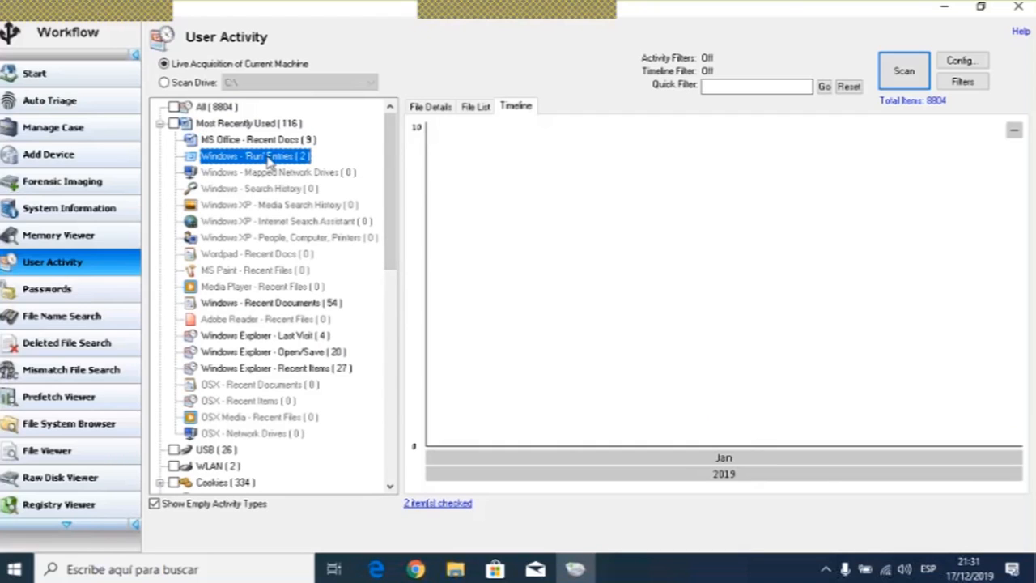
drag(387, 185, 389, 316)
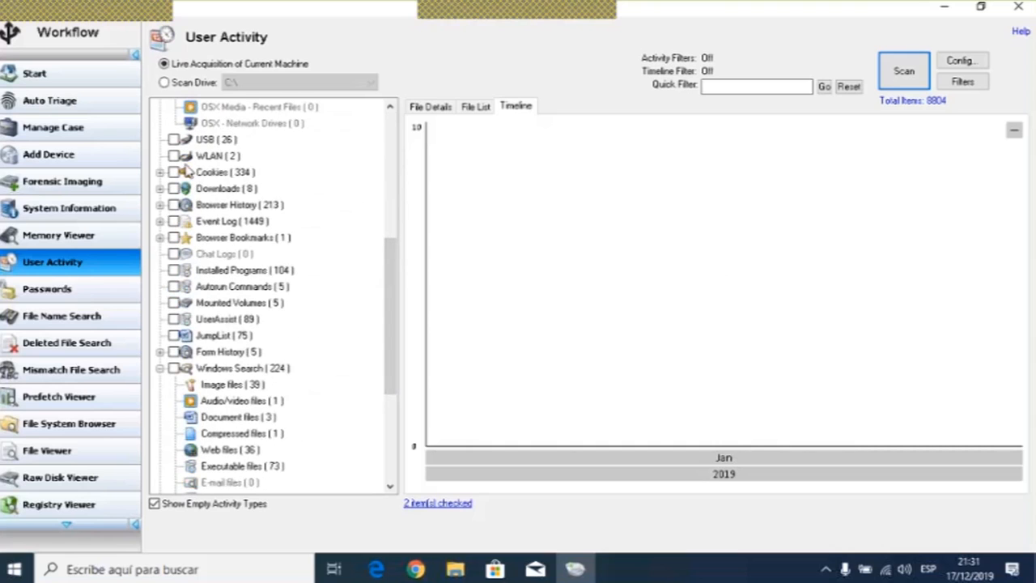
- Check the USB category and view the Windows Explorer - Last Visit timeline
click(174, 139)
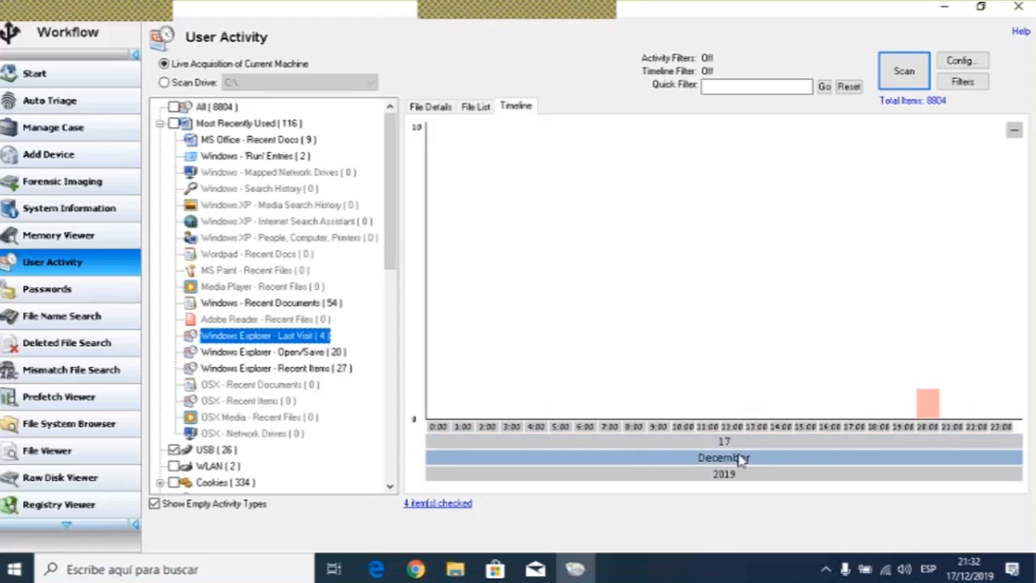
mouse_move(922, 414)
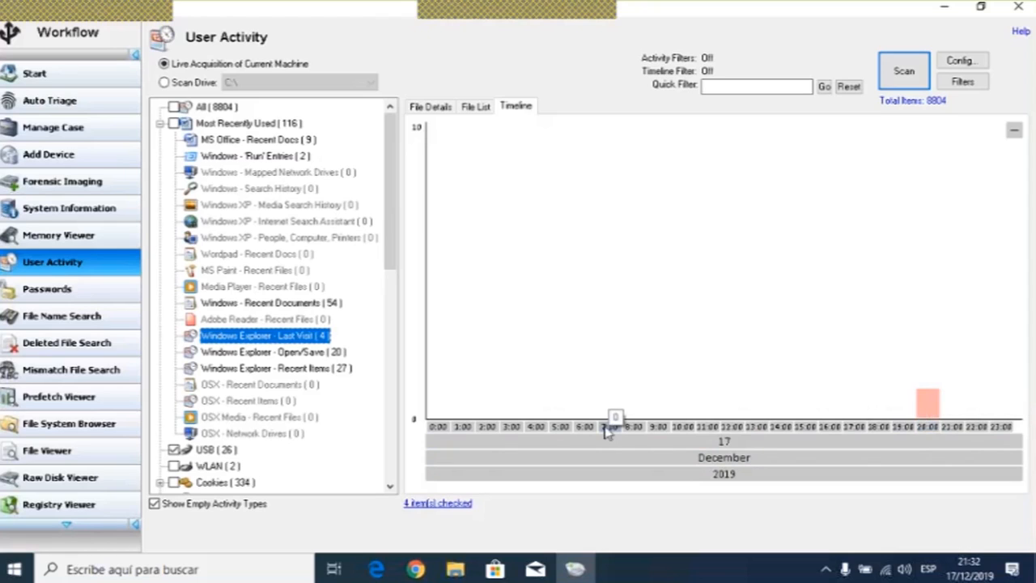
- Compare the hourly timelines of Windows Explorer - Open/Save and Windows Explorer - Recent Items
click(301, 354)
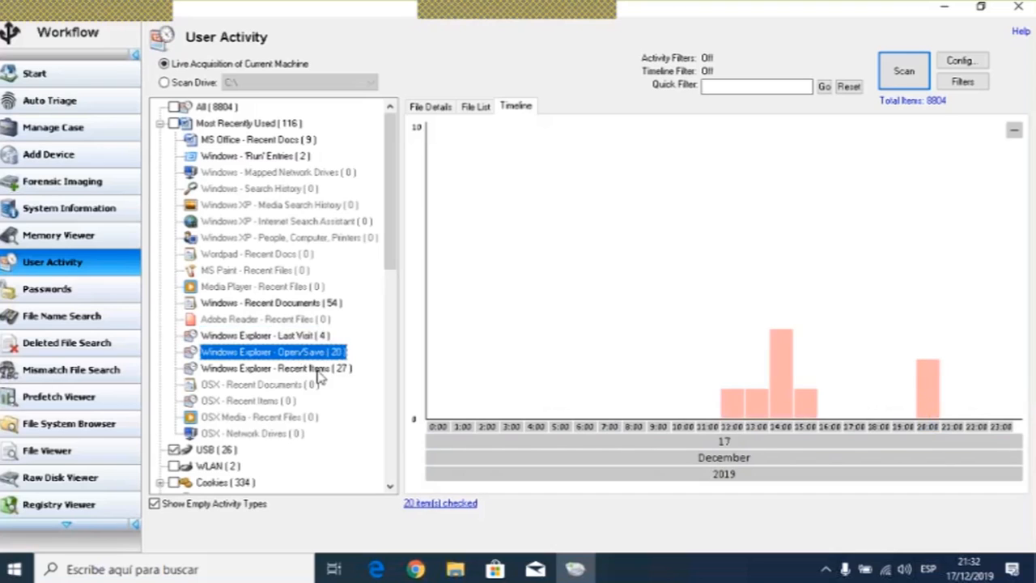
click(328, 371)
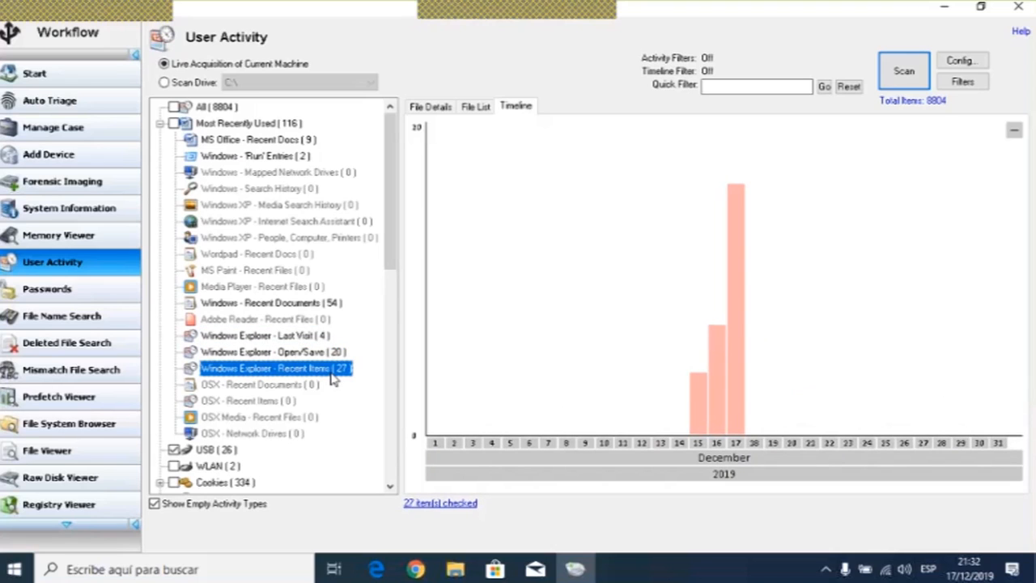
click(320, 353)
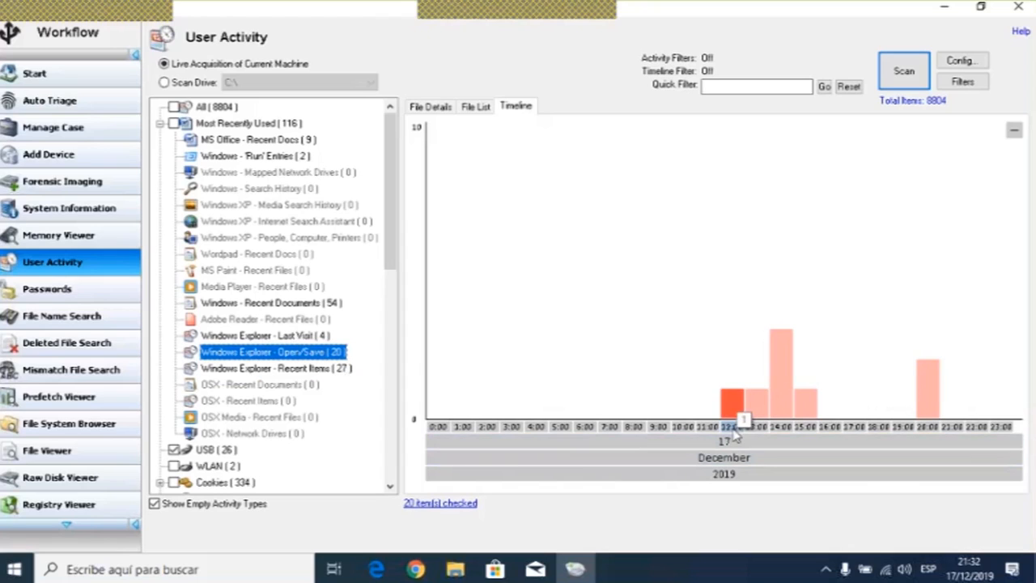
mouse_move(731, 412)
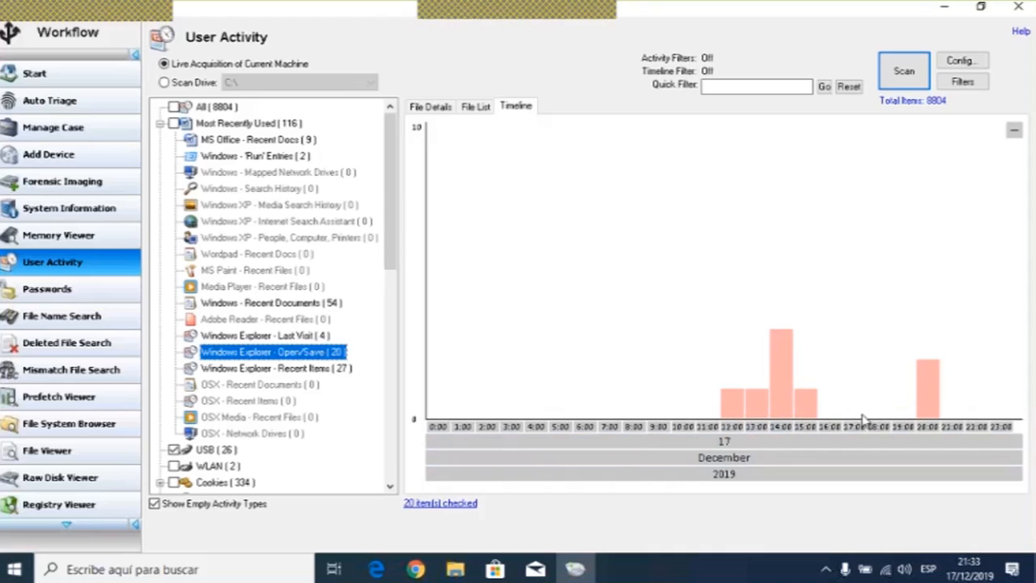
mouse_move(926, 402)
- Open the Passwords module
drag(386, 188, 440, 169)
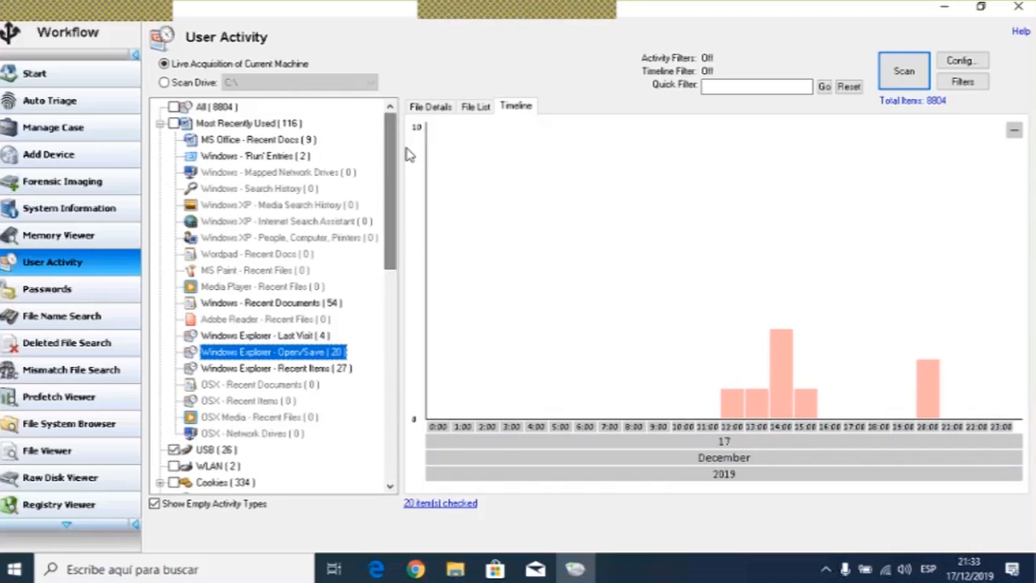
mouse_move(663, 23)
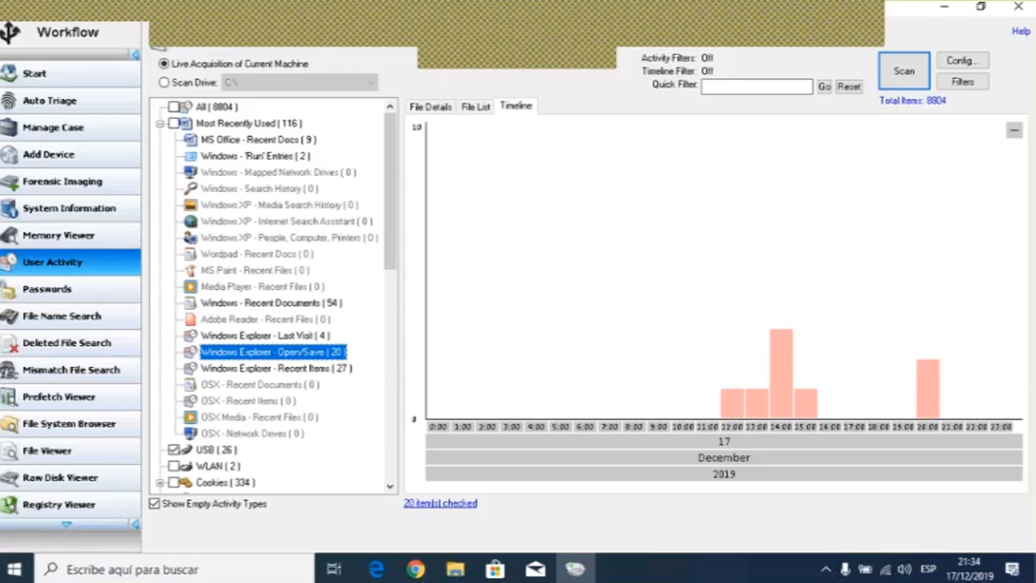
click(75, 300)
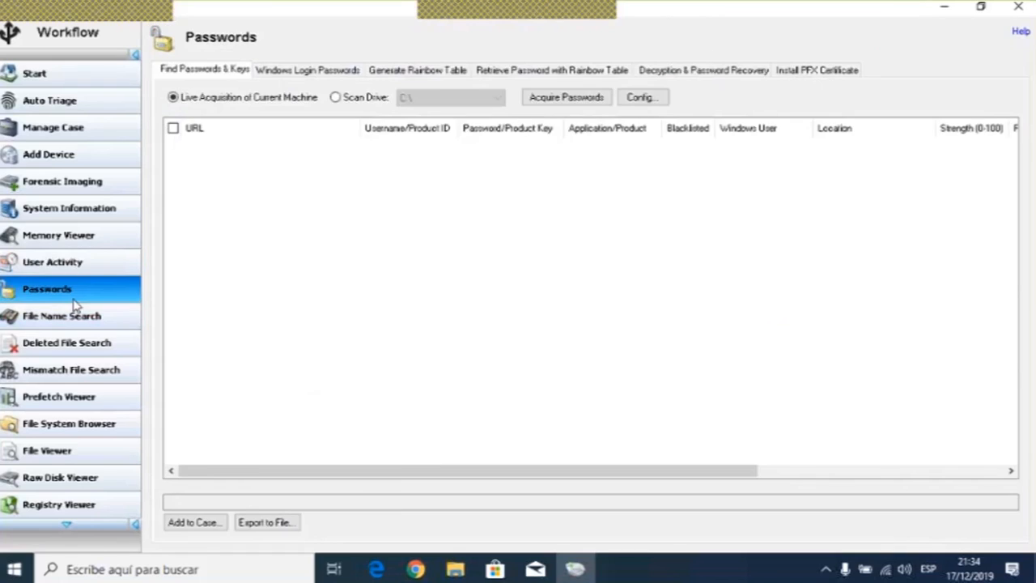